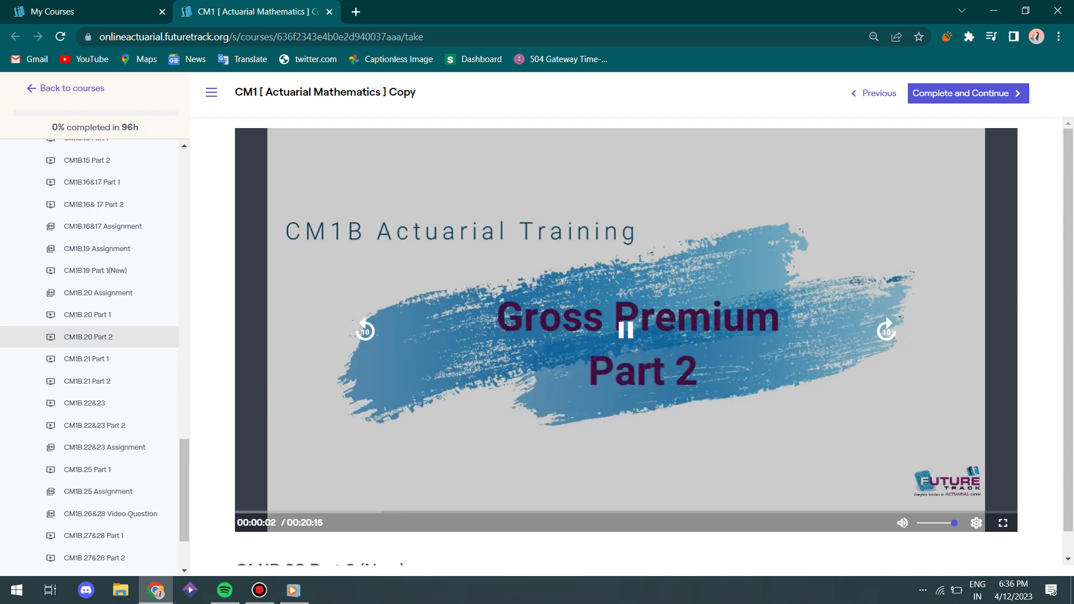
Show the Gross Premium Part 2 lesson video in full screen.
key("f")
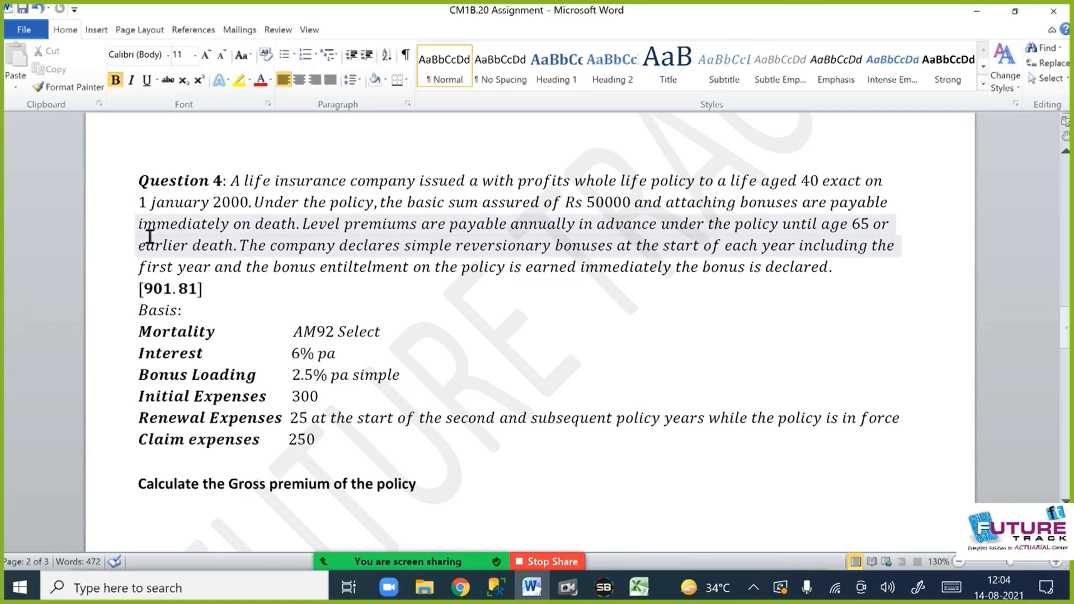
Colour the phrases "immediately on death" and "until age 65" red in the Question 4 text.
left_click_drag(140, 224, 296, 225)
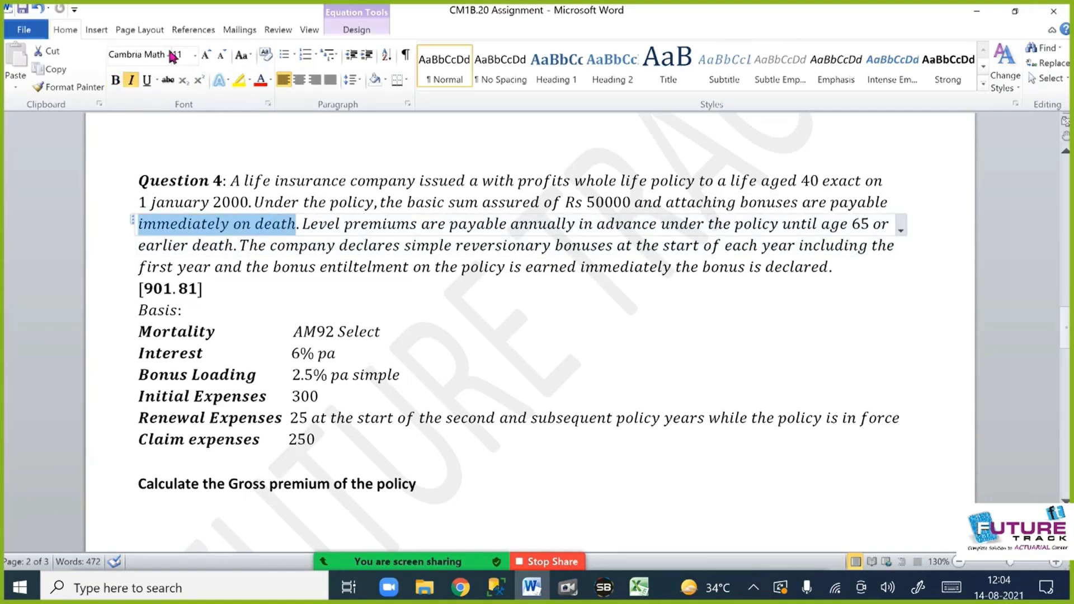
left_click(261, 80)
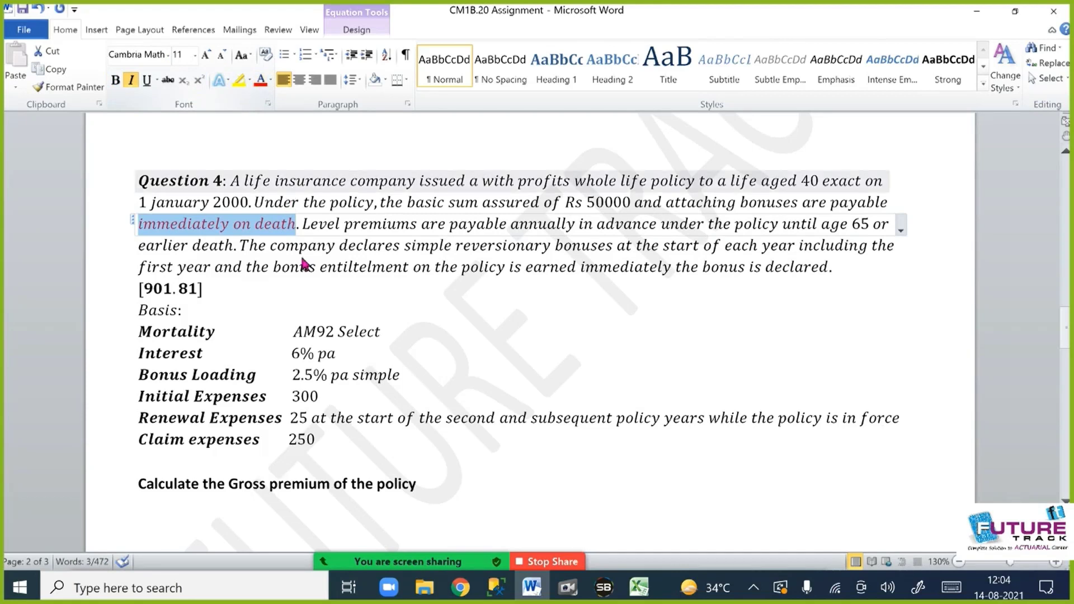
left_click(252, 254)
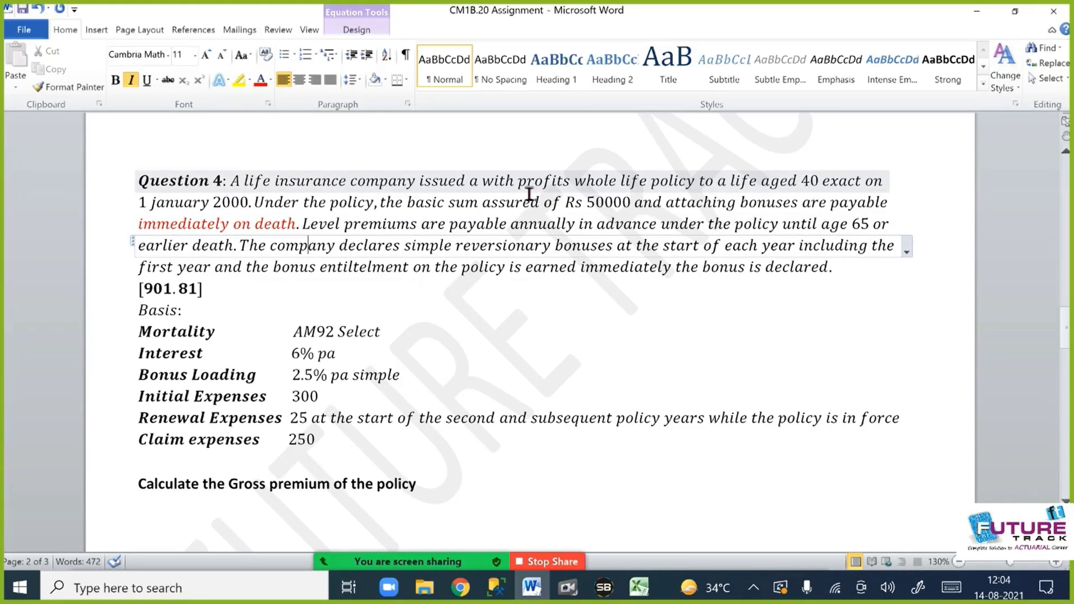
left_click_drag(770, 229, 877, 234)
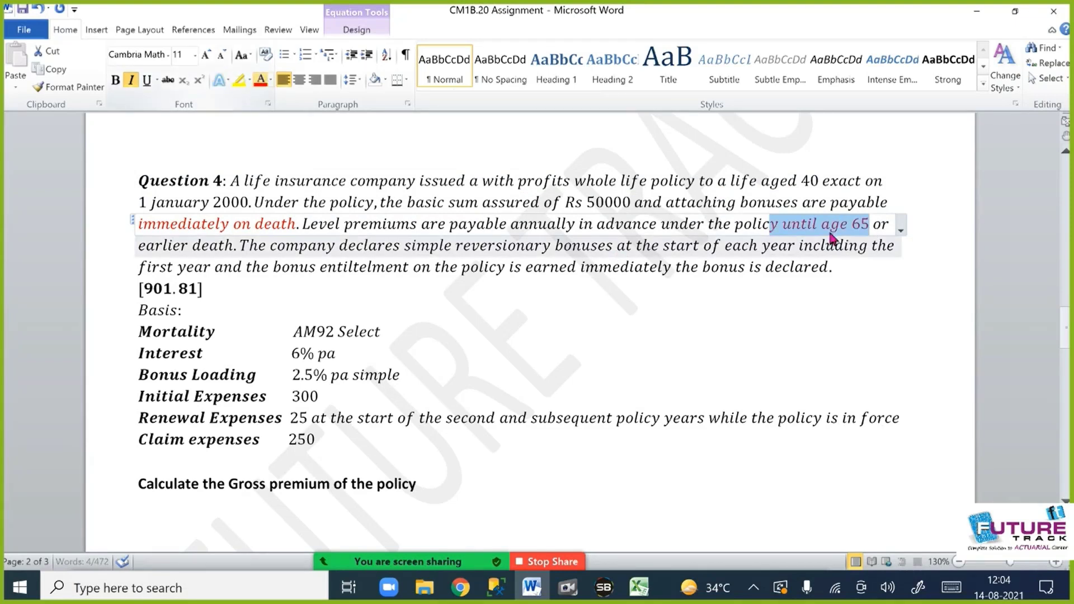
left_click(456, 285)
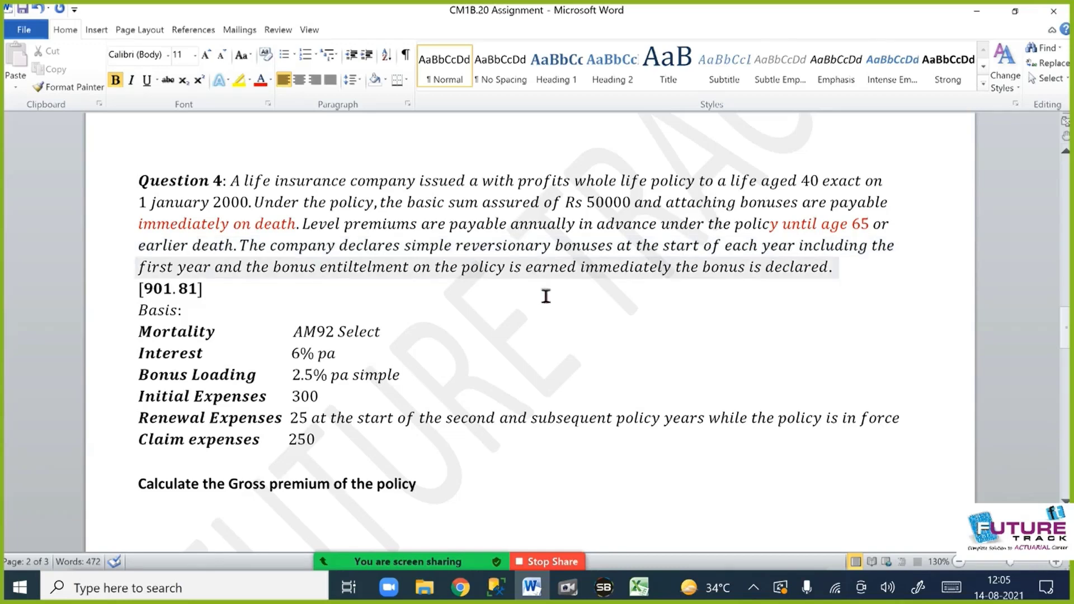
Review Question 4's basis: mortality, interest, bonus loading, and the initial, renewal and claim expenses.
left_click_drag(293, 331, 388, 331)
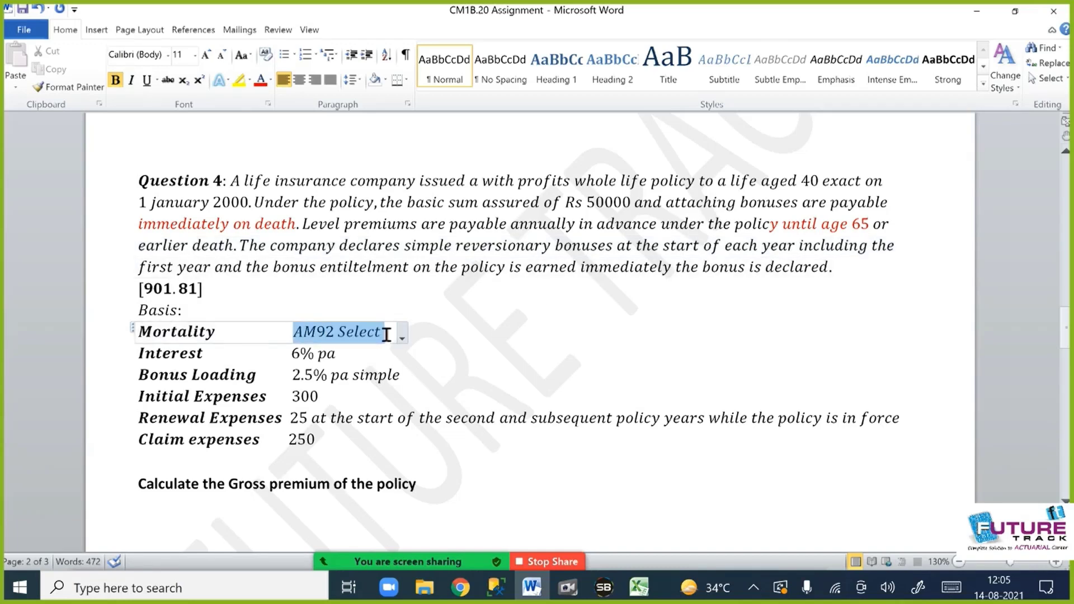
left_click(302, 356)
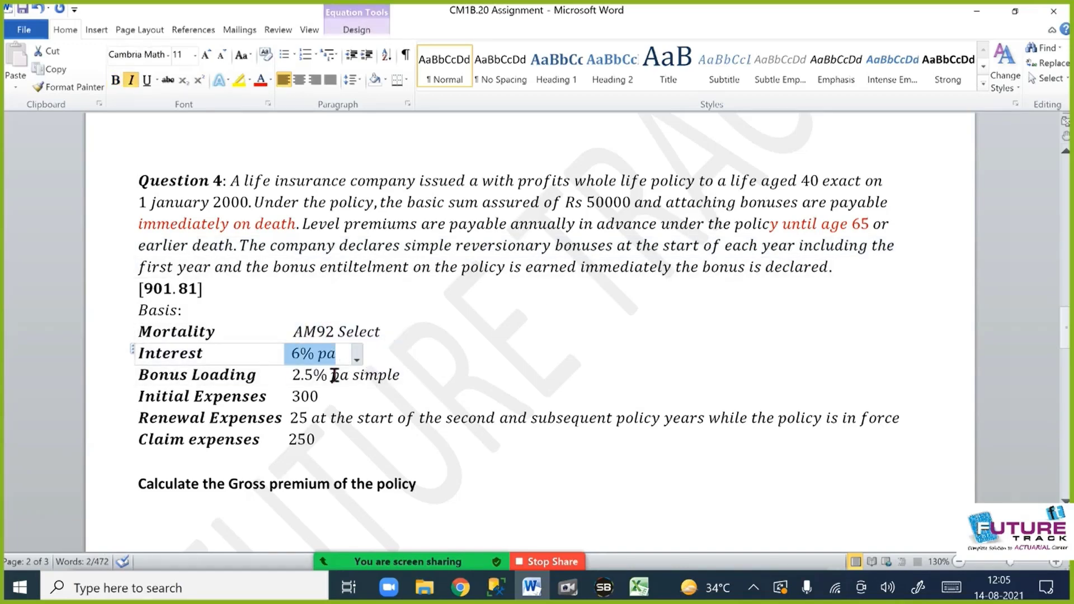
left_click_drag(291, 375, 399, 376)
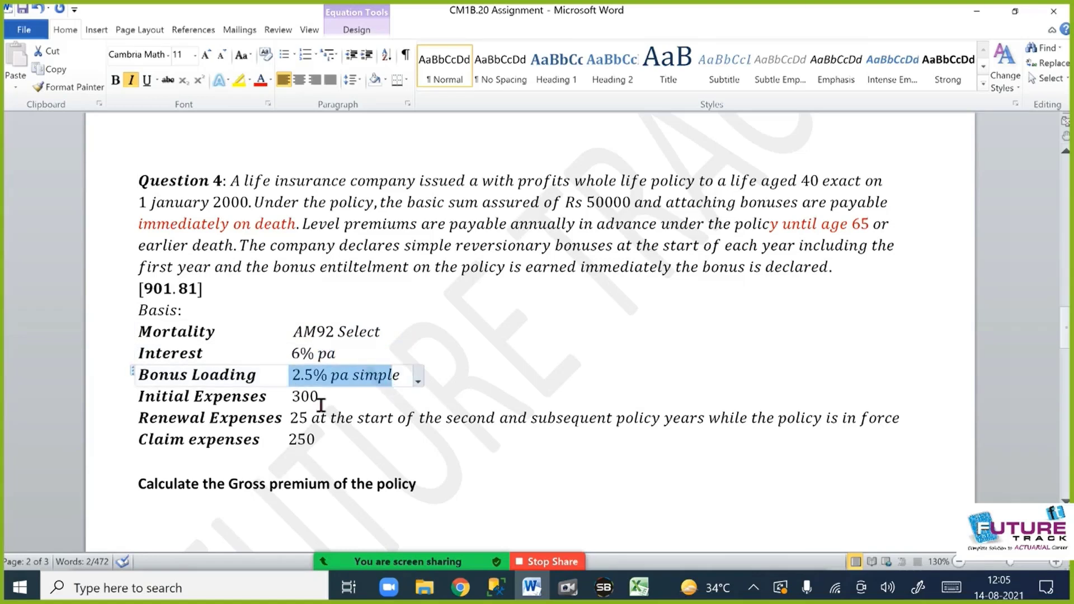
double_click(312, 398)
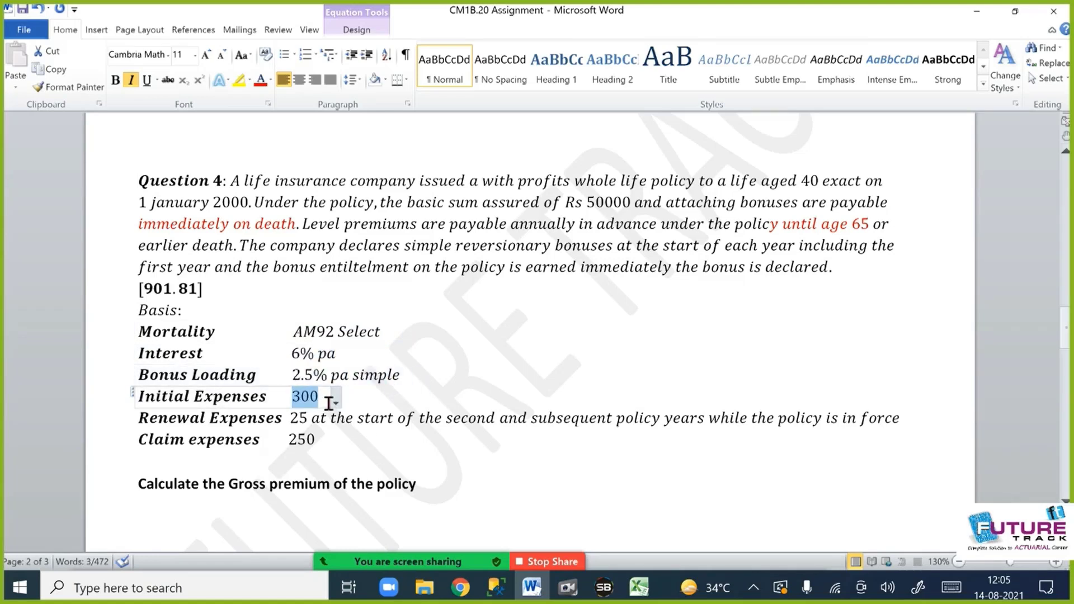
left_click(343, 437)
left_click_drag(290, 419, 384, 425)
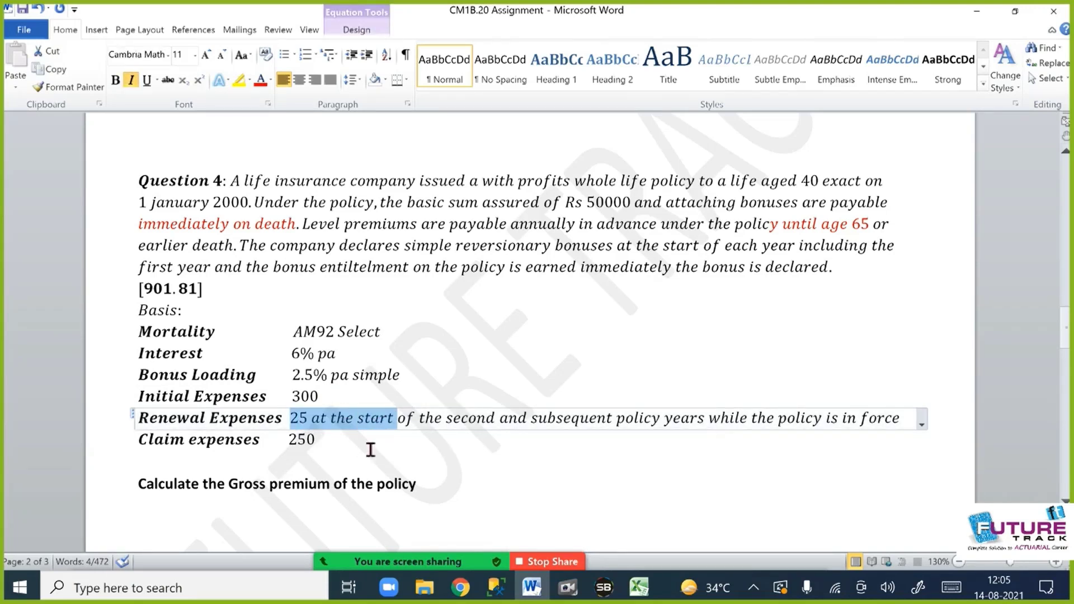
left_click(298, 454)
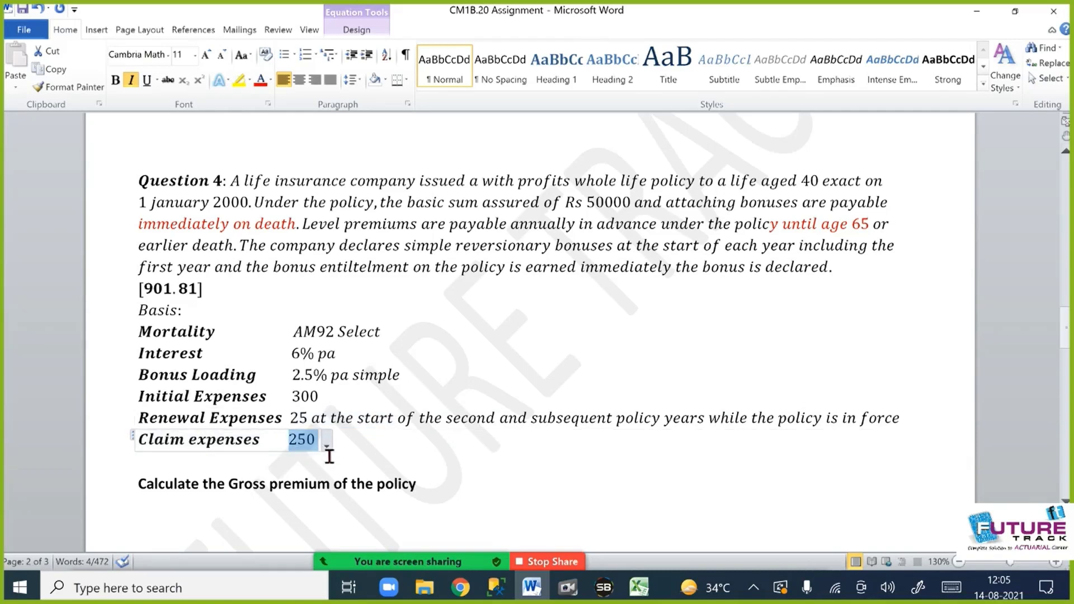
left_click(472, 455)
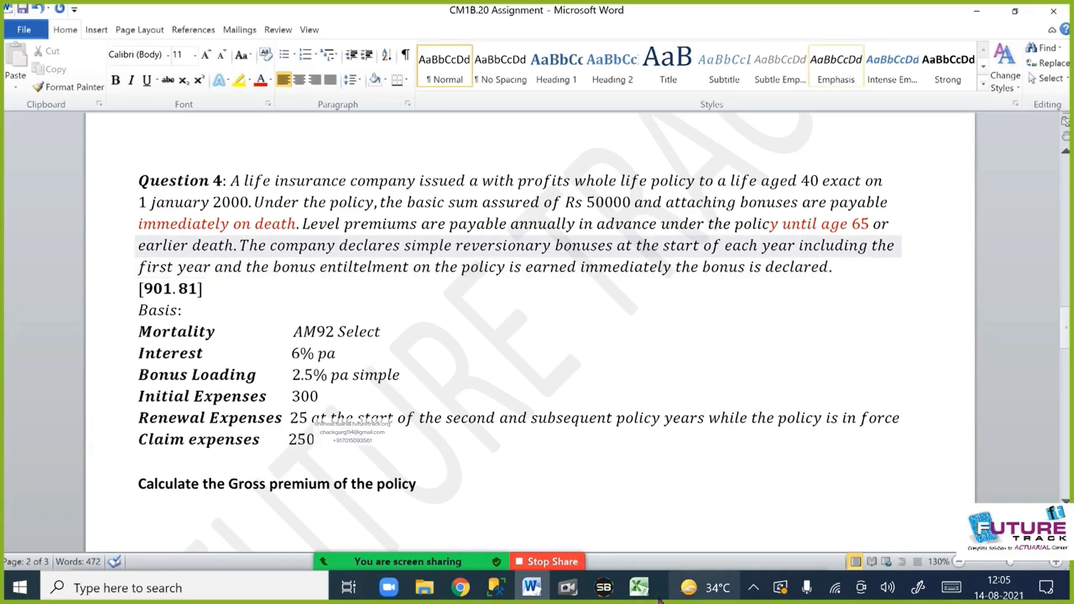
Switch to the CM1.20 Sol 4 workbook in Excel and maximize its window.
left_click(641, 597)
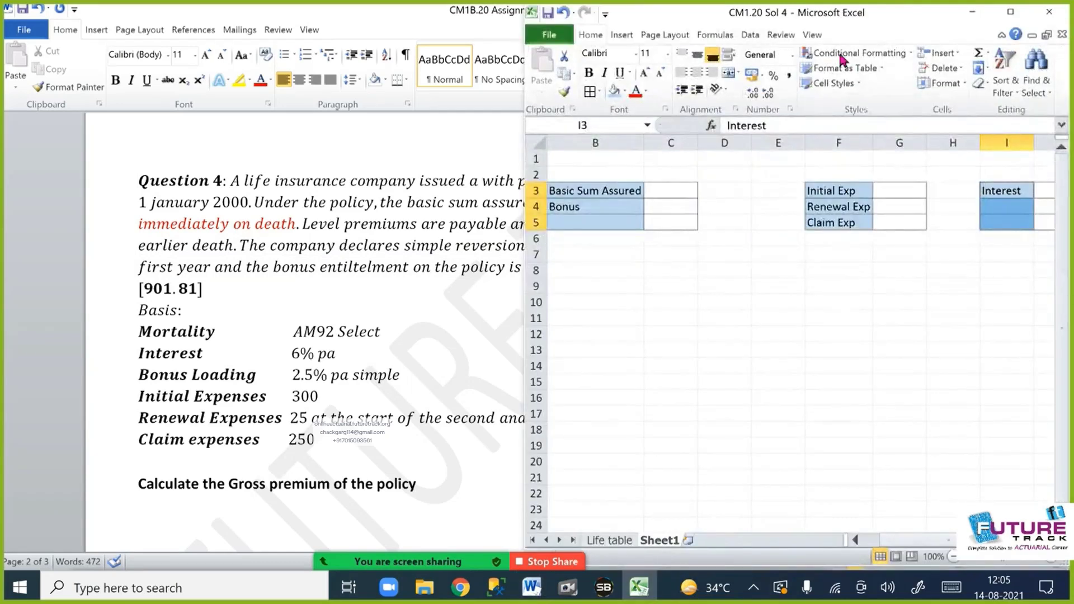
left_click(1010, 12)
left_click(386, 395)
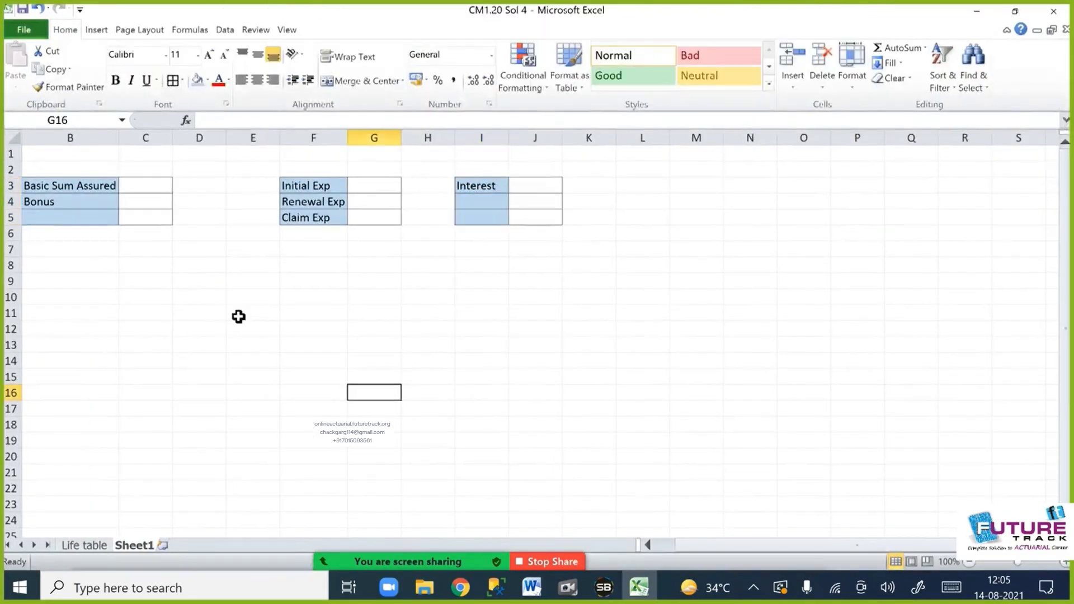
Enter 50000 as the Basic Sum Assured and 2.50% as the Bonus in column C.
left_click(159, 188)
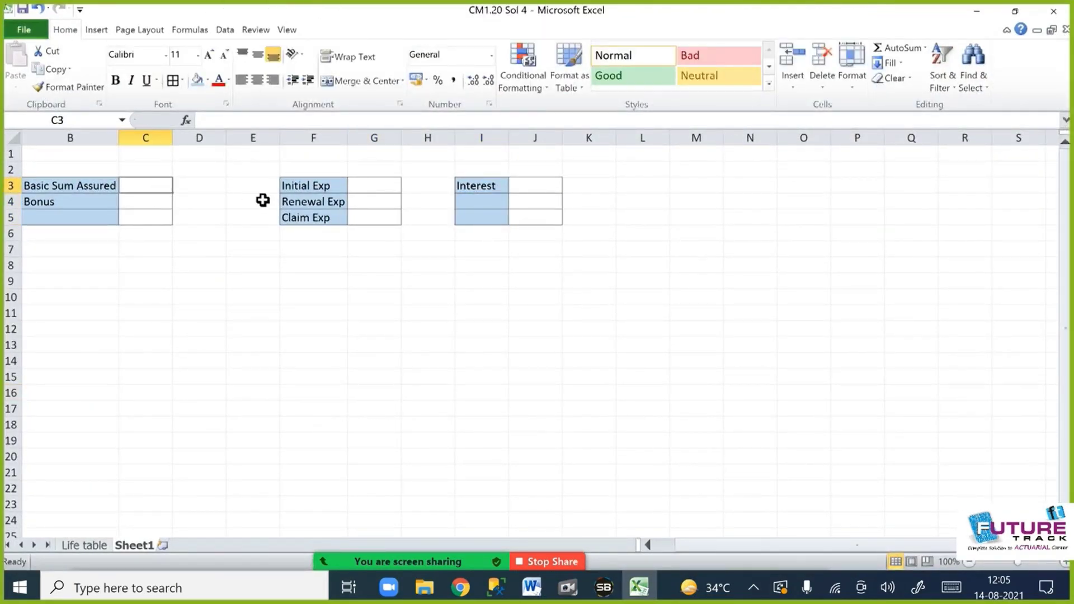
type("50000")
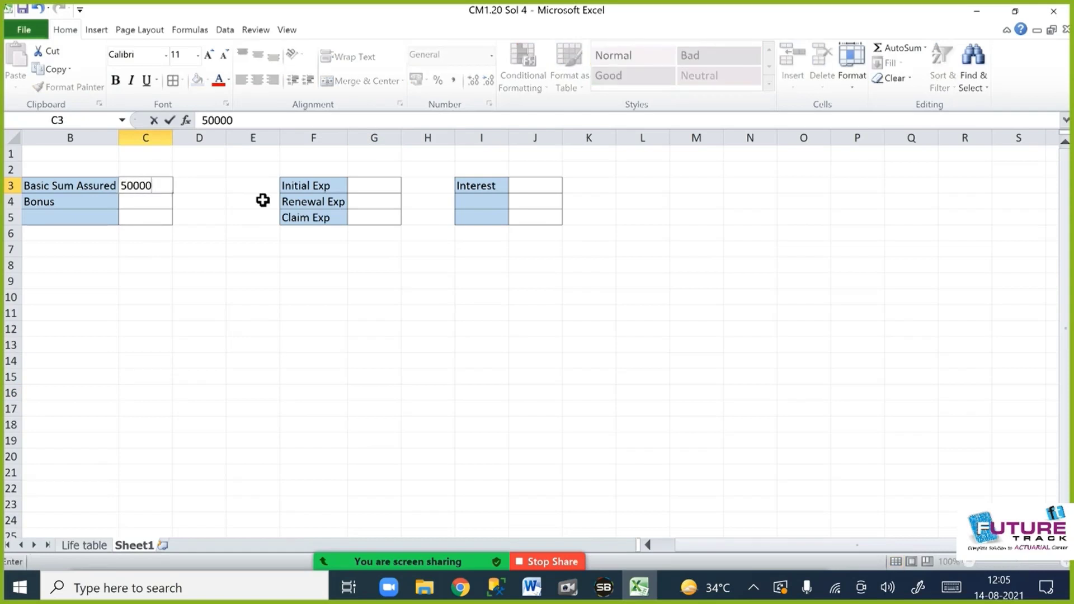
key("Return")
type("2.5")
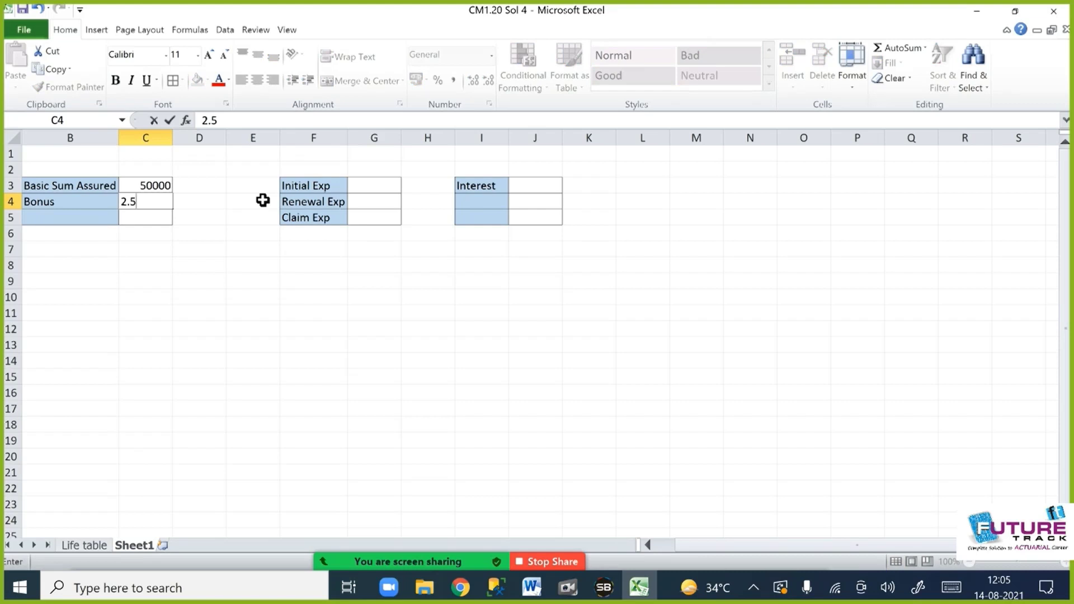
type("0%")
key("Return")
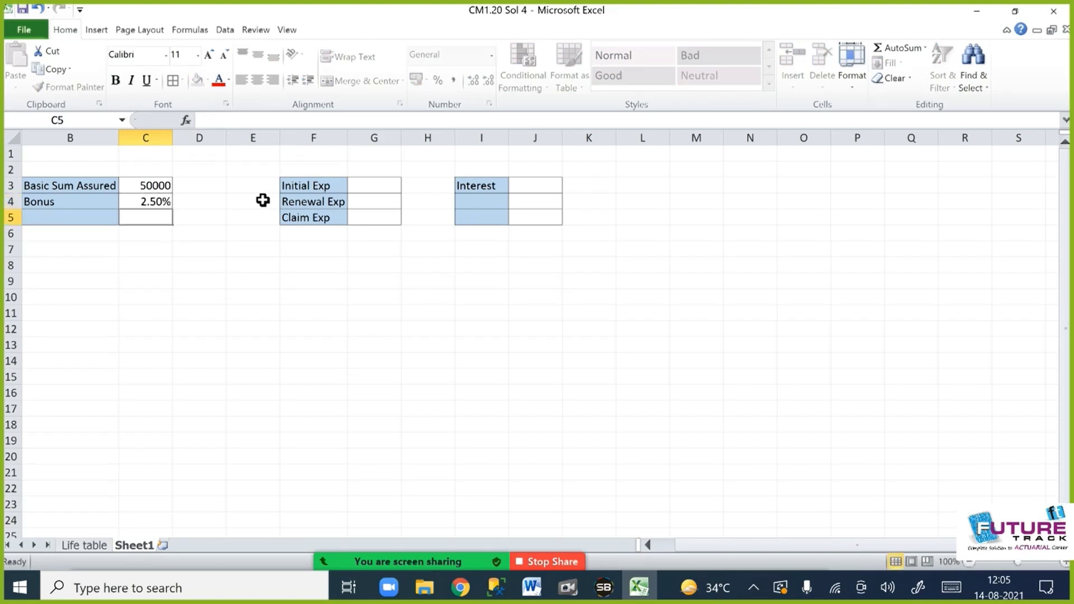
Fill in the expenses in column G: Initial Exp 300, Renewal Exp 25 and Claim Exp 250.
left_click(396, 187)
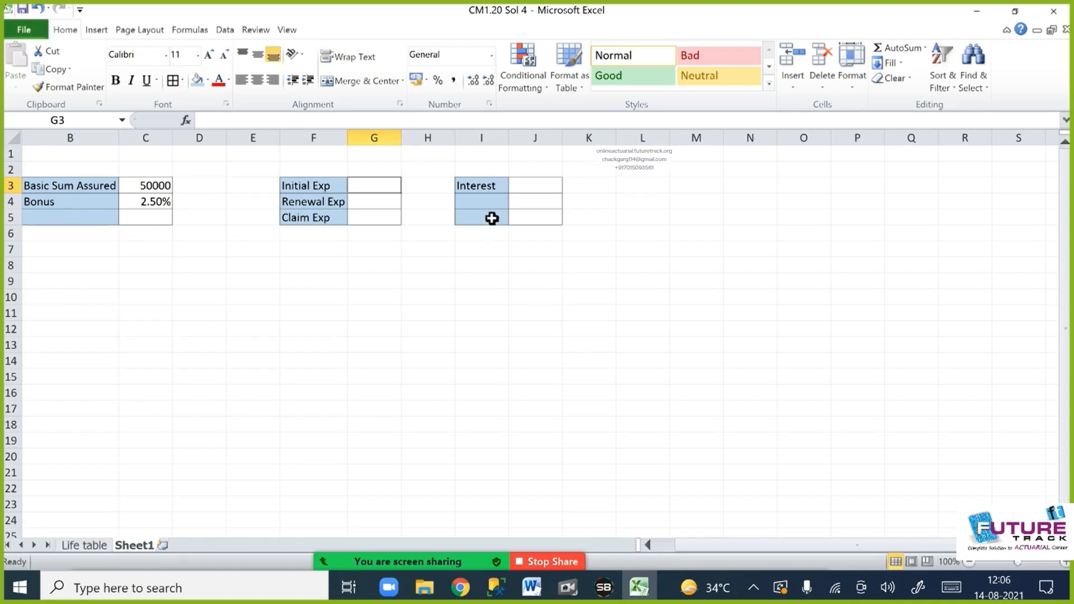
type("300")
key("Tab")
key("Down")
key("Left")
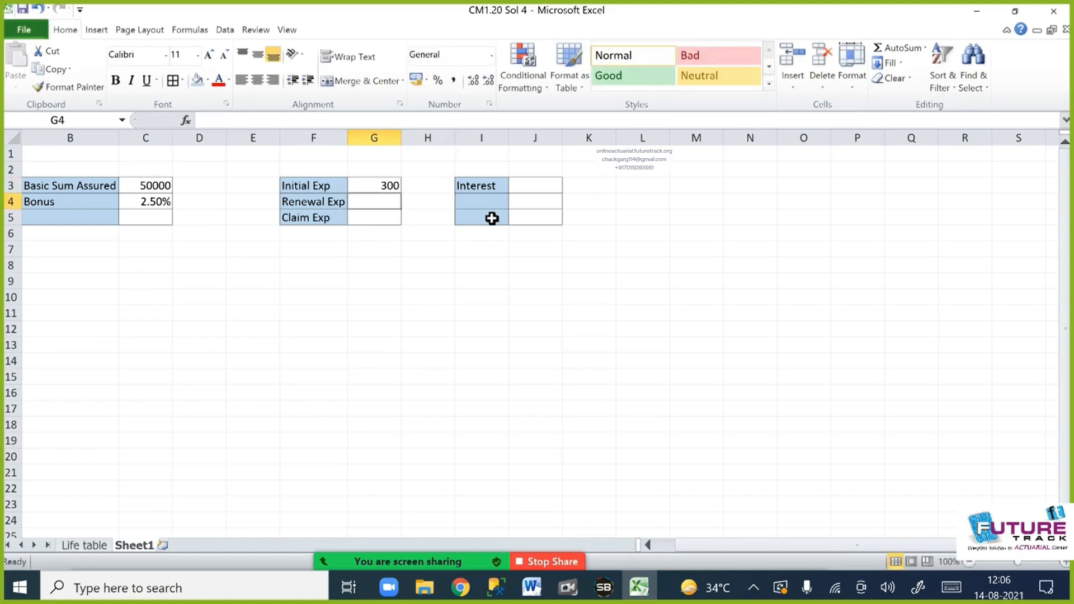
type("25")
key("Return")
type("250")
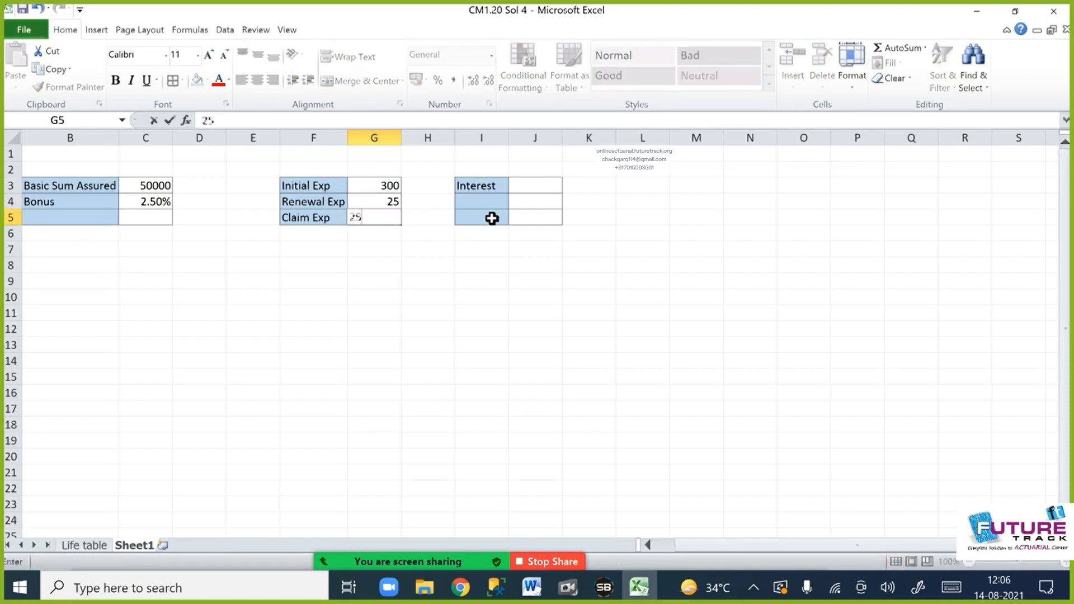
Enter 6% as the Interest value in cell J3.
left_click(492, 219)
key("Up")
key("Up")
key("Right")
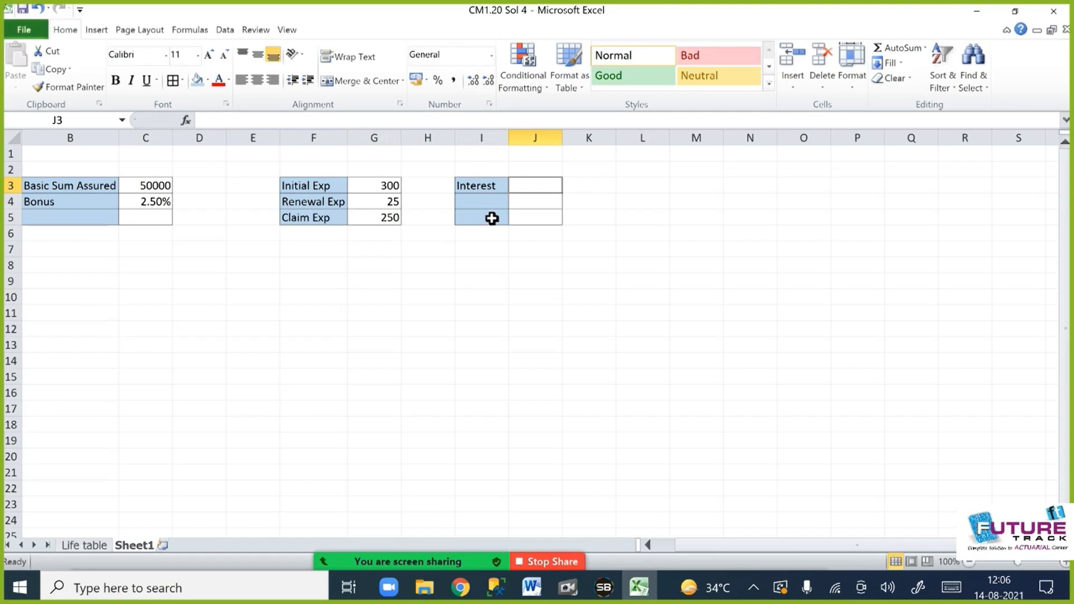
type("6%")
key("Return")
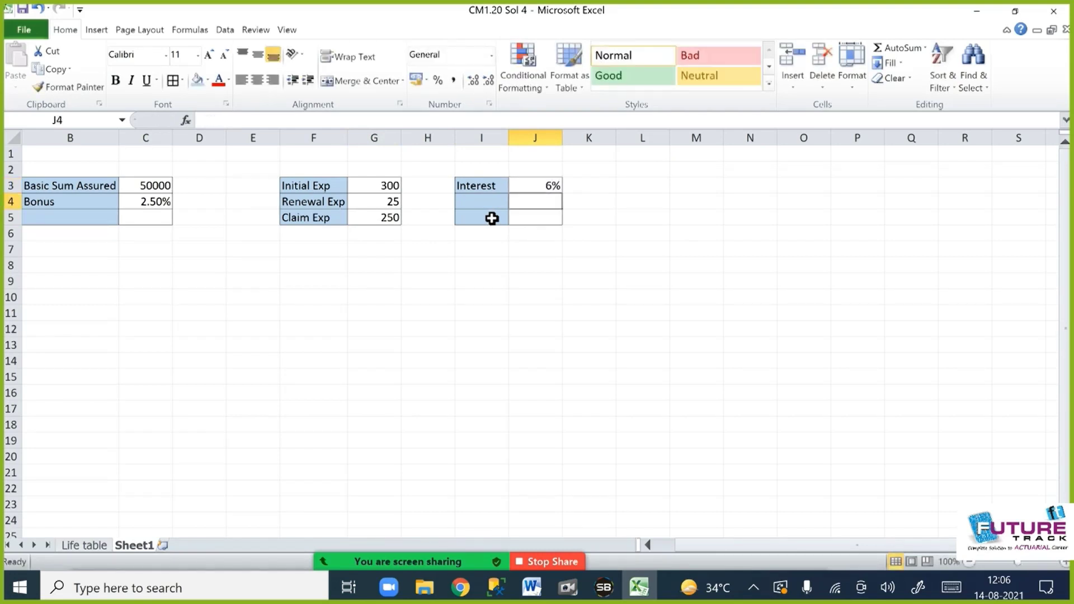
Define the cell name S for the sum assured value in C3 and b for the bonus value in C4.
left_click(148, 190)
left_click(78, 123)
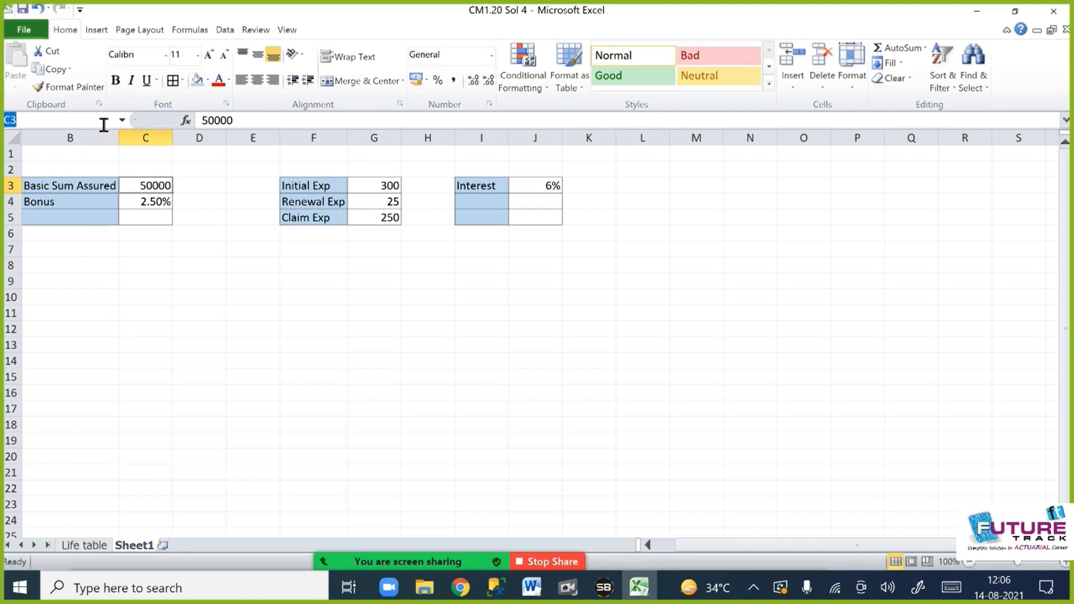
type("S")
left_click(170, 204)
left_click(90, 125)
type("b")
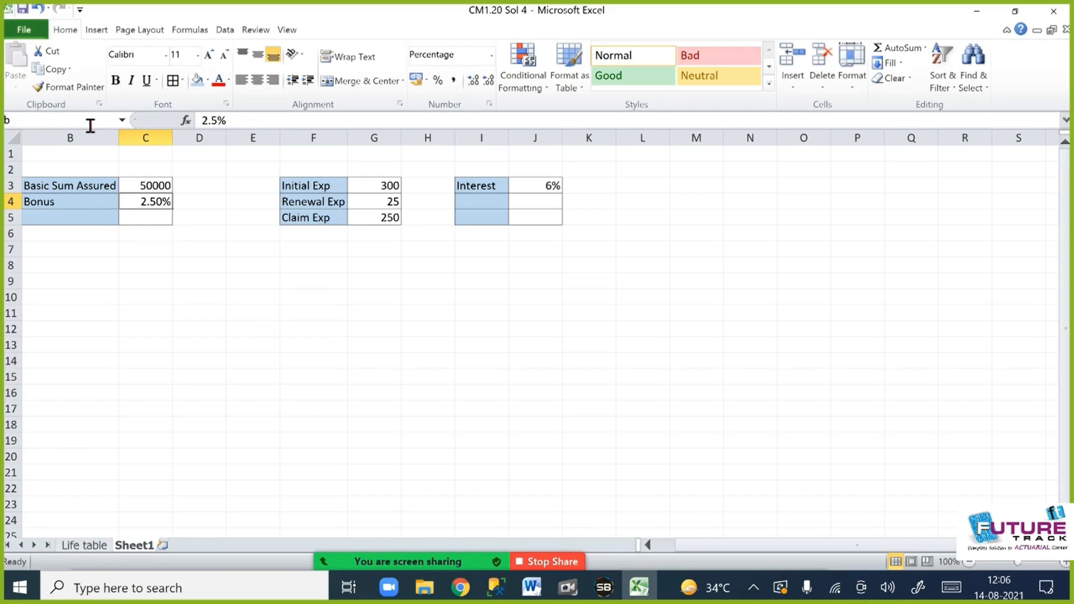
Label the sum assured and bonus values with S in D3 and b in D4.
left_click(194, 186)
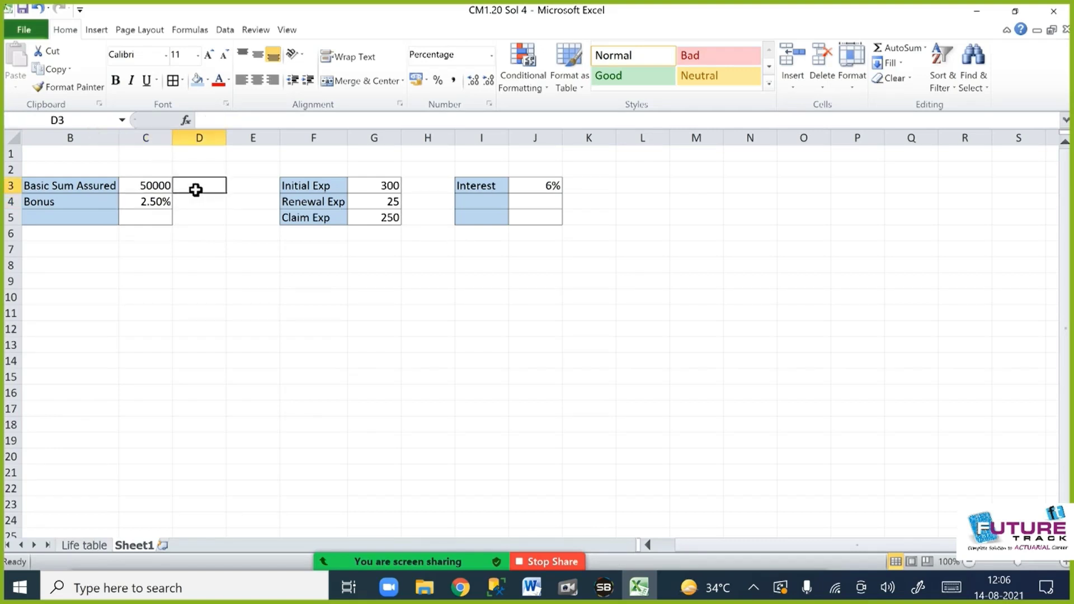
type("S")
left_click(206, 201)
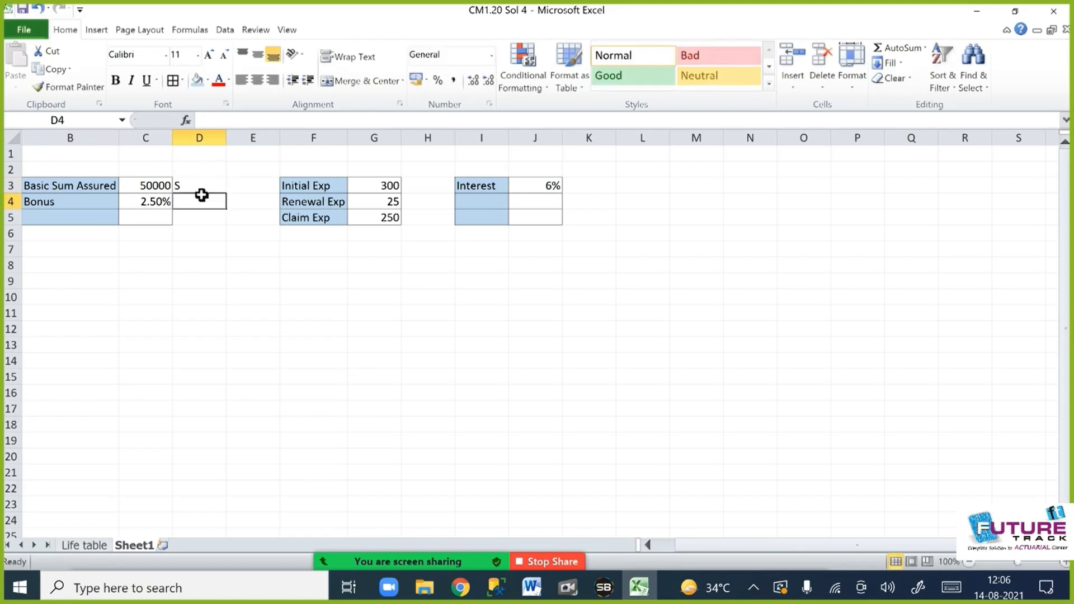
type("b")
key("Tab")
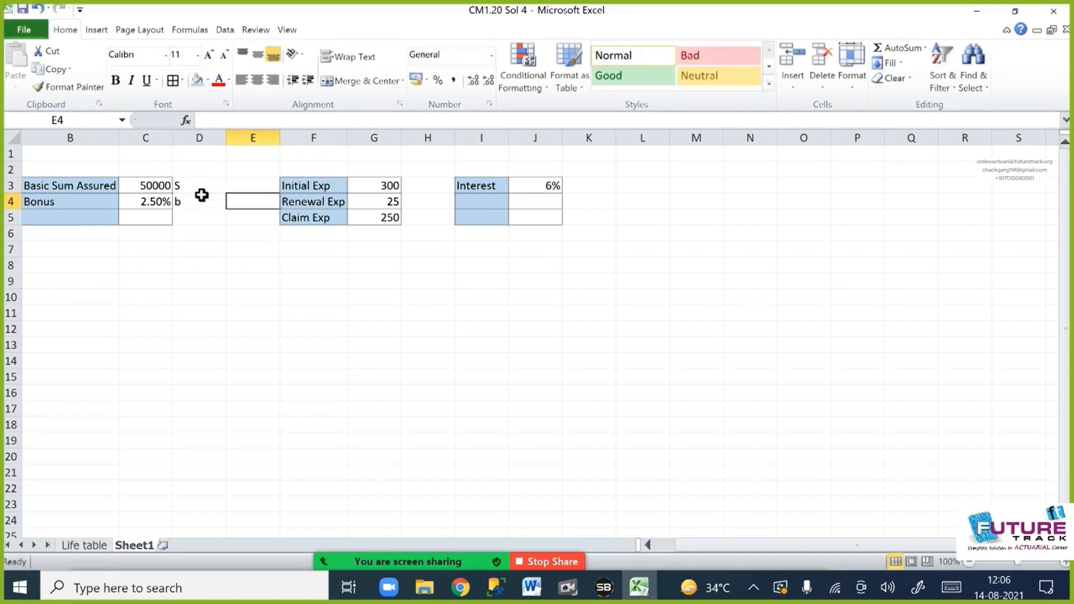
Define the cell name ie for the initial expense value and re for the renewal expense value.
left_click(432, 191)
left_click(391, 185)
left_click(112, 124)
type("ie")
key("Return")
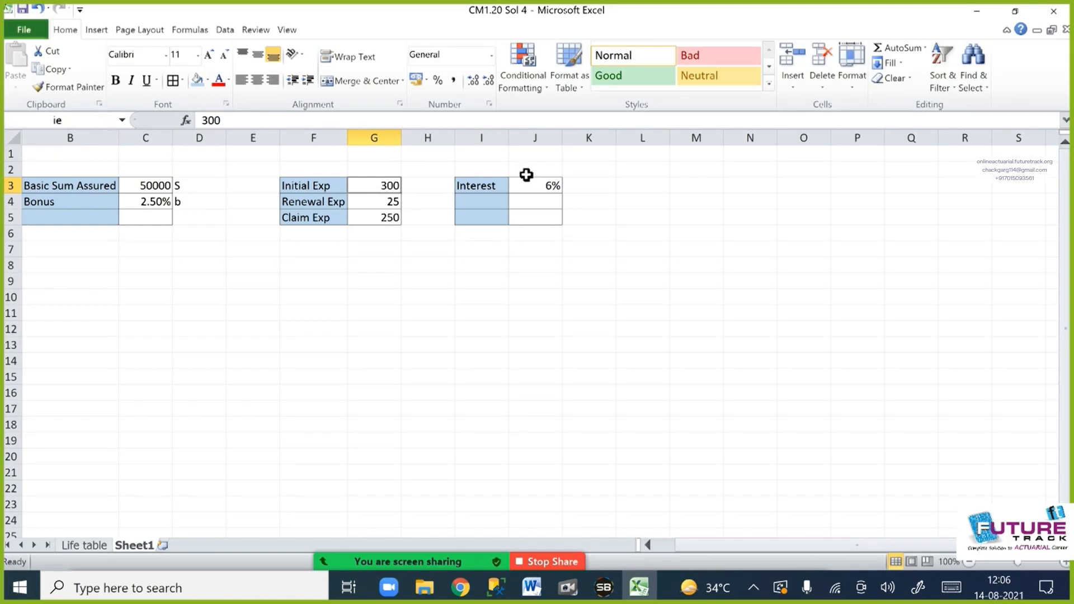
left_click(383, 208)
left_click(94, 128)
type("re")
key("Return")
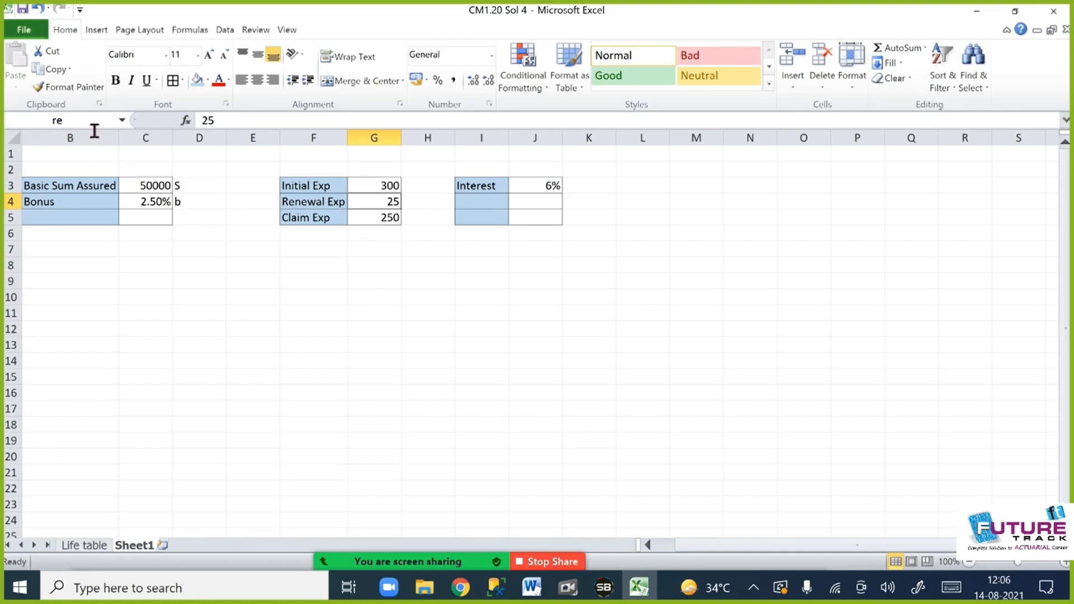
Define a cell name for the claim expense value in G5, correcting the entry "ce." to "ce".
left_click(393, 222)
left_click(77, 128)
type("ce.")
key("Return")
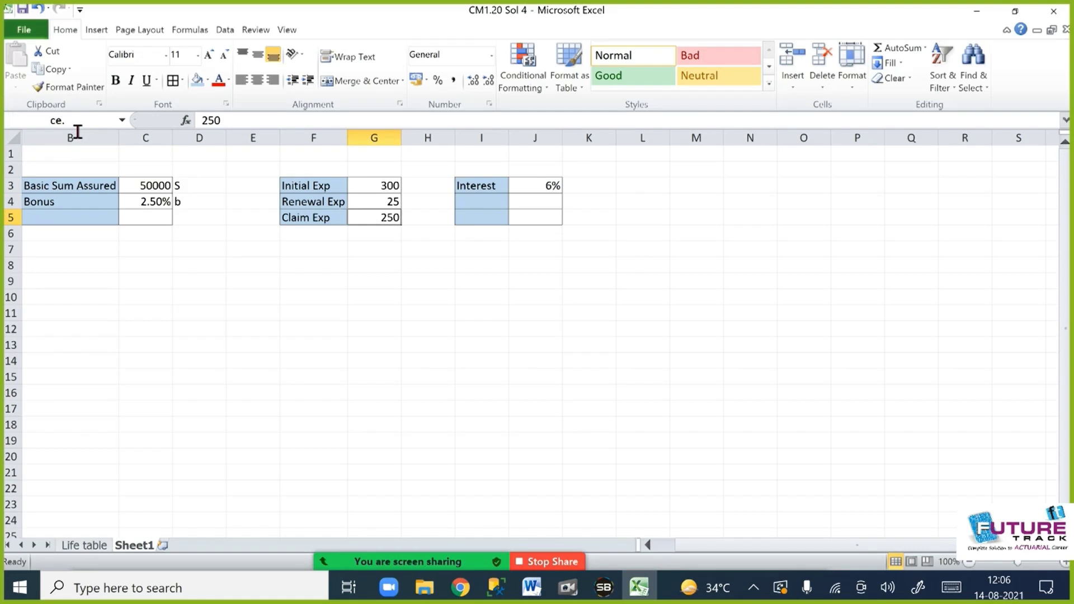
left_click(97, 123)
key("BackSpace")
key("Return")
Label the initial, renewal and claim expense values with ie, re and ce in cells H3 to H5.
left_click(437, 190)
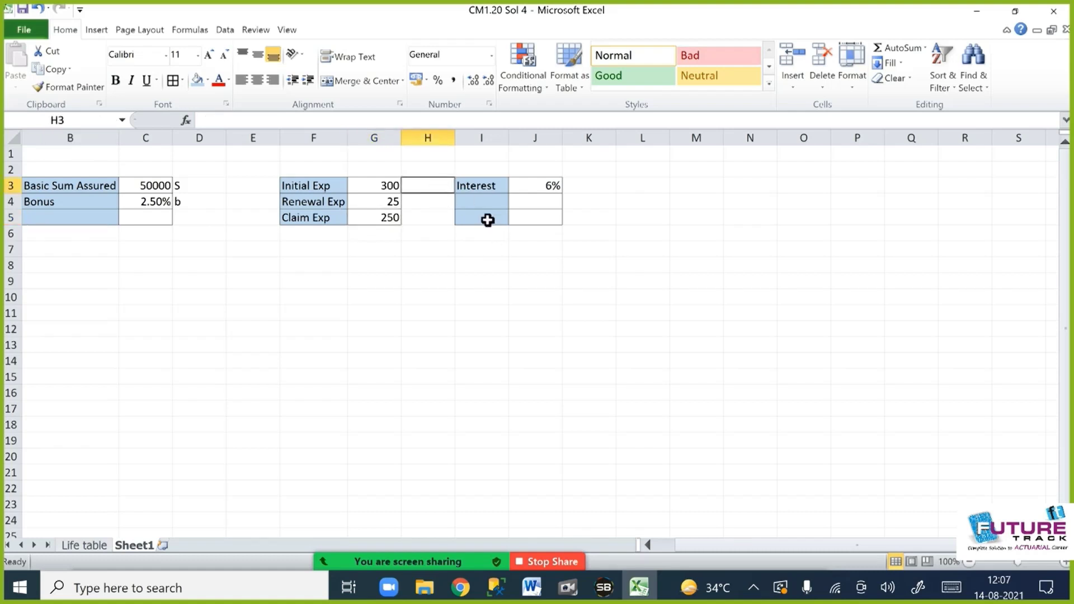
type("ic")
key("Return")
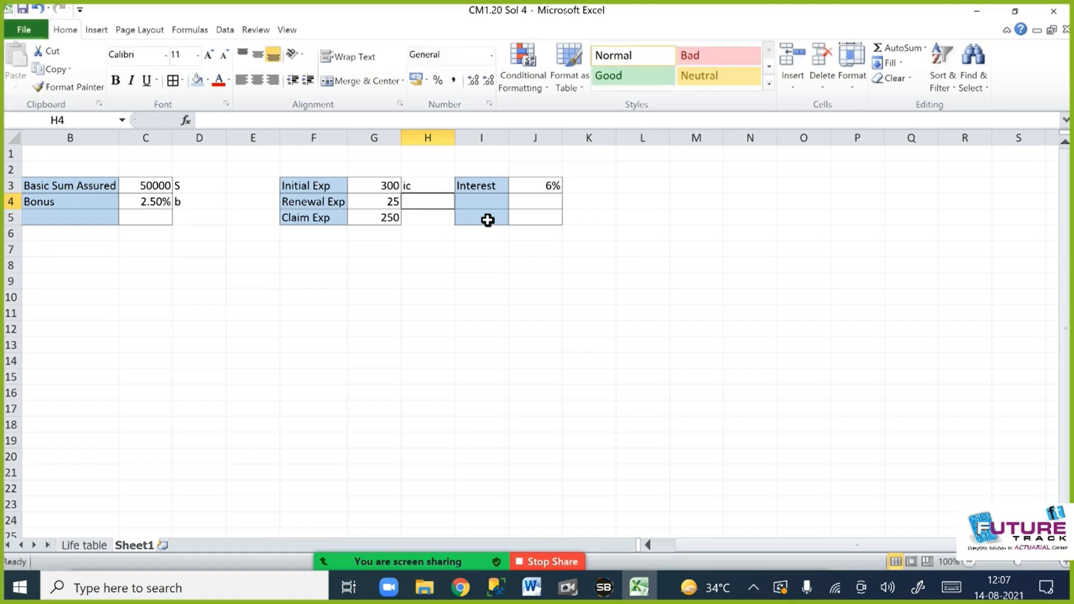
key("Up")
key("BackSpace")
type("ie")
key("Return")
type("re")
key("Return")
type("ce")
key("Return")
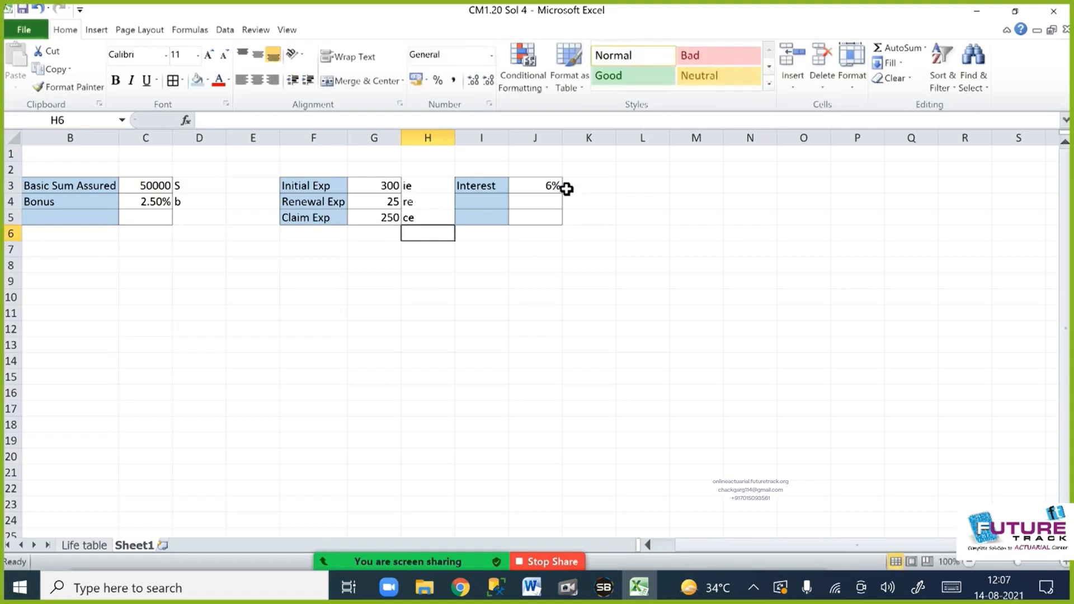
Calculate the discount factor in J5 from the interest rate with the formula =1/(1+J3).
left_click(486, 202)
left_click(495, 221)
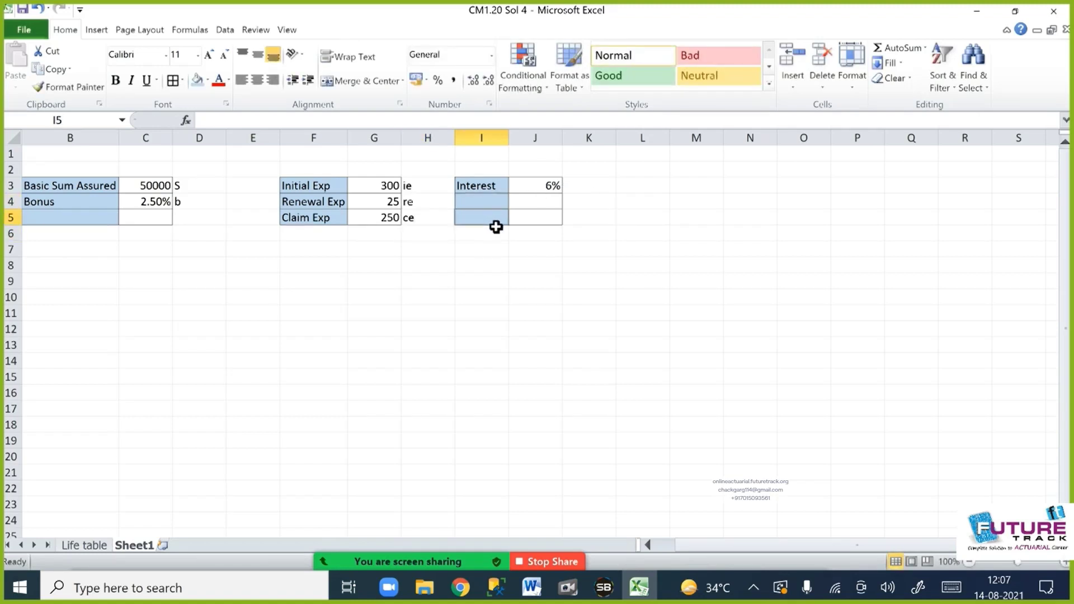
left_click(540, 219)
type("=")
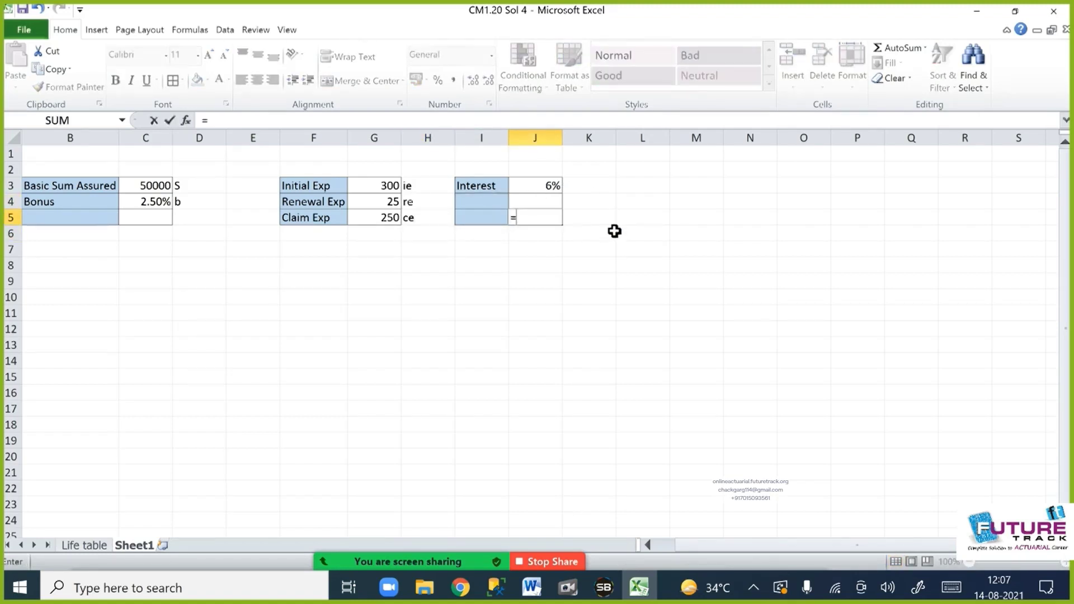
type("1/(1")
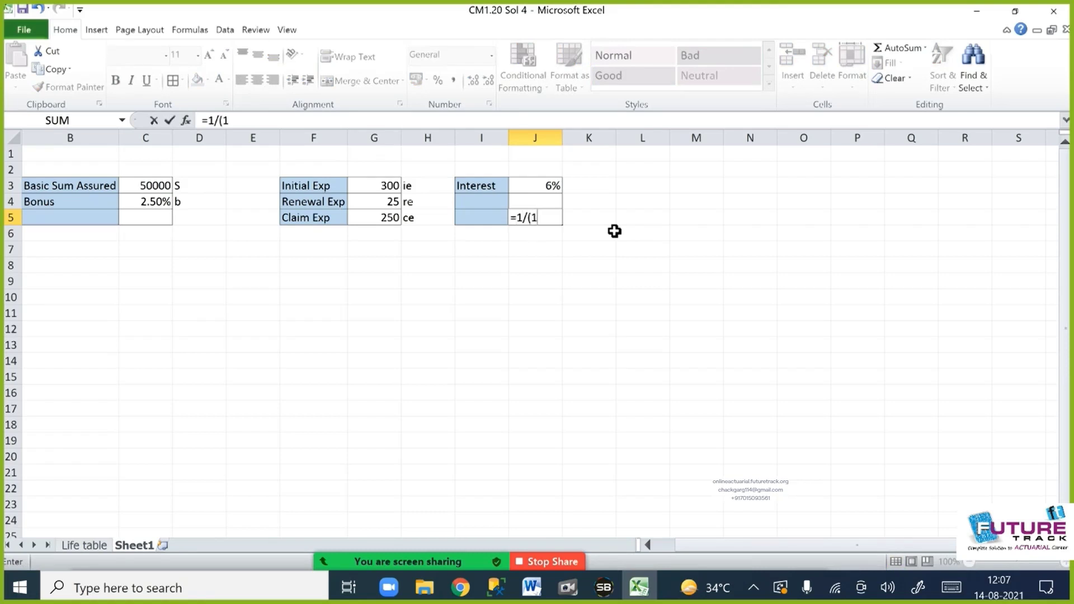
type("+")
key("Up")
key("Up")
type(")")
key("Return")
Define the cell name v for the discount factor in J5 and label it with v in K5.
left_click(553, 220)
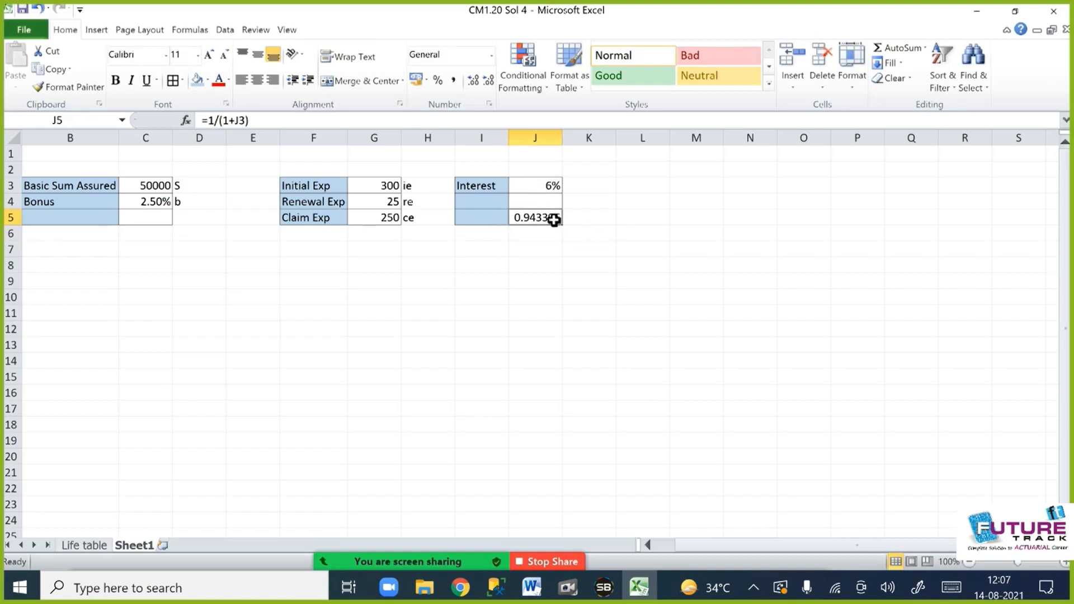
left_click(100, 128)
type("v")
left_click(592, 218)
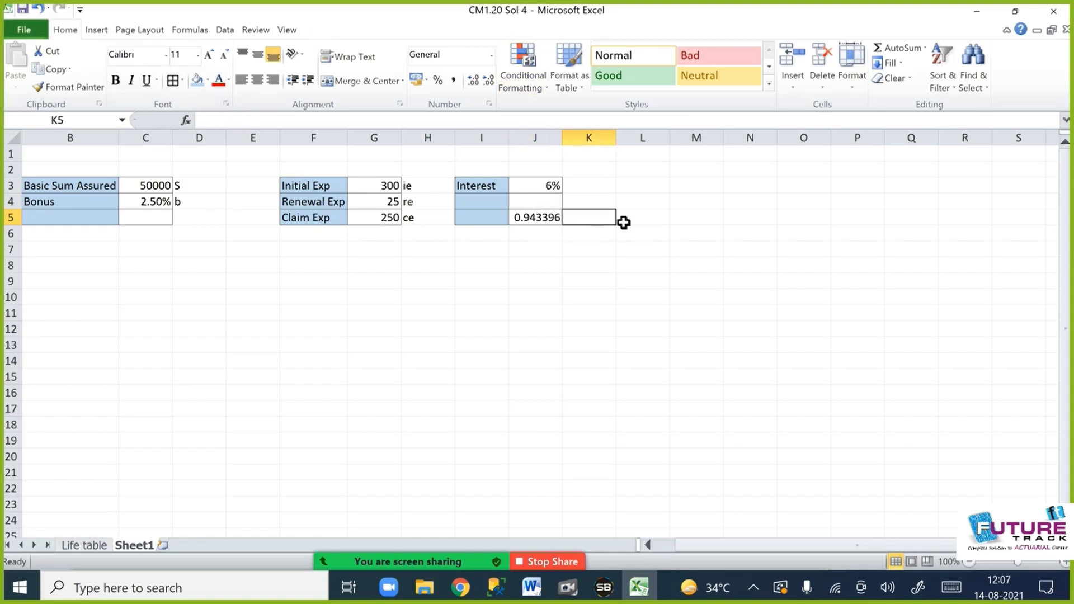
type("v")
key("Return")
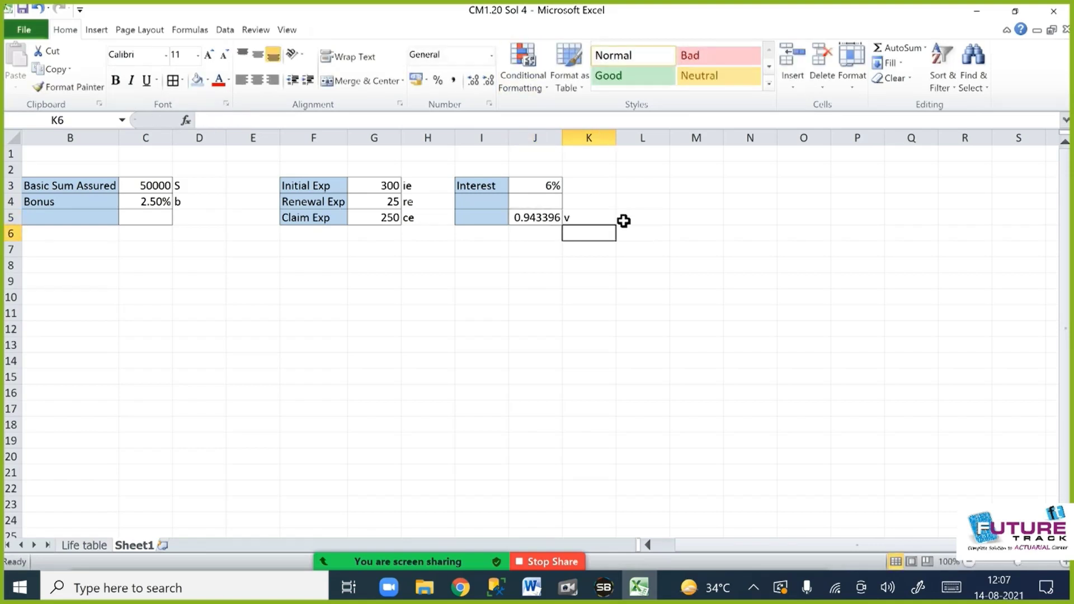
Enter the row label "discount" in I5 beside the discount factor.
key("Left")
key("Left")
key("Up")
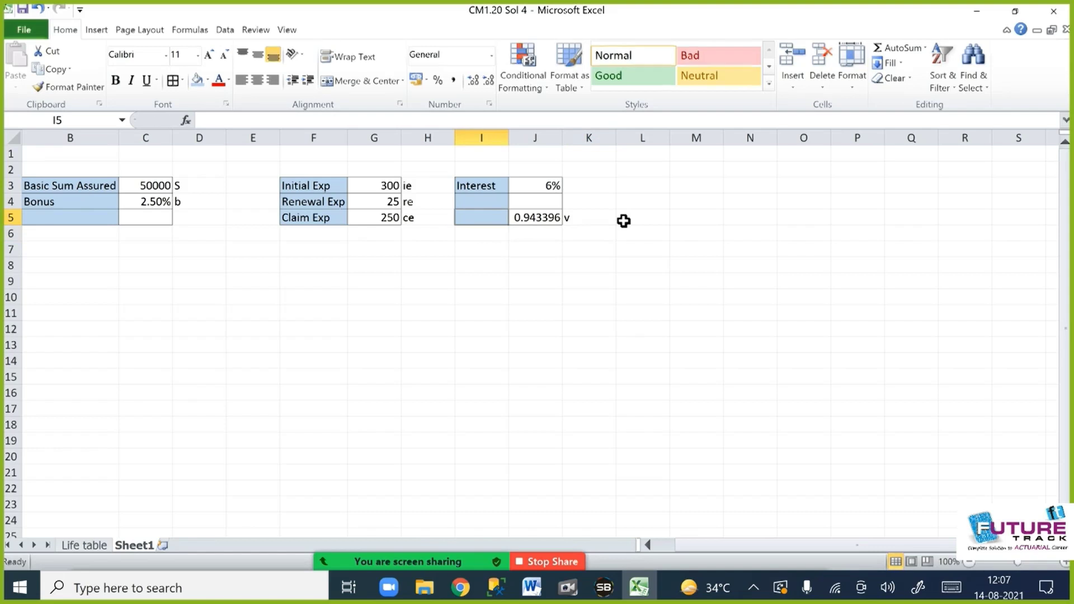
type("disoubt")
key("BackSpace")
key("BackSpace")
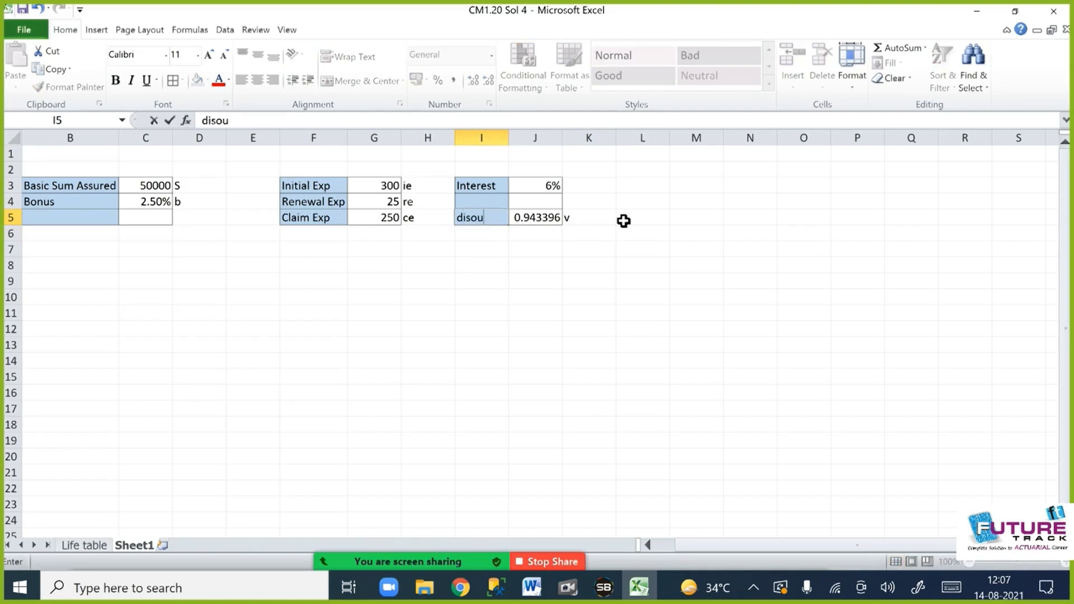
key("BackSpace")
key("BackSpace")
type("count")
key("Return")
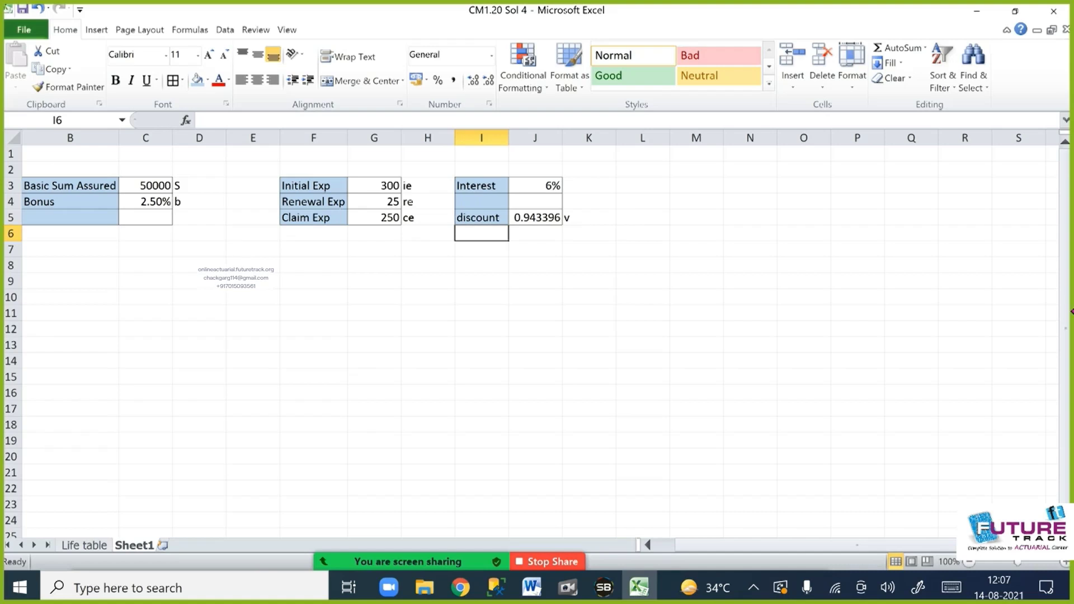
Enter the column heading "age" in C8.
left_click(148, 270)
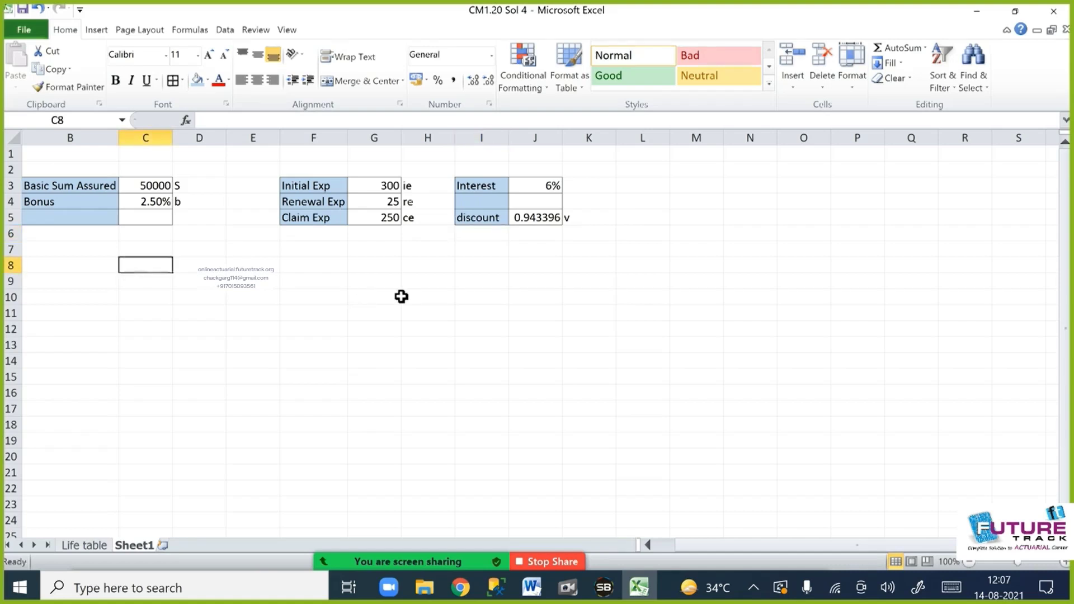
type("age")
key("Return")
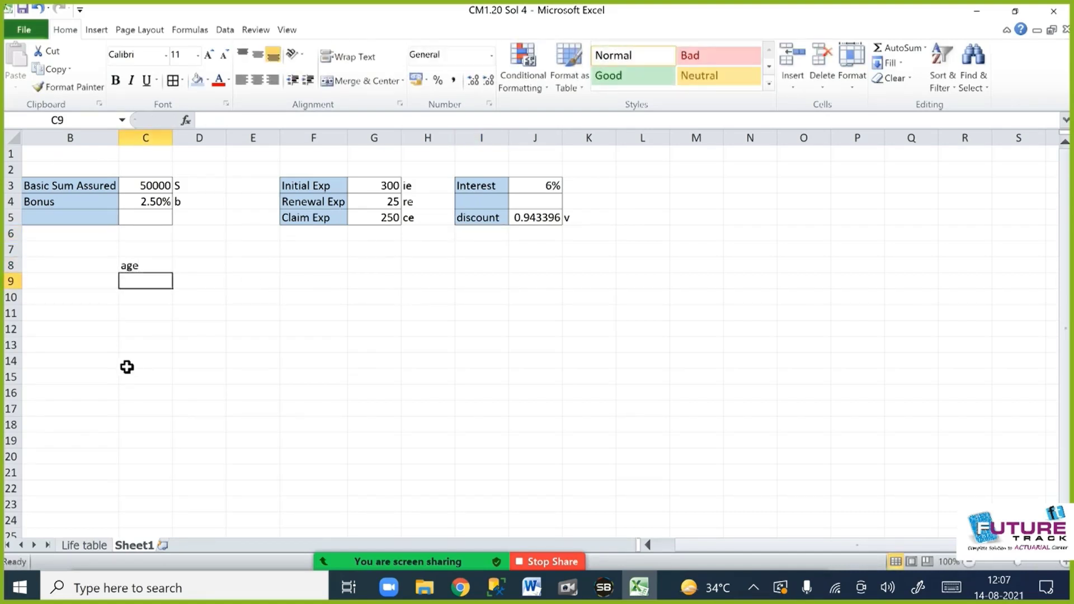
Check the last ages on the Life table sheet and enter 40 as the starting age in C9 of Sheet1.
left_click(98, 548)
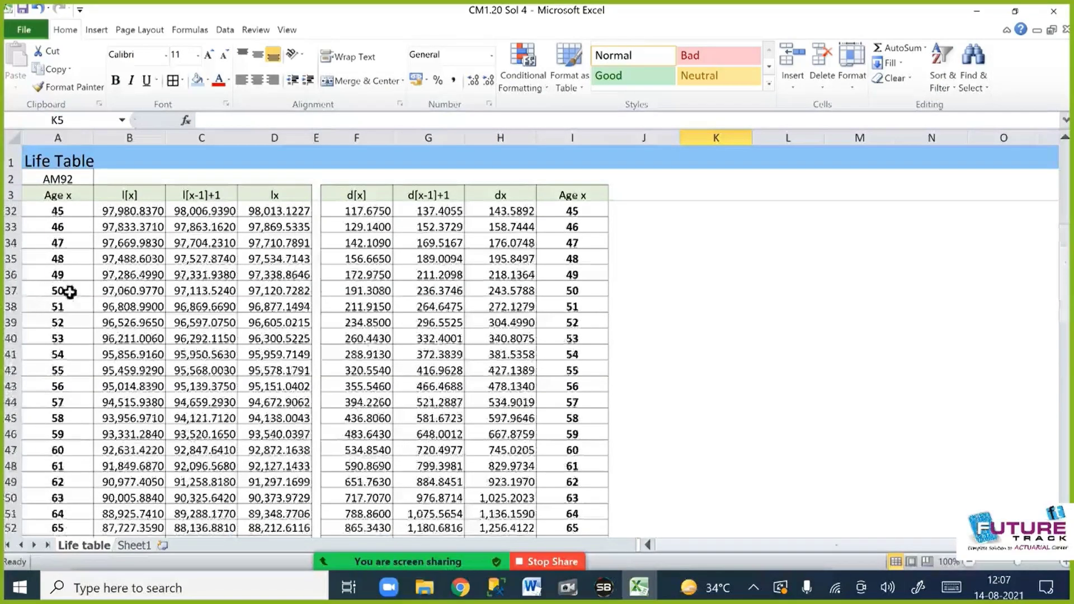
scroll(77, 376, "down", 20)
scroll(82, 390, "up", 2)
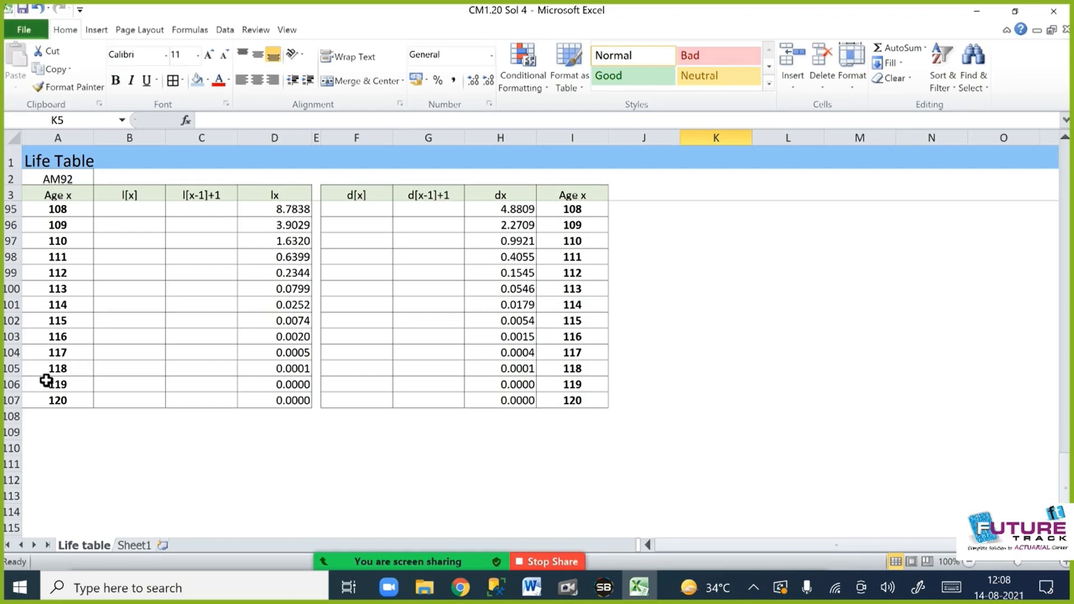
left_click(140, 545)
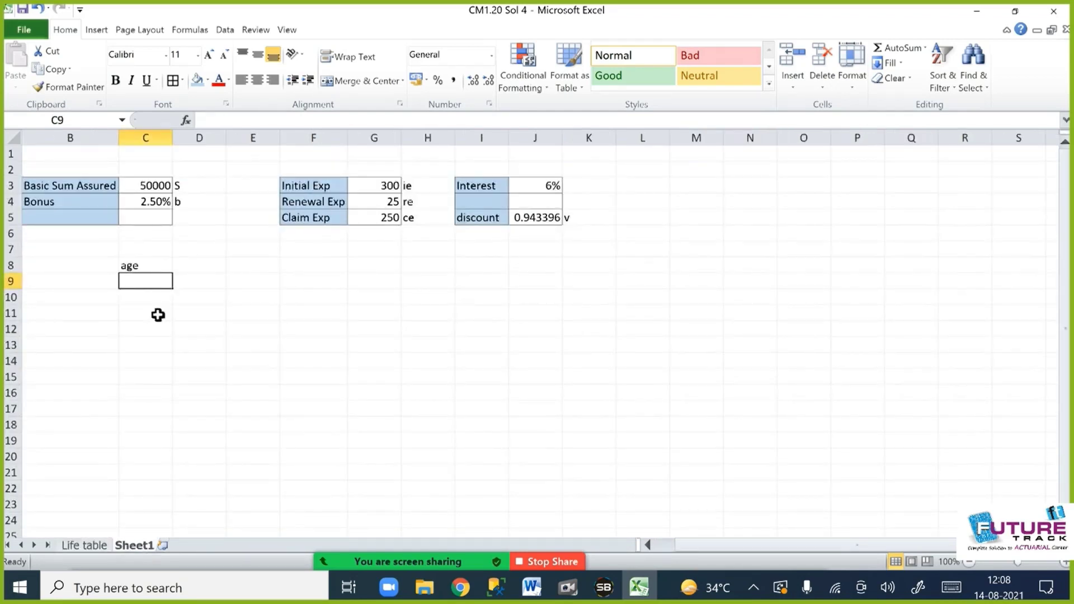
type("40")
key("Return")
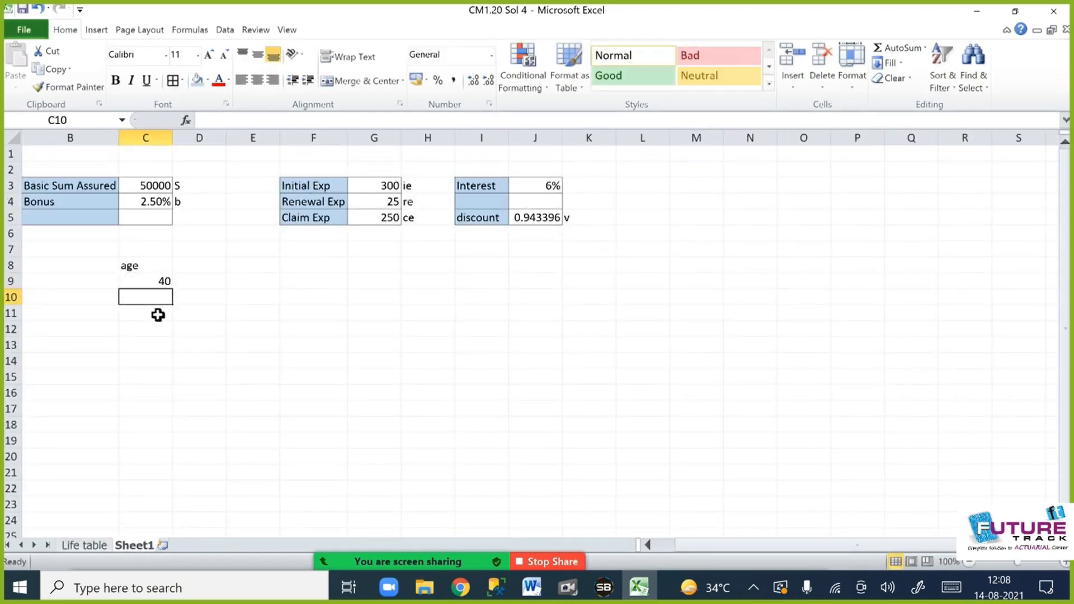
Calculate the second age in C10 with the formula =C9+1.
type("=")
key("Up")
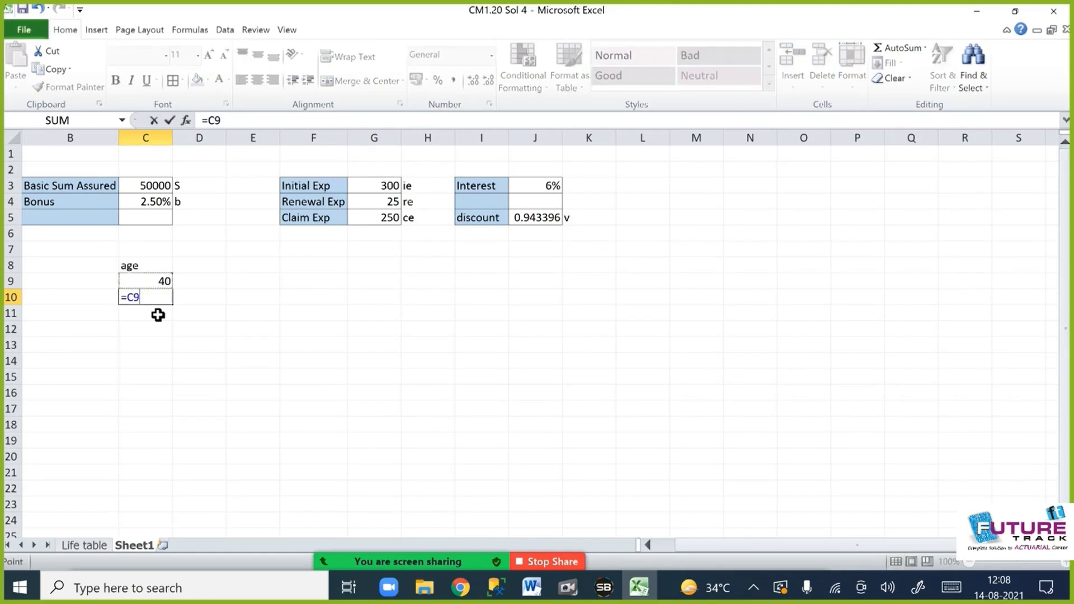
type("+1")
key("Return")
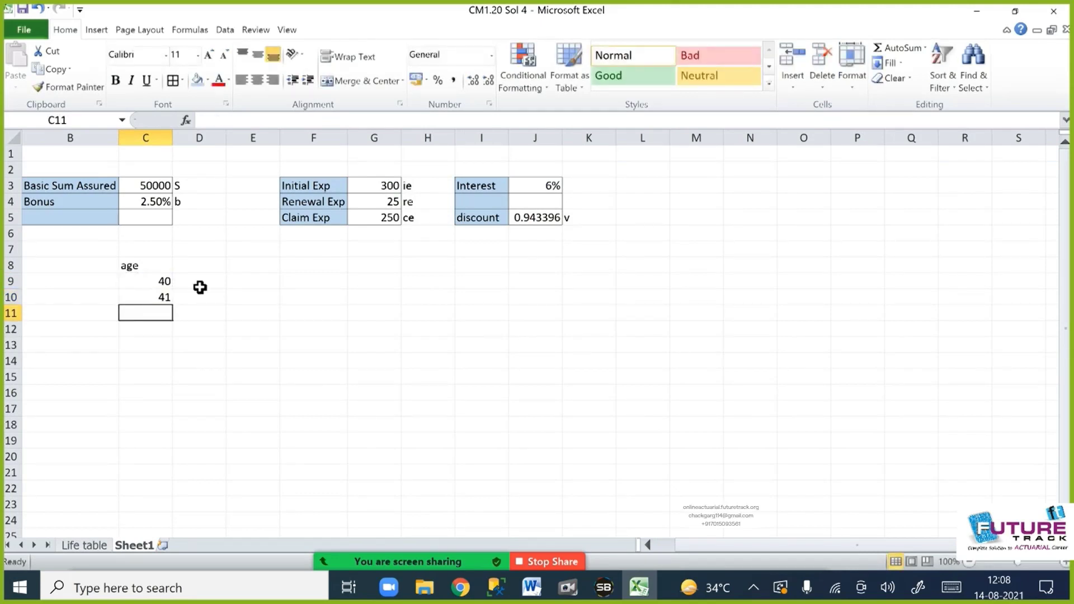
Fill a linear series down column C from C10 with step value 1 and stop value 118, and check the filled ages.
left_click(150, 301)
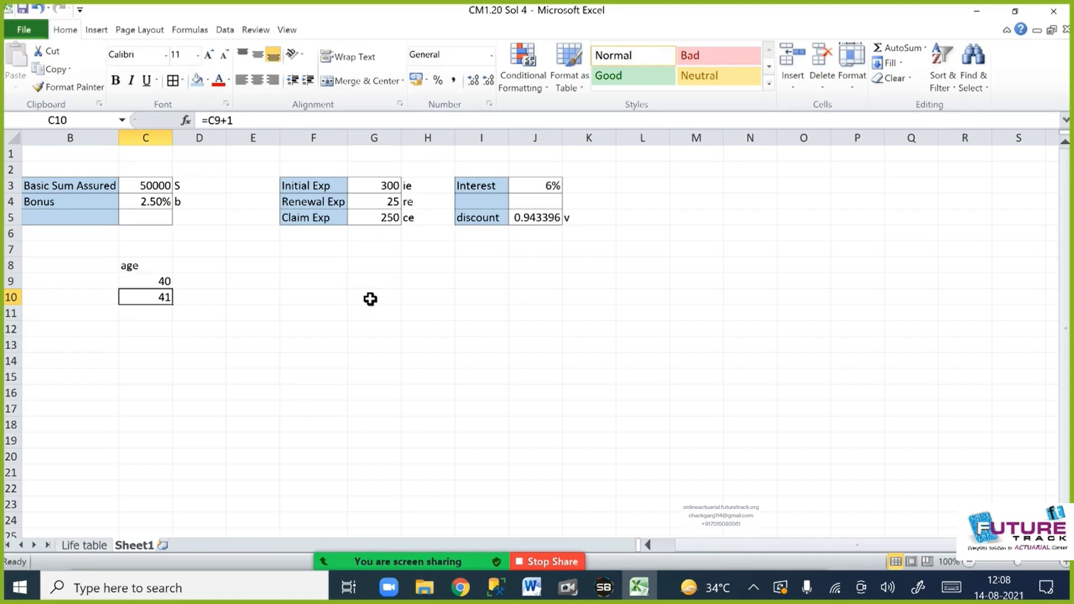
left_click(904, 62)
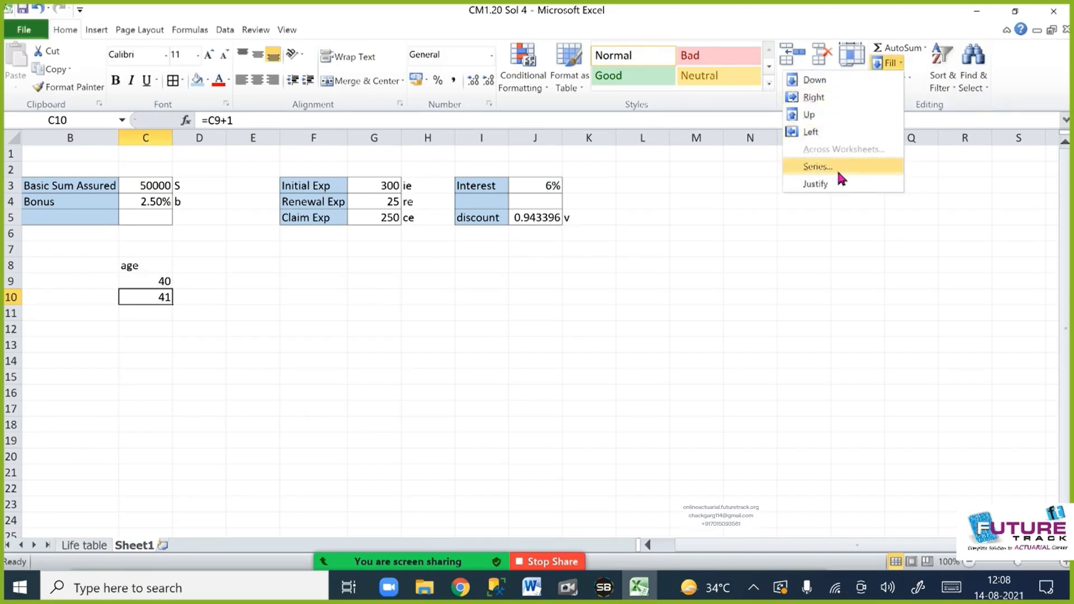
left_click(818, 166)
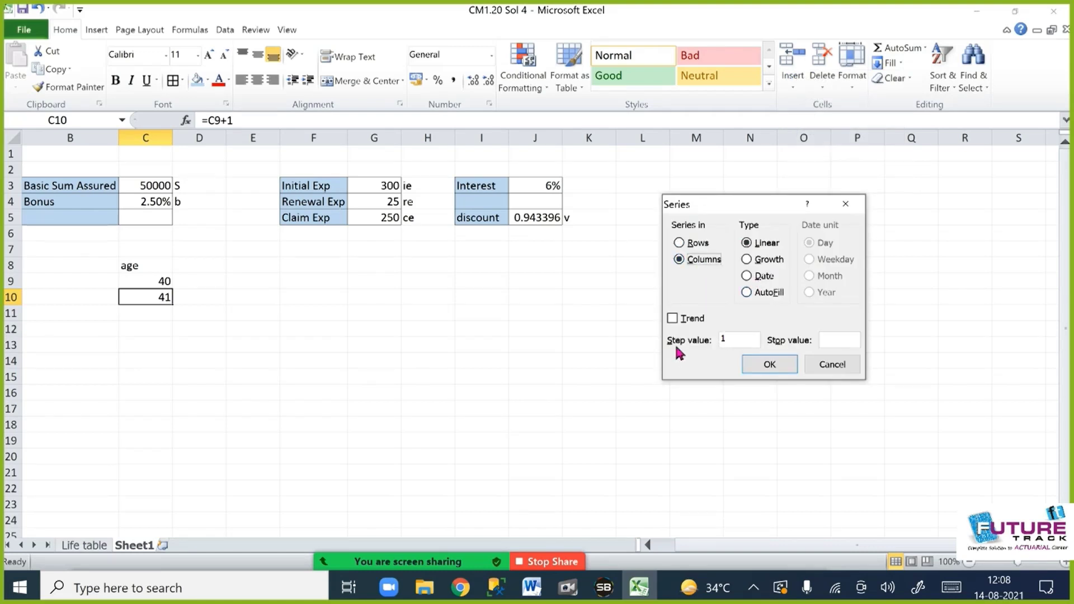
left_click(843, 341)
type("118")
key("Return")
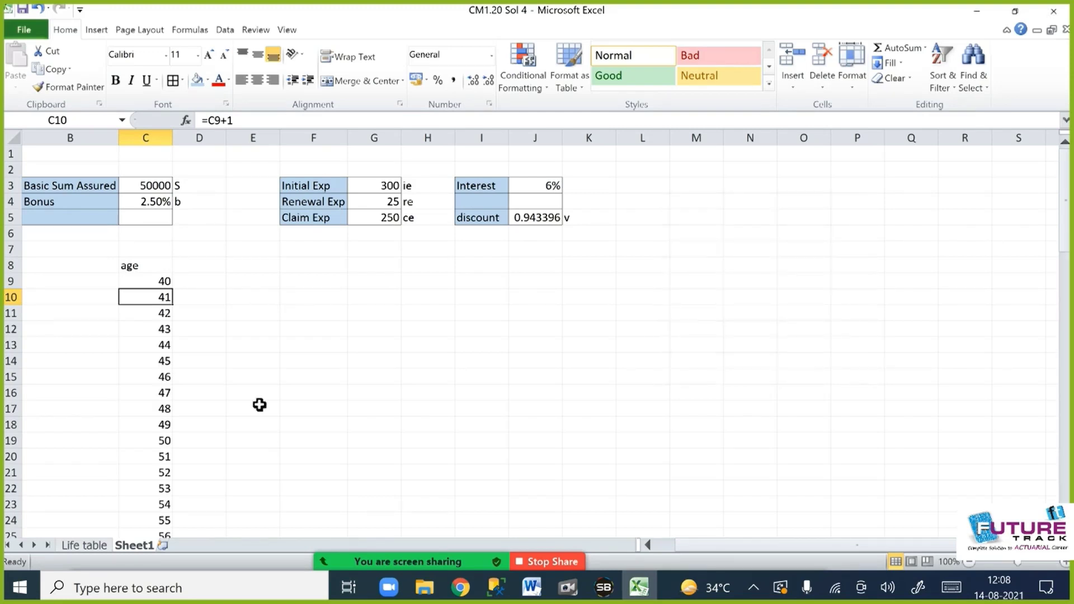
scroll(260, 407, "down", 5)
scroll(260, 407, "down", 13)
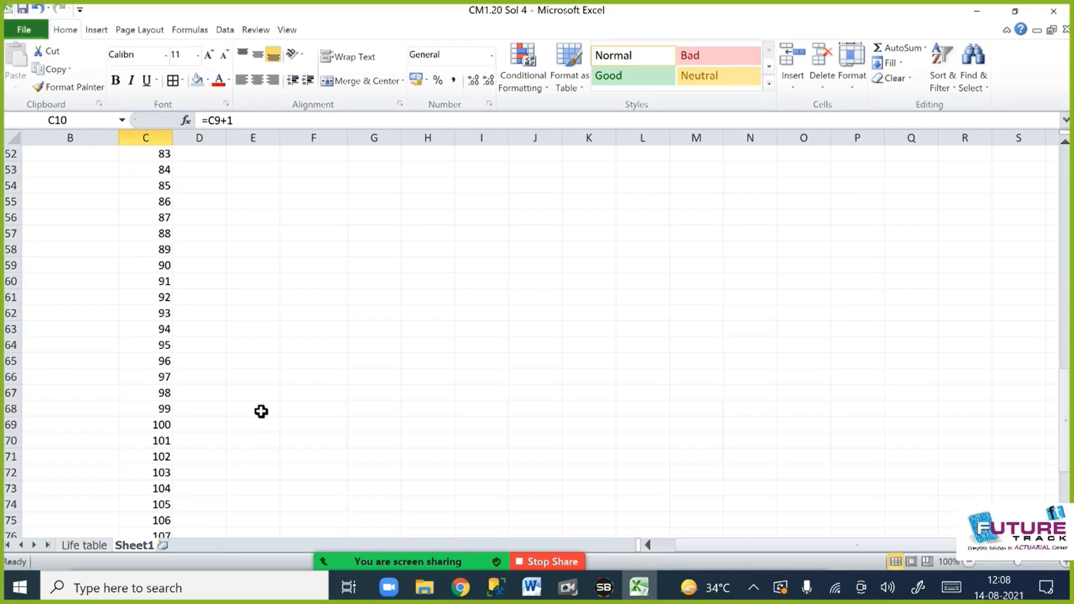
scroll(263, 414, "down", 7)
scroll(263, 415, "up", 8)
scroll(263, 415, "up", 17)
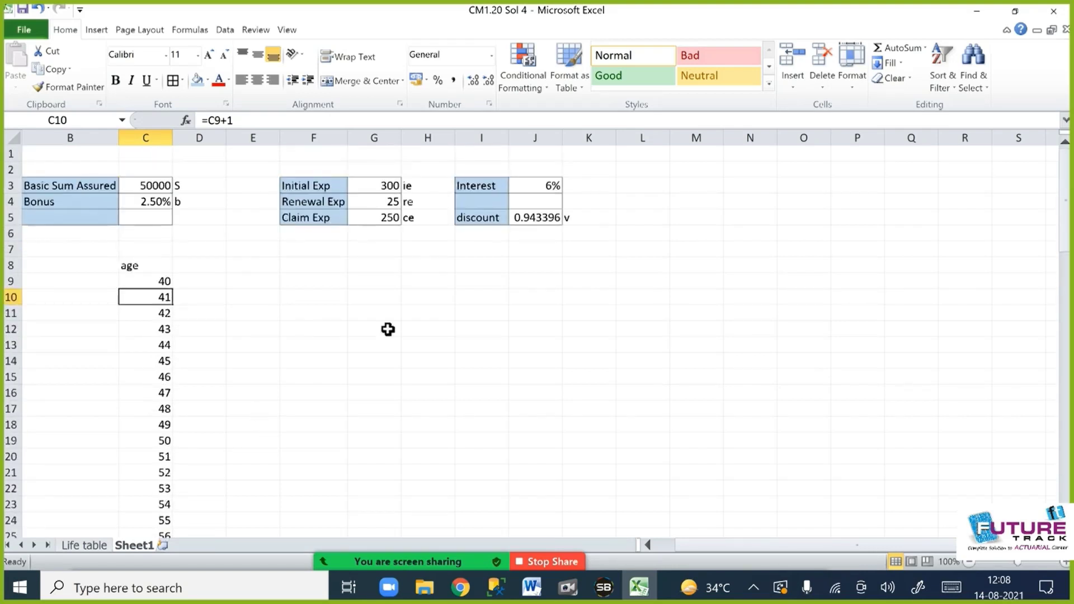
Enter the column heading "year" in D8 and the first year value 1 in D9.
left_click(204, 266)
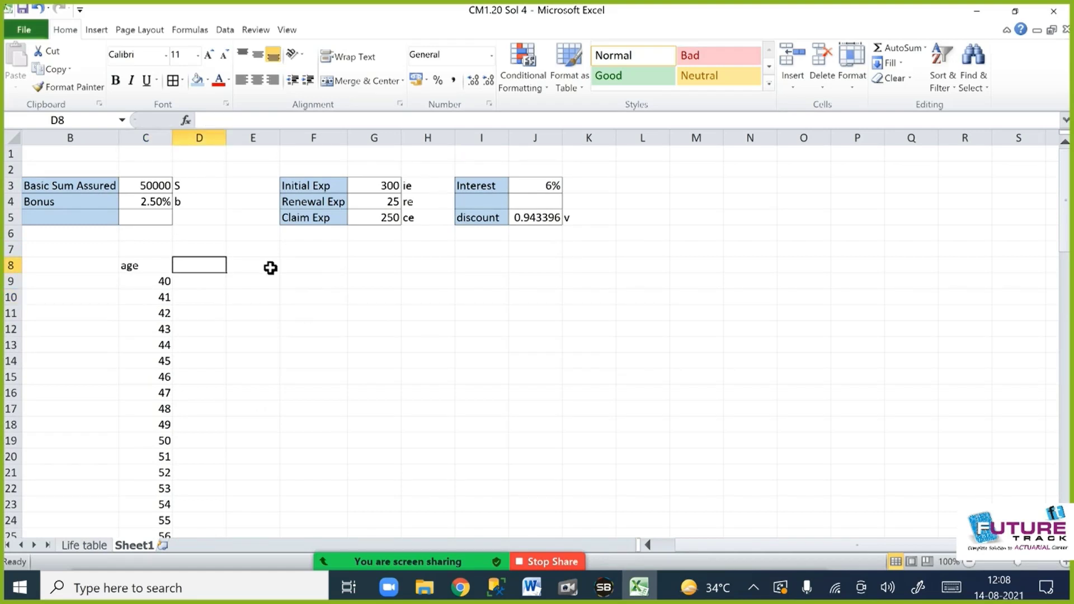
type("year")
key("Return")
type(".")
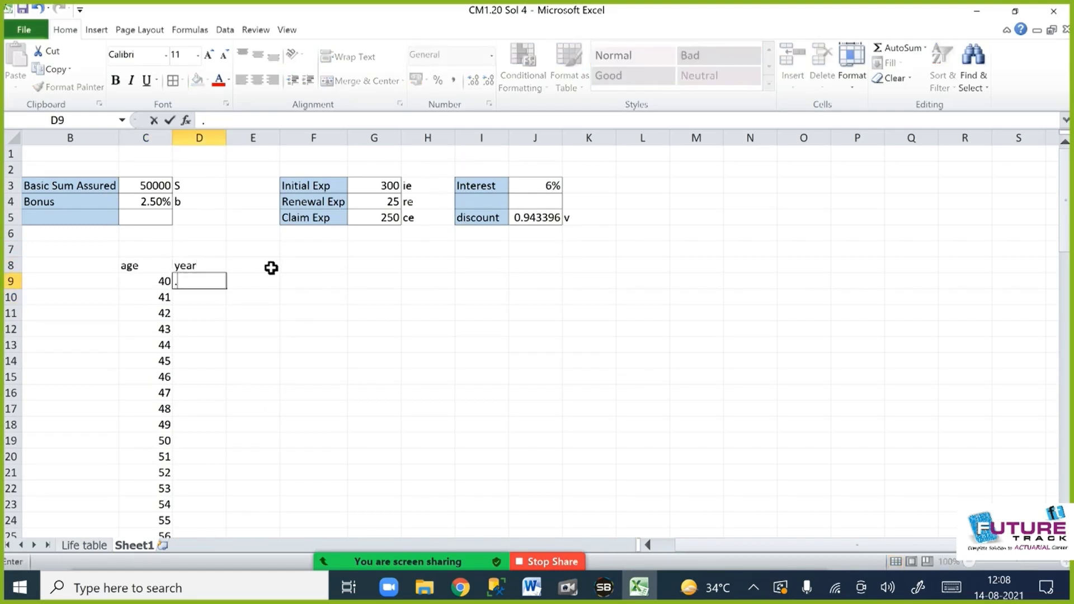
type("1")
key("Return")
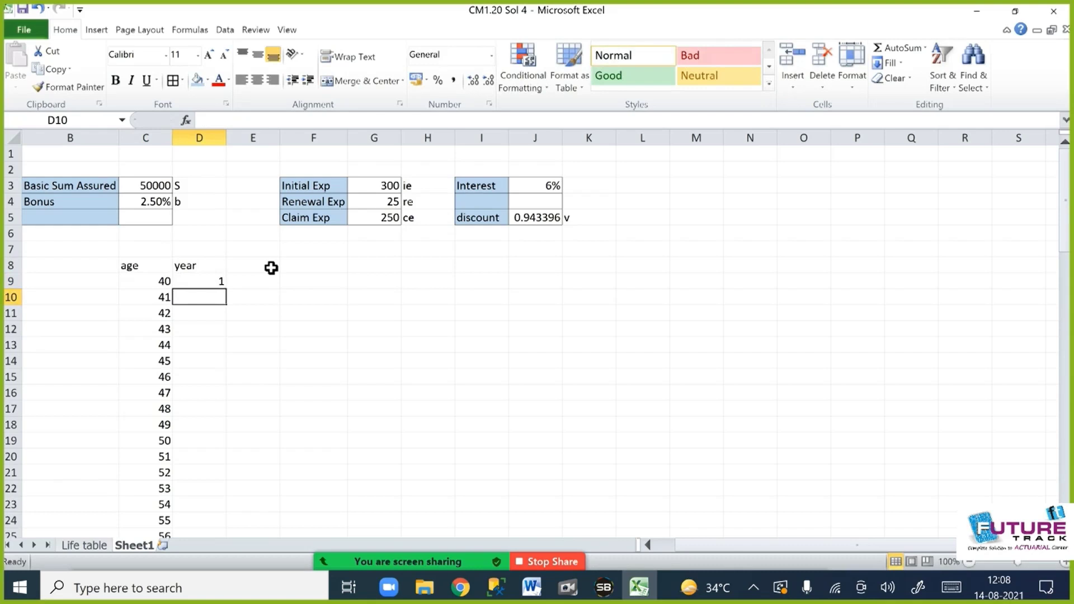
Fill the value 1 from D9 down the year column alongside the ages.
type("=")
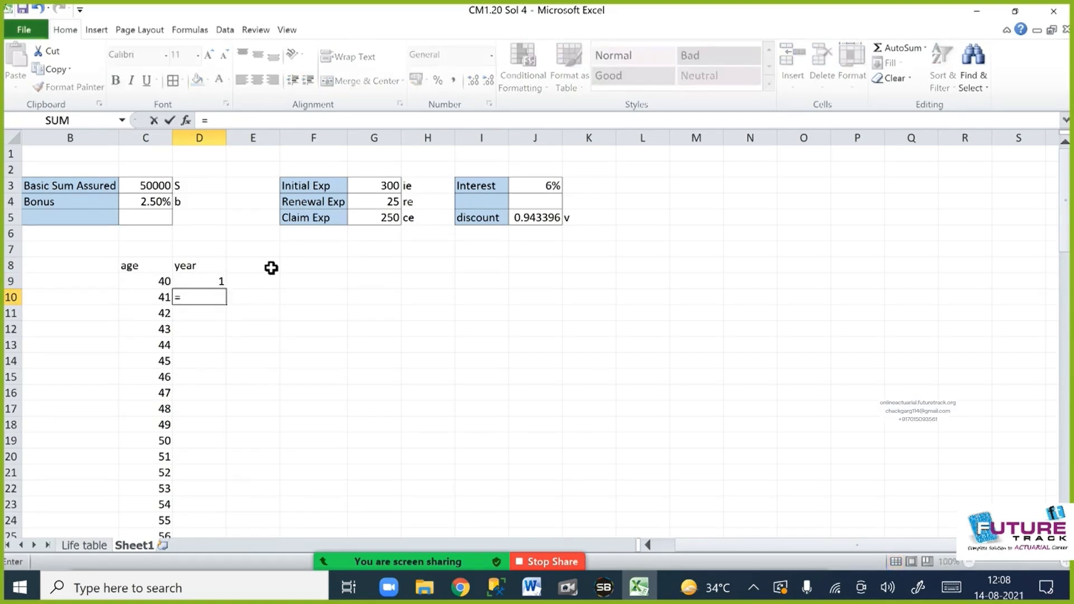
key("BackSpace")
left_click(210, 280)
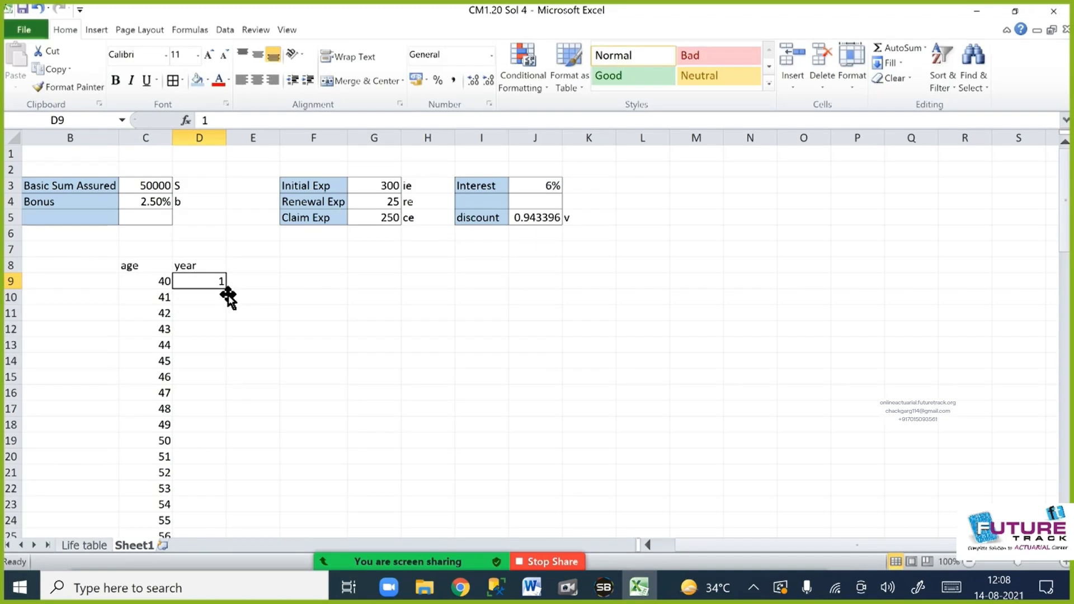
double_click(231, 296)
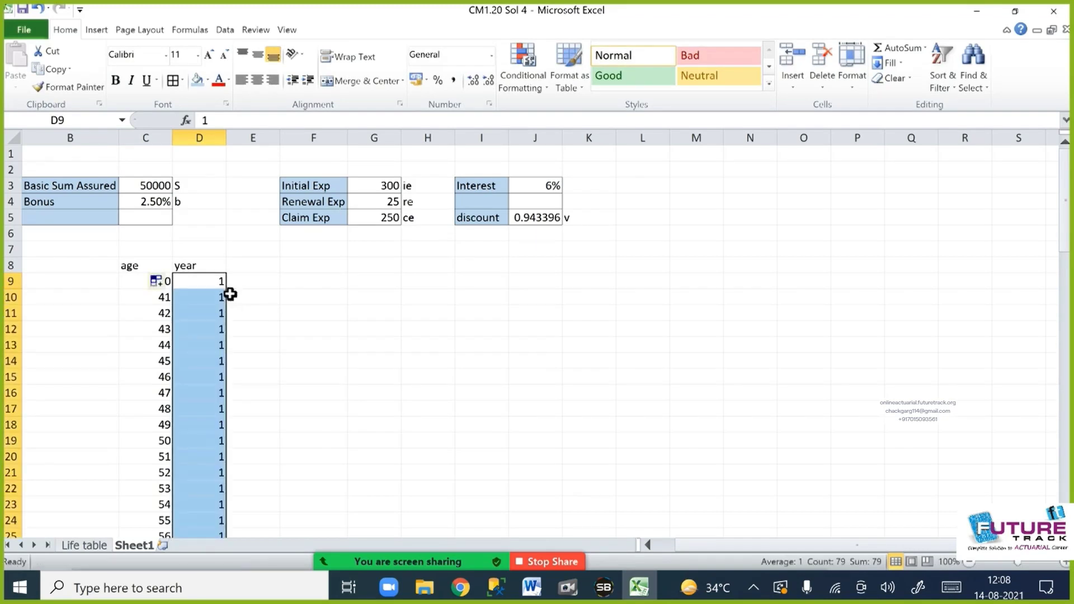
Replace the year value in D10 with the formula =D9+1.
left_click(217, 302)
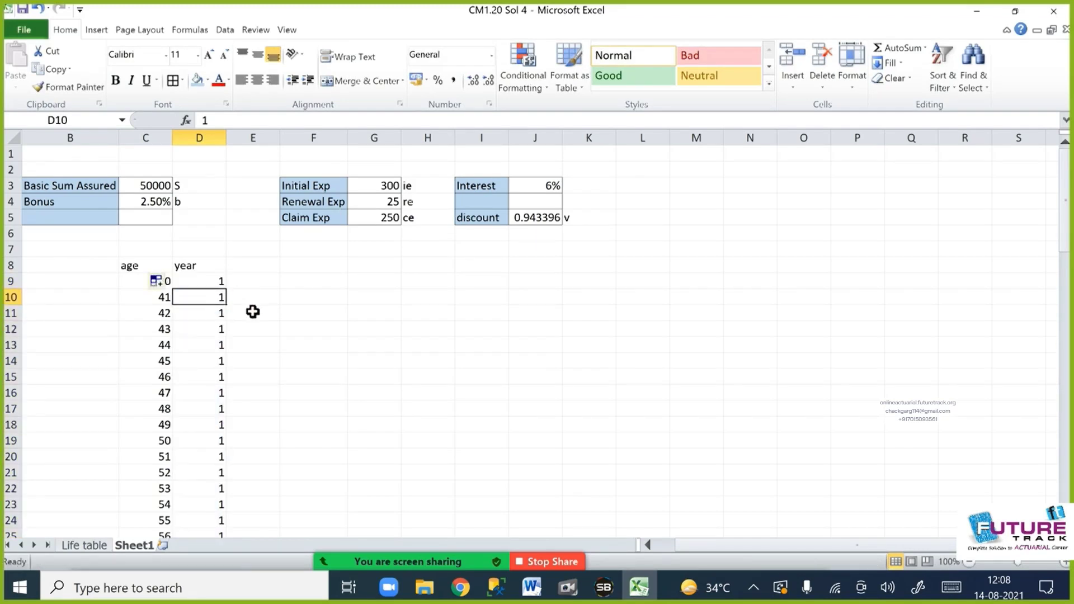
type("=2")
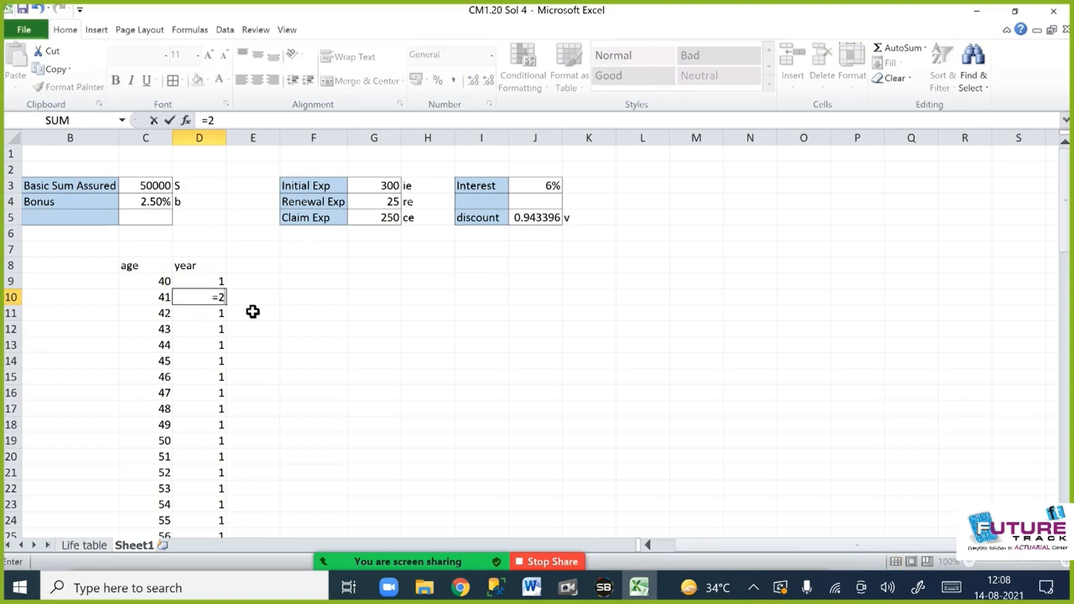
key("BackSpace")
key("Up")
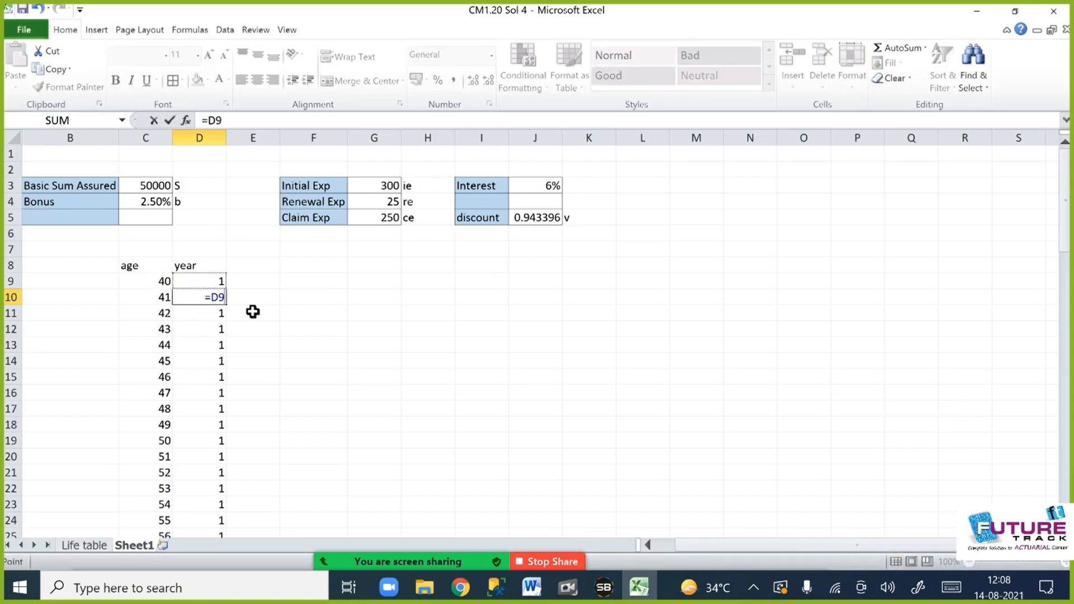
type("+1")
key("Return")
Fill the year formula from D10 down to D87, the row for age 118.
left_click(222, 300)
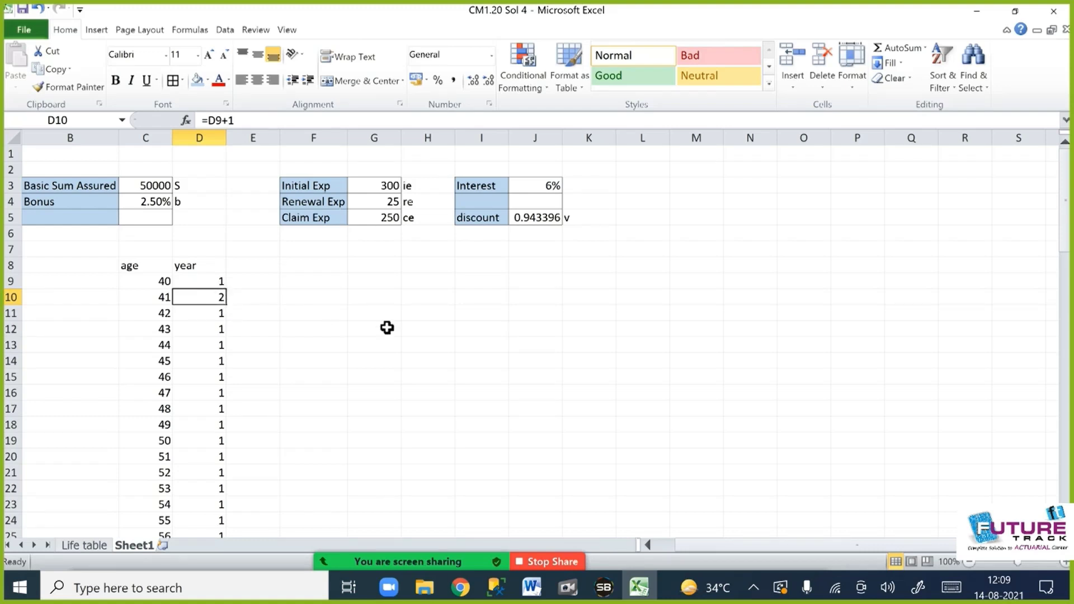
key("Left")
key("ctrl+Down")
key("Right")
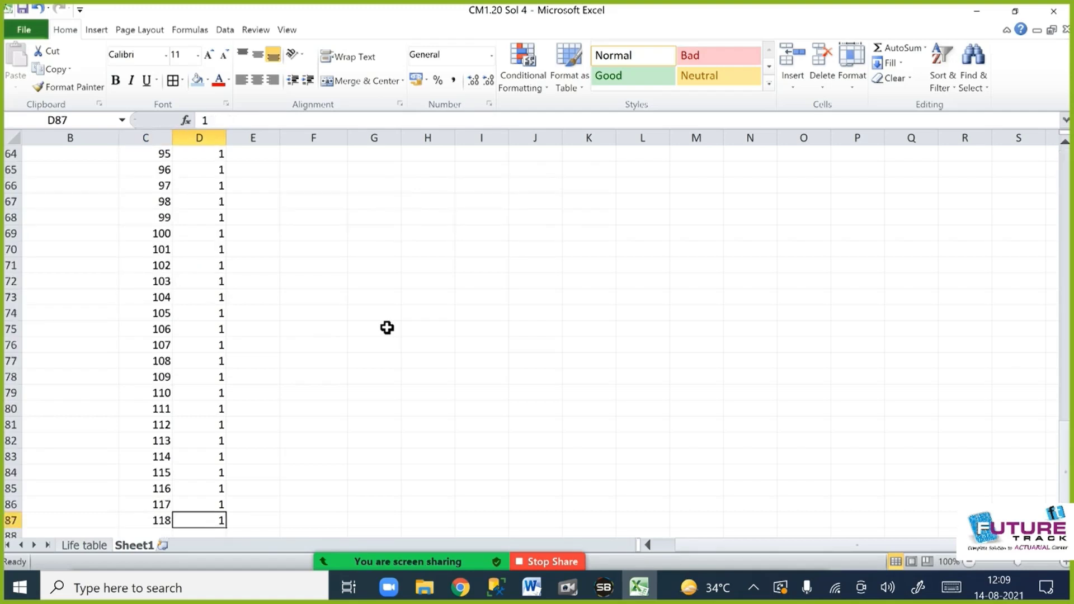
key("ctrl+shift+Up")
key("shift+Down")
key("shift+Down")
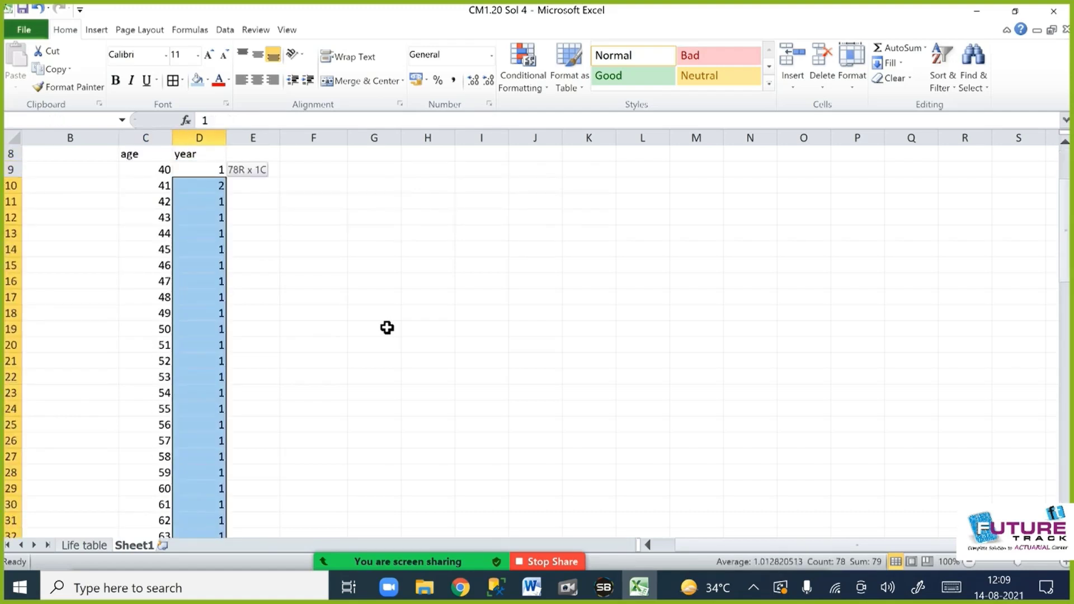
key("ctrl+d")
Widen column E and enter the column heading "Benefot" in E8.
scroll(369, 382, "up", 3)
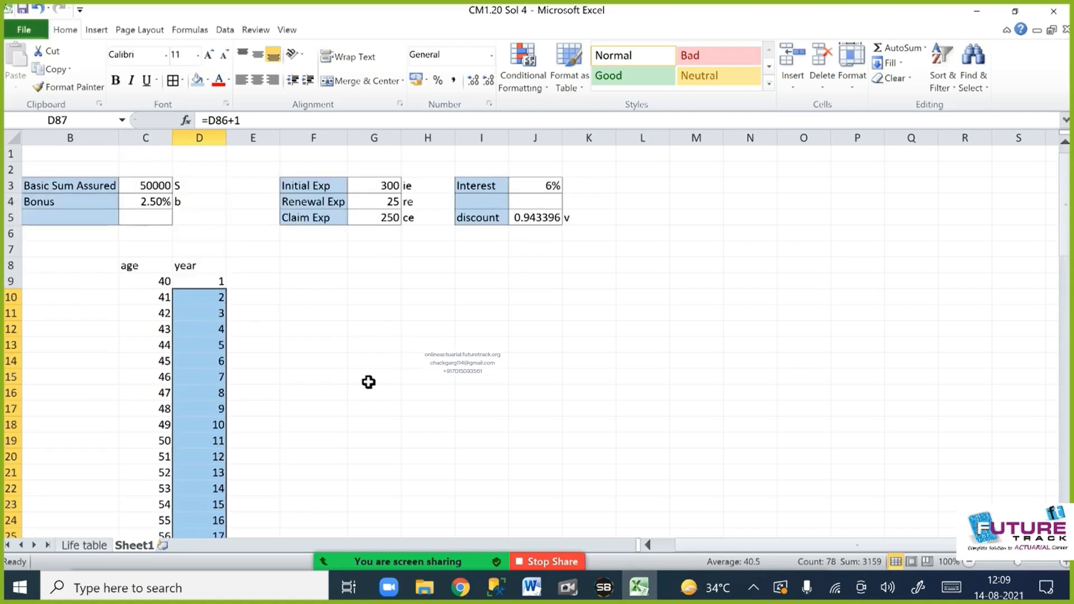
left_click(253, 266)
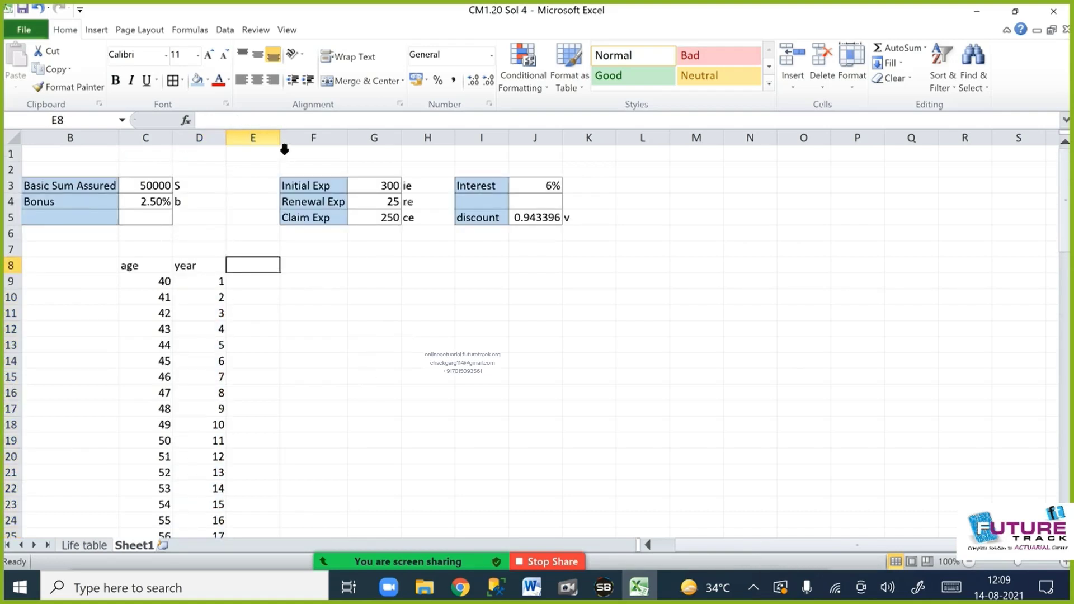
left_click_drag(280, 147, 300, 147)
type("Benefi")
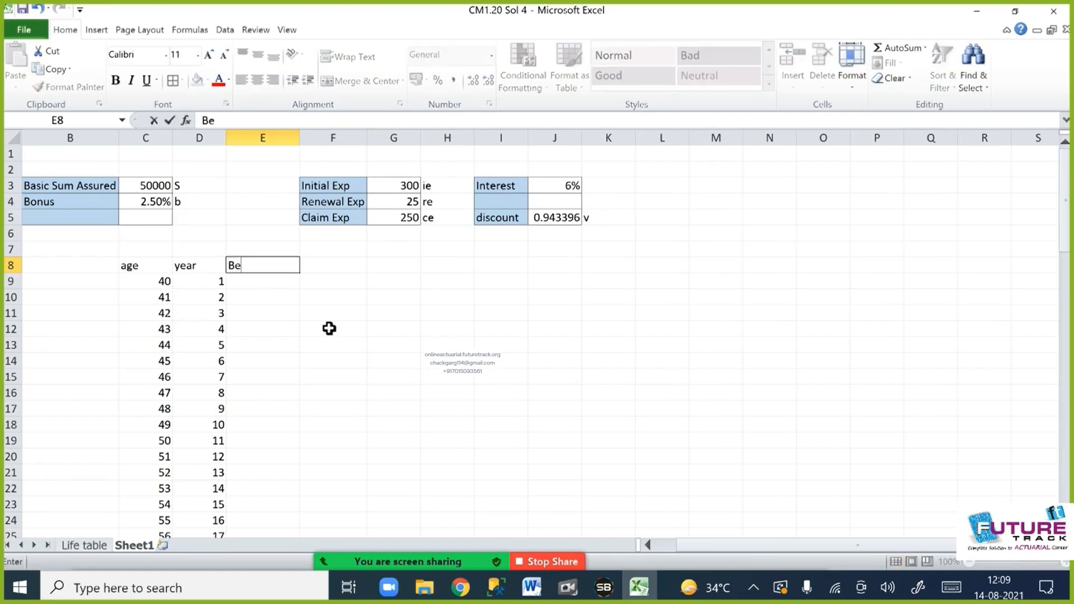
key("BackSpace")
key("BackSpace")
type("fo")
key("BackSpace")
type("ot")
key("Return")
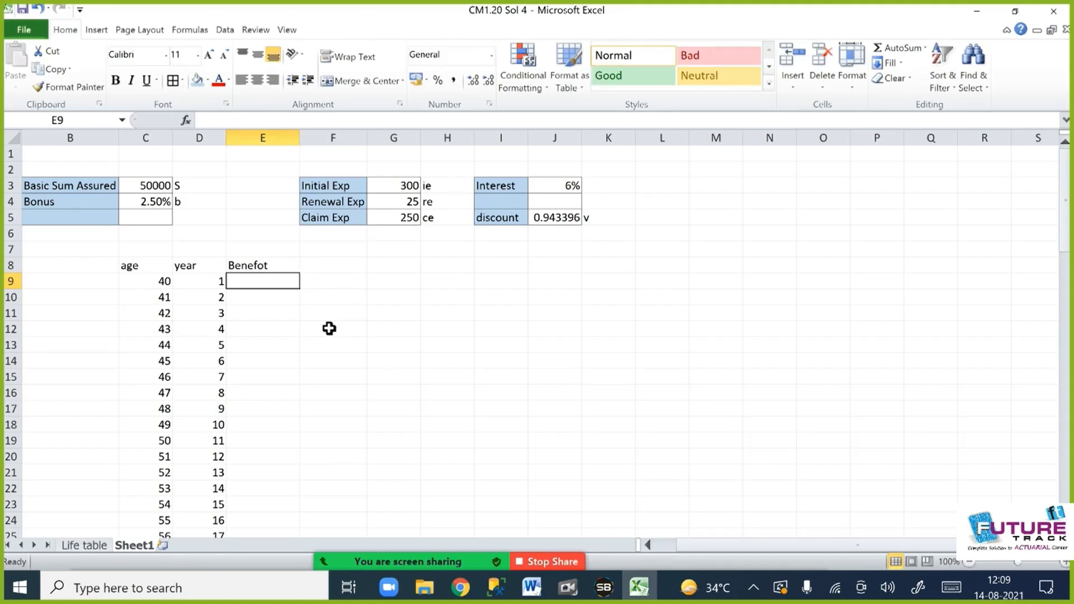
Enter the benefit formula =S*(1+b*D9) in E9, using the named sum assured and bonus cells.
type("=S*")
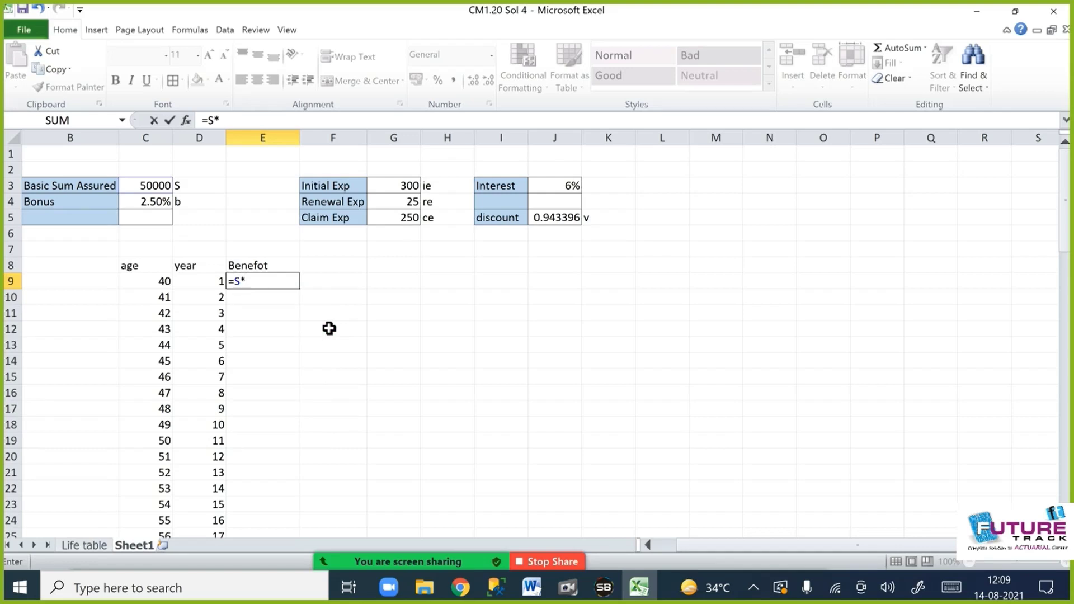
type("(1+")
key("Up")
key("Up")
key("Up")
key("Up")
key("Up")
key("Left")
key("Left")
type("*")
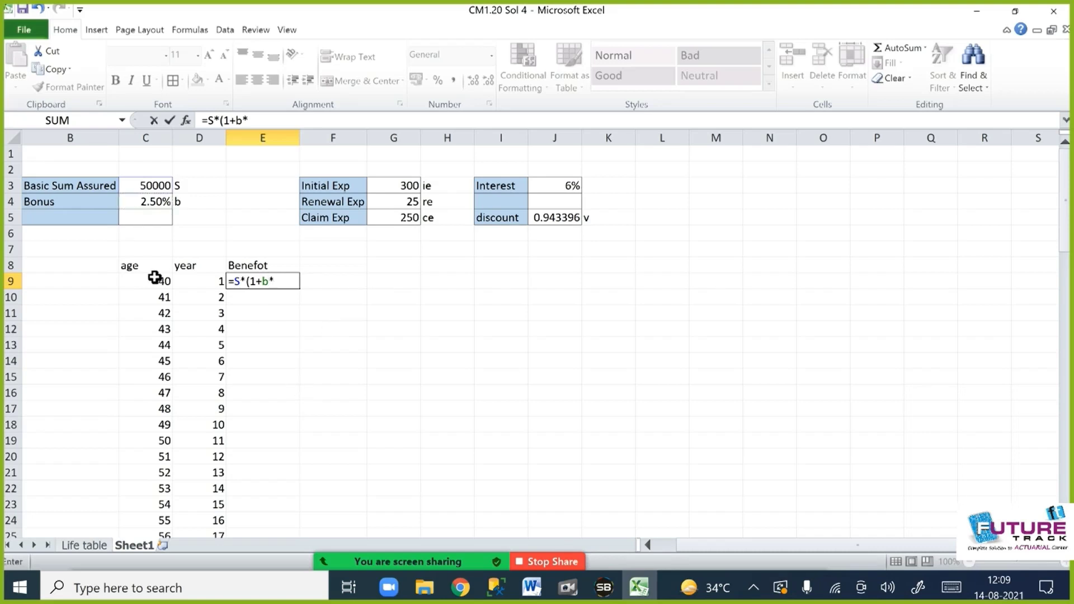
left_click(200, 284)
type(")")
key("Return")
key("Up")
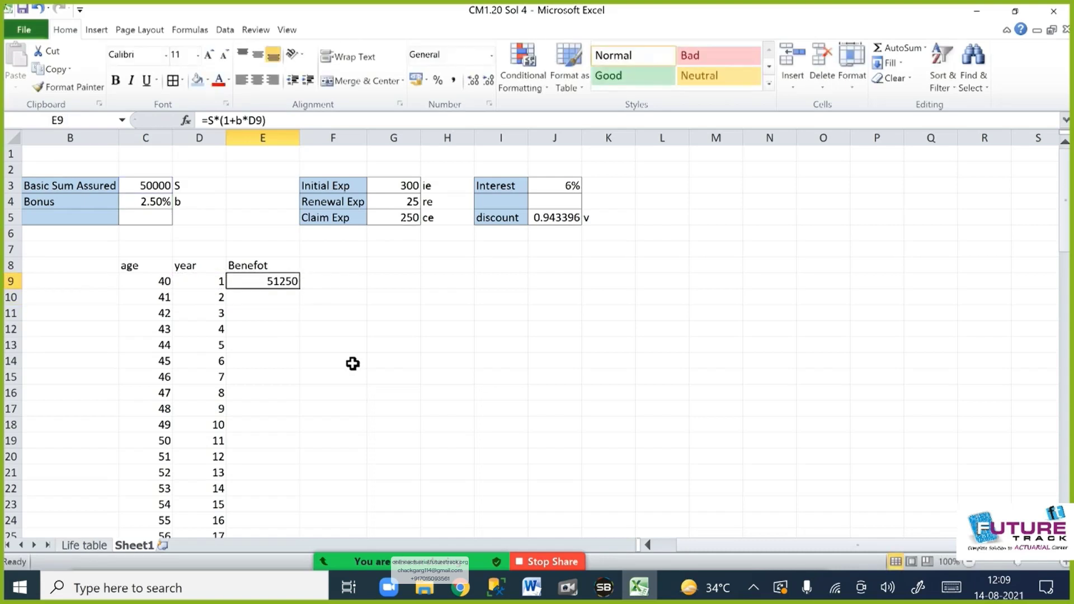
Fill the benefit formula from E9 down to E87 alongside all ages and years.
key("shift+Down")
key("shift+Down")
key("shift+Down")
key("shift+Down")
key("shift+Down")
key("shift+Down")
key("shift+Down")
key("shift+Down")
key("shift+Down")
key("shift+Down")
key("shift+Down")
key("shift+Down")
key("shift+Down")
key("shift+Down")
key("shift+Down")
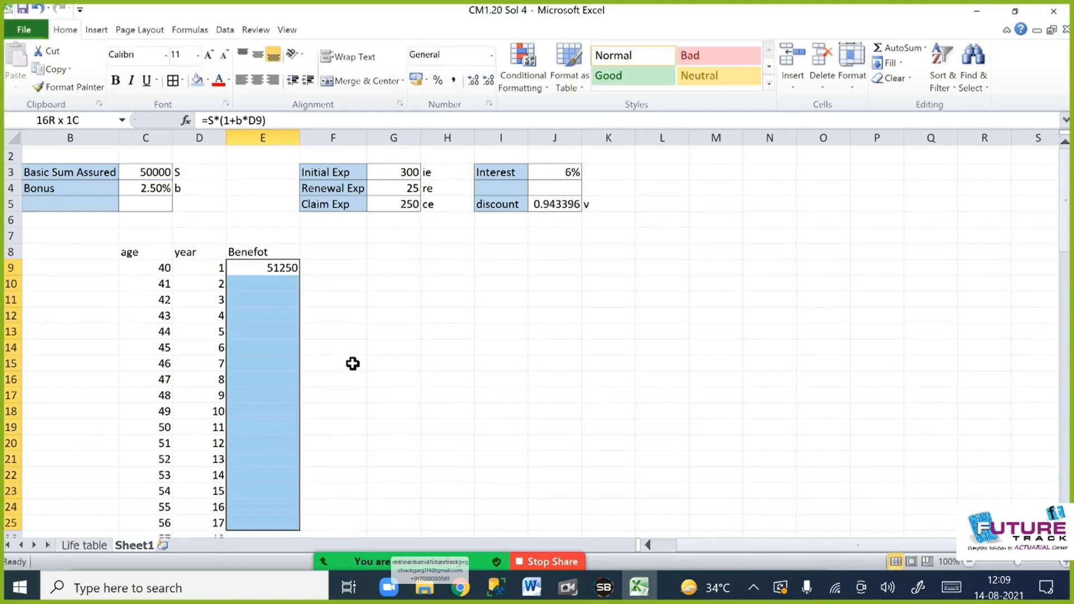
key("Left")
key("ctrl+Down")
key("Right")
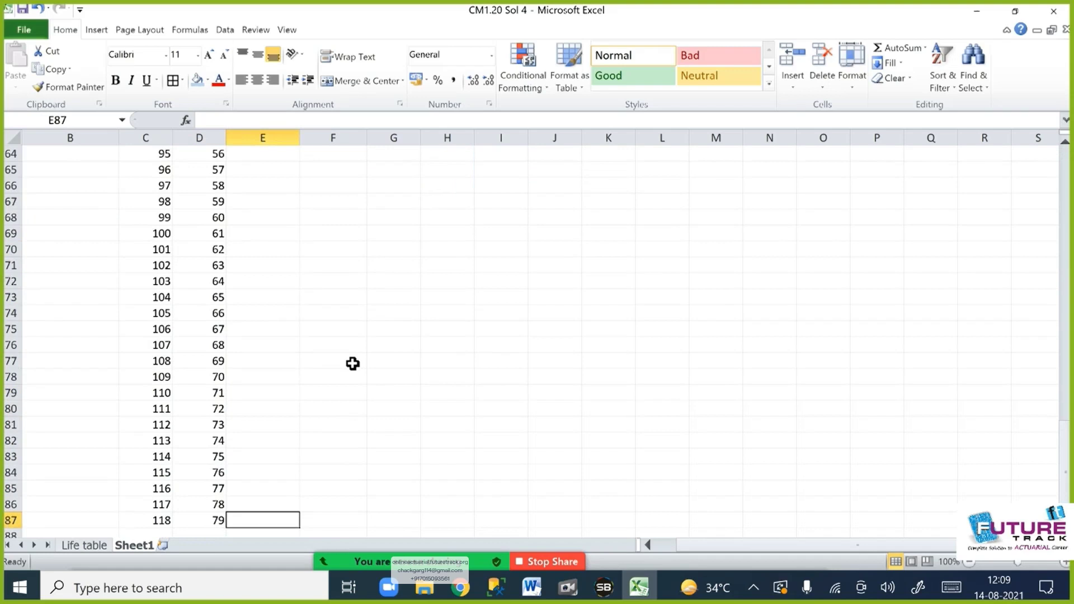
key("ctrl+shift+Up")
key("ctrl+d")
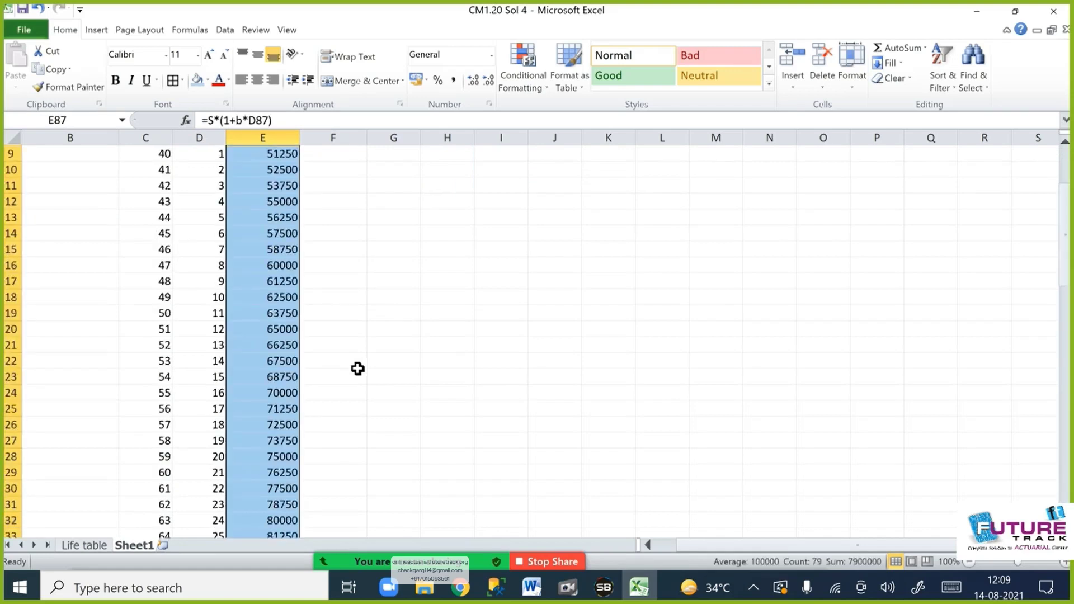
Enter the column heading "Claim exp" in F8.
scroll(353, 367, "up", 3)
left_click(325, 268)
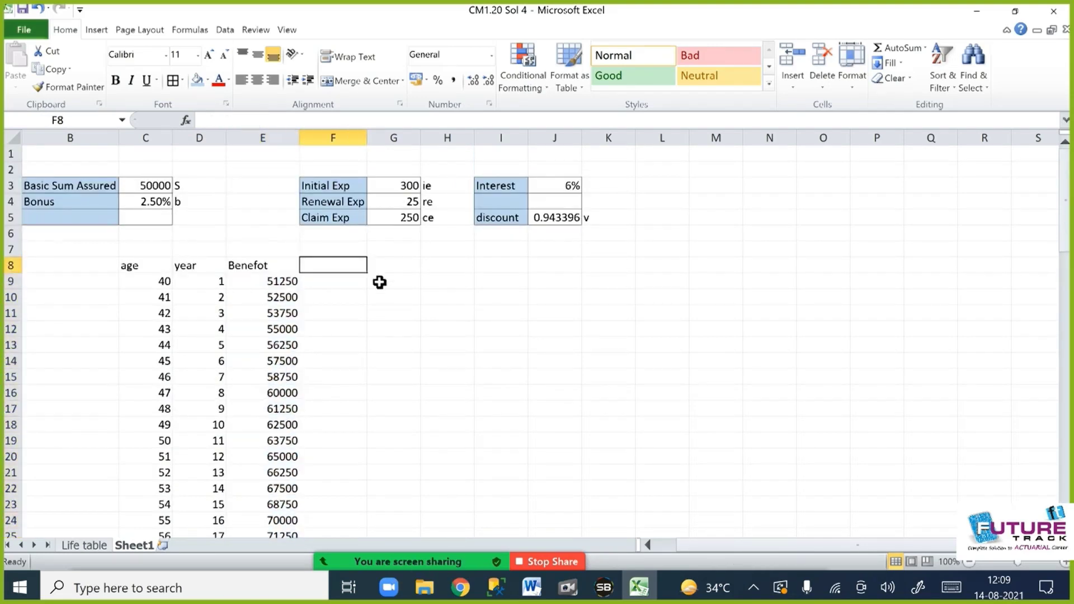
type("Claim exp")
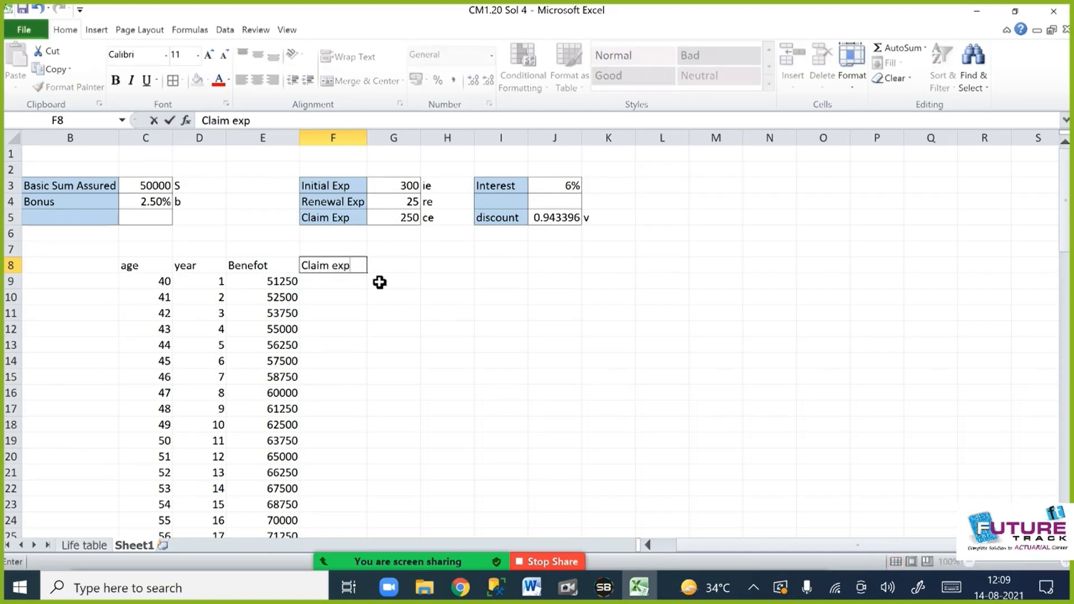
key("Return")
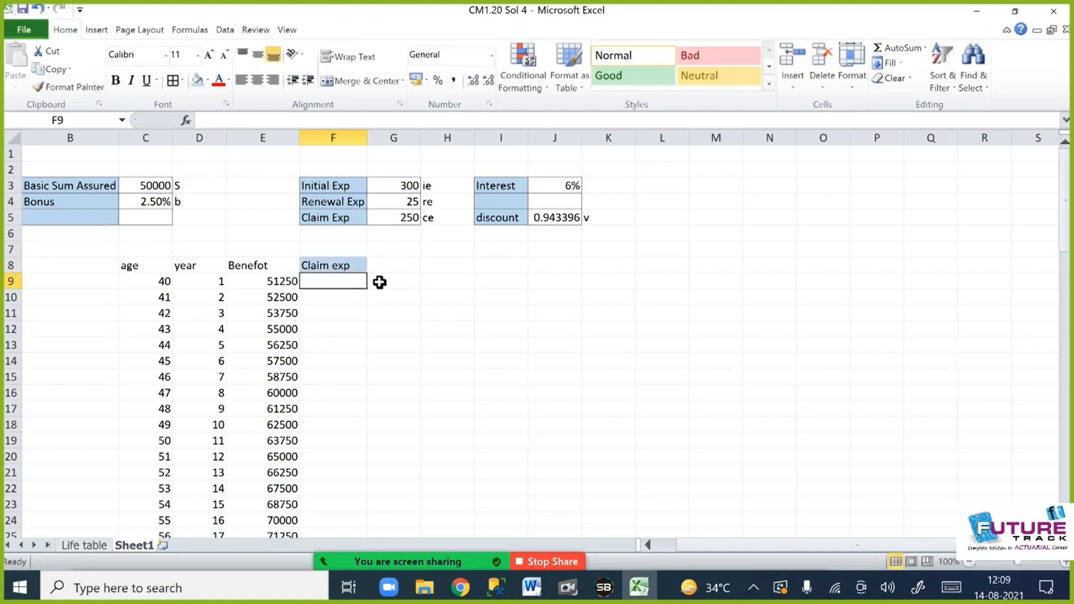
Enter the formula =ce in F9 to reference the claim expense.
type("=")
key("Up")
key("Up")
key("Up")
key("Up")
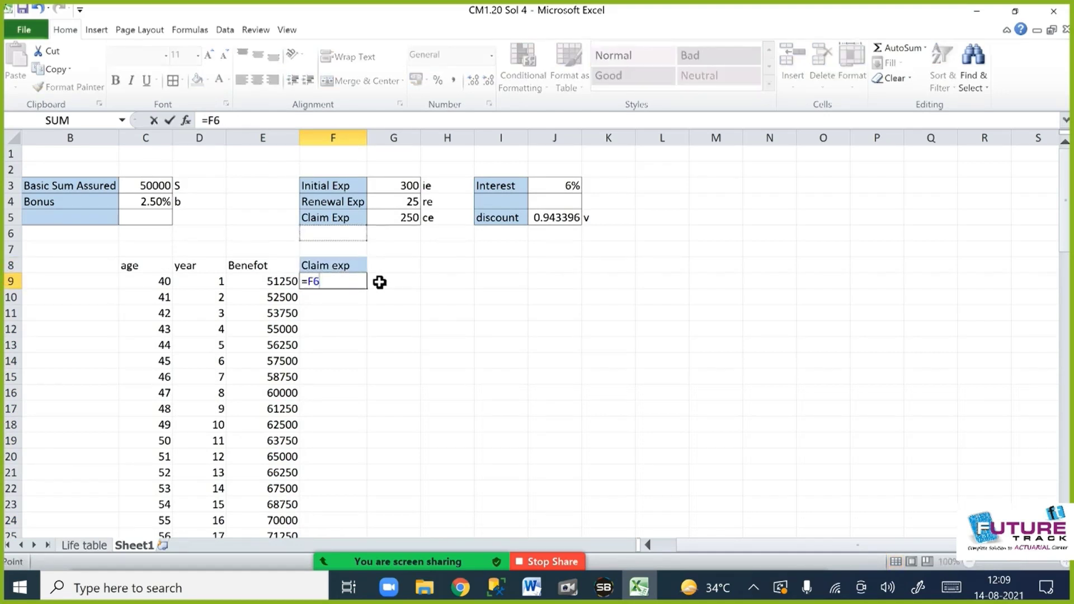
key("Right")
key("Return")
key("Up")
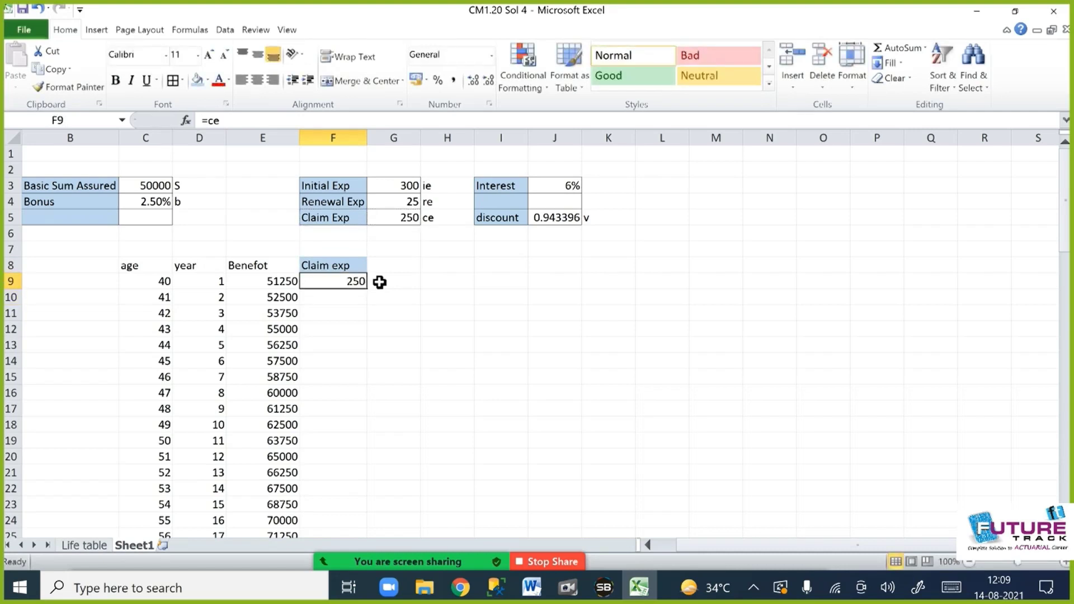
Fill the claim expense formula from F9 down to F87, the last projection row.
key("Left")
key("ctrl+Down")
key("Right")
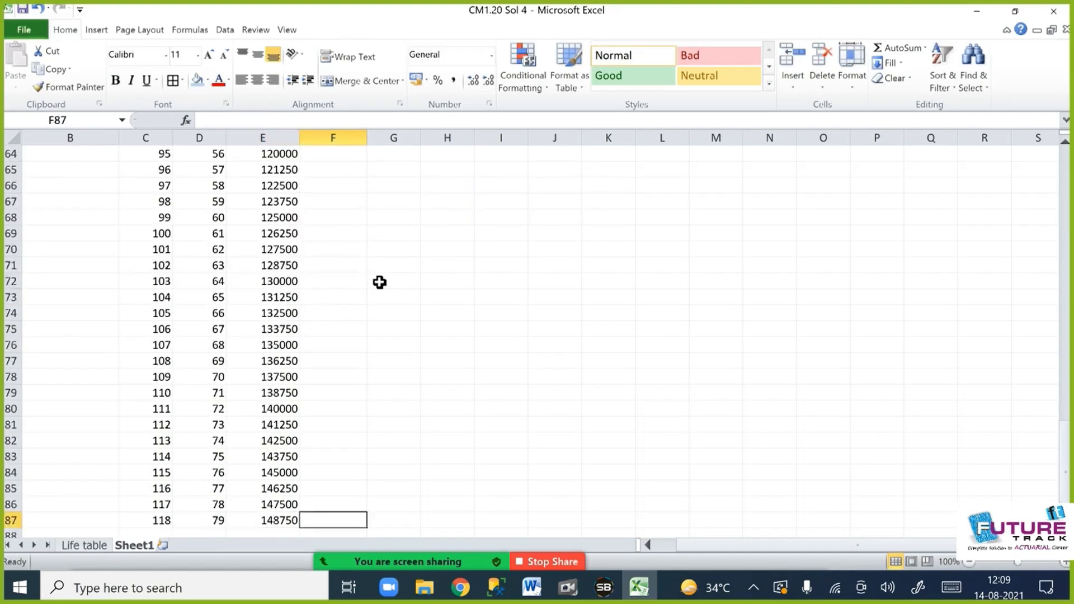
key("ctrl+Up")
key("Left")
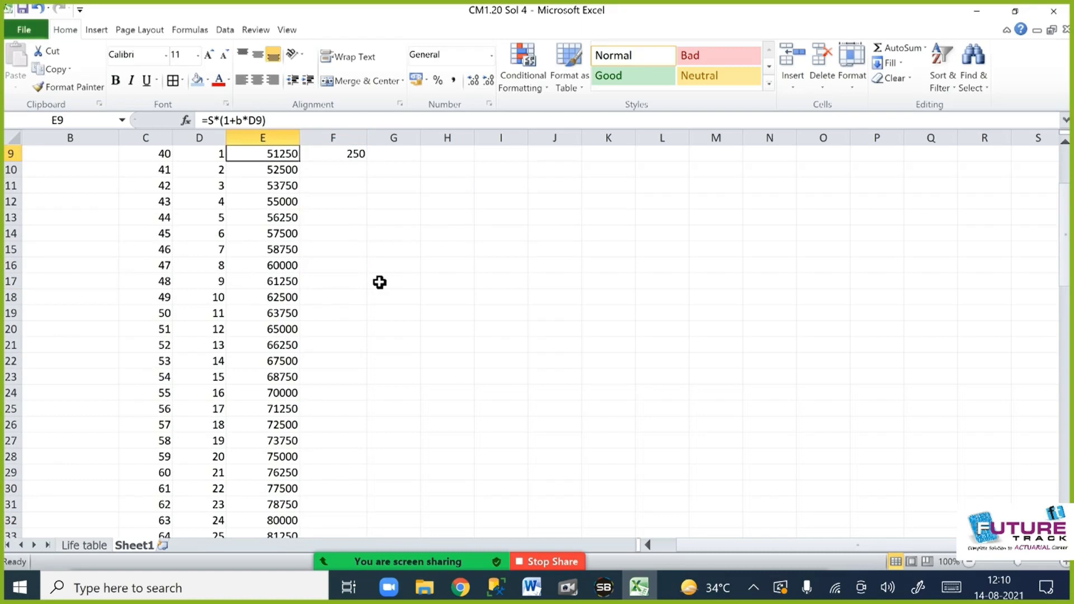
key("ctrl+Down")
key("ctrl+Right")
key("ctrl+Left")
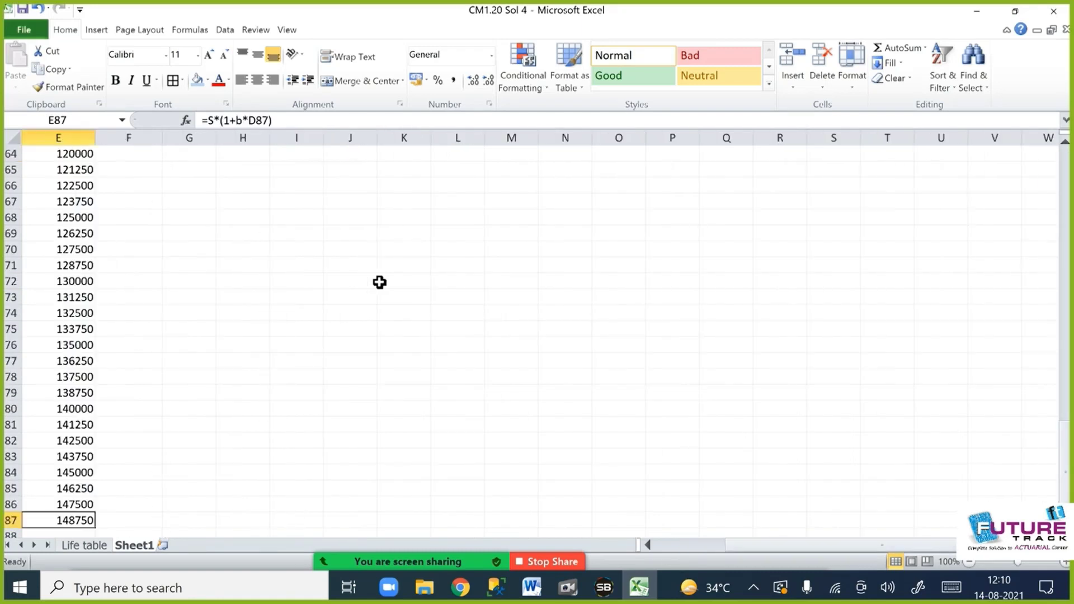
key("Right")
key("ctrl+shift+Up")
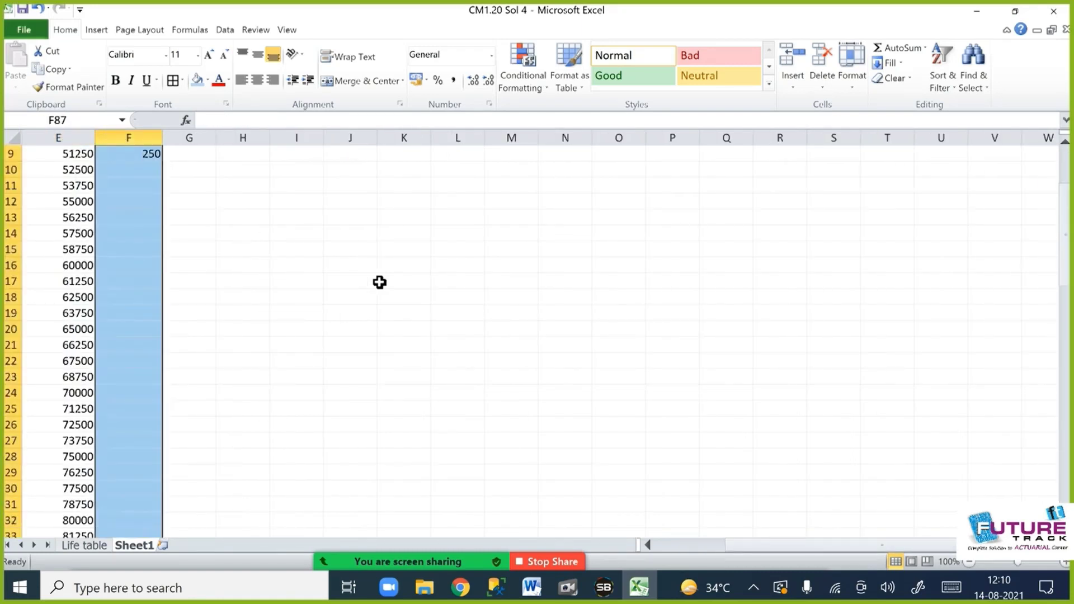
scroll(376, 311, "up", 3)
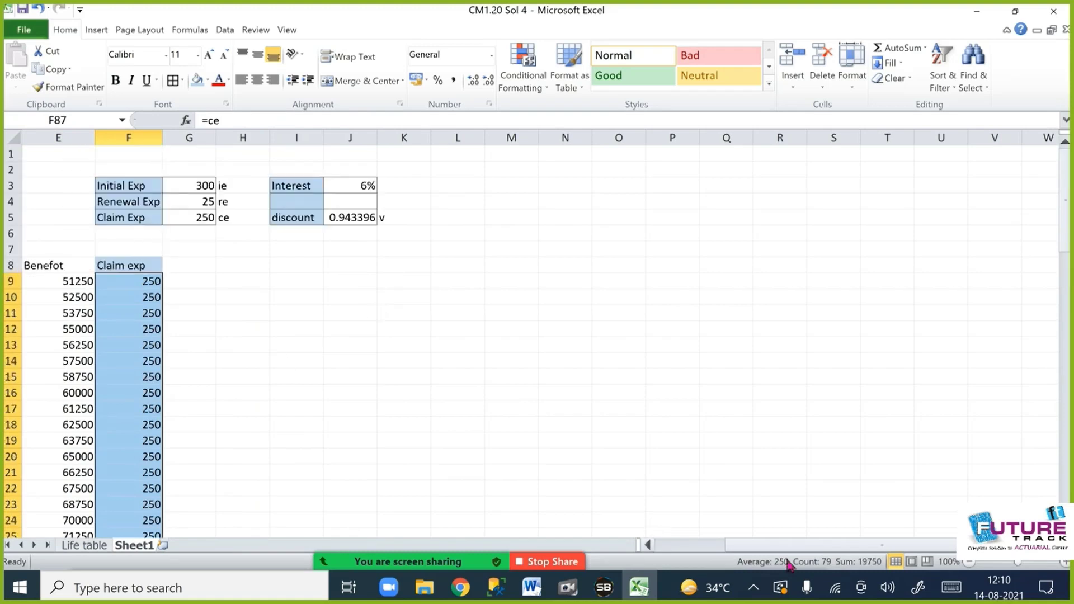
Correct the spelling of the column heading in E8 to "Benefit".
left_click(679, 543)
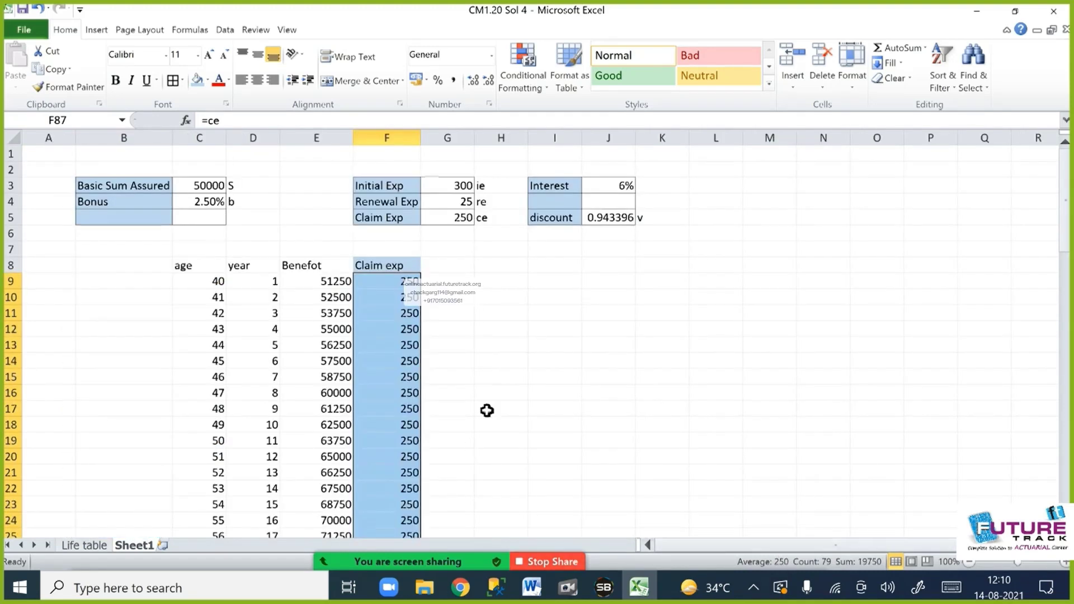
double_click(312, 265)
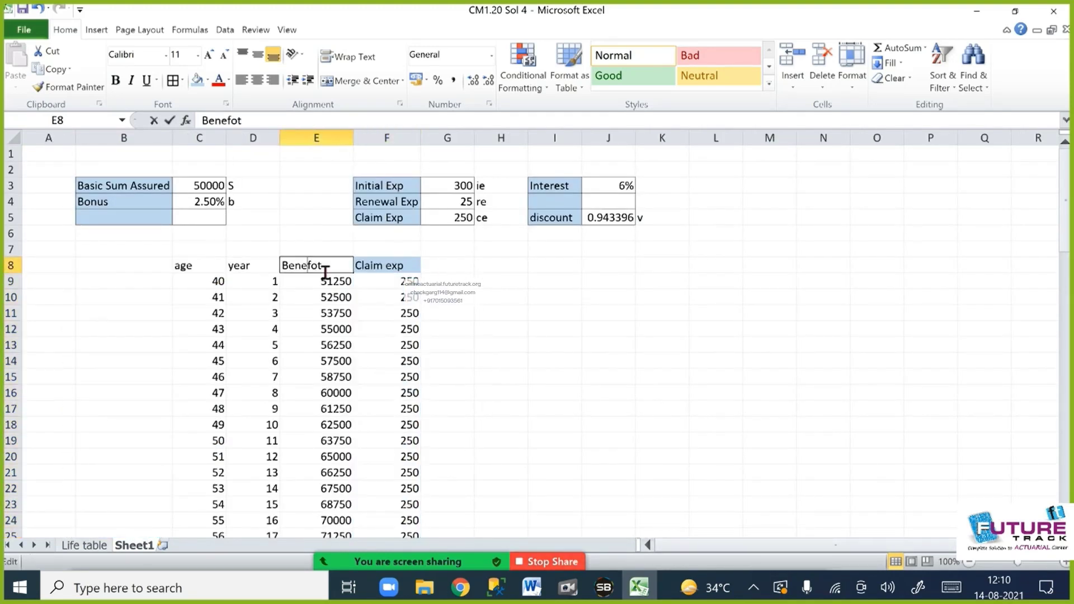
key("BackSpace")
type("i")
key("Return")
Enter the column heading "PV" in G8 and the mid-year discount formula =v^(D9-0.5) in G9.
left_click(471, 267)
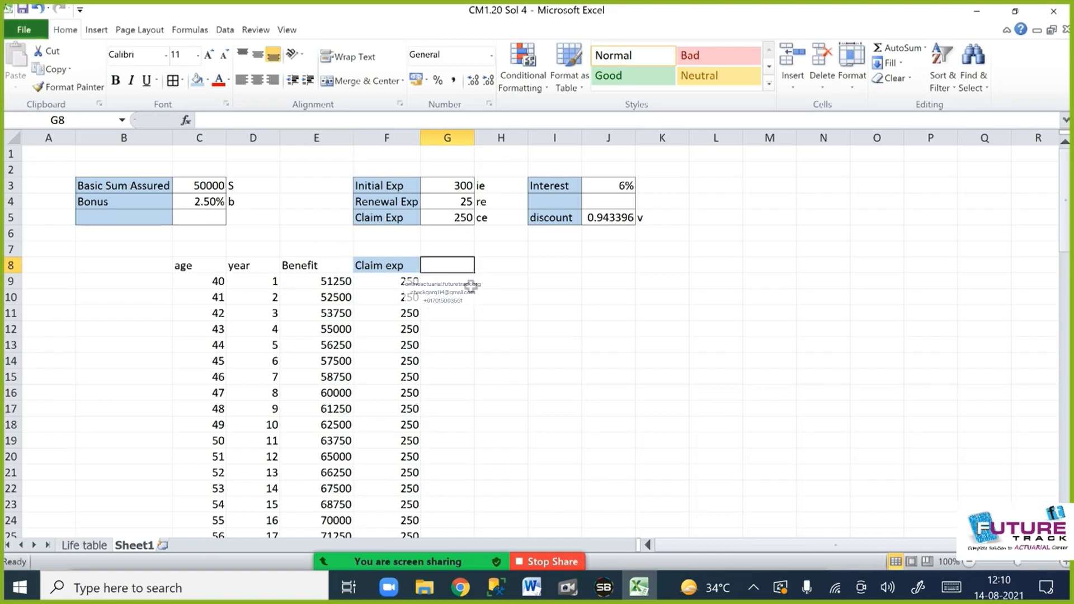
type("PV")
key("Return")
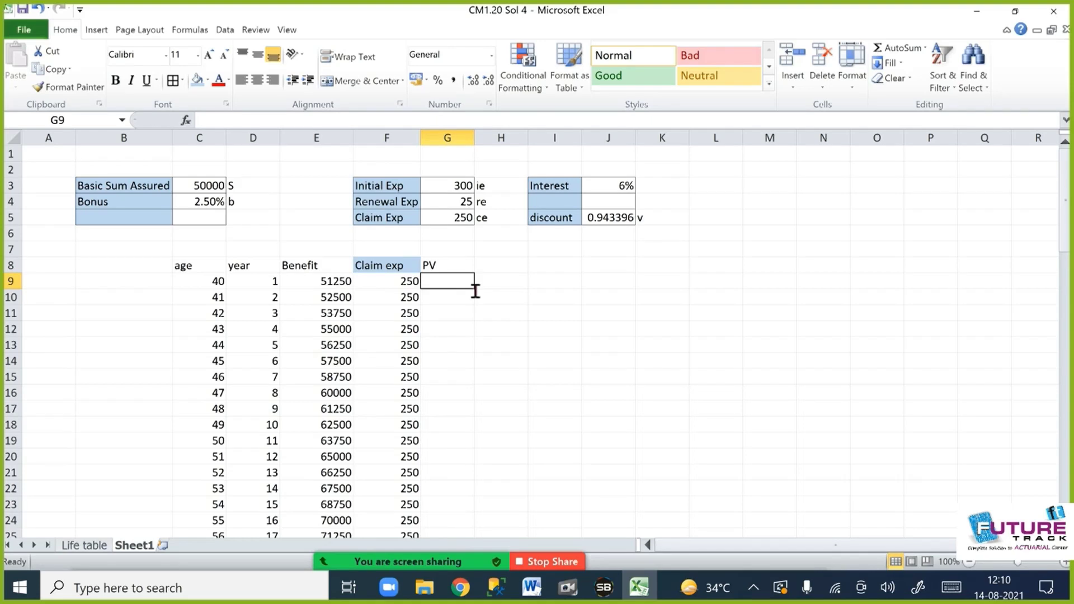
type("=v^")
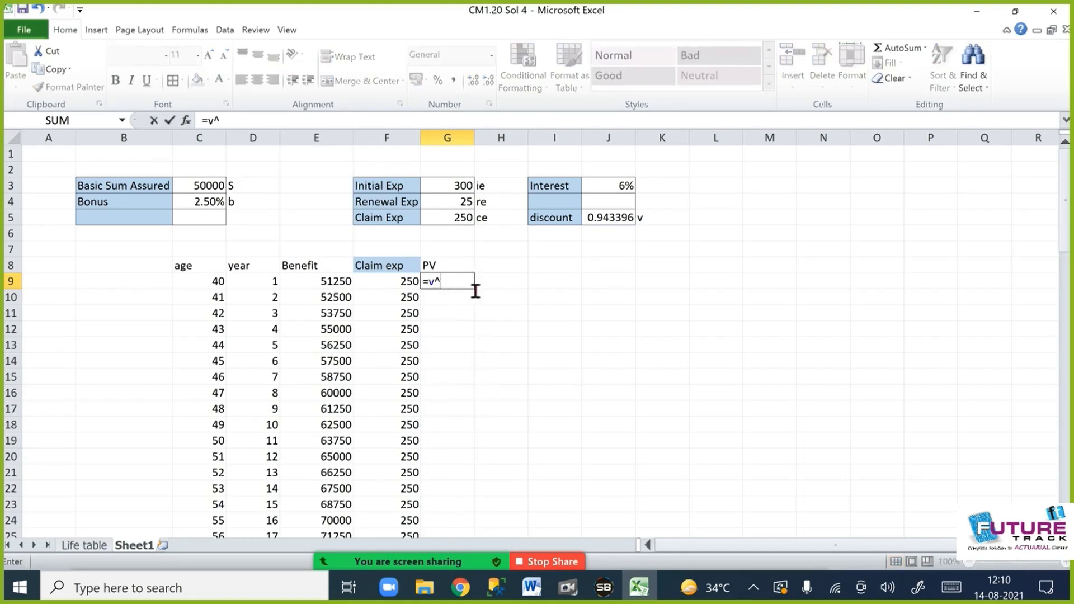
type("(")
left_click(277, 281)
type("-0")
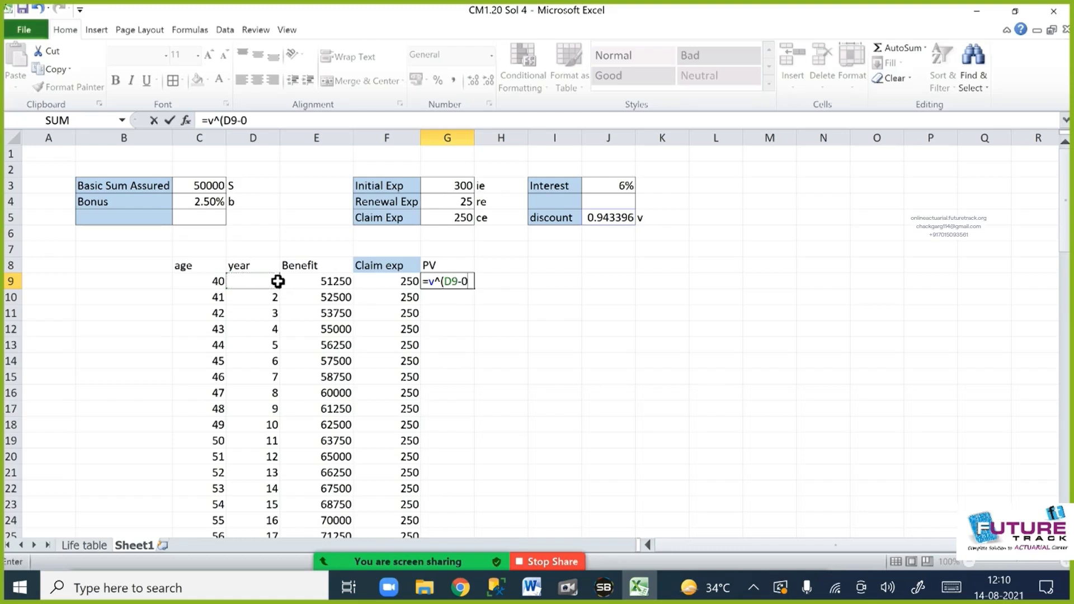
type(".5)")
key("Return")
key("Up")
Fill the PV formula from G9 down to G87 and check the formulas in the filled cells.
key("Left")
key("ctrl+Down")
key("Right")
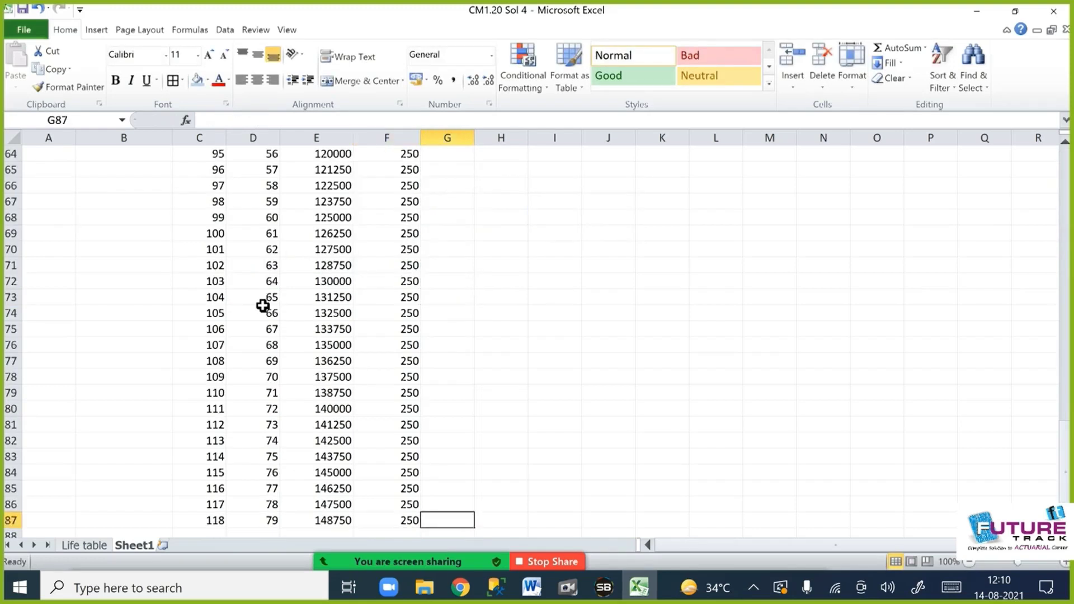
key("ctrl+shift+Up")
key("ctrl+d")
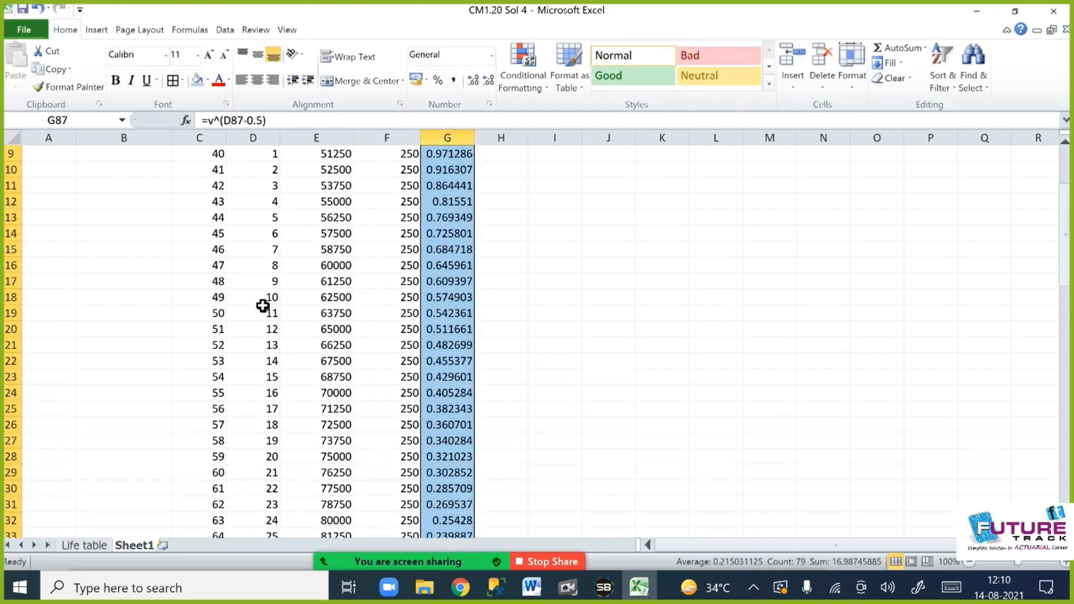
scroll(593, 322, "up", 3)
left_click(464, 331)
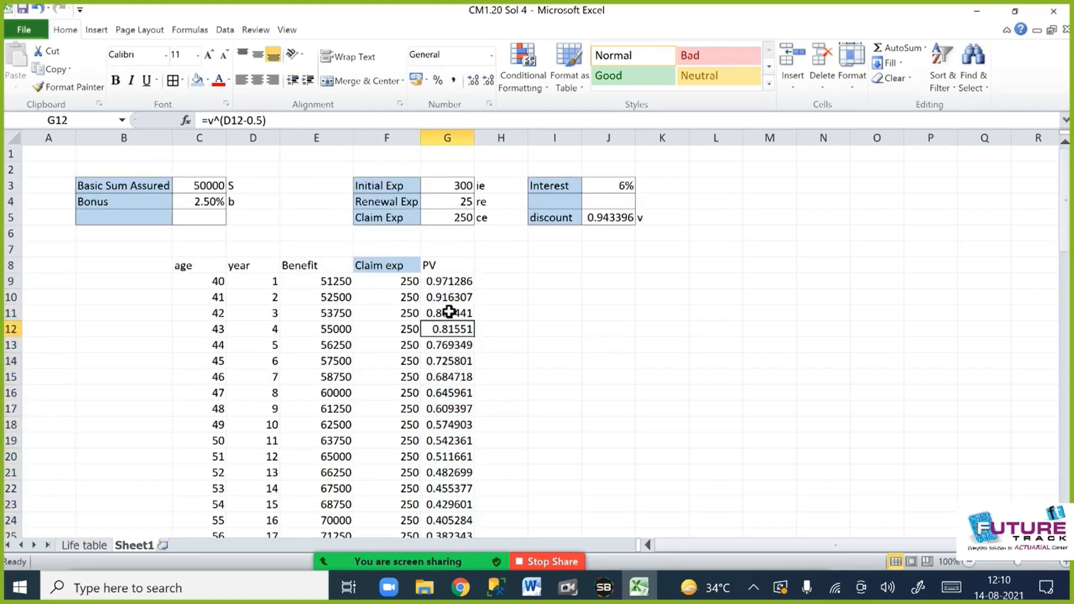
left_click(451, 282)
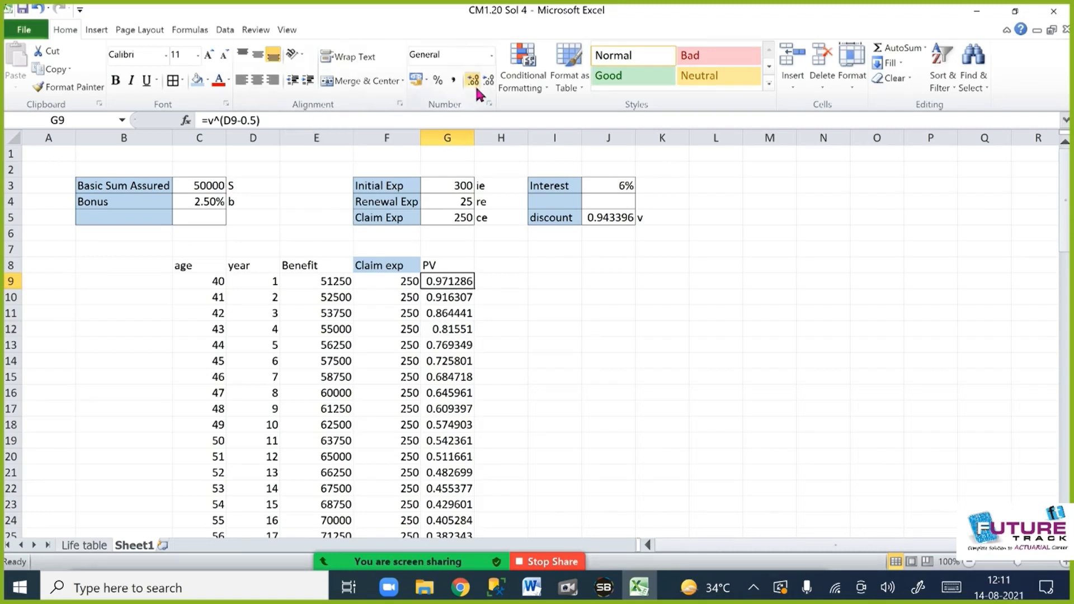
Apply the light blue fill colour to the table's header cells C8:G8.
left_click_drag(190, 265, 440, 270)
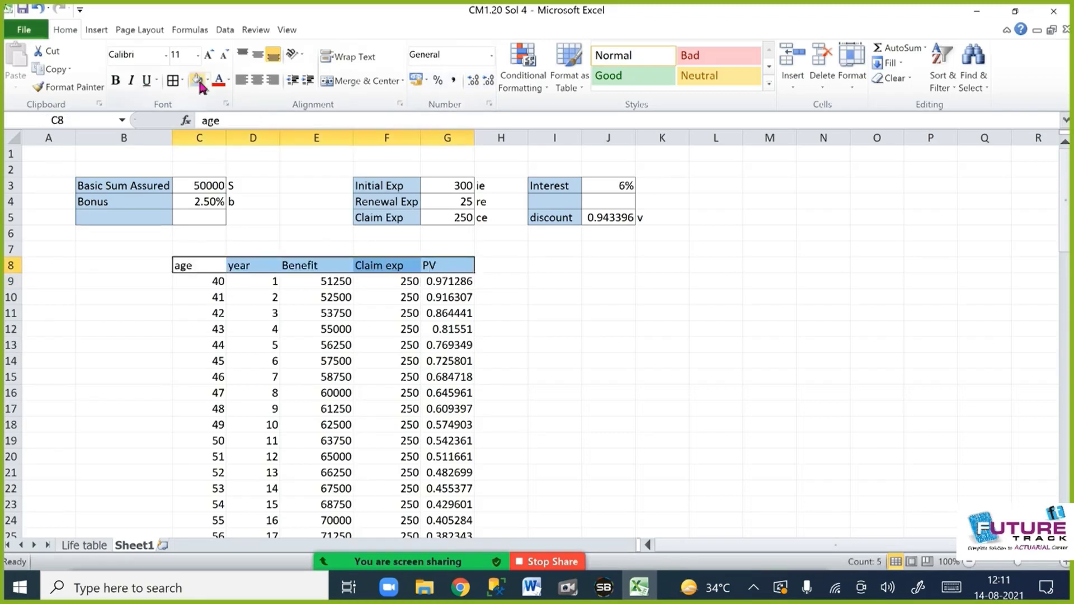
left_click(469, 311)
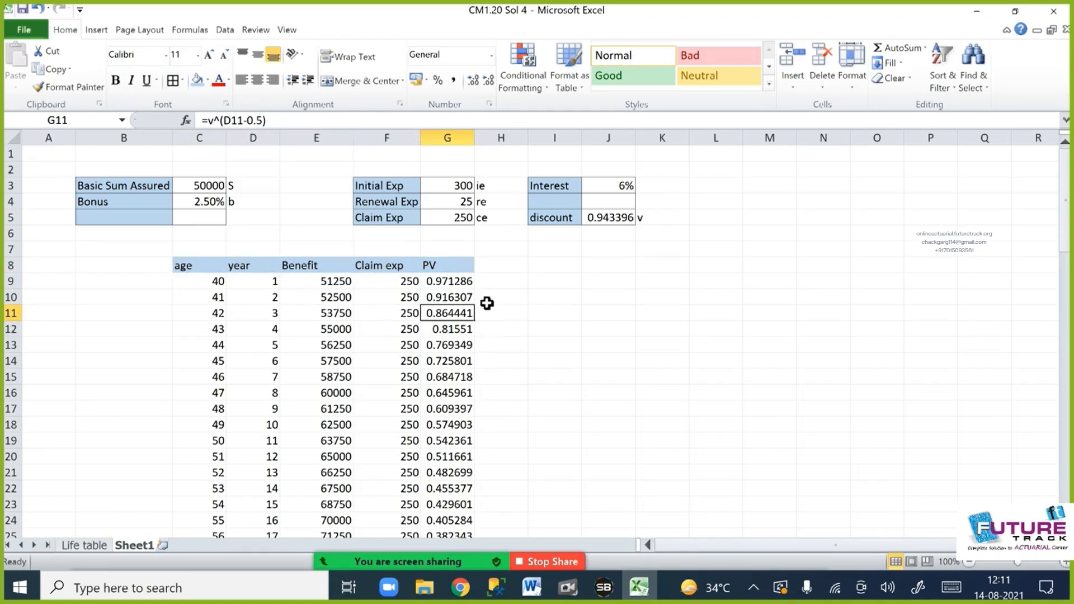
Enter the column heading "Probability" in H8.
left_click(492, 267)
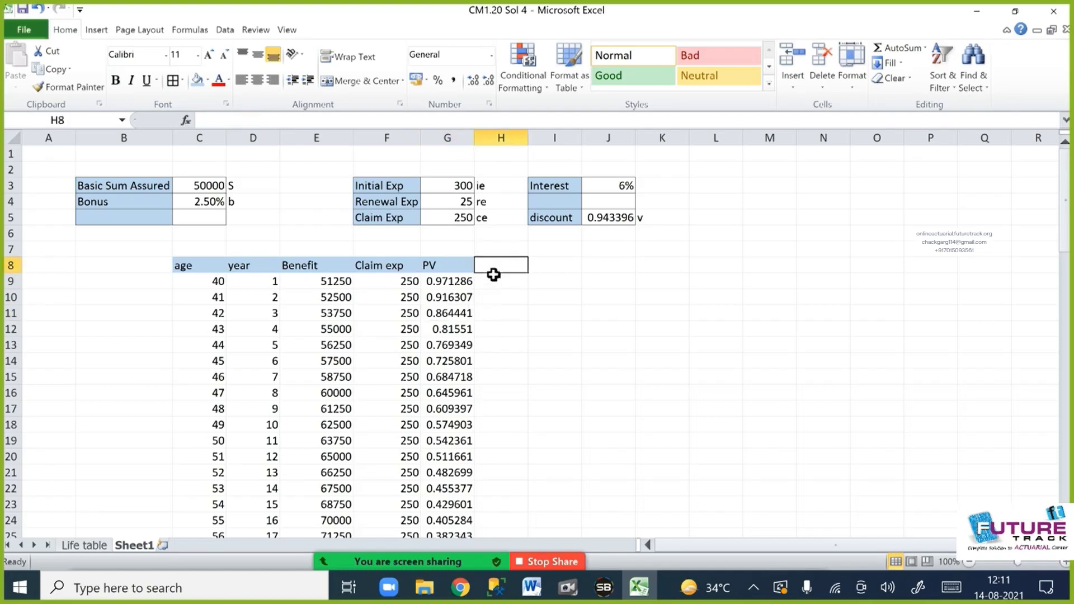
type("Pro")
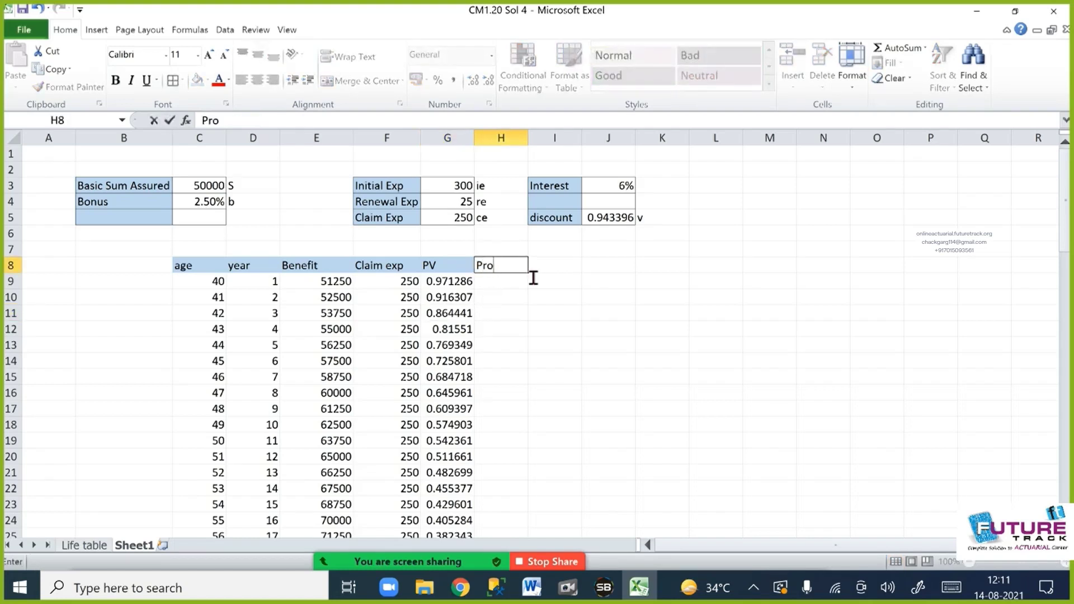
type("bability")
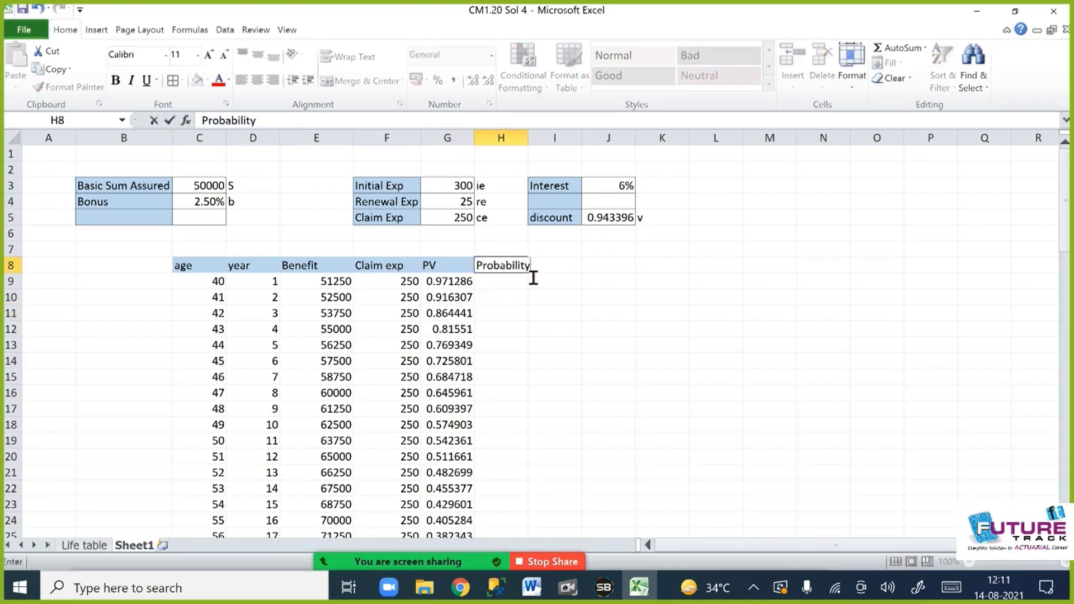
key("Return")
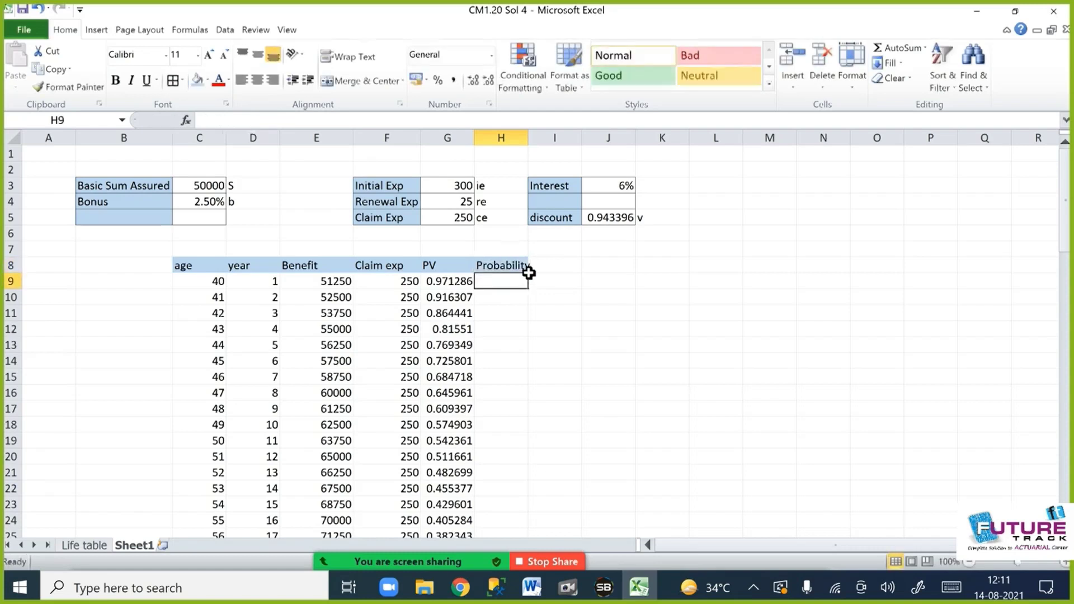
Switch to Word to consult the policy question and return to the Excel workbook.
left_click(532, 587)
left_click_drag(302, 334, 385, 333)
left_click(261, 80)
left_click(638, 587)
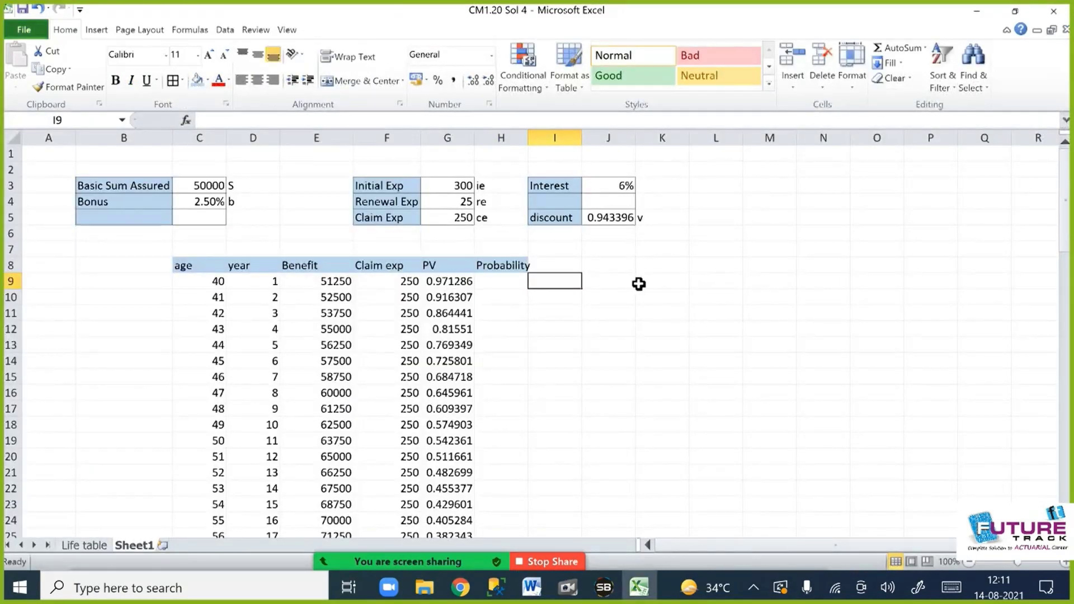
Note the probability expressions d[40]/l[40] in I9 and d[40]+1/l[40] in I10 beside the Probability column.
type("d")
type("[4]")
type("0")
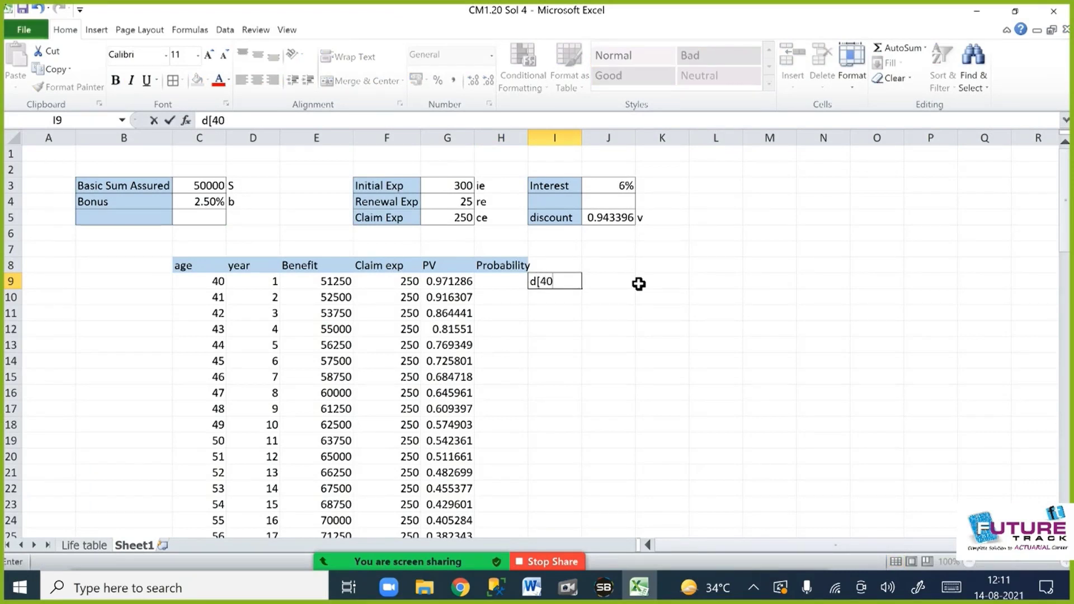
type("/l[40]")
key("Return")
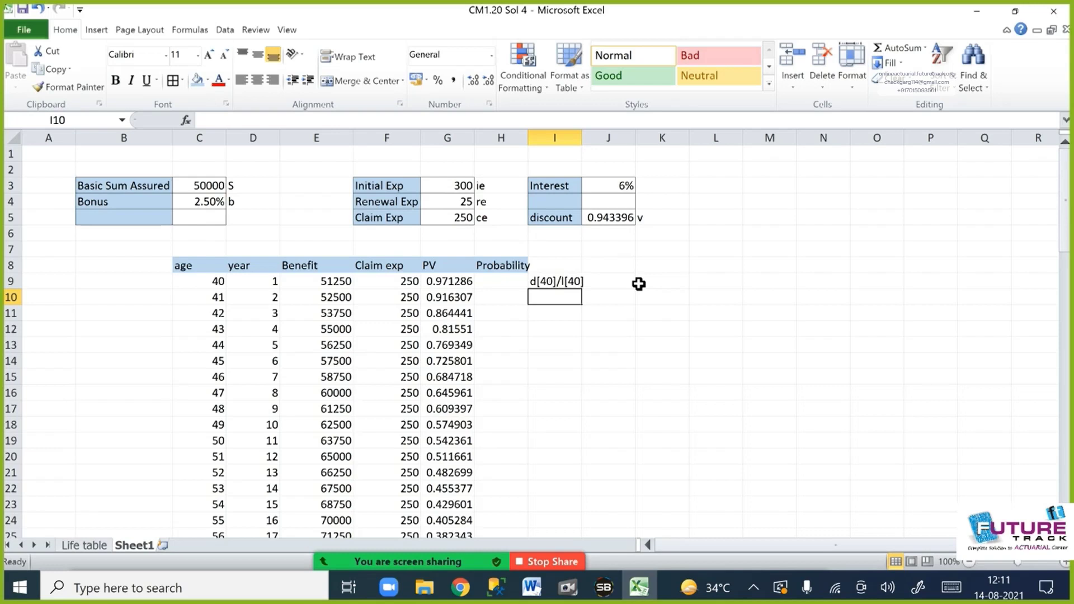
type("d[40")
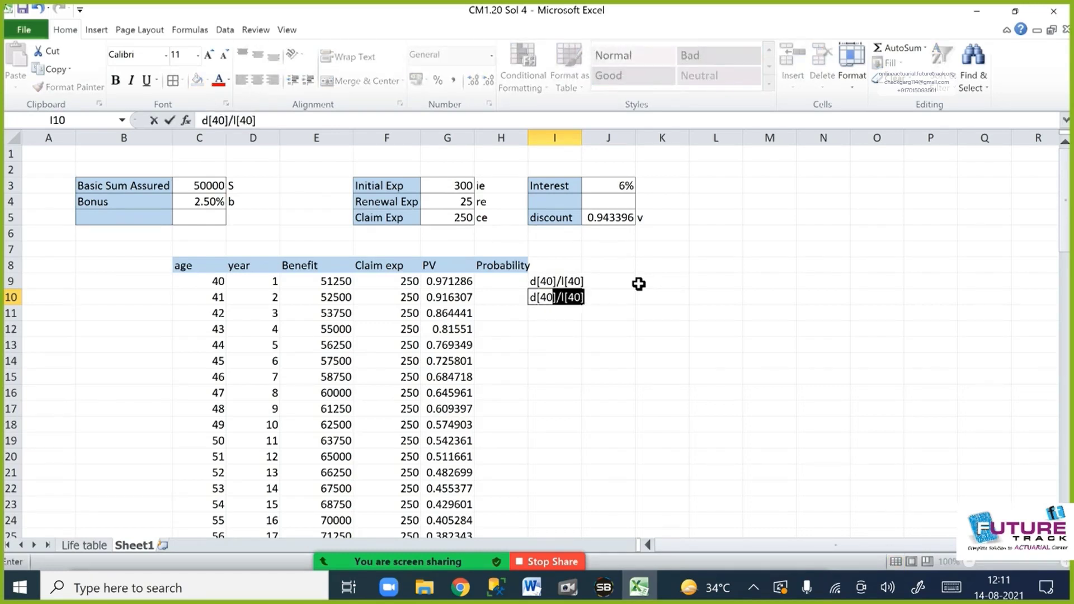
type("]+1/l[")
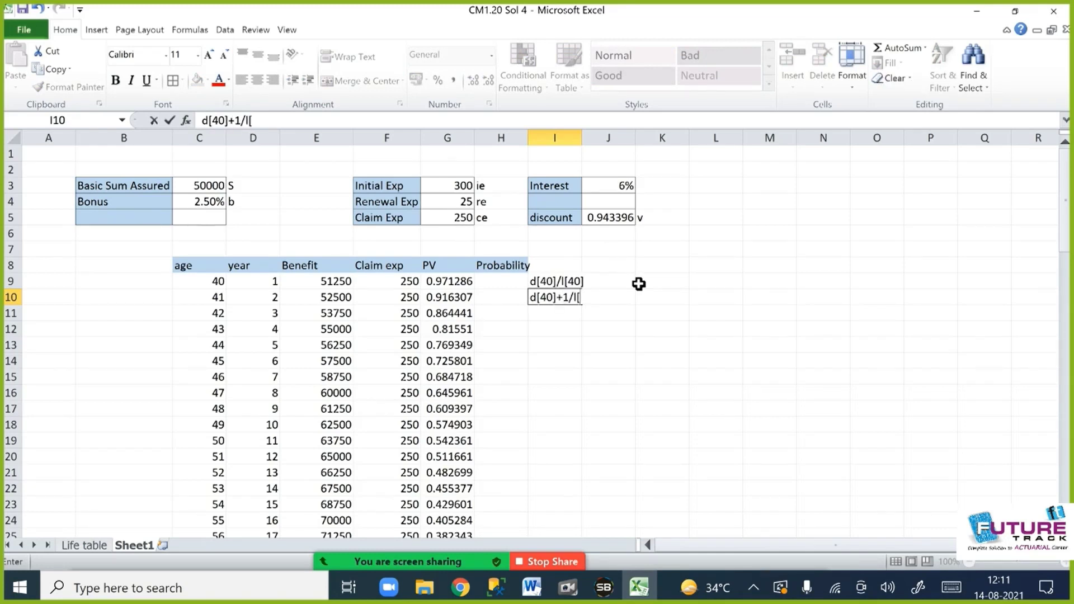
type("40]")
key("Return")
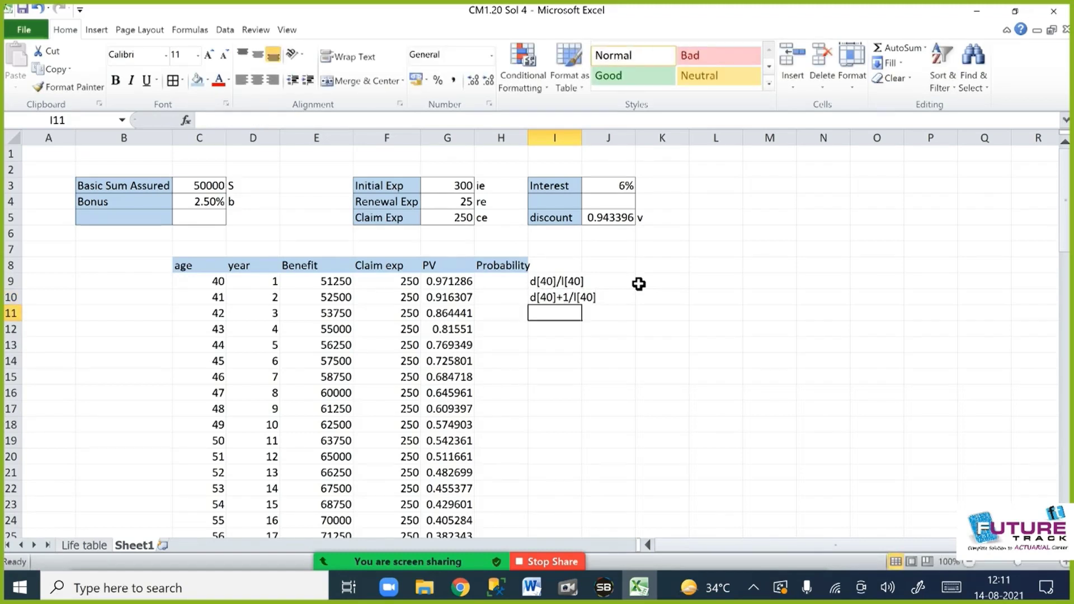
Note the ultimate-mortality expressions d42/l[40] in I11 and d43/l[40] in I12.
type("d42/l[40")
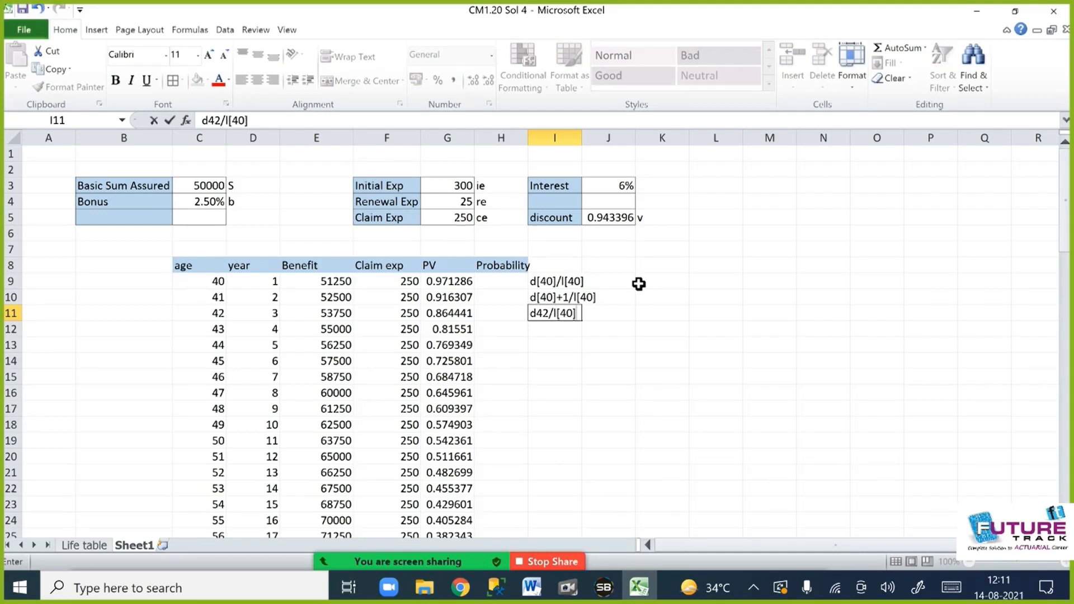
key("Return")
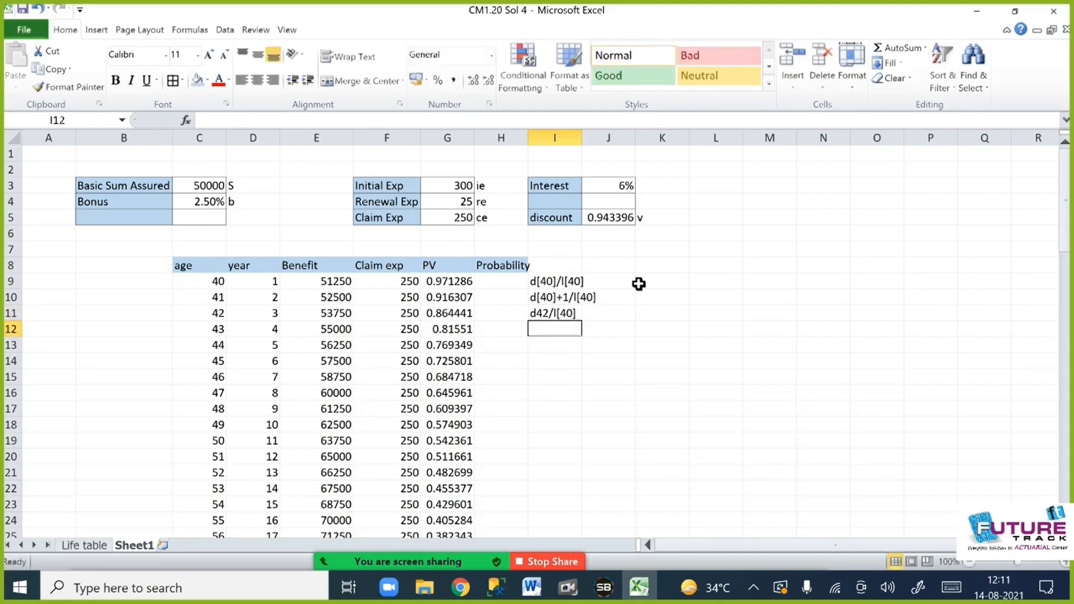
type("d43/")
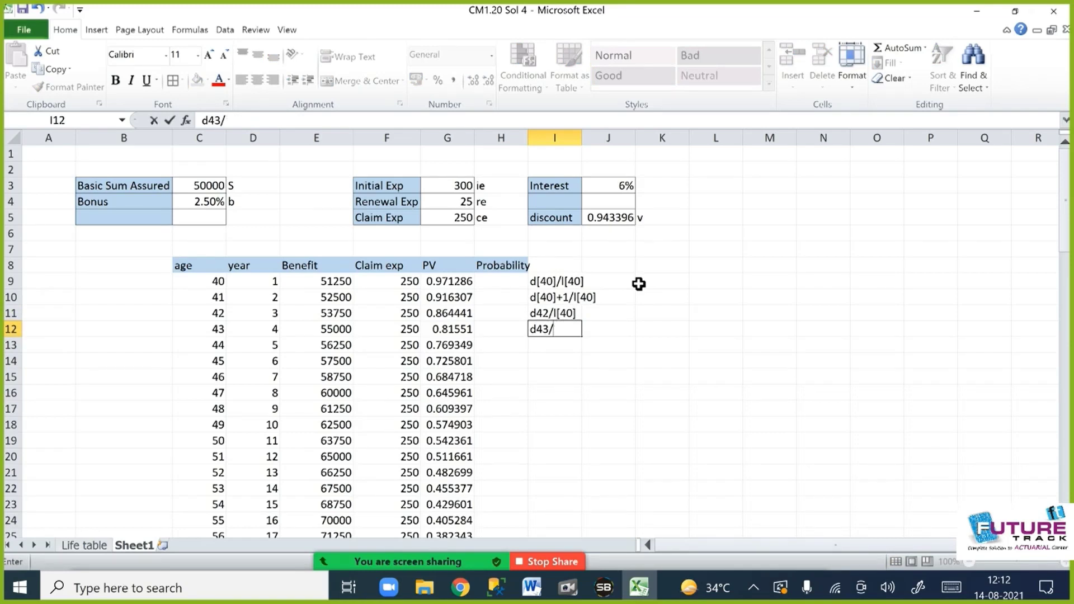
type("l[40]")
key("Return")
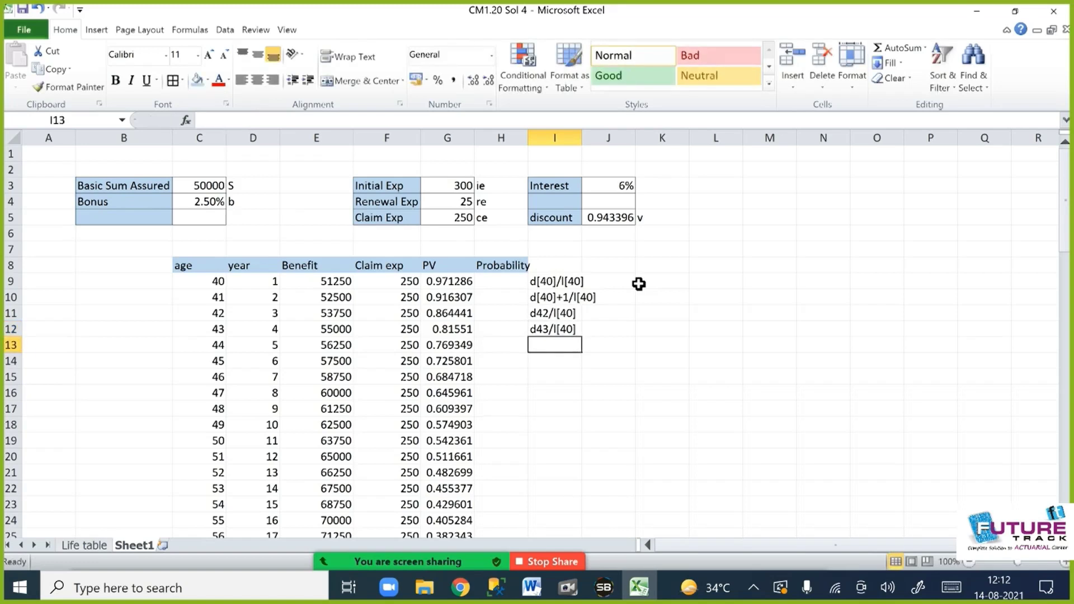
left_click_drag(563, 276, 572, 329)
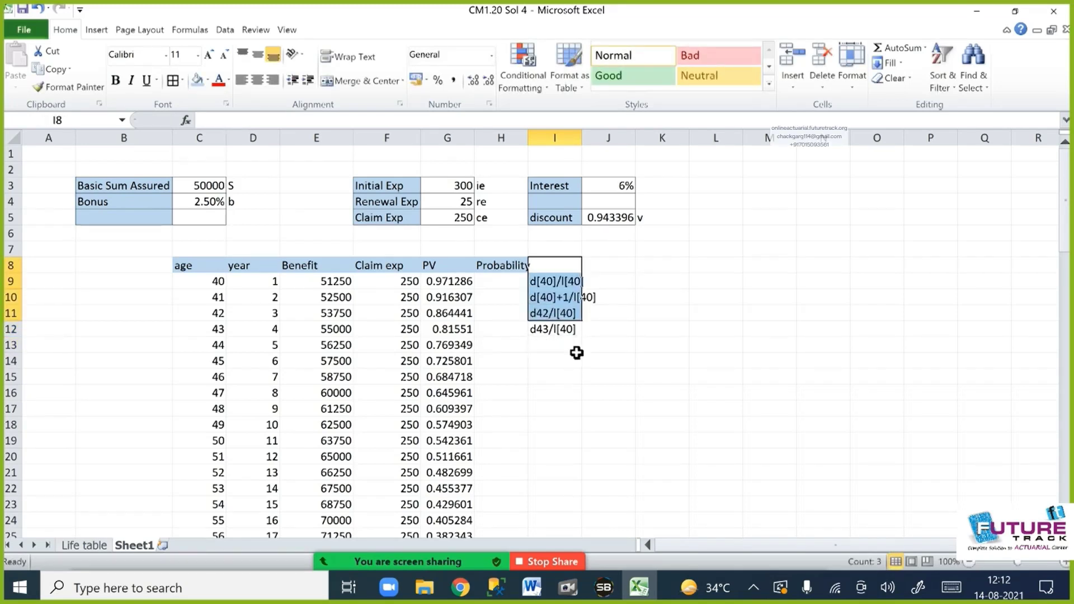
left_click(576, 359)
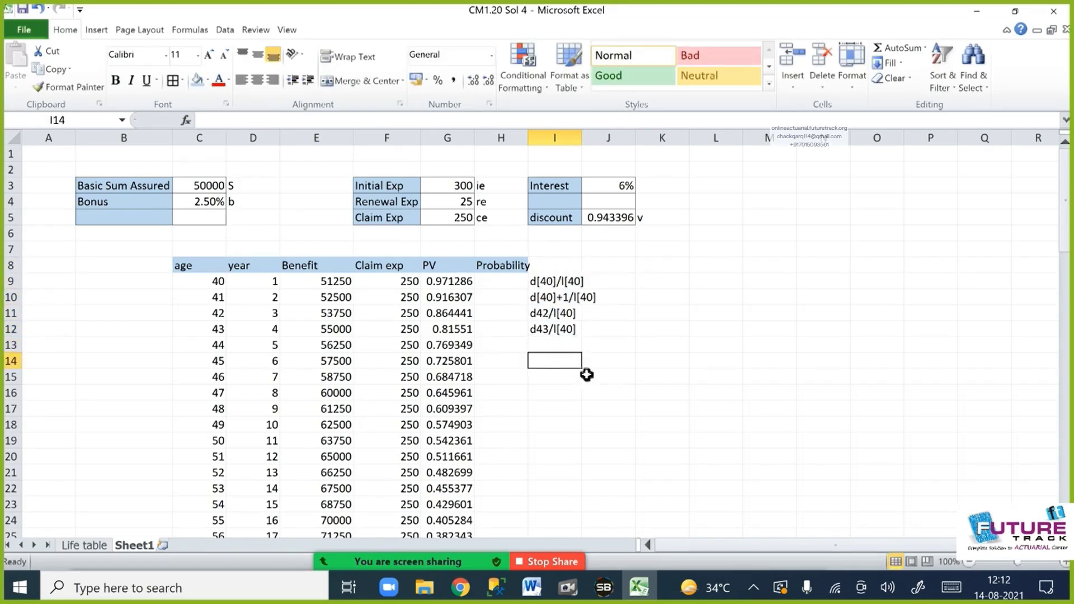
Enter the age 40 death probability in H9 as ='Life table'!F27/'Life table'!B27, using the select d[x] and l[x] values.
left_click(499, 286)
type("=")
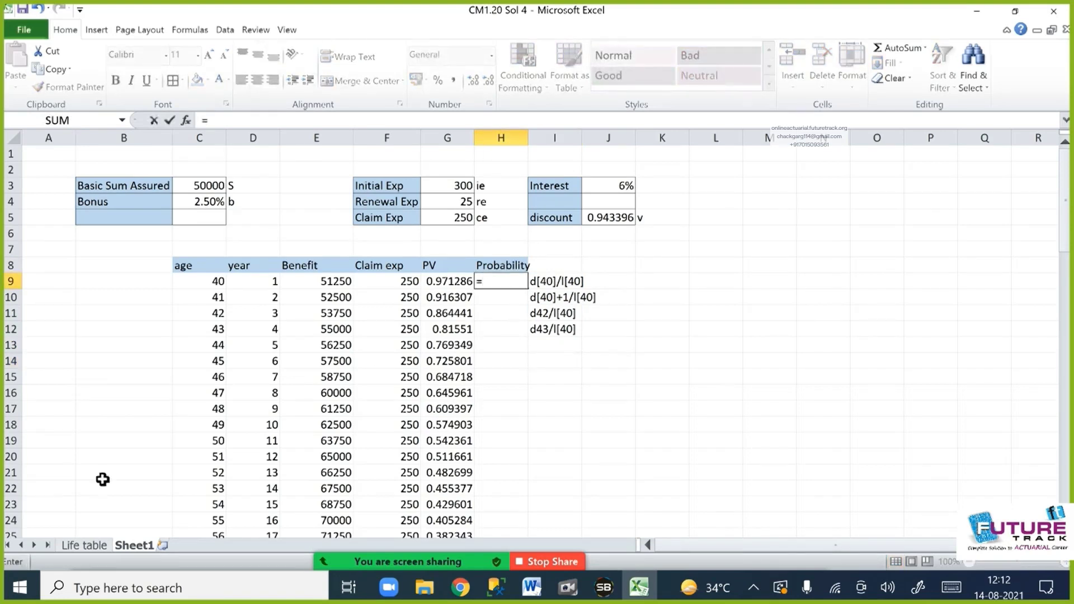
left_click(83, 545)
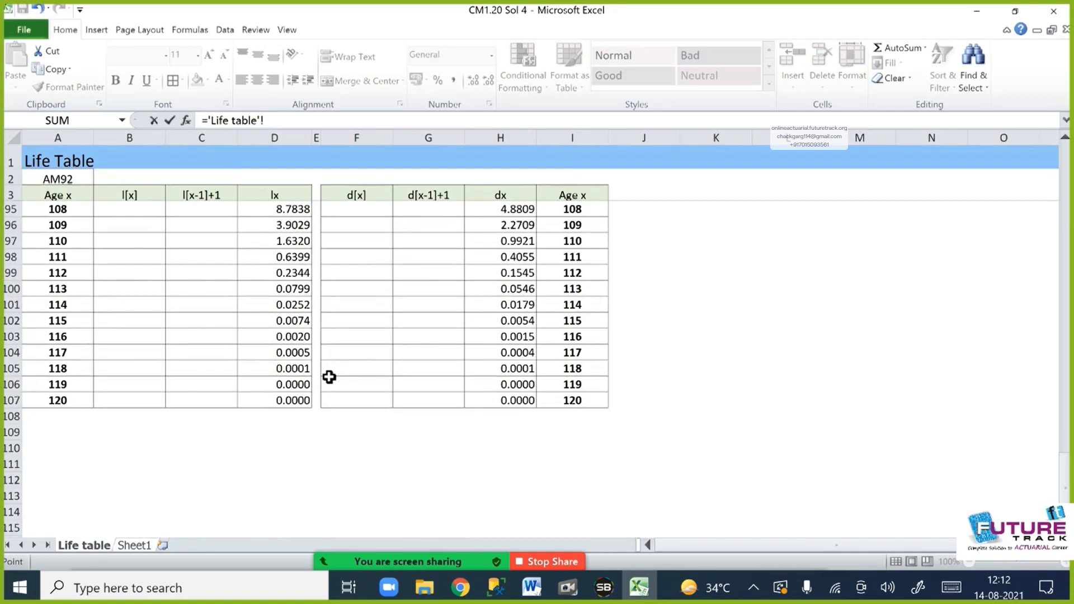
scroll(397, 412, "up", 14)
scroll(410, 417, "up", 16)
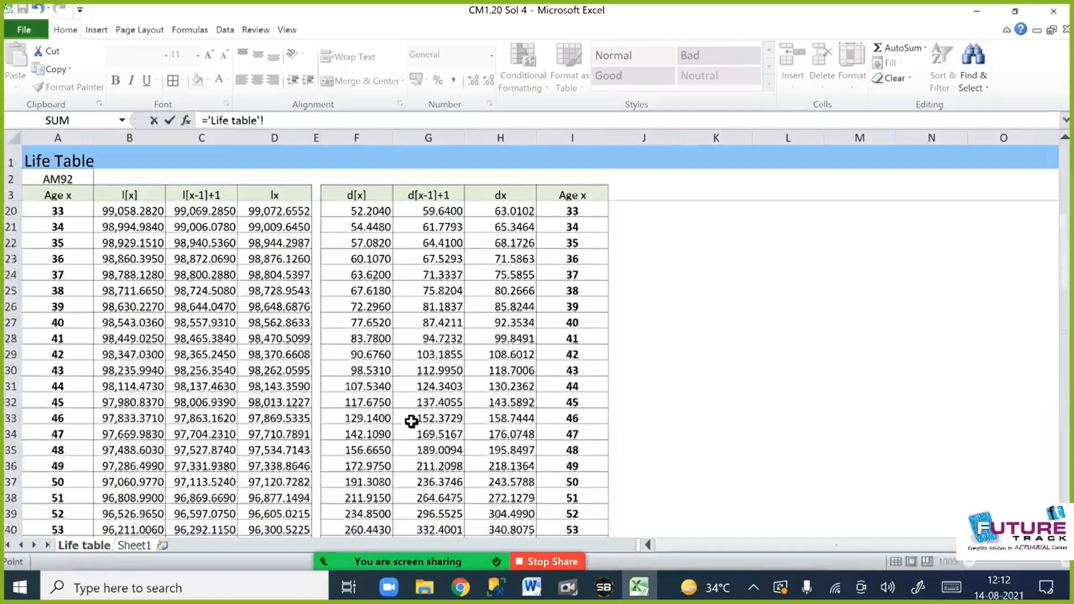
scroll(118, 372, "down", 3)
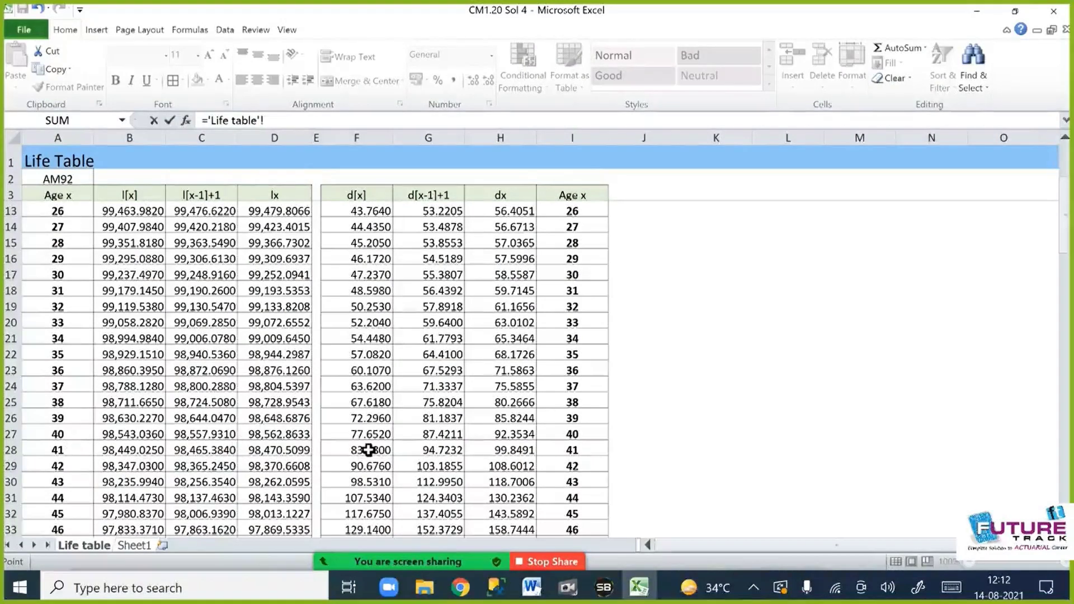
left_click(376, 435)
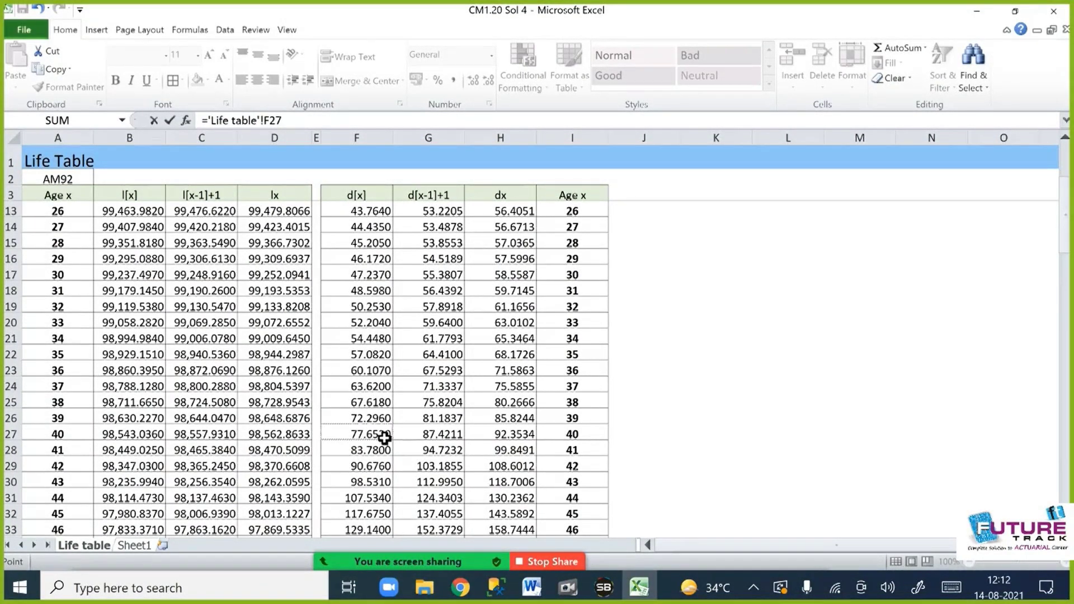
type("/")
left_click(123, 437)
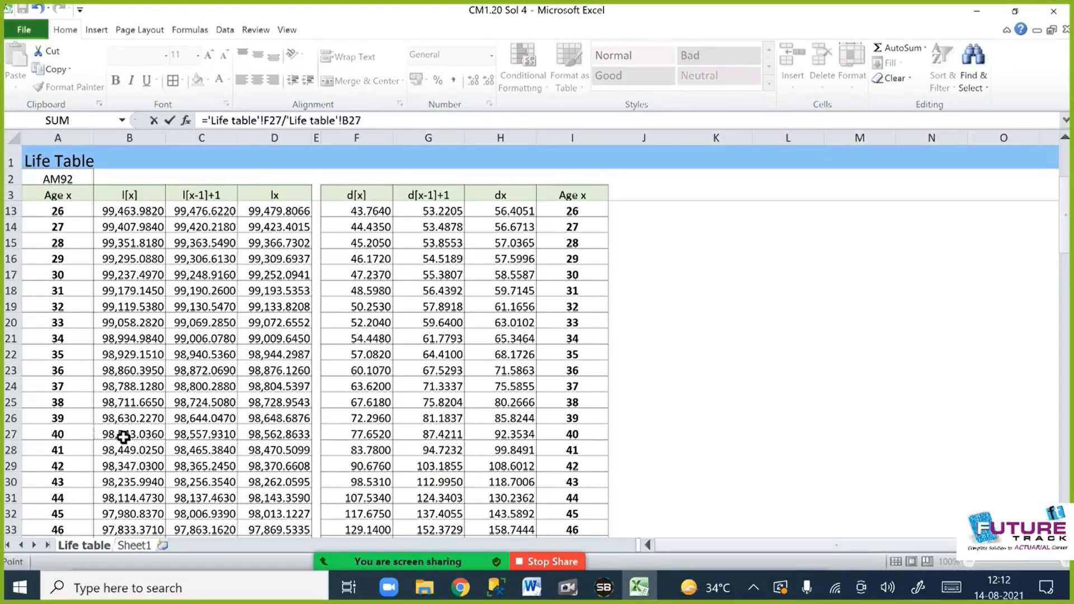
key("Escape")
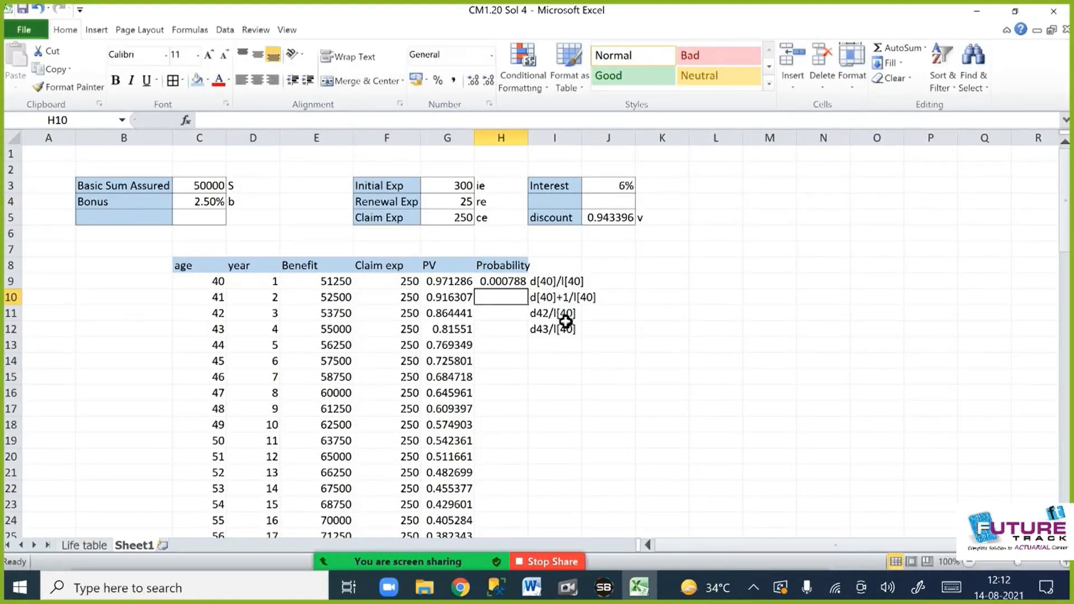
Enter the age 41 death probability in H10 as ='Life table'!G28/'Life table'!B27, using the d[x-1]+1 value.
type("=")
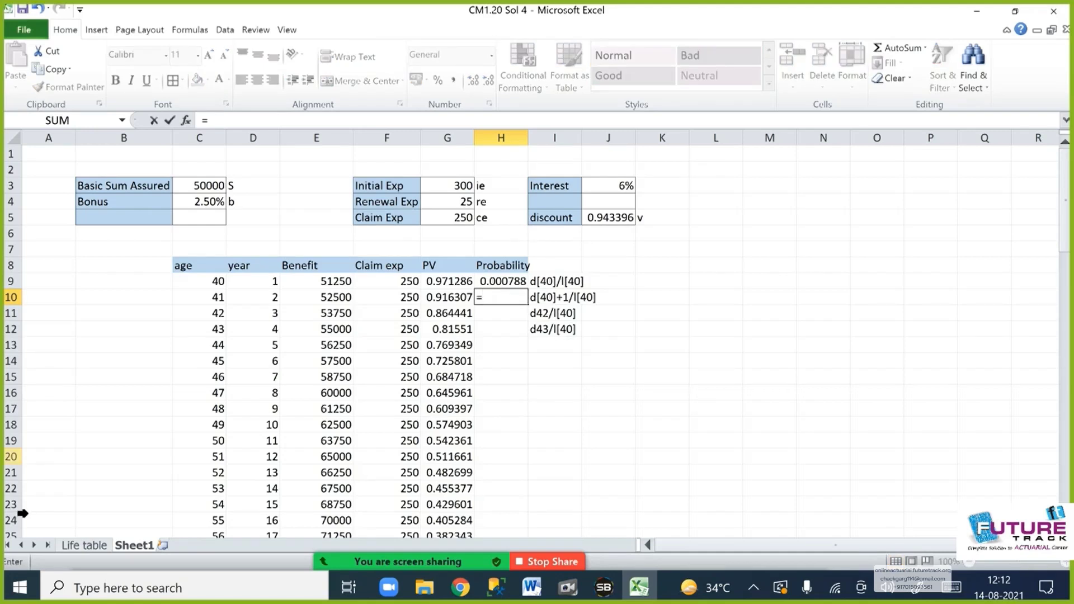
left_click(77, 547)
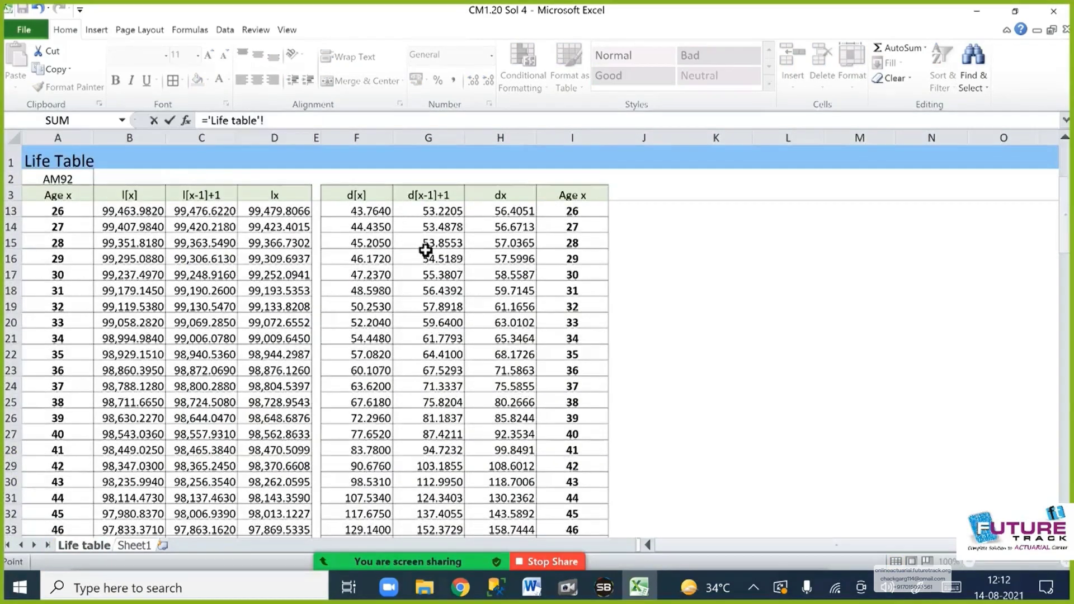
left_click(448, 452)
type("/")
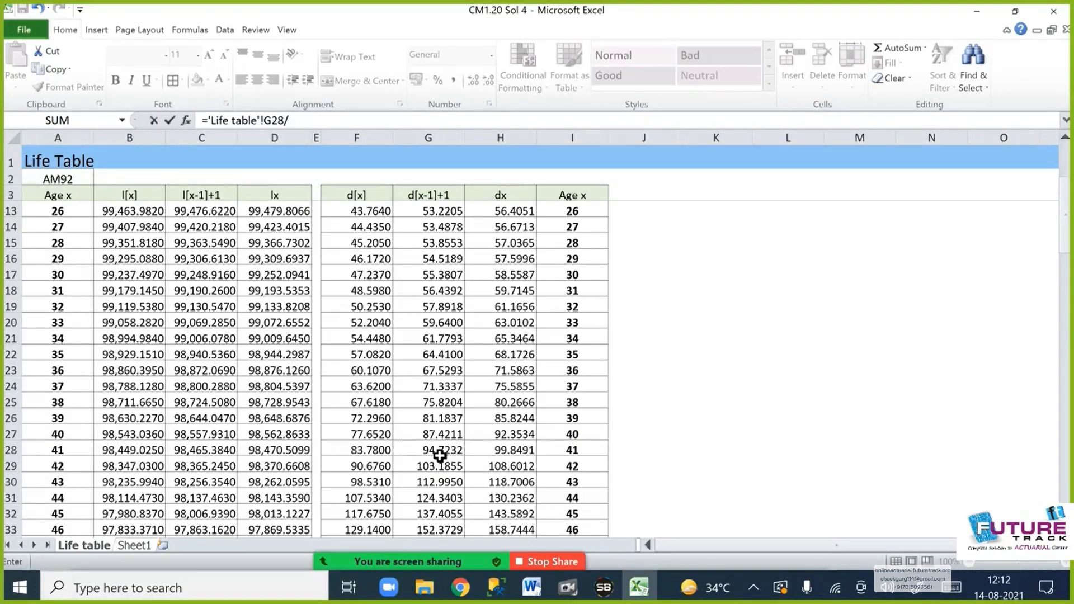
left_click(135, 436)
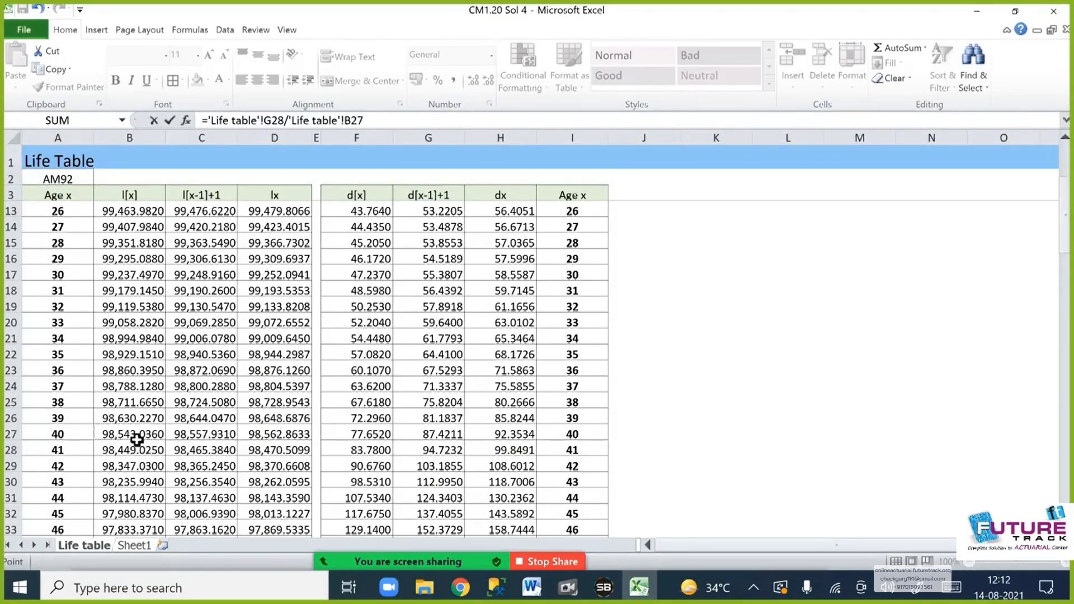
key("Return")
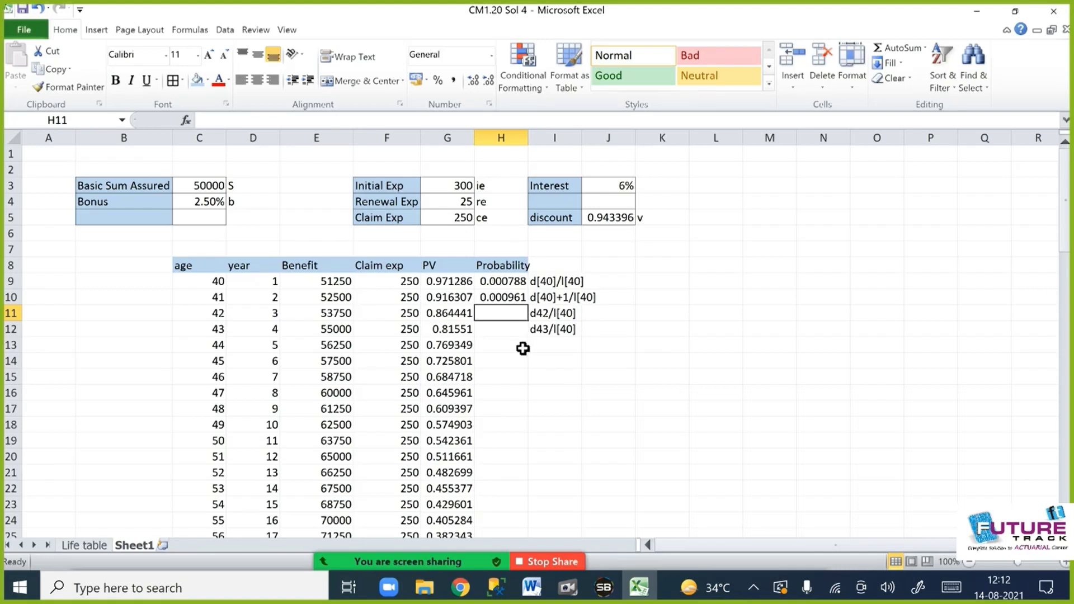
Enter the age 42 death probability in H11 as ='Life table'!H29/'Life table'!$B$27, with an absolute reference to l[40].
type("=")
left_click(74, 547)
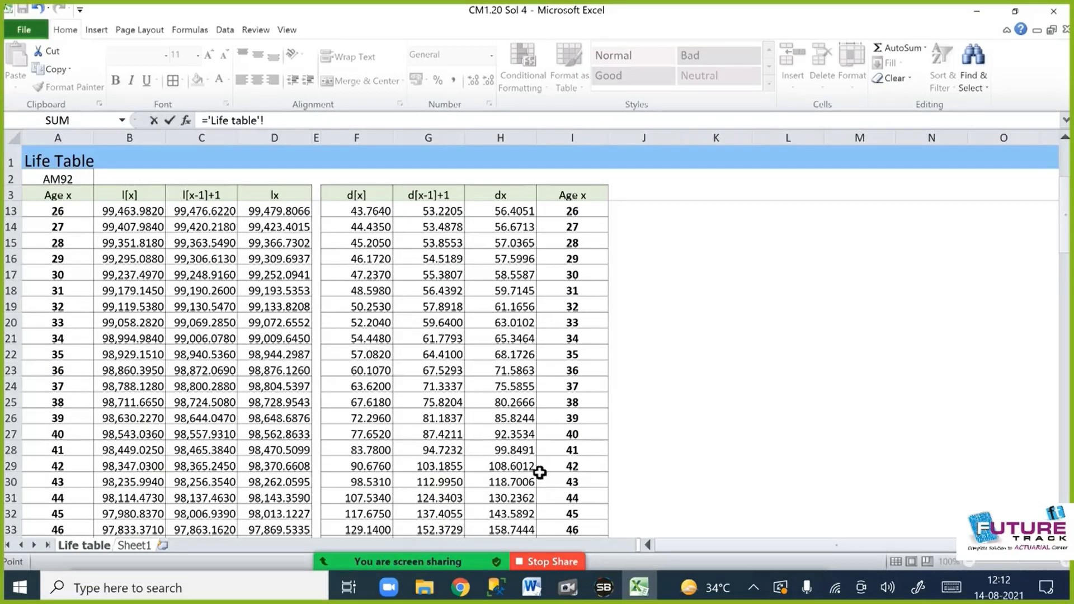
left_click(510, 471)
type("/")
left_click(117, 440)
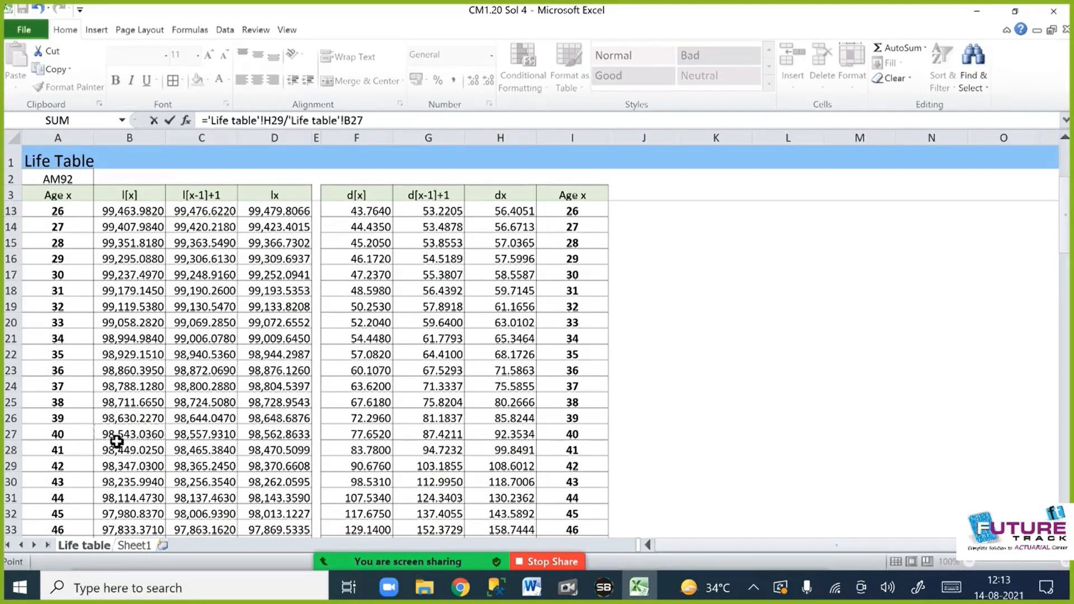
key("F4")
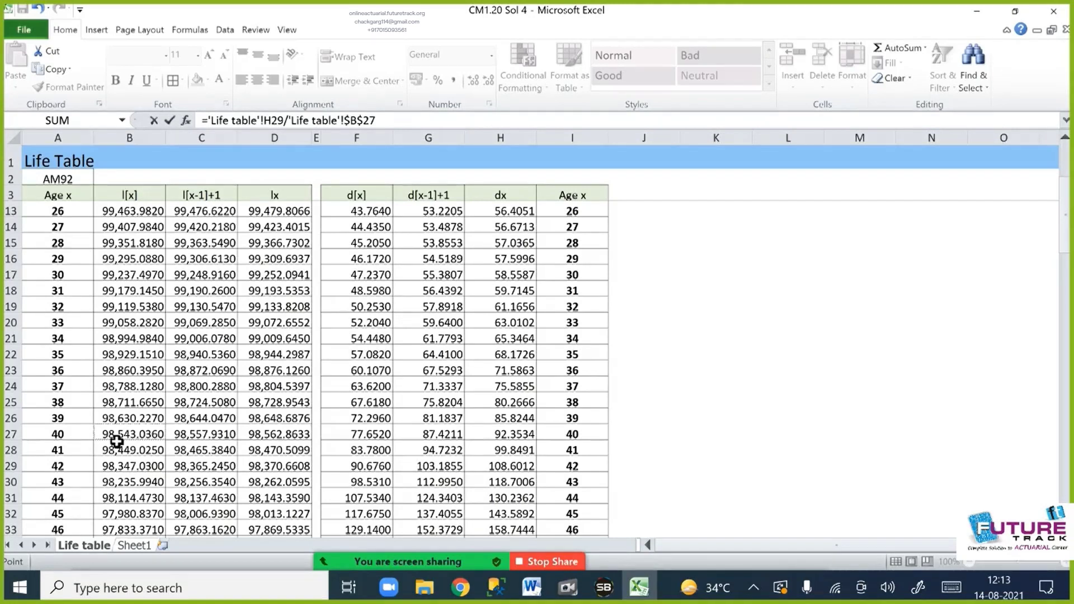
key("Escape")
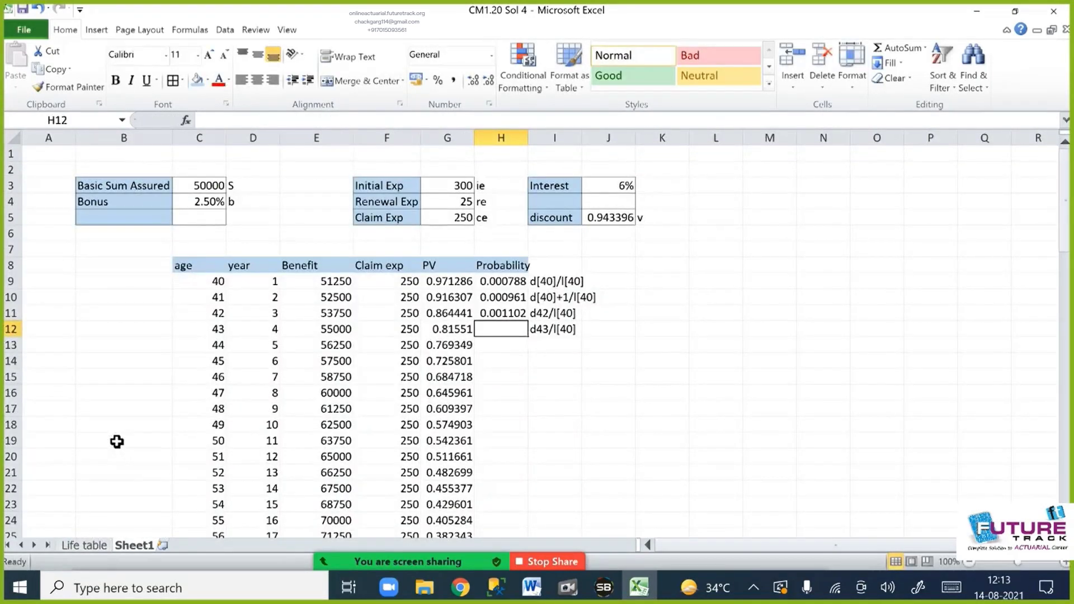
Fill the probability formula from H11 down to H87.
key("Up")
key("Left")
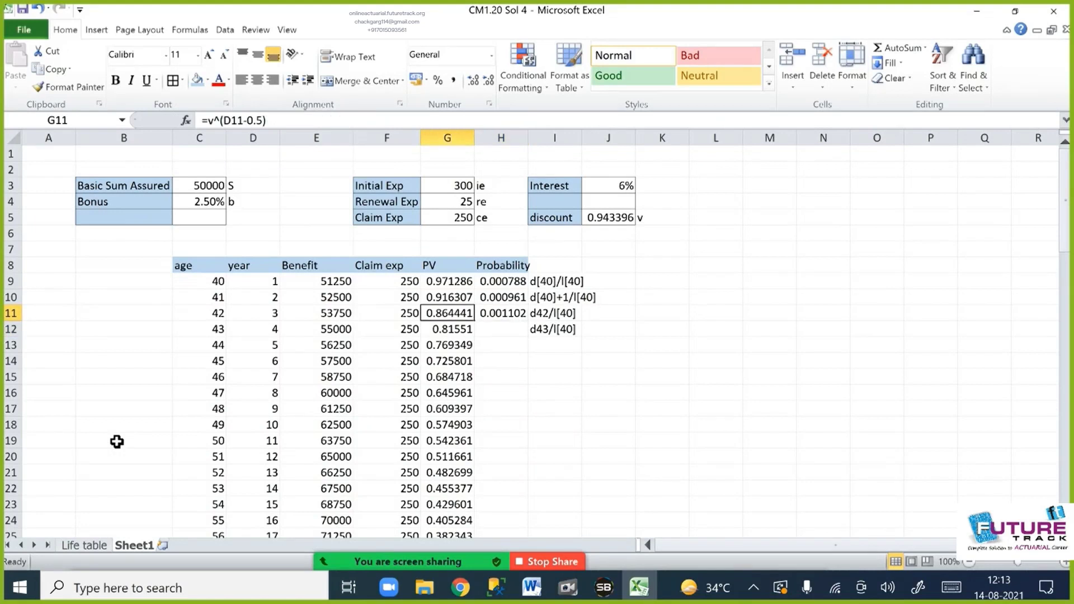
key("ctrl+Down")
key("Right")
key("ctrl+shift+Up")
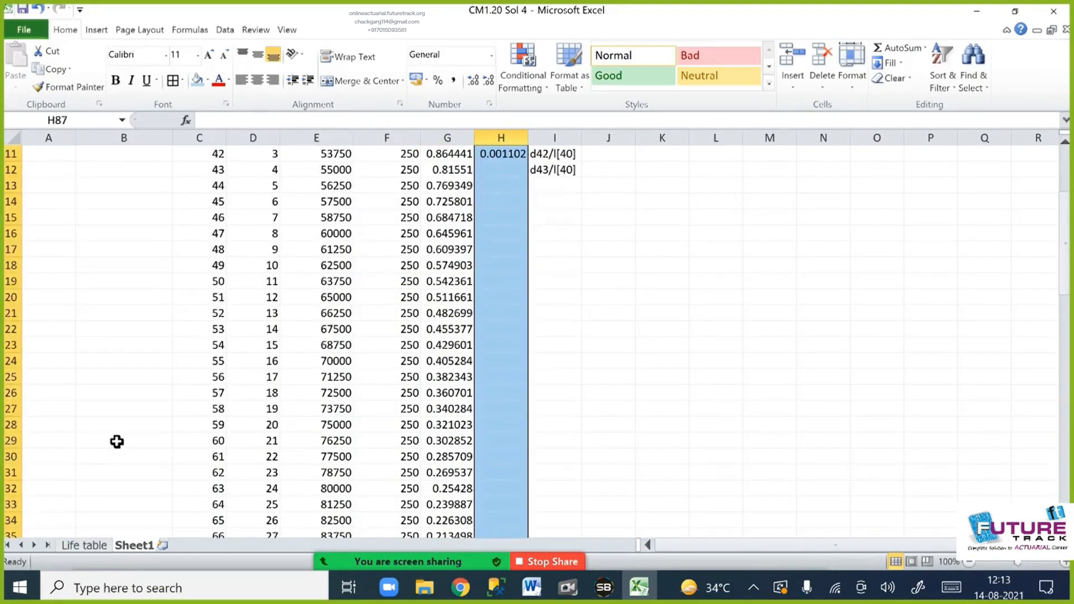
key("ctrl+d")
scroll(423, 490, "up", 1)
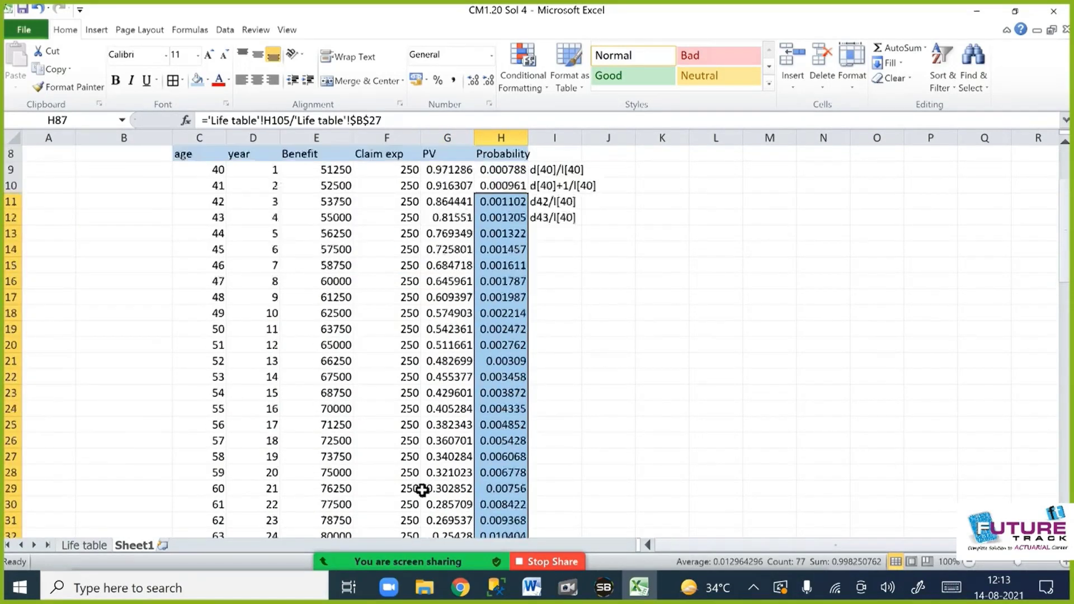
Delete the probability notes in I9:I12 and enter the column heading "EPV of benefit" in I8.
scroll(422, 490, "up", 2)
left_click_drag(558, 268, 567, 315)
key("Delete")
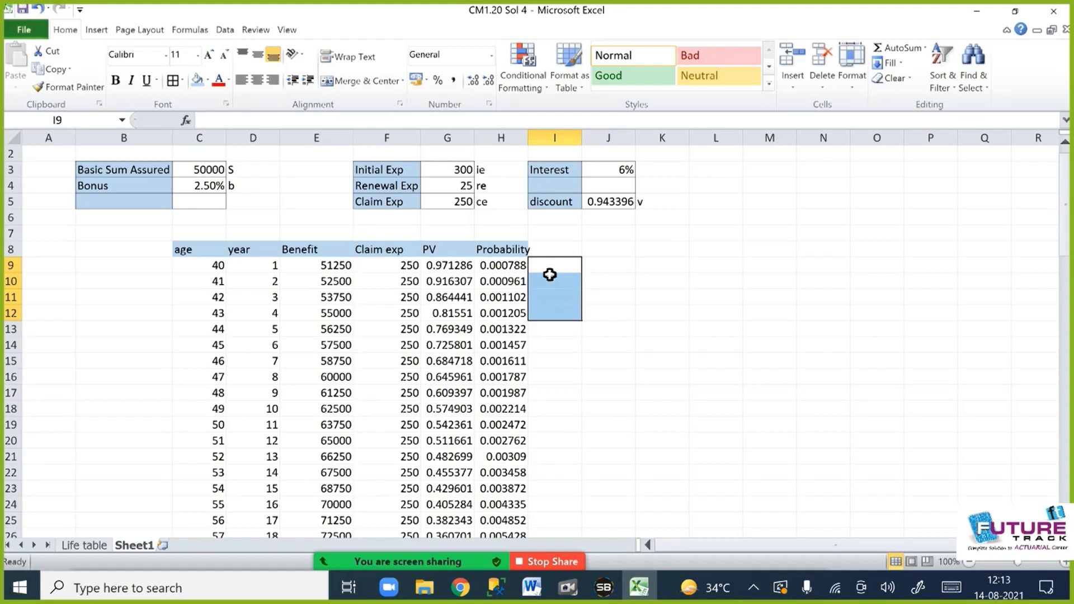
left_click(571, 255)
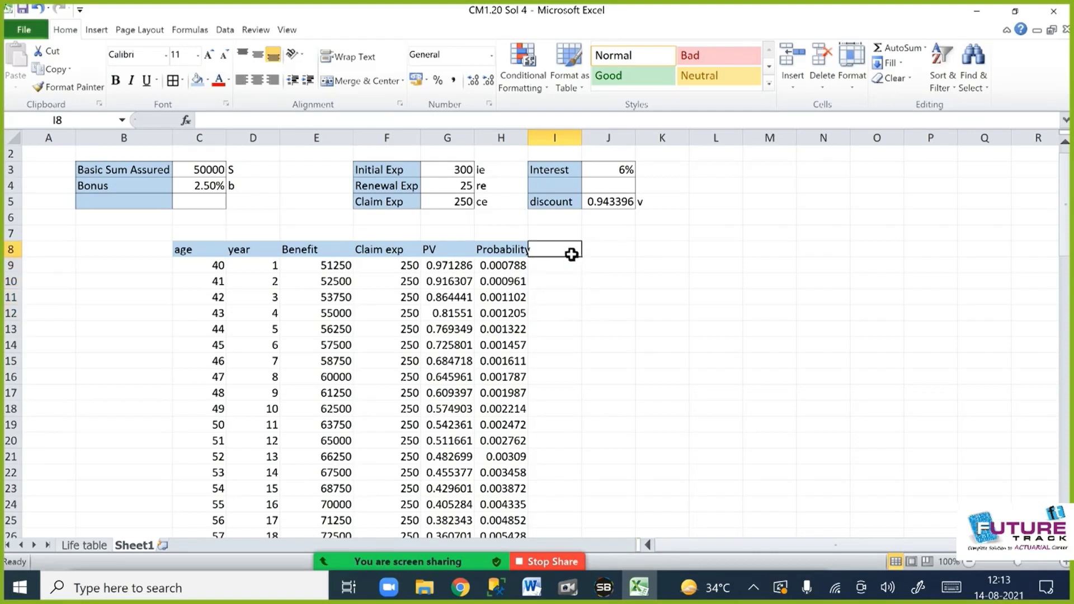
type("EPV of benefit")
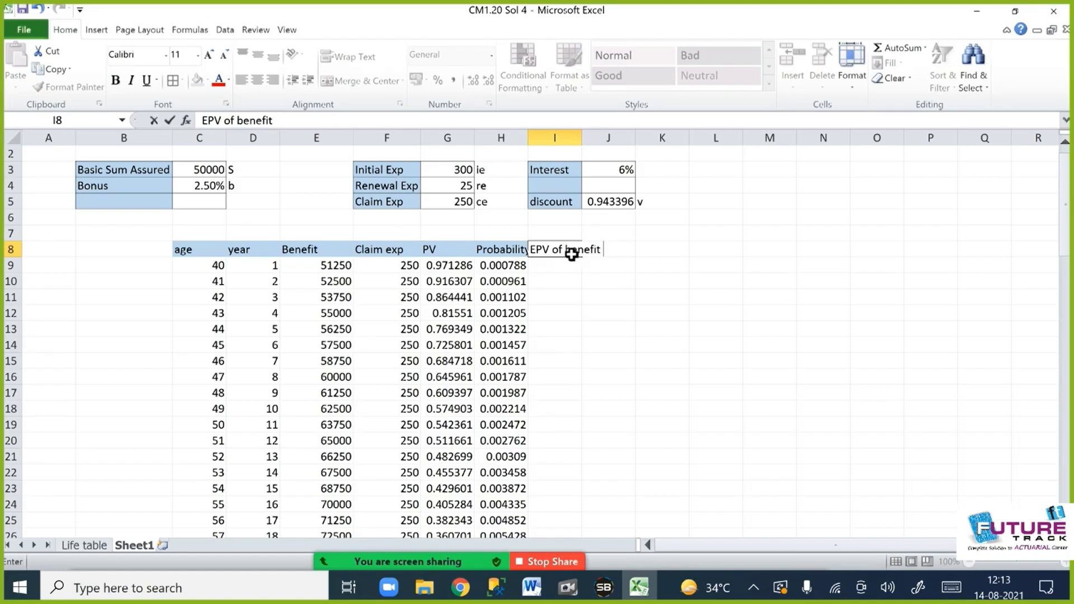
key("Return")
Enter the age 40 EPV of benefit in I9 as =(E9+F9)*G9*H9.
type("=")
key("Left")
key("Left")
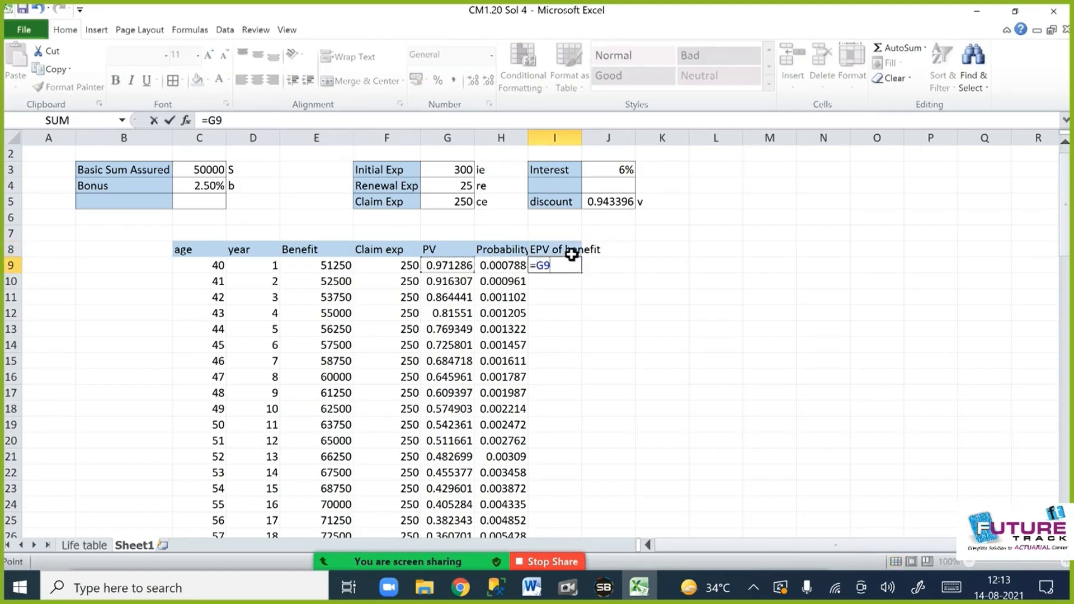
key("Left")
key("BackSpace")
key("BackSpace")
type("(")
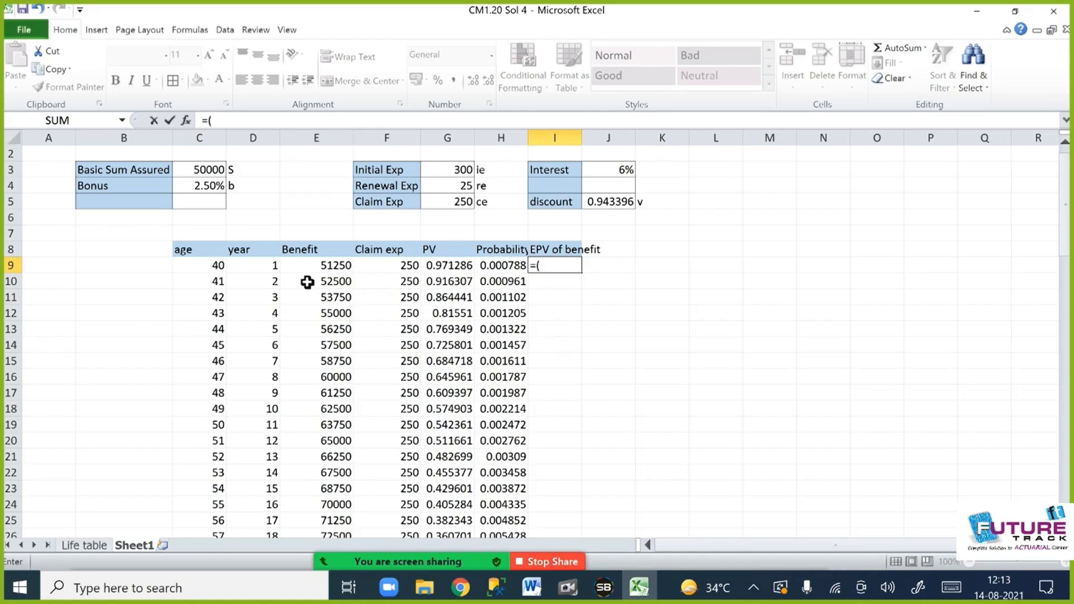
left_click(334, 268)
type("+")
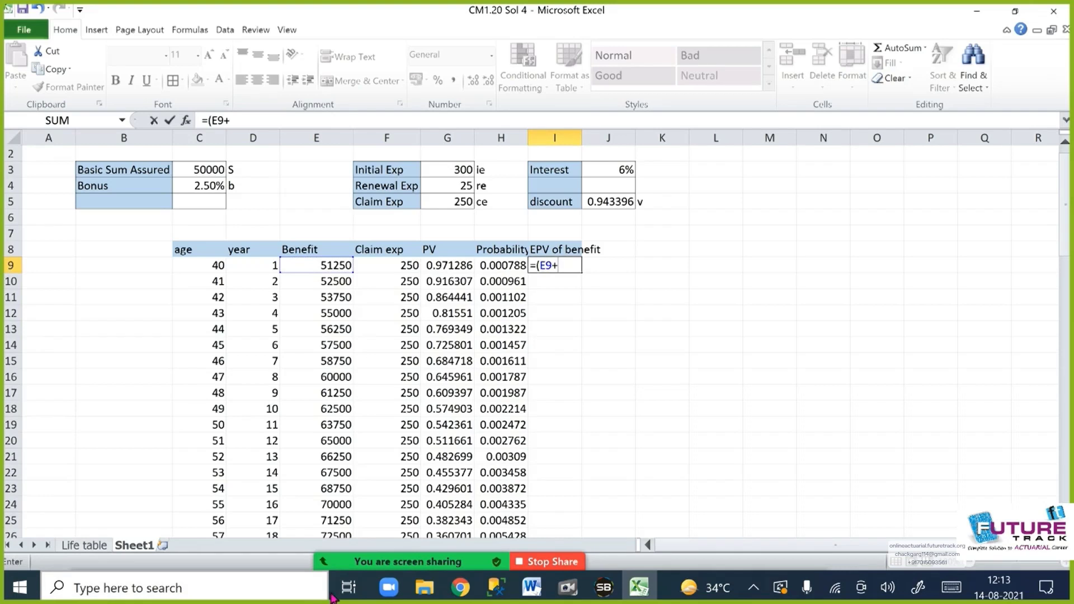
left_click(417, 272)
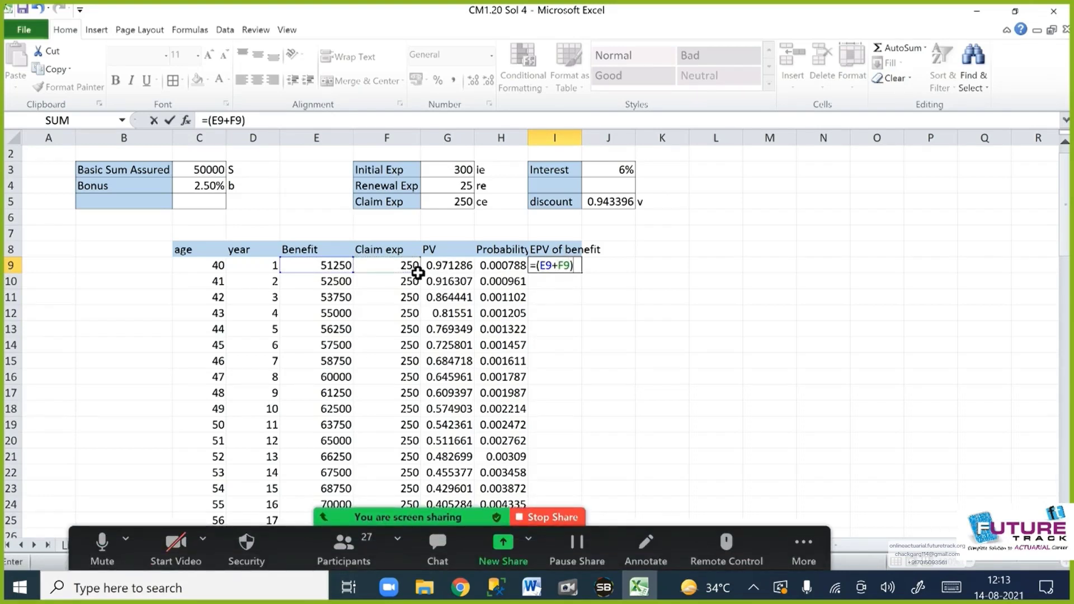
type("*")
left_click(453, 265)
type("*")
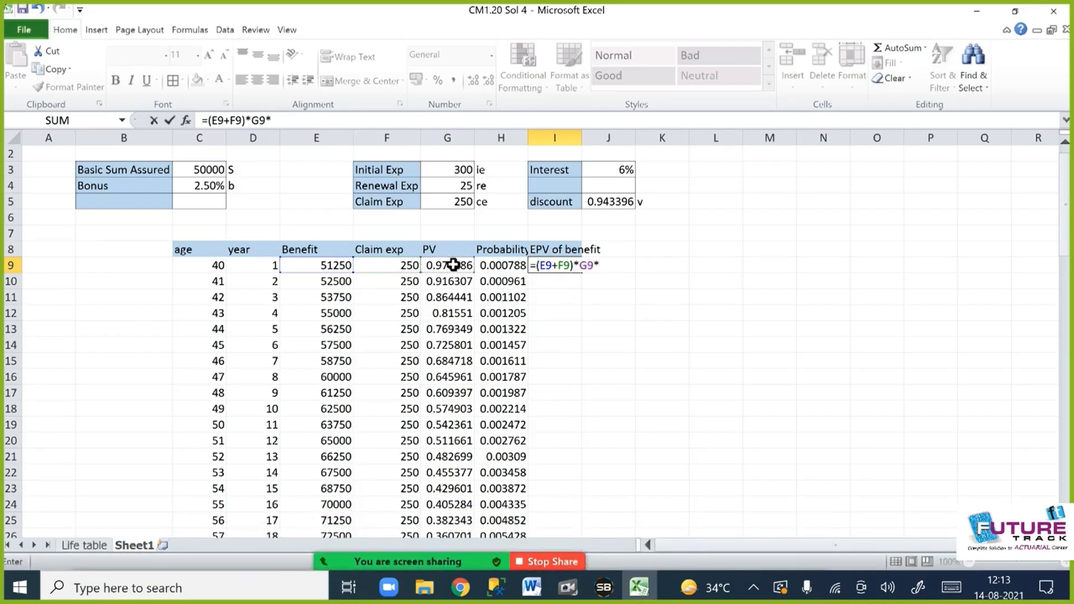
left_click(509, 269)
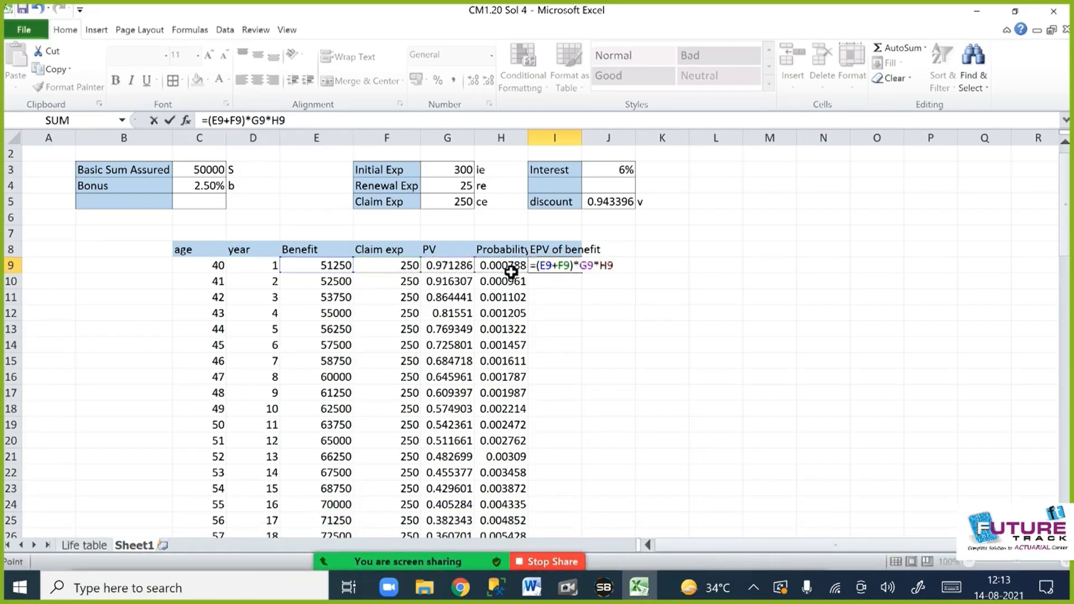
key("Return")
Fill the EPV of benefit formula from I9 down to I87.
key("Up")
key("shift+Down")
key("shift+Down")
key("shift+Down")
key("shift+Down")
key("shift+Down")
key("shift+Down")
key("shift+Down")
key("shift+Down")
key("shift+Down")
key("shift+Down")
key("shift+Down")
key("shift+Down")
key("shift+Down")
key("shift+Down")
key("shift+Down")
key("shift+Down")
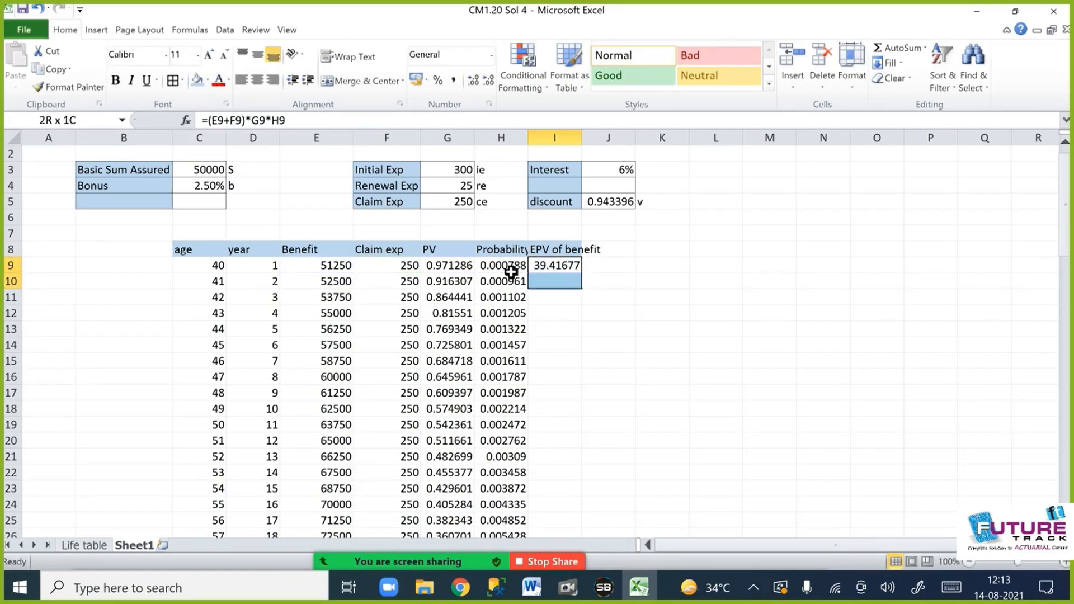
key("shift+Down")
key("shift+Down")
key("shift+Down")
key("shift+Down")
key("shift+Down")
key("shift+Down")
key("shift+Down")
key("shift+Down")
key("shift+Down")
key("shift+Down")
key("shift+Down")
key("shift+Down")
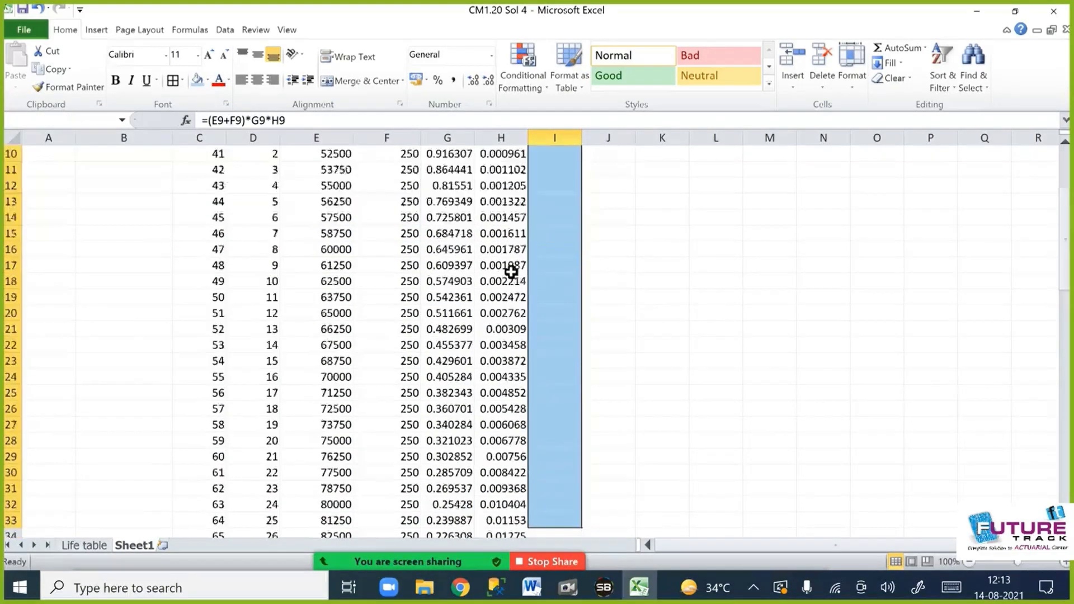
key("shift+Down")
key("shift+Down")
key("shift+Down")
key("shift+Down")
key("shift+Down")
key("shift+Down")
key("shift+Down")
key("shift+Down")
key("shift+Down")
key("shift+Down")
key("shift+Down")
key("shift+Down")
key("shift+Down")
key("shift+Down")
key("shift+Down")
key("shift+Down")
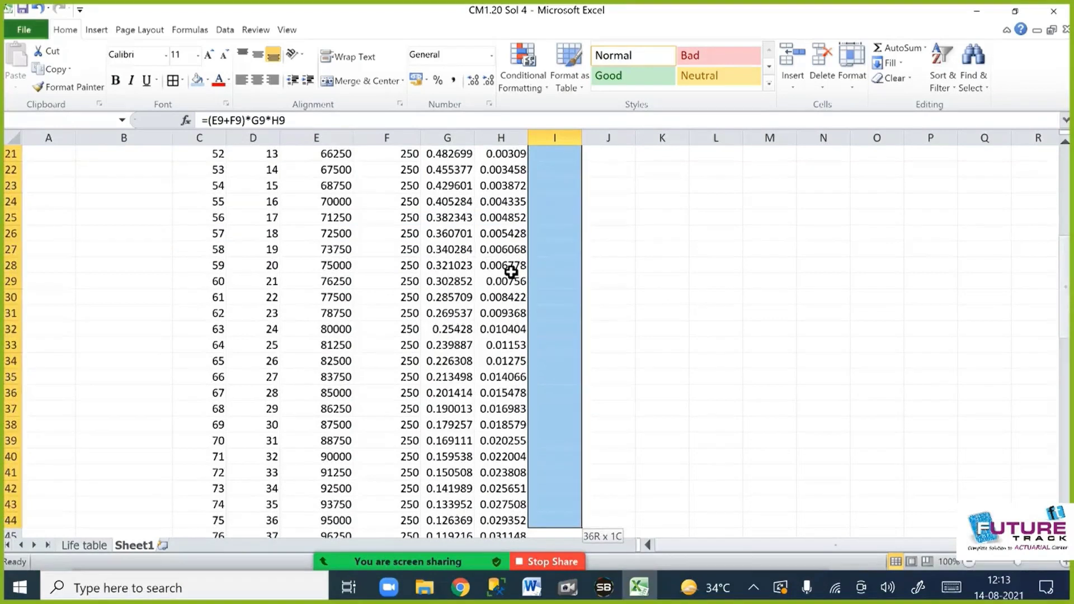
key("shift+Down")
key("shift+Down")
key("shift+Down")
key("shift+Down")
key("shift+Down")
key("shift+Down")
key("shift+Down")
key("shift+Down")
key("shift+Down")
key("shift+Down")
key("shift+Down")
key("shift+Down")
key("shift+Down")
key("shift+Down")
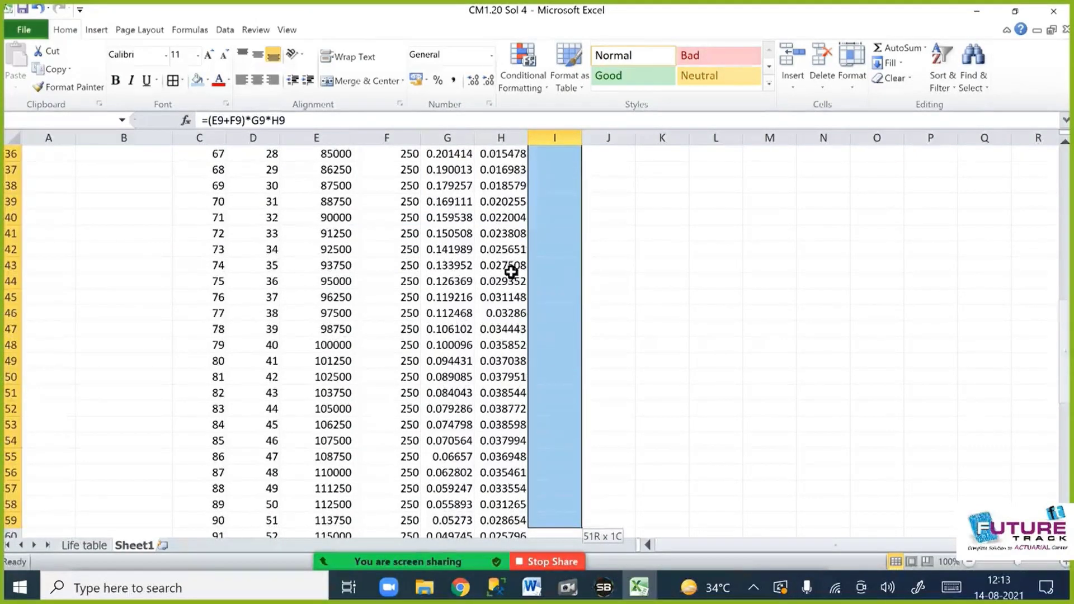
key("shift+Down")
key("shift+Down")
key("shift+Down")
key("shift+Down")
key("shift+Down")
key("shift+Down")
key("shift+Down")
key("shift+Down")
key("shift+Down")
key("shift+Down")
key("shift+Down")
key("shift+Down")
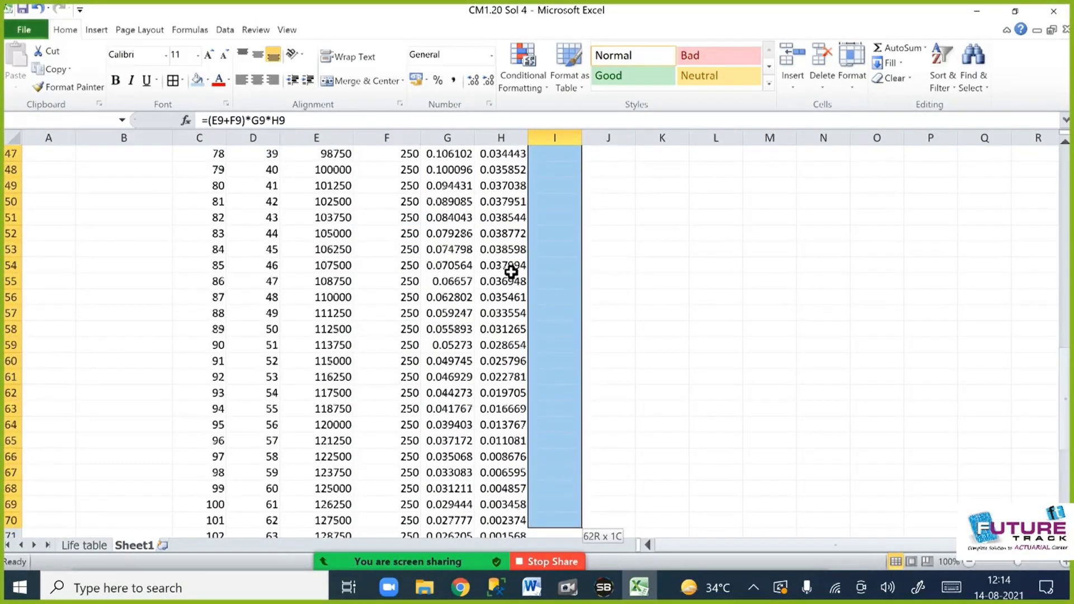
key("shift+Down")
key("shift+Down")
key("shift+Down")
key("shift+Down")
key("shift+Down")
key("shift+Down")
key("shift+Down")
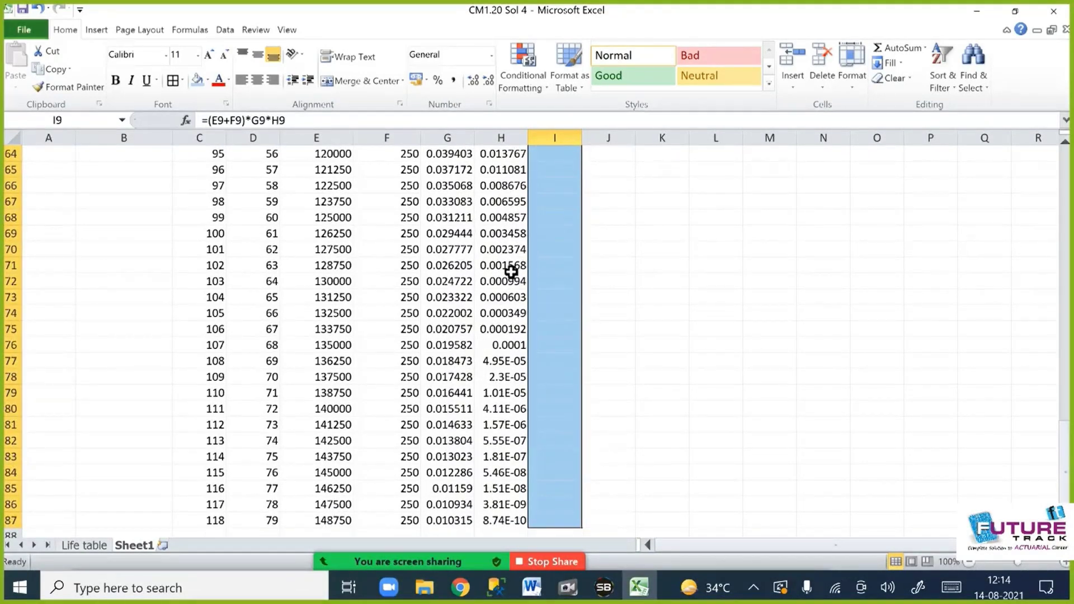
key("ctrl+d")
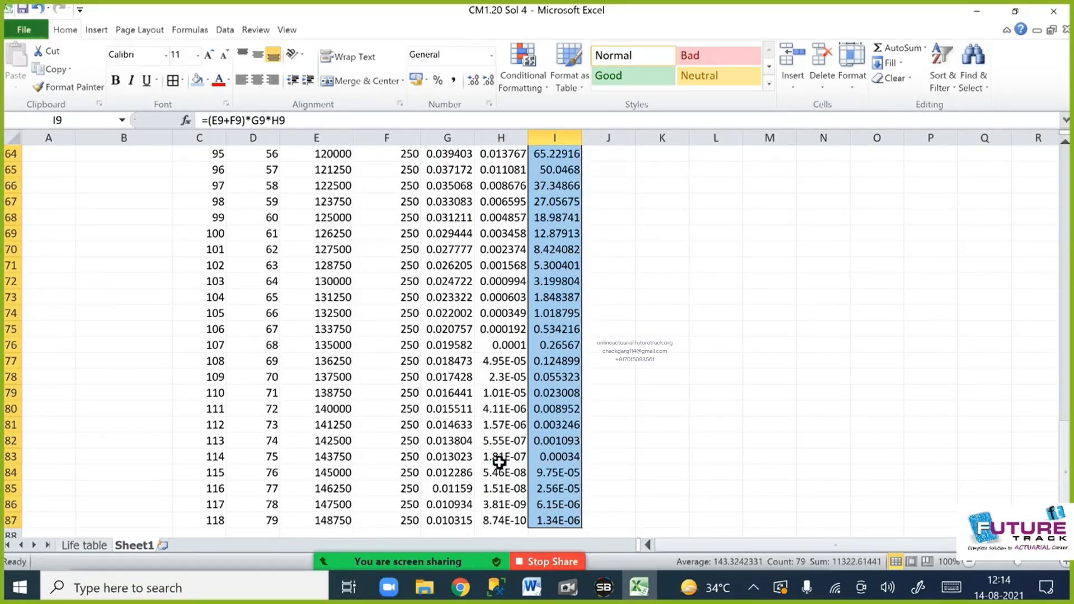
Insert two blank rows at row 6, between the assumptions block and the projection table.
scroll(520, 474, "up", 2)
scroll(520, 474, "up", 15)
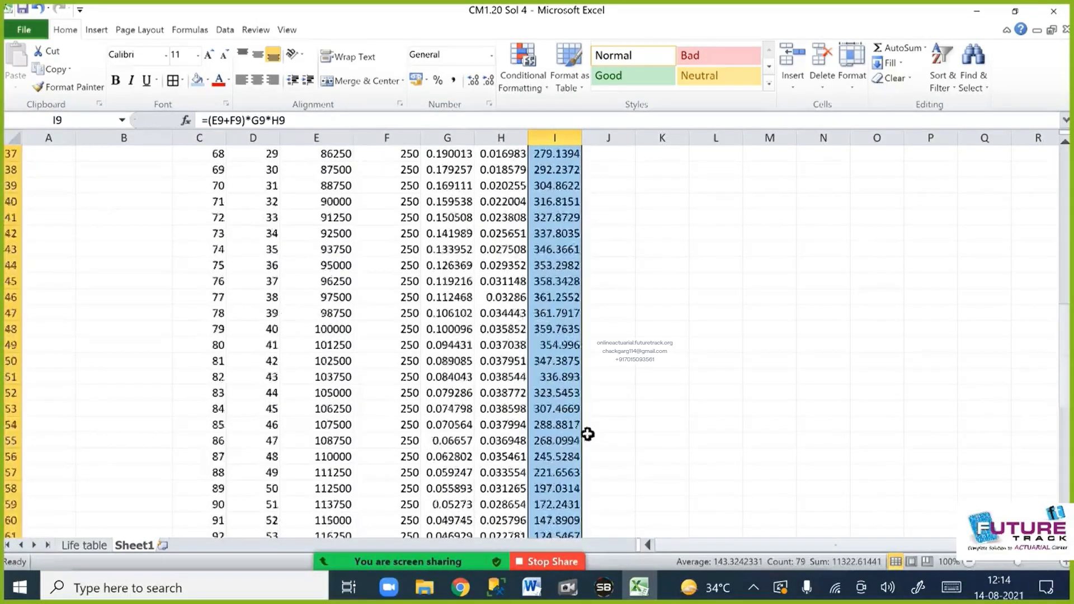
scroll(598, 439, "up", 4)
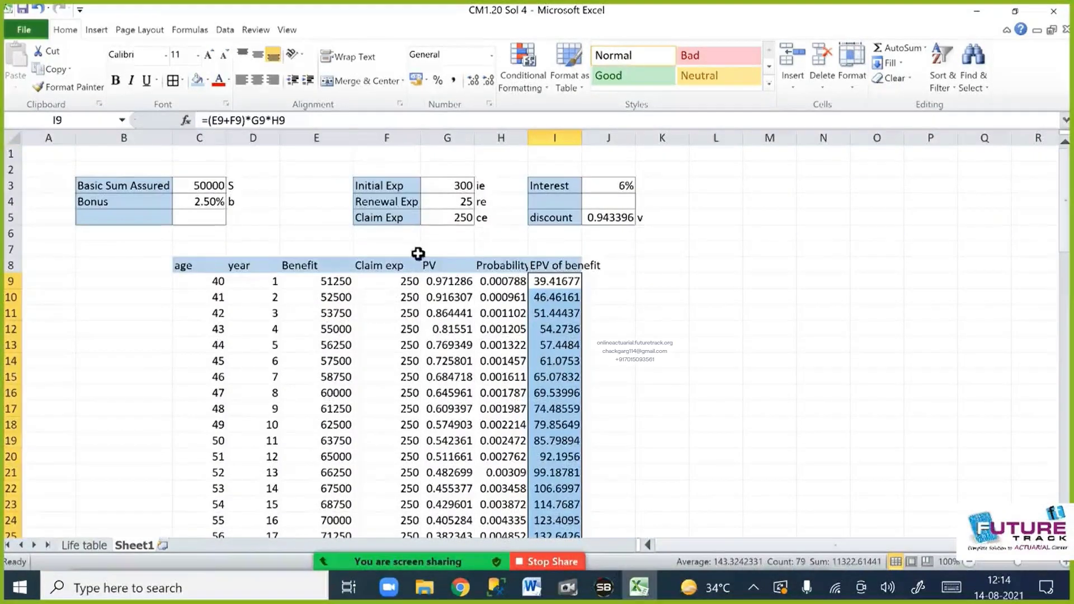
left_click(14, 234)
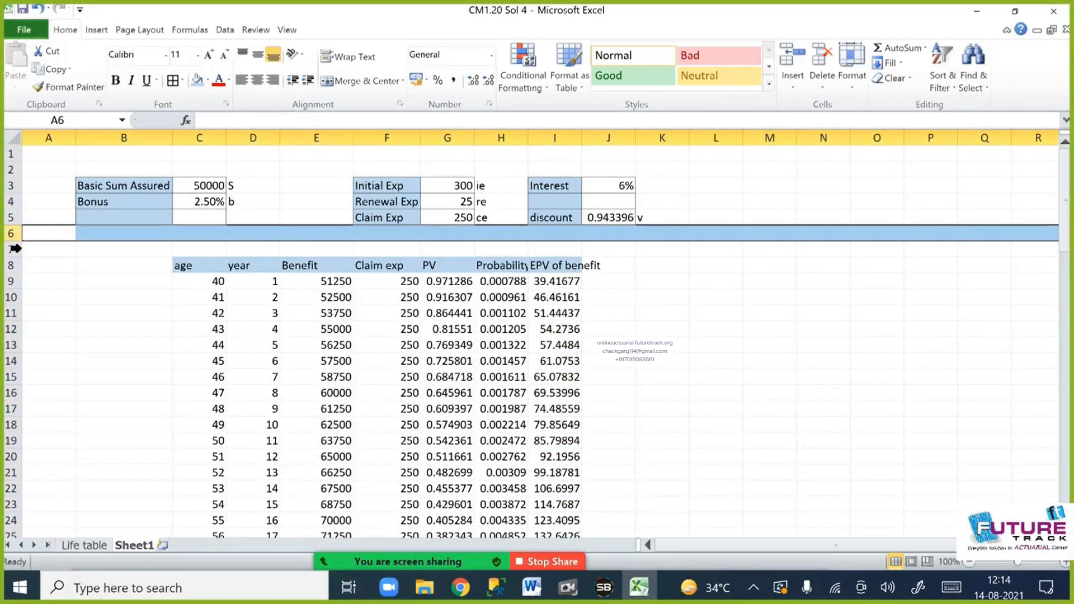
key("ctrl+plus")
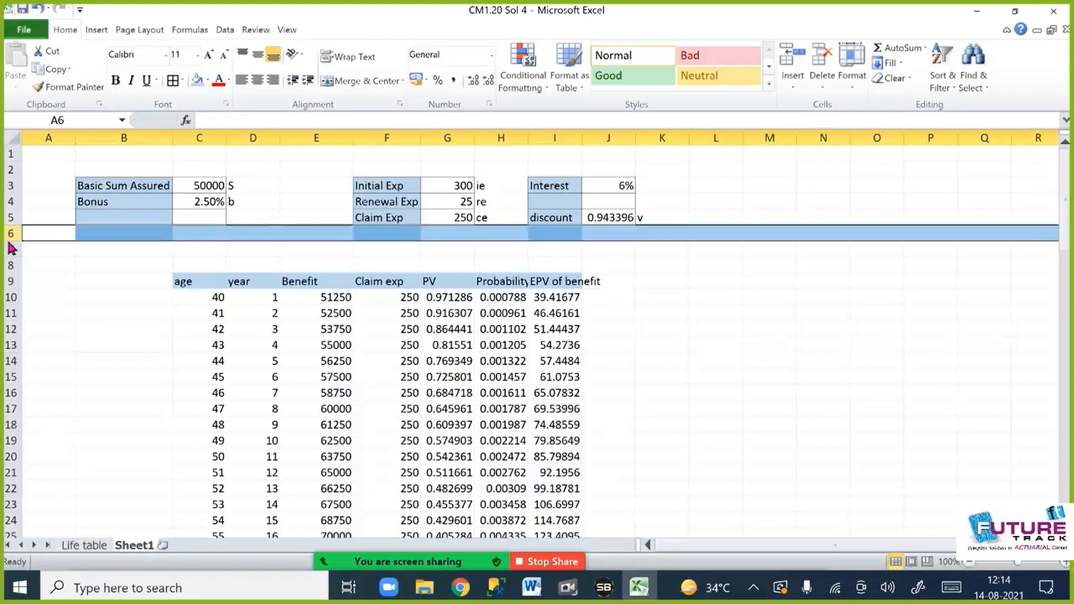
key("ctrl+plus")
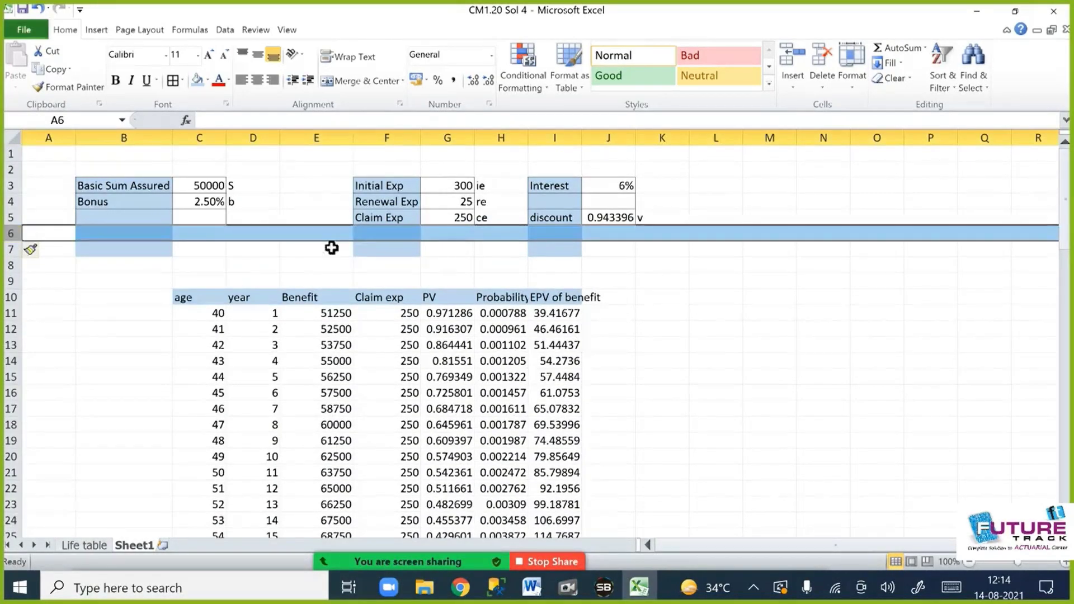
Merge and centre F7:G7 and enter the label "EPV of benefit" in the merged cell.
left_click(364, 252)
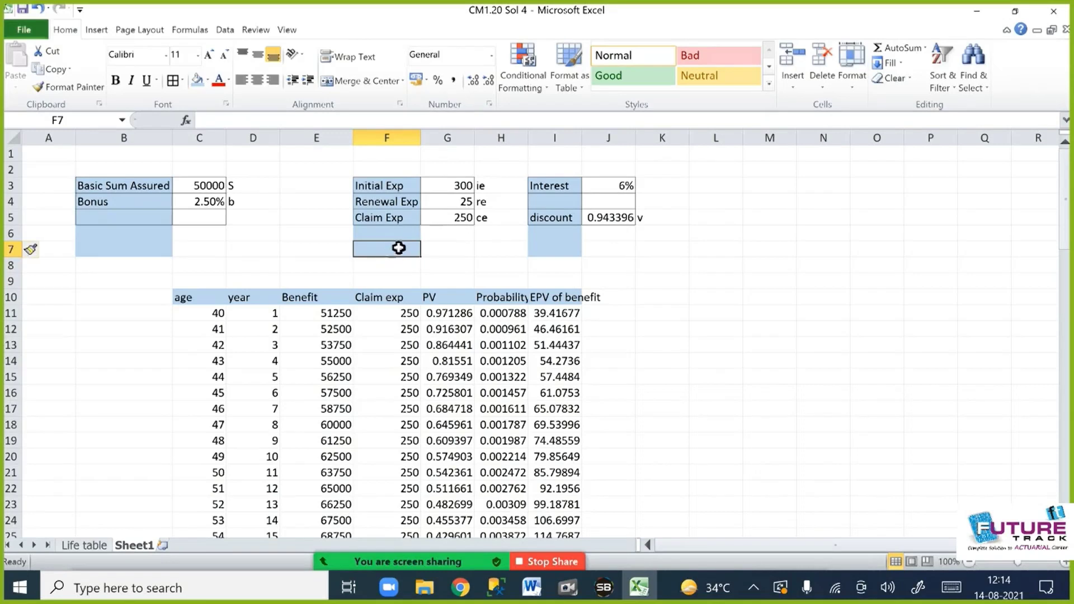
left_click_drag(394, 251, 447, 249)
left_click(361, 80)
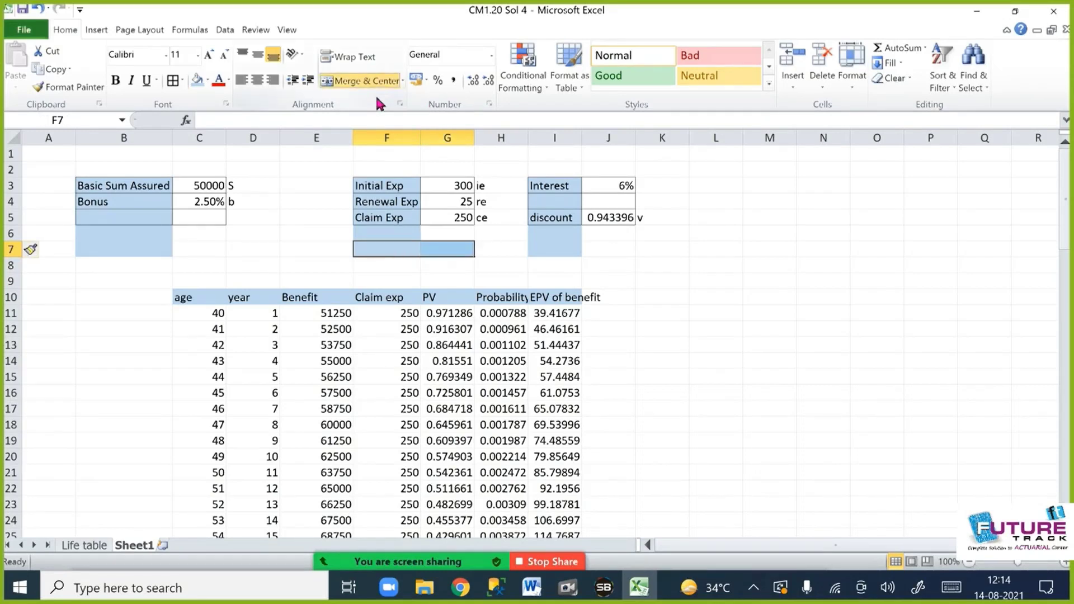
double_click(410, 253)
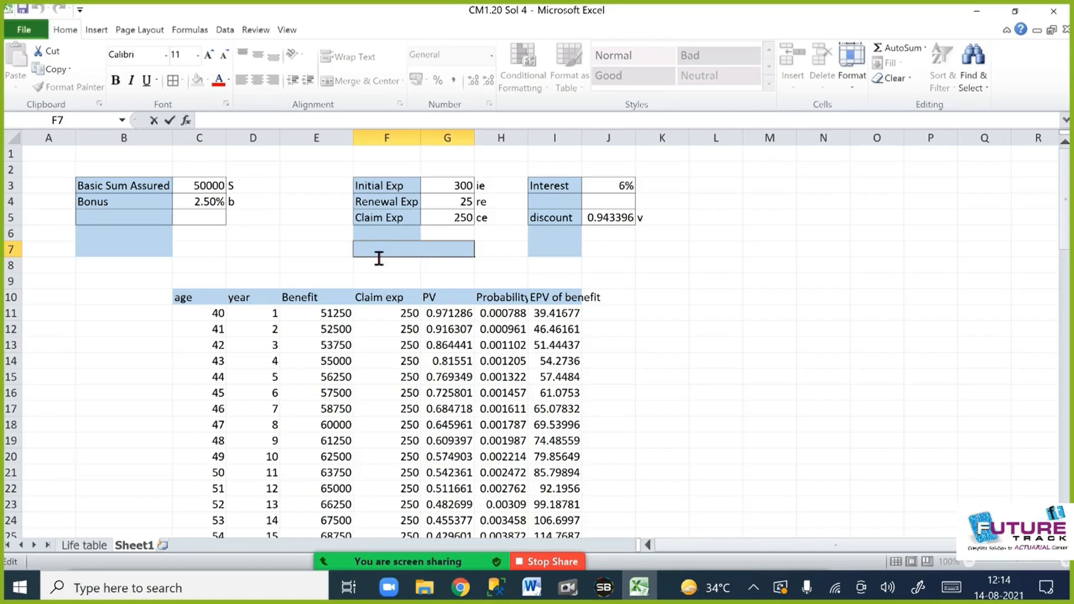
type("EPVC p")
key("BackSpace")
key("BackSpace")
key("BackSpace")
type("o")
key("BackSpace")
type("of")
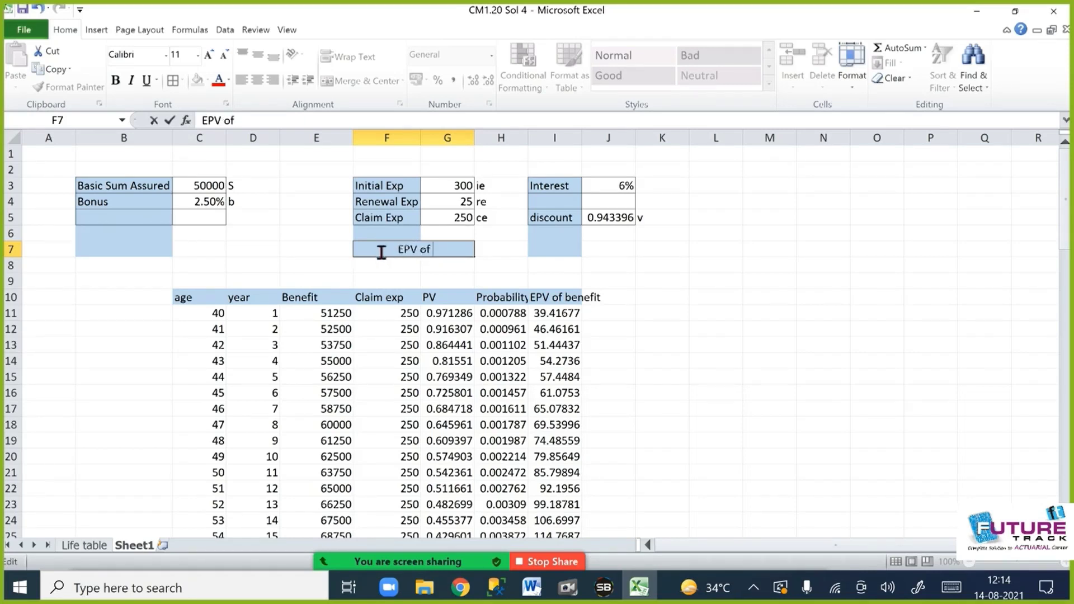
type(" benefit")
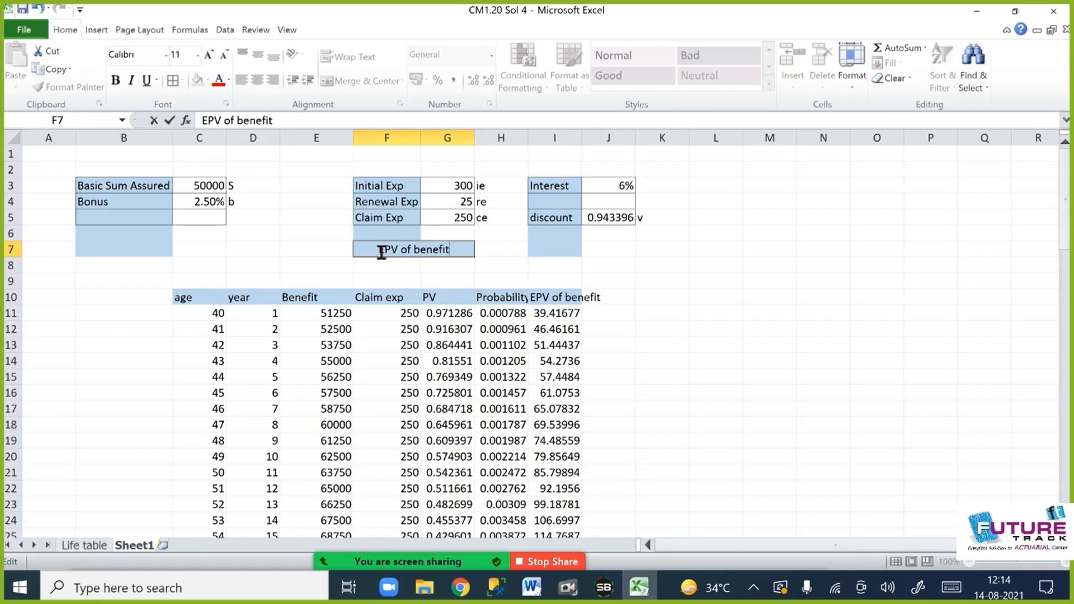
key("Tab")
Total the EPV of benefit column in H7 with SUM, from I11 down to the table's last row.
type("=sum(")
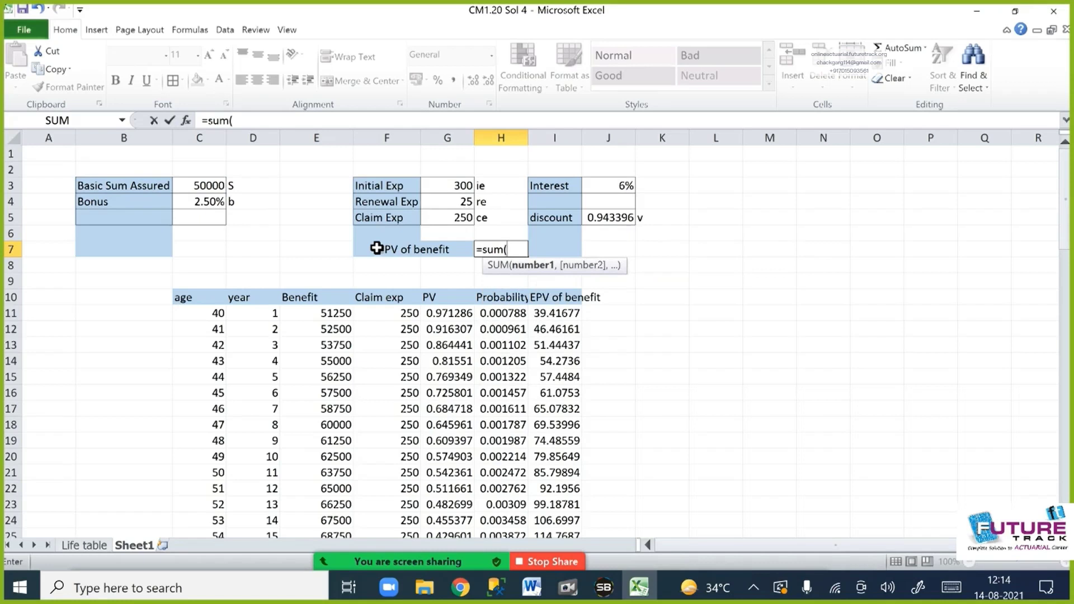
left_click(555, 313)
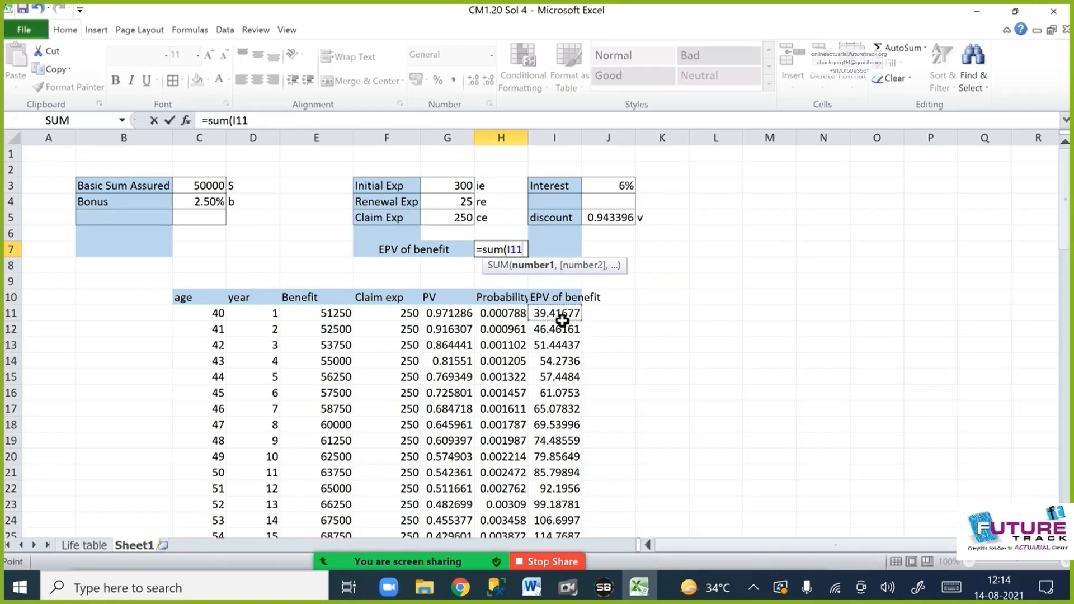
key("ctrl+shift+Down")
key("Return")
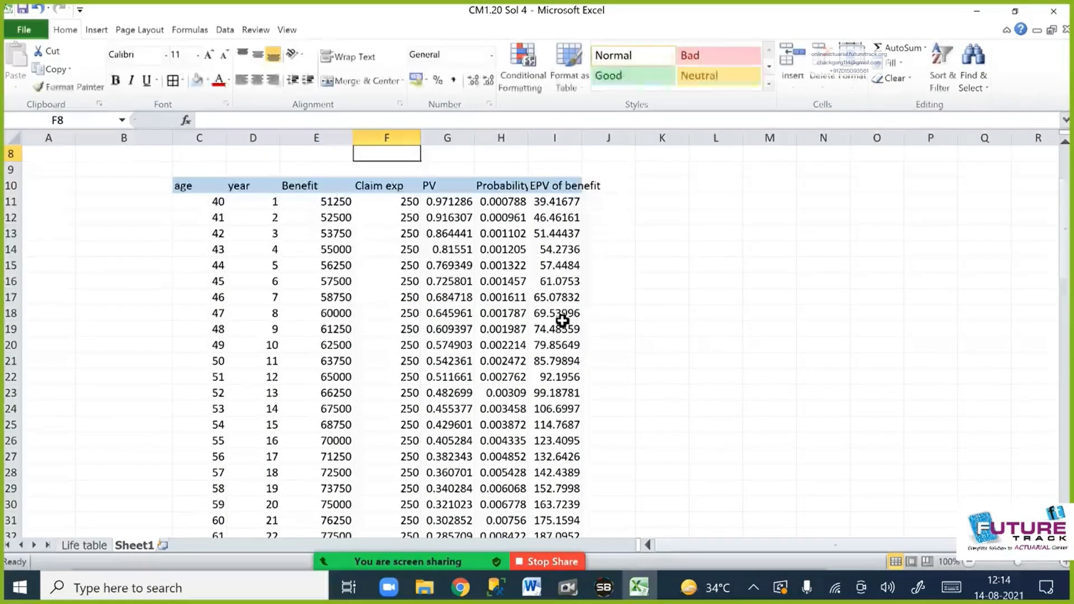
Fill the EPV of benefit label and total in F7:H7 with yellow.
left_click_drag(372, 247, 504, 255)
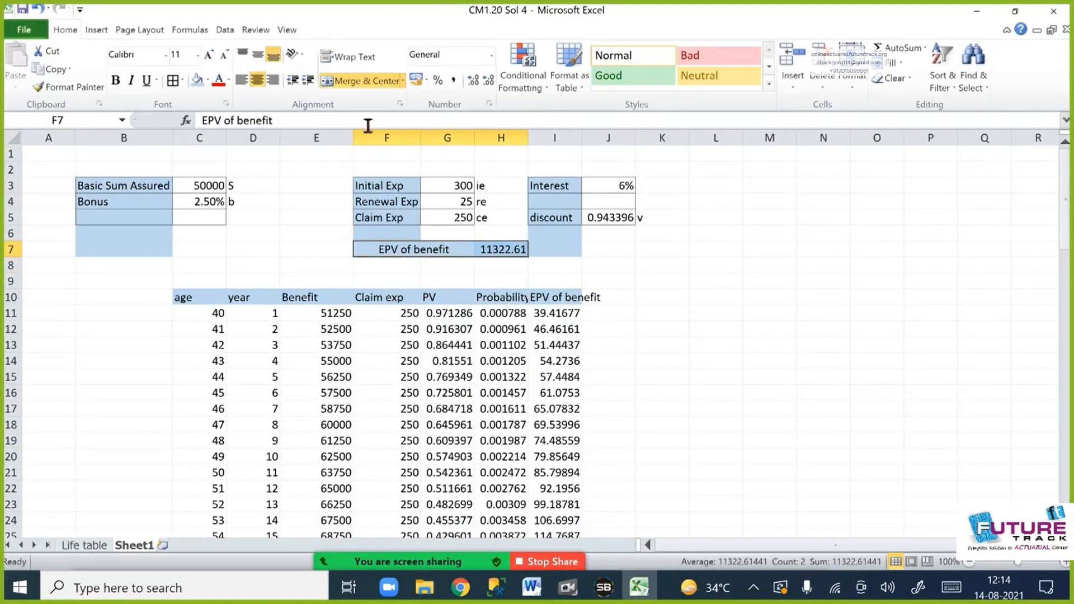
left_click(208, 81)
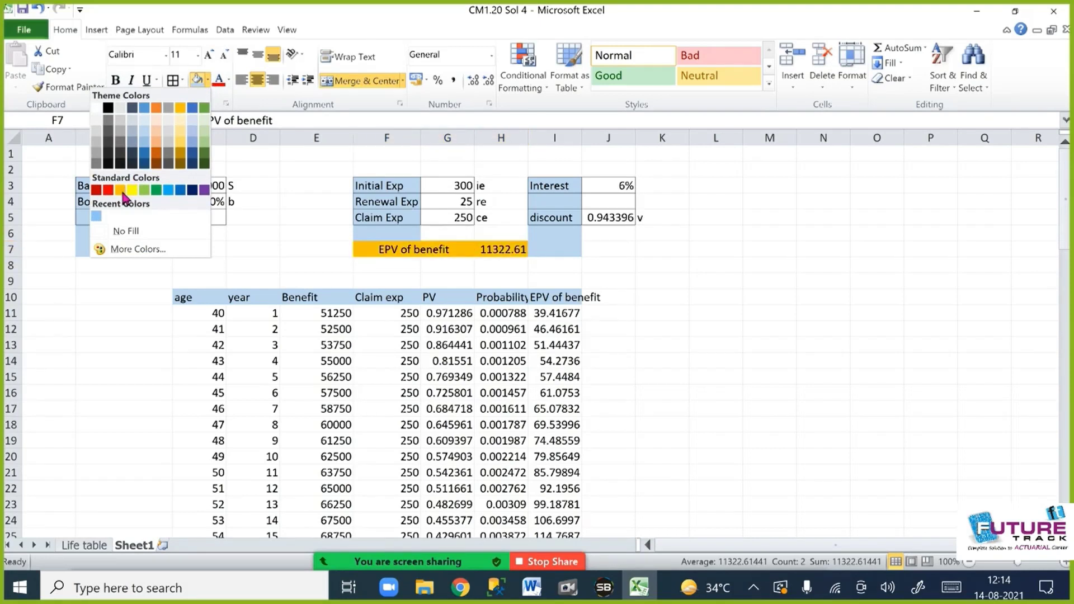
left_click(132, 191)
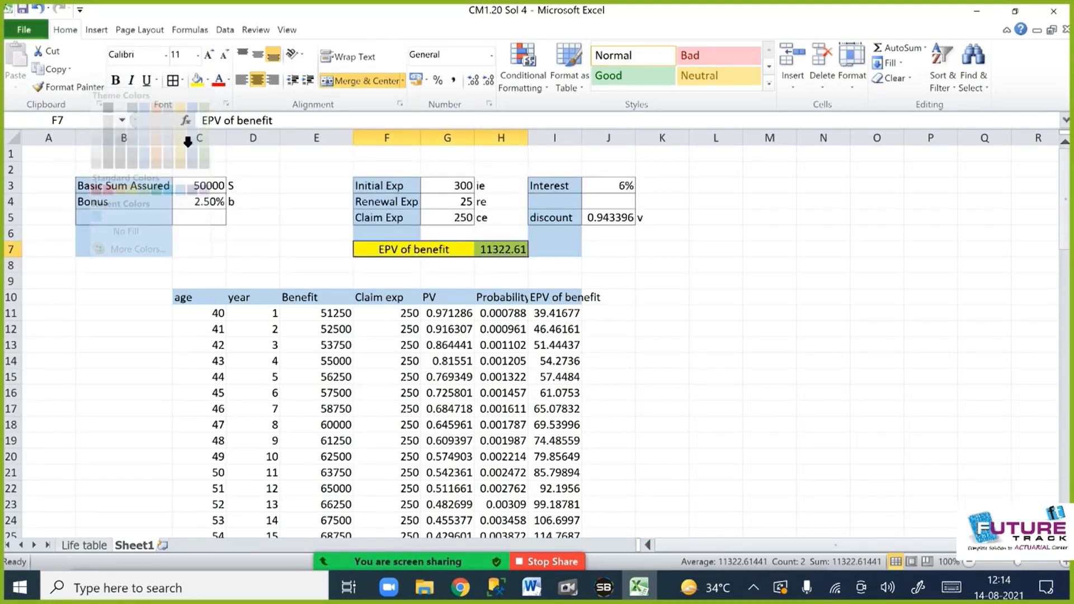
left_click(501, 265)
Remove the fill colour from cells I6:I7.
left_click(562, 246)
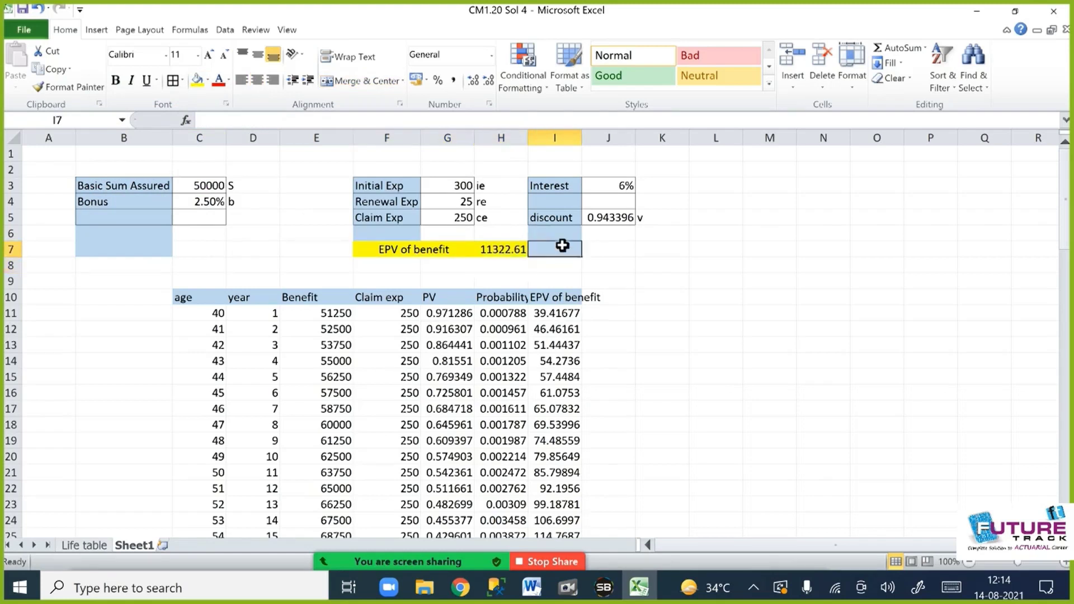
left_click_drag(562, 246, 561, 234)
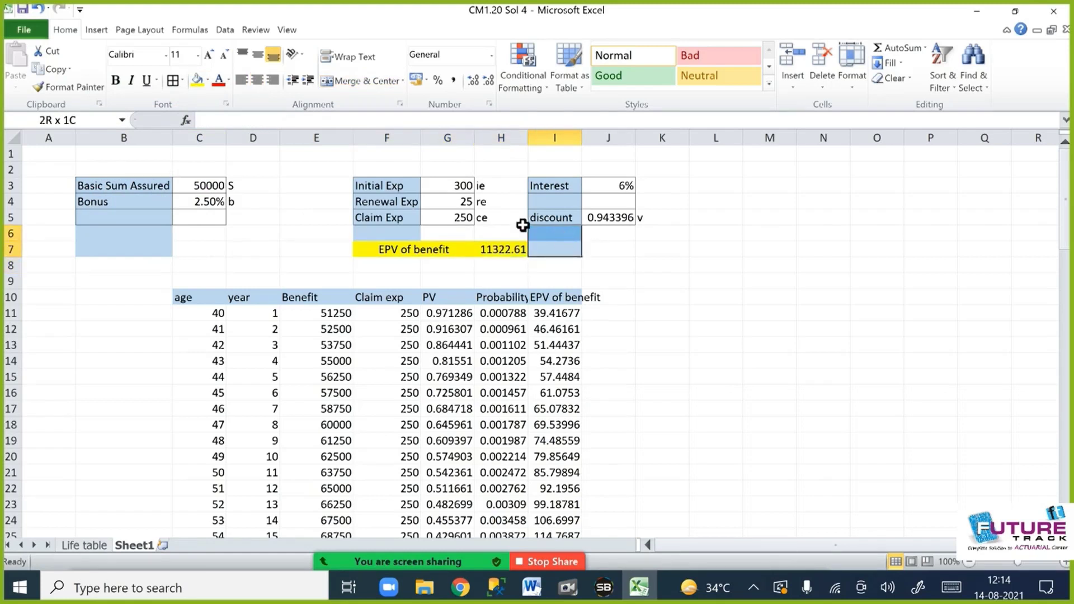
left_click(207, 82)
left_click(198, 241)
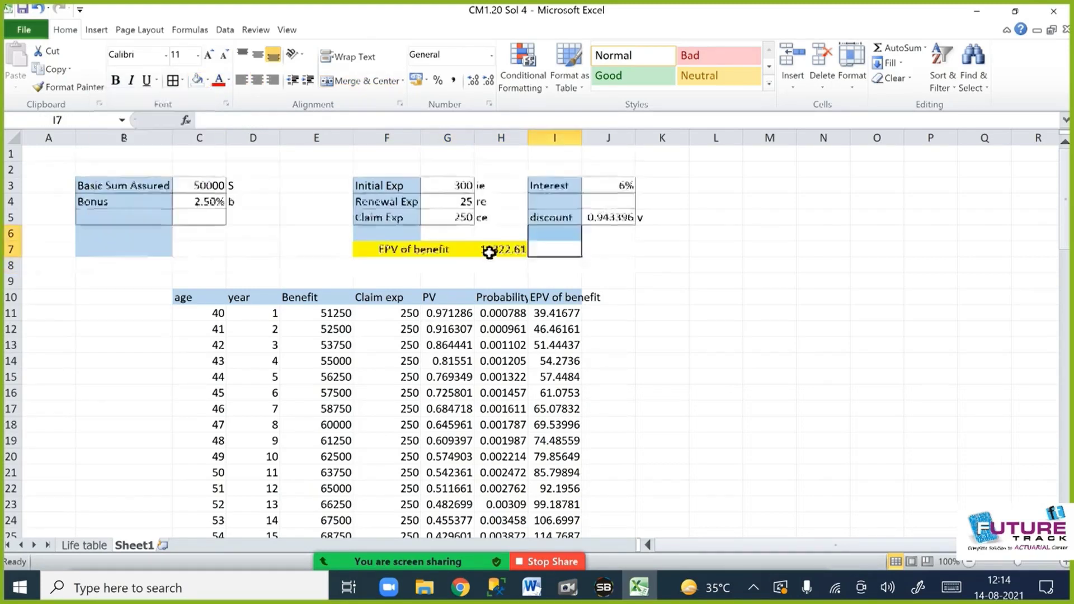
Remove the fill colour from cell F6, above the EPV of benefit label.
left_click(612, 247)
left_click(407, 233)
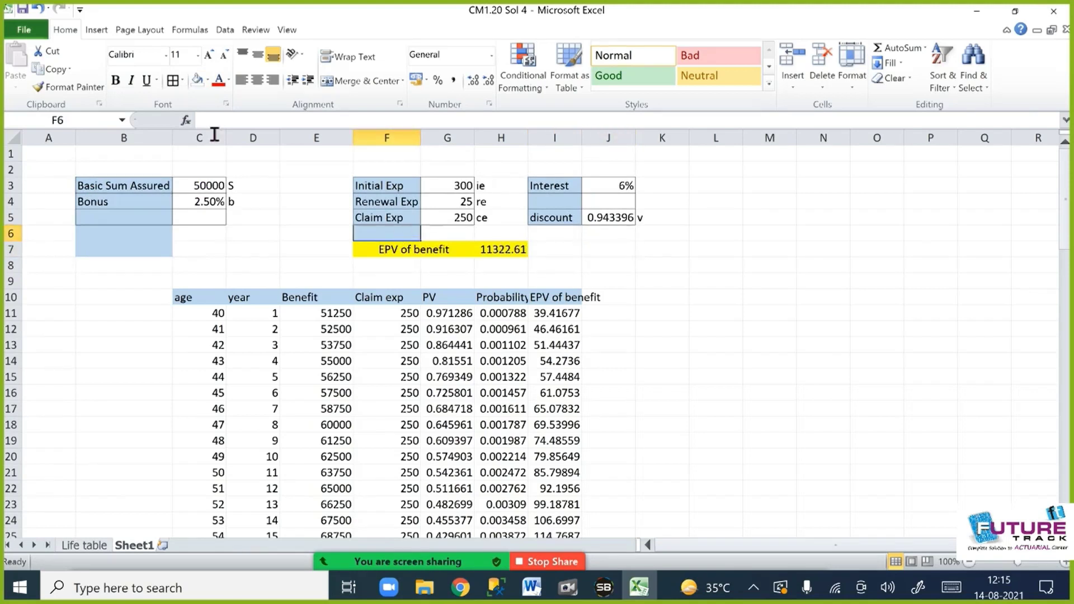
left_click(199, 82)
left_click(585, 263)
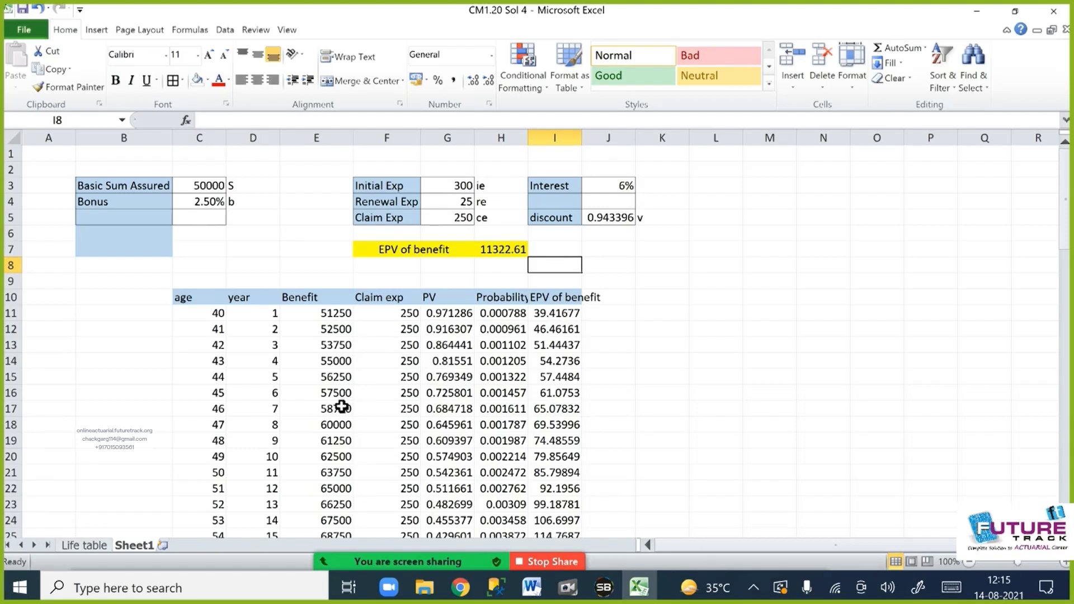
Apply all borders to the projection table C10:I89 and autofit column I to its contents.
left_click(210, 303)
key("shift+Right")
key("shift+Right")
key("shift+Right")
key("shift+Right")
key("shift+Right")
key("shift+Right")
key("shift+Right")
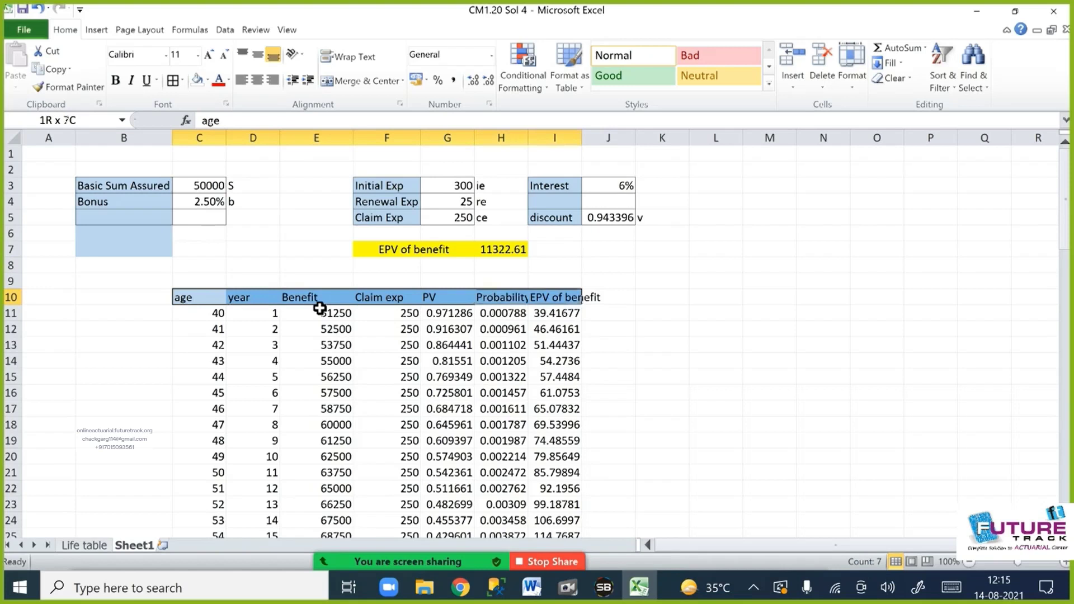
key("shift+Left")
key("ctrl+shift+Down")
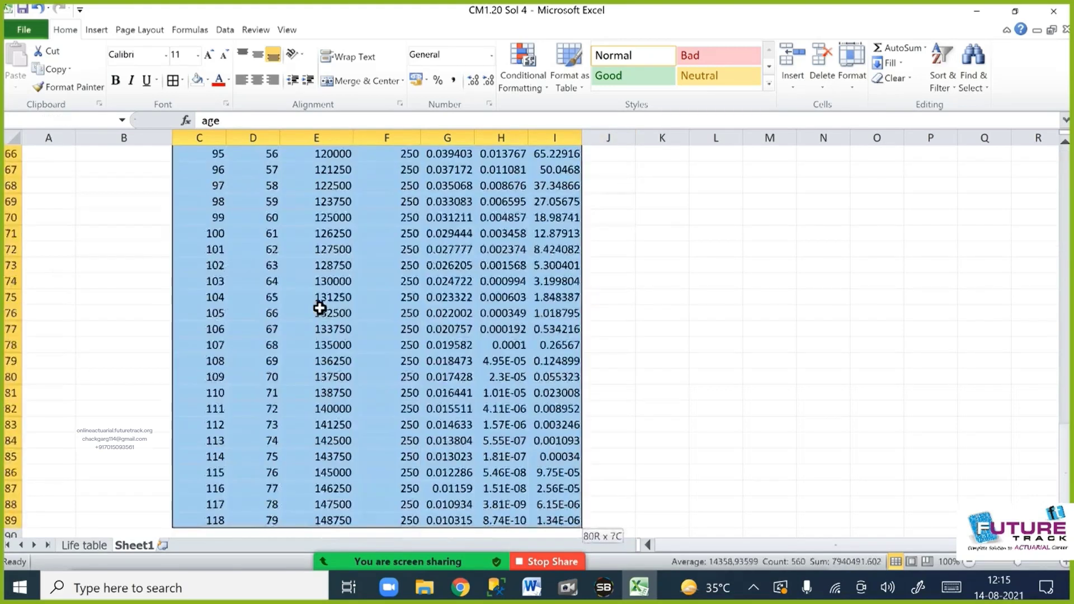
left_click(173, 80)
scroll(580, 313, "up", 20)
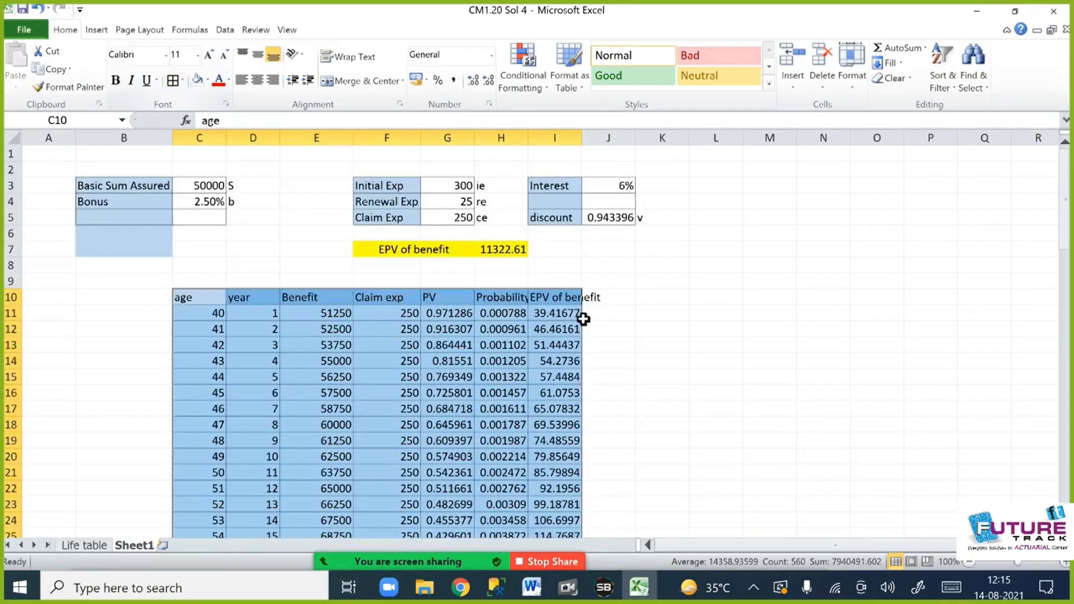
left_click(644, 344)
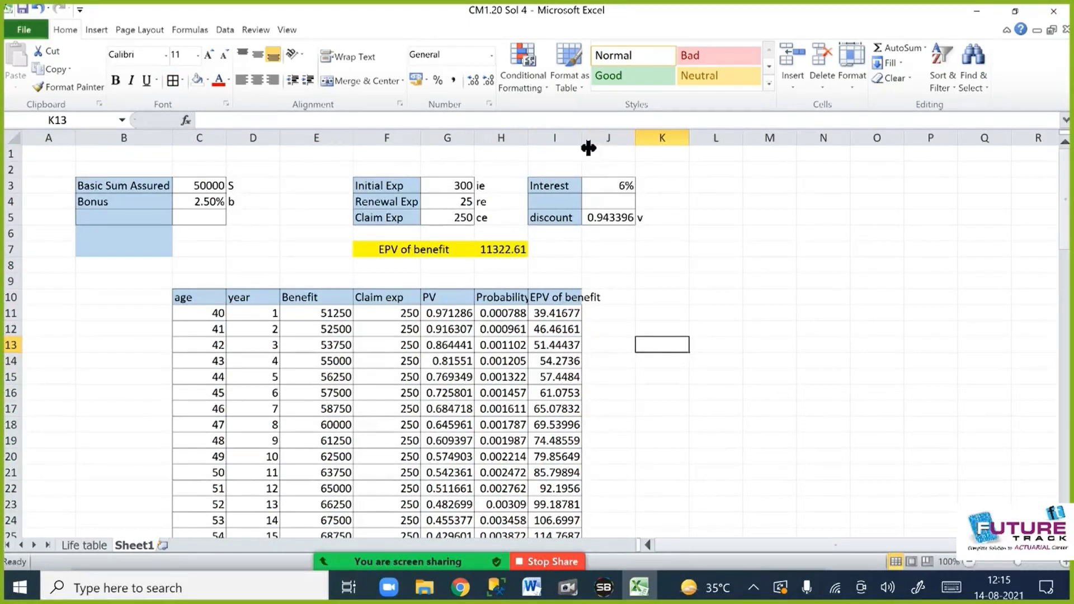
double_click(582, 139)
left_click(678, 359)
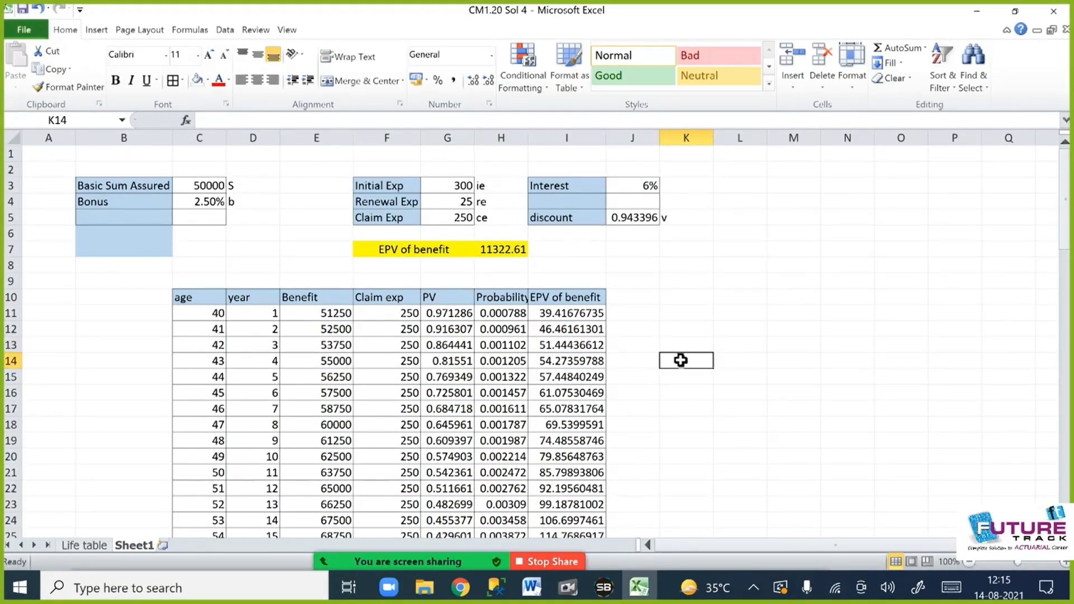
Reduce the EPV of benefit values in I11:I89 to two decimal places.
left_click_drag(573, 300, 594, 319)
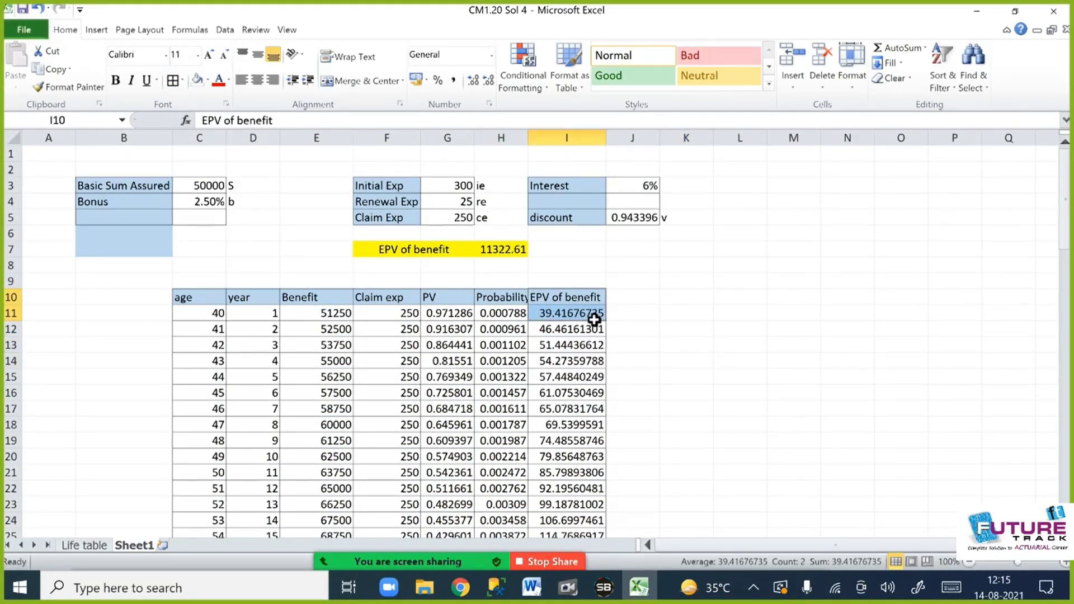
key("ctrl+shift+Down")
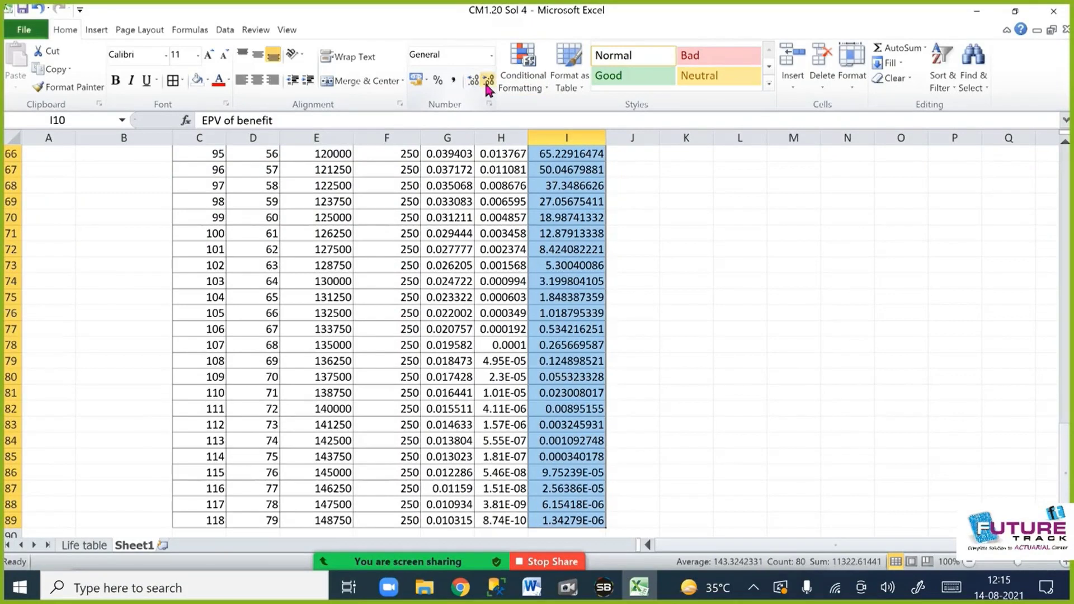
scroll(596, 242, "up", 20)
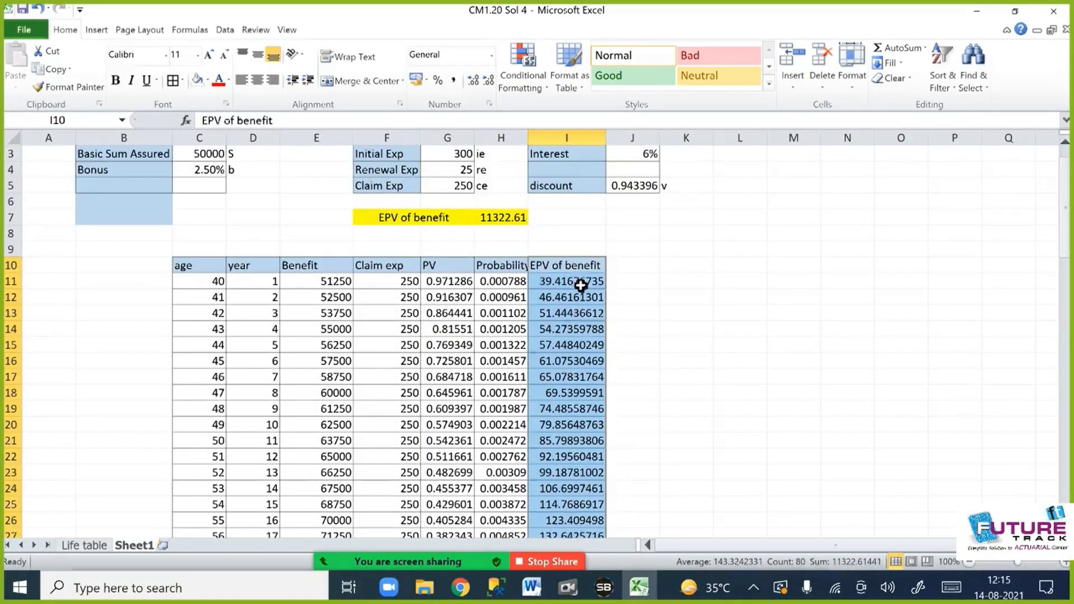
left_click(581, 286)
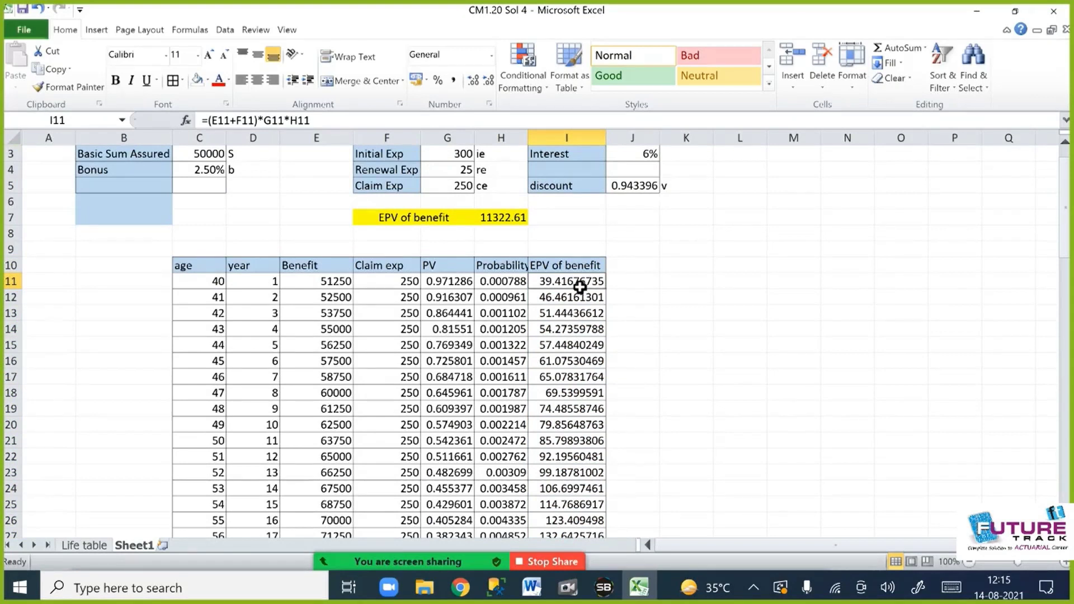
key("ctrl+shift+Down")
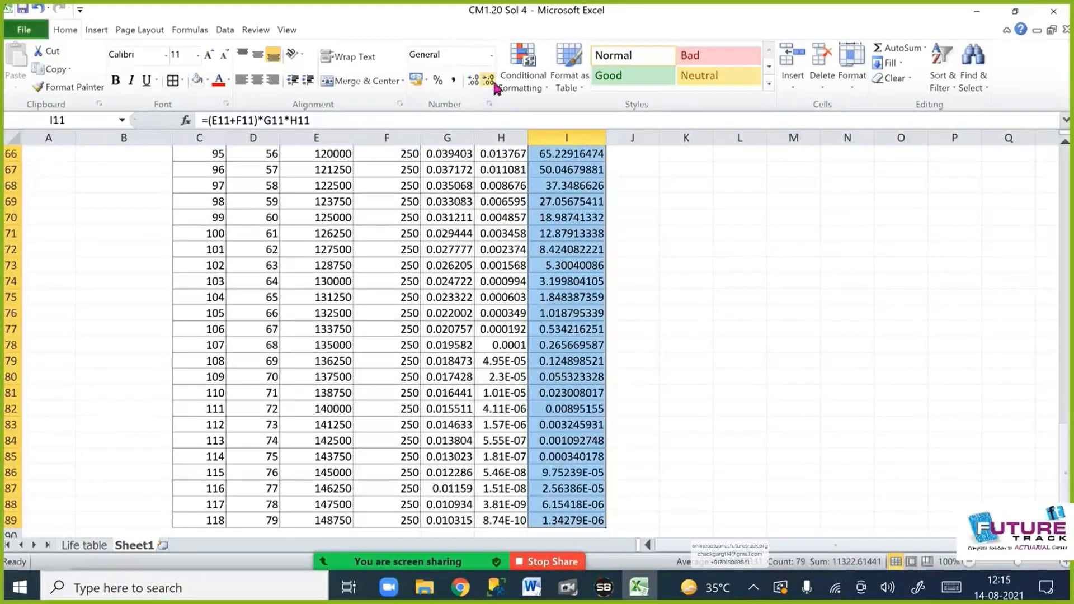
left_click(494, 82)
left_click(488, 80)
left_click(488, 80)
left_click(488, 80)
left_click(488, 80)
left_click(487, 80)
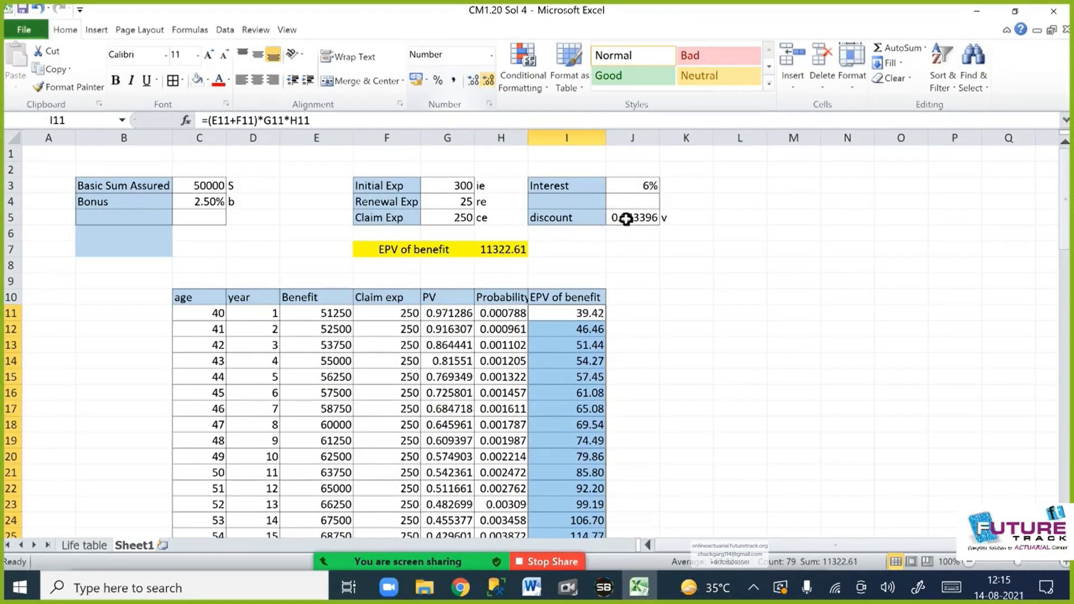
left_click(735, 375)
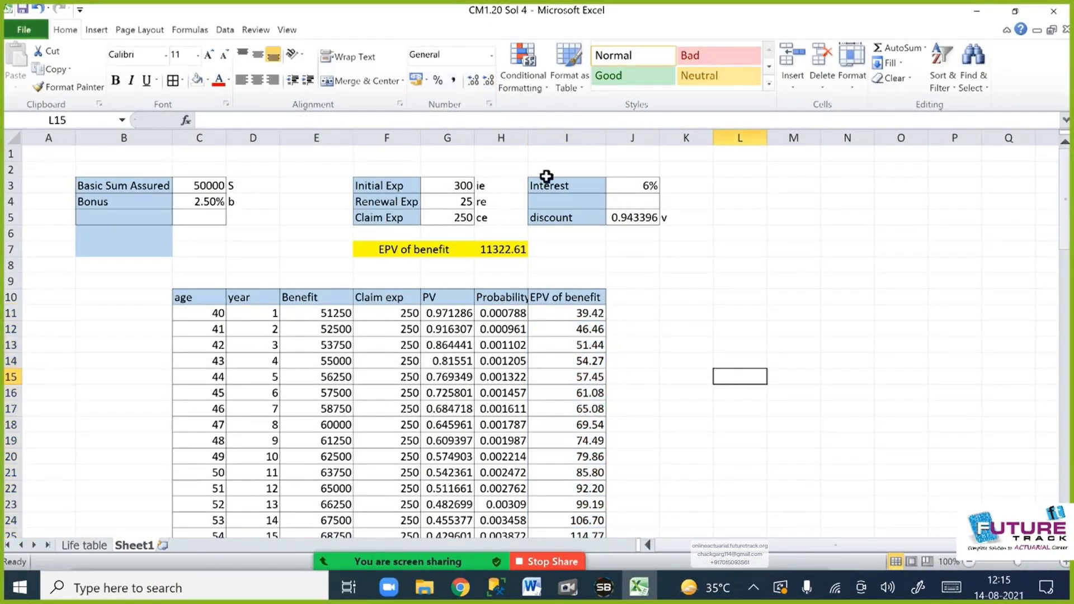
Autofit column H so that the Probability header fits the column.
double_click(528, 139)
left_click(727, 345)
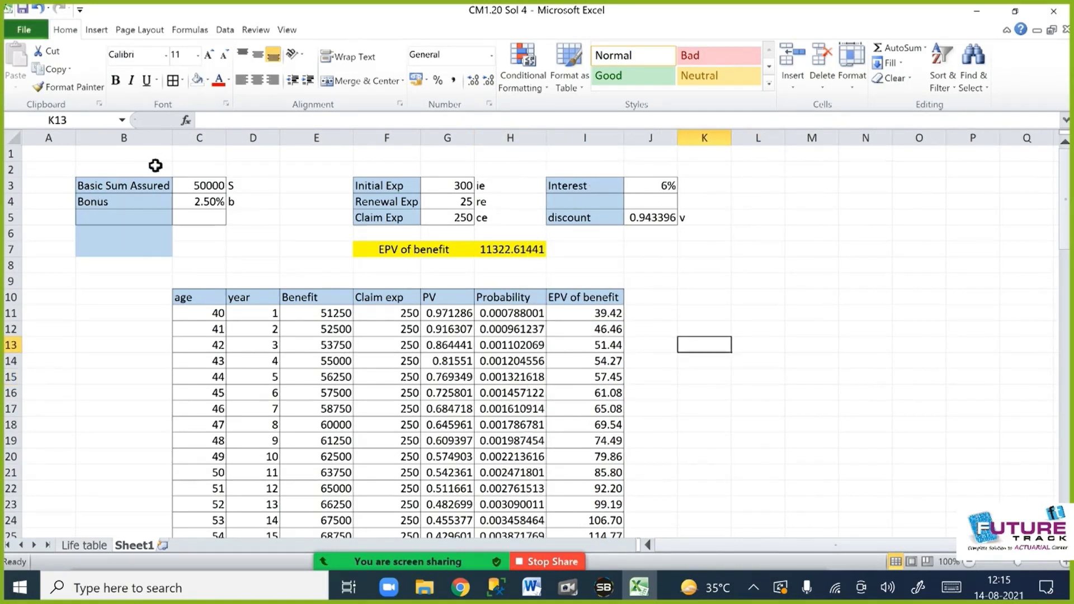
left_click_drag(131, 183, 228, 251)
left_click(650, 297)
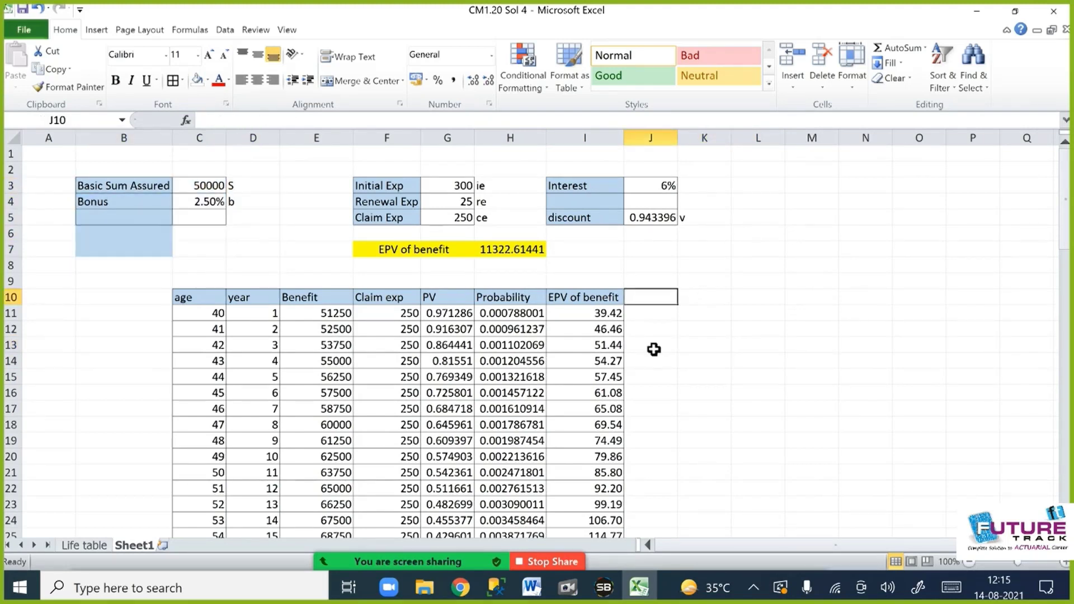
Enter the header "Expenses" in K10 and reference the initial expense in K11 with =ie.
left_click_drag(774, 545, 794, 545)
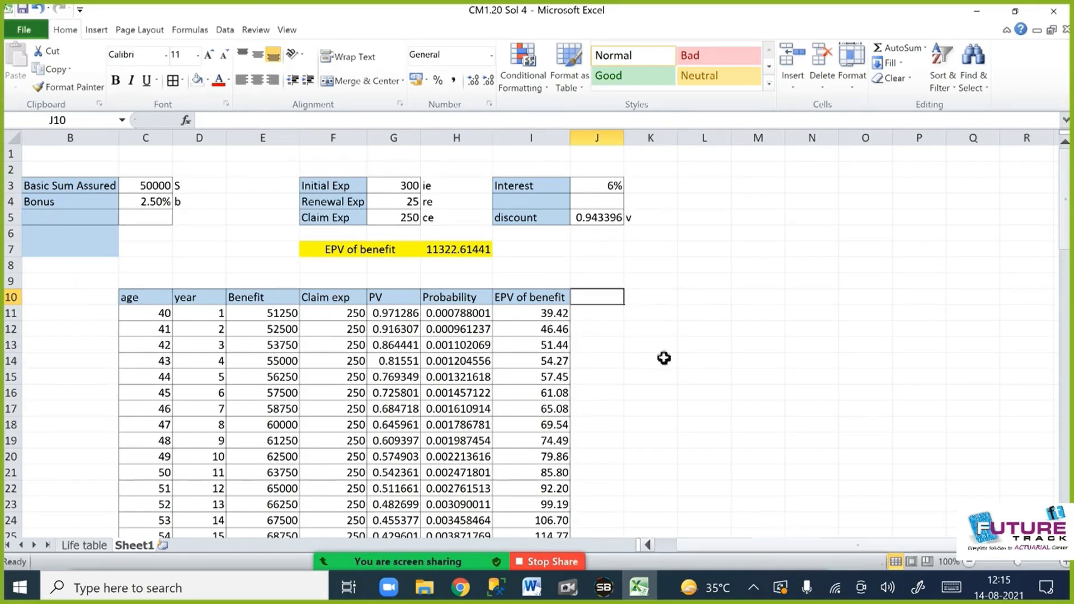
left_click(655, 302)
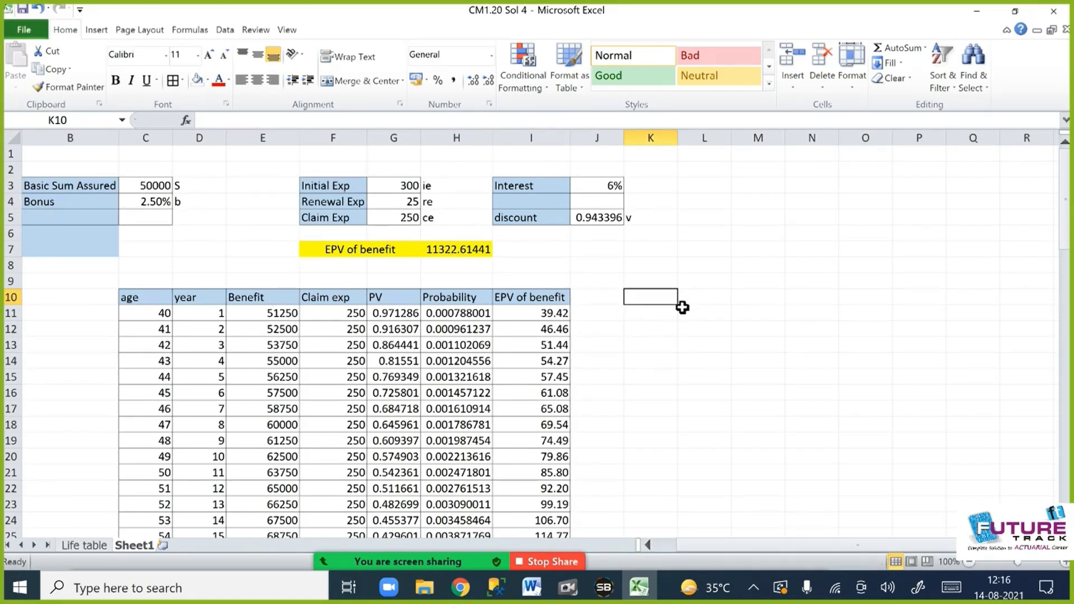
type("Expenses")
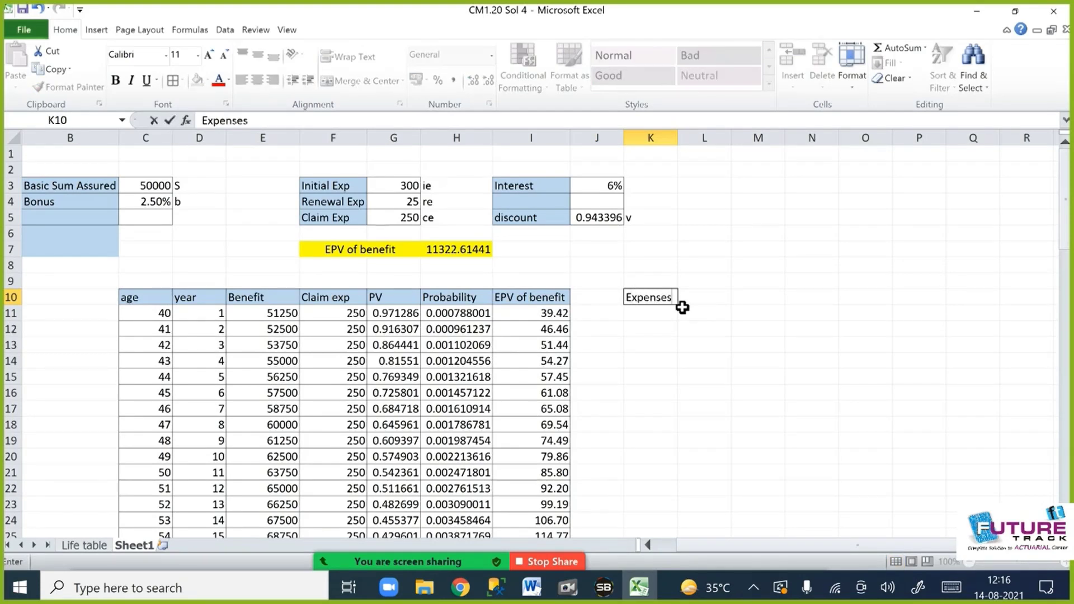
key("Return")
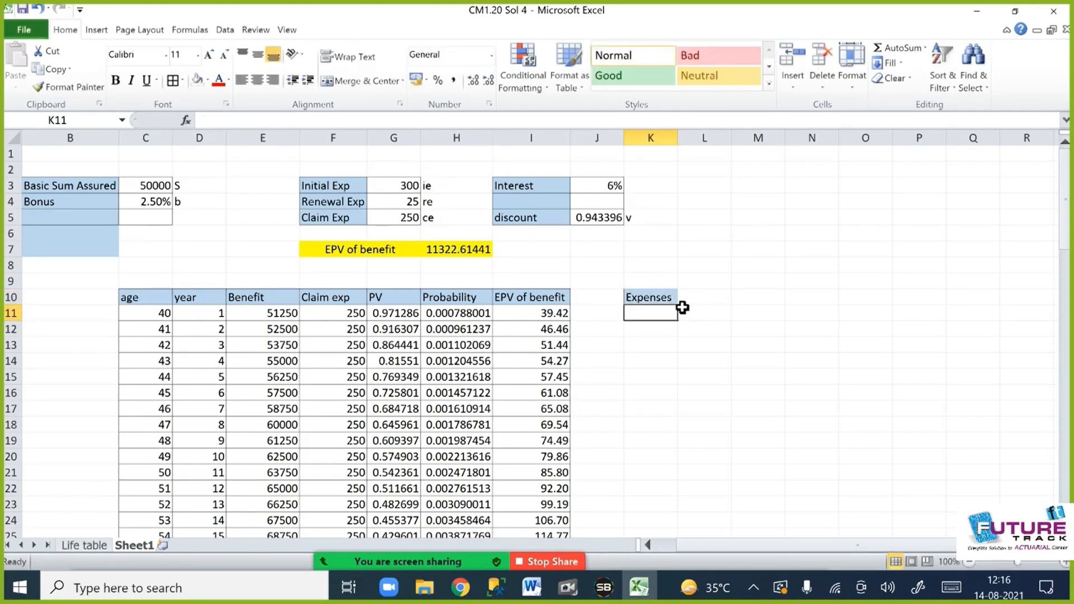
type("=")
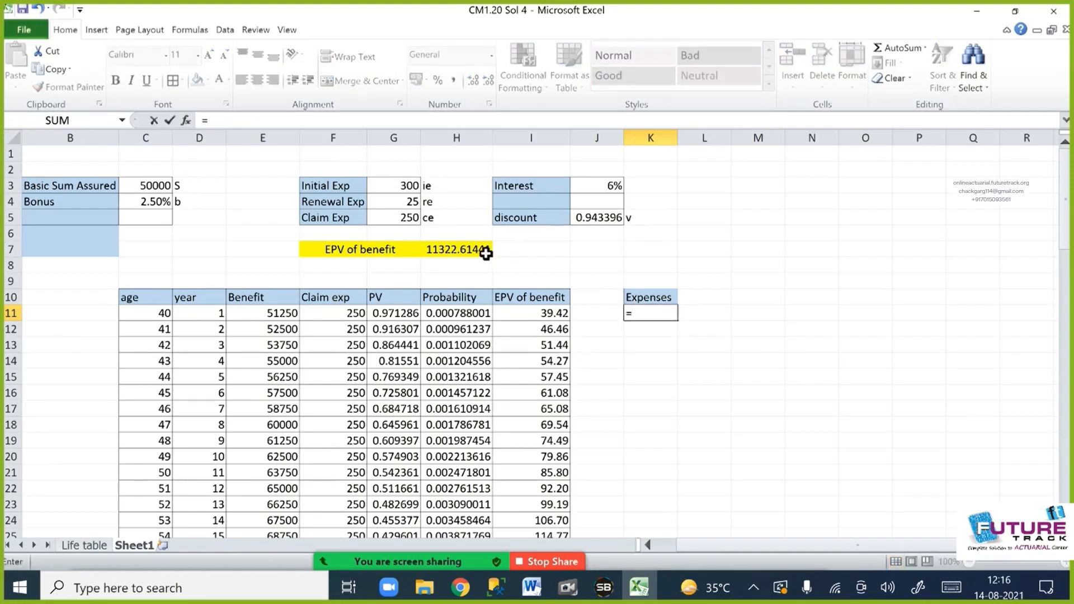
left_click(400, 189)
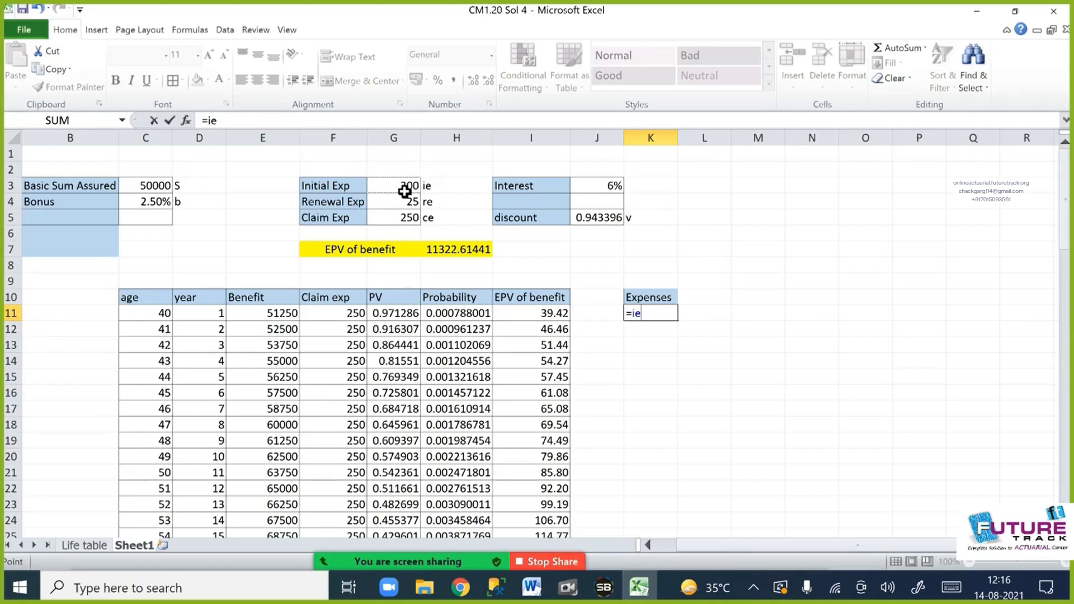
key("Return")
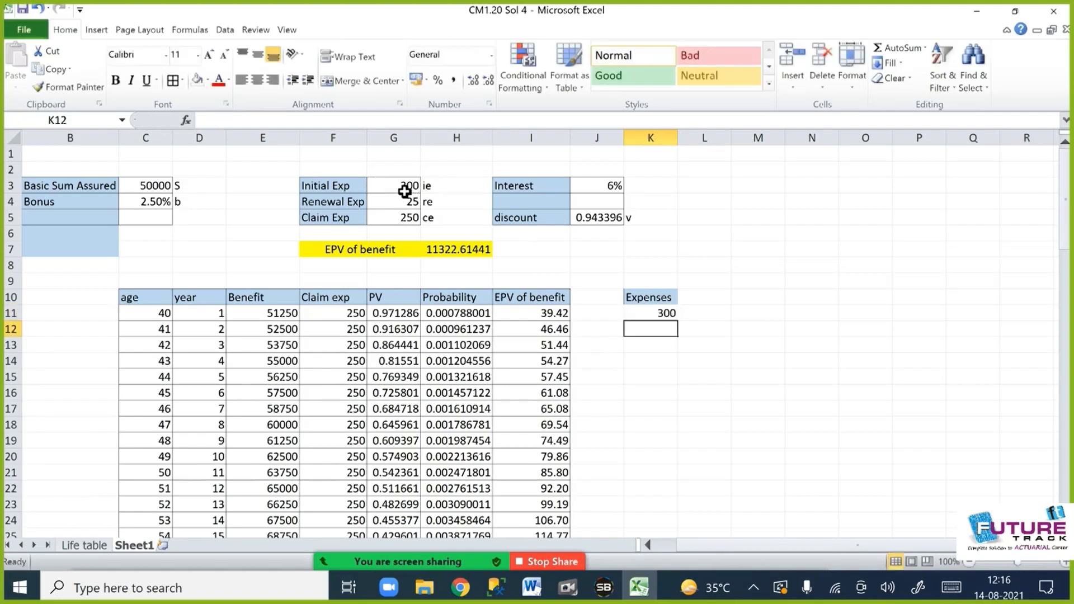
Enter =re in K12 for the renewal expense and fill it down the Expenses column to K89.
type("=re")
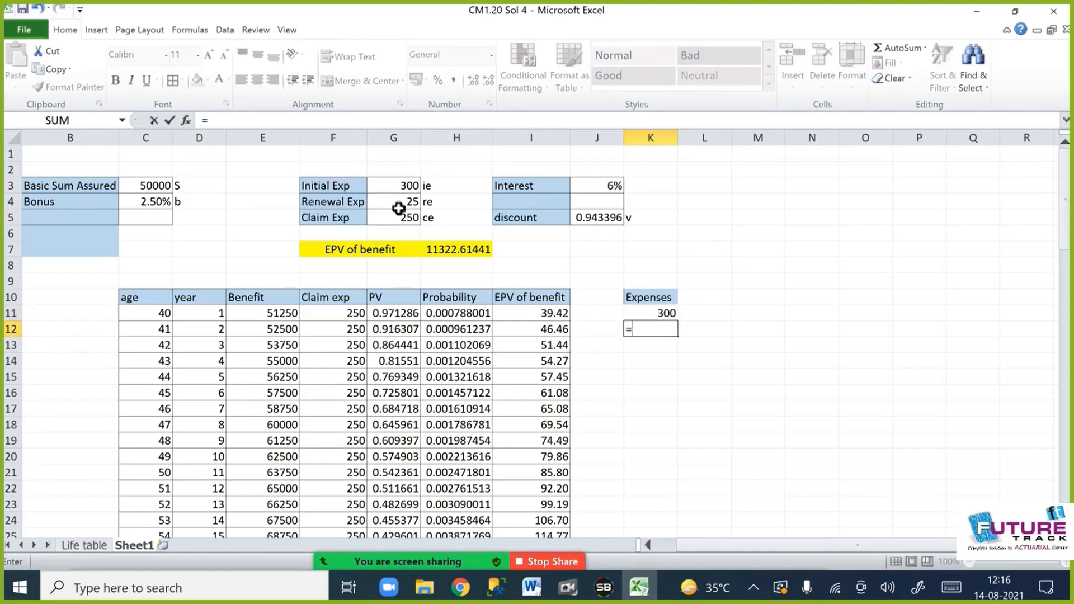
key("Return")
key("Up")
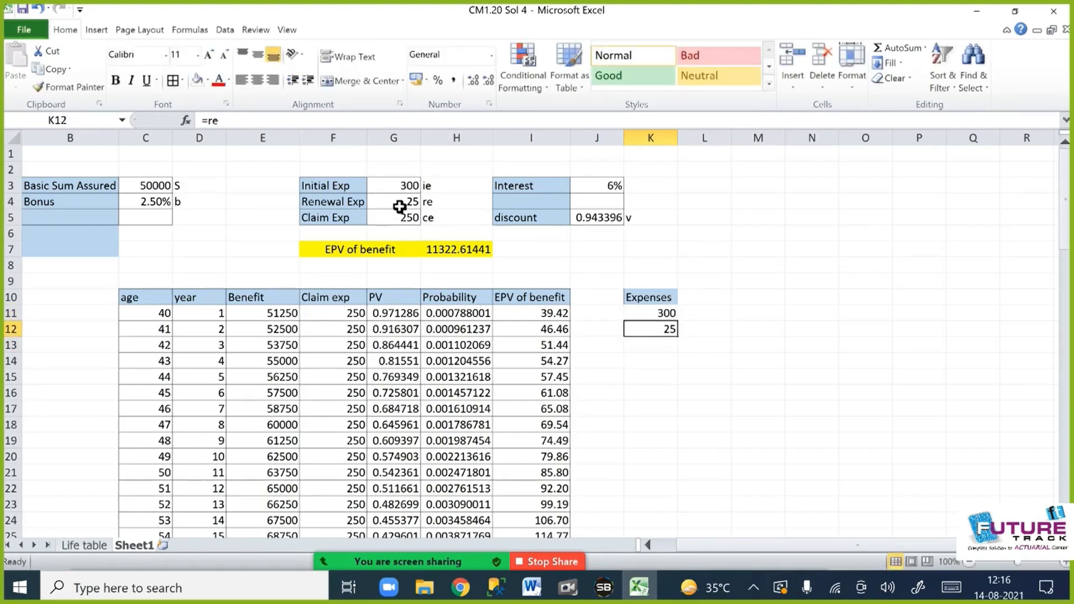
key("shift+Down")
key("shift+Down")
key("shift+Down")
key("shift+Down")
key("shift+Down")
key("shift+Down")
key("shift+Down")
key("shift+Down")
key("shift+Down")
key("shift+Down")
key("shift+Down")
key("shift+Down")
key("shift+Down")
key("shift+Down")
key("shift+Down")
key("shift+Down")
key("shift+Down")
key("shift+Down")
key("shift+Down")
key("shift+Down")
key("shift+Down")
key("shift+Down")
key("shift+Down")
key("shift+Down")
key("shift+Down")
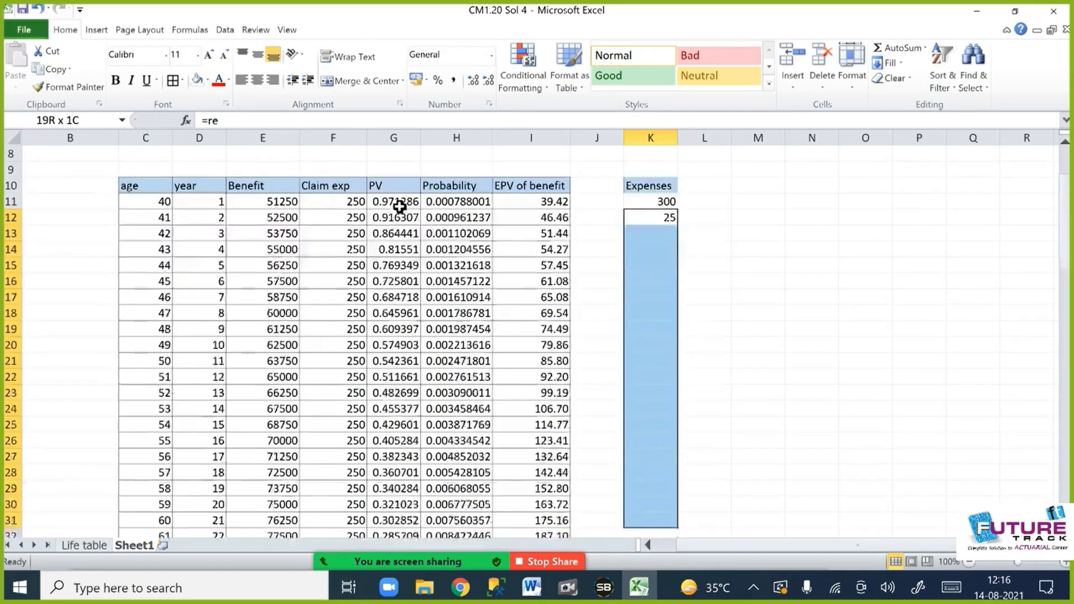
key("shift+Down")
key("shift+Down")
key("shift+Down")
key("shift+Down")
key("shift+Down")
key("shift+Down")
key("shift+Down")
key("shift+Down")
key("shift+Down")
key("shift+Down")
key("shift+Down")
key("shift+Down")
key("shift+Down")
key("shift+Down")
key("shift+Down")
key("shift+Down")
key("shift+Down")
key("shift+Down")
key("shift+Down")
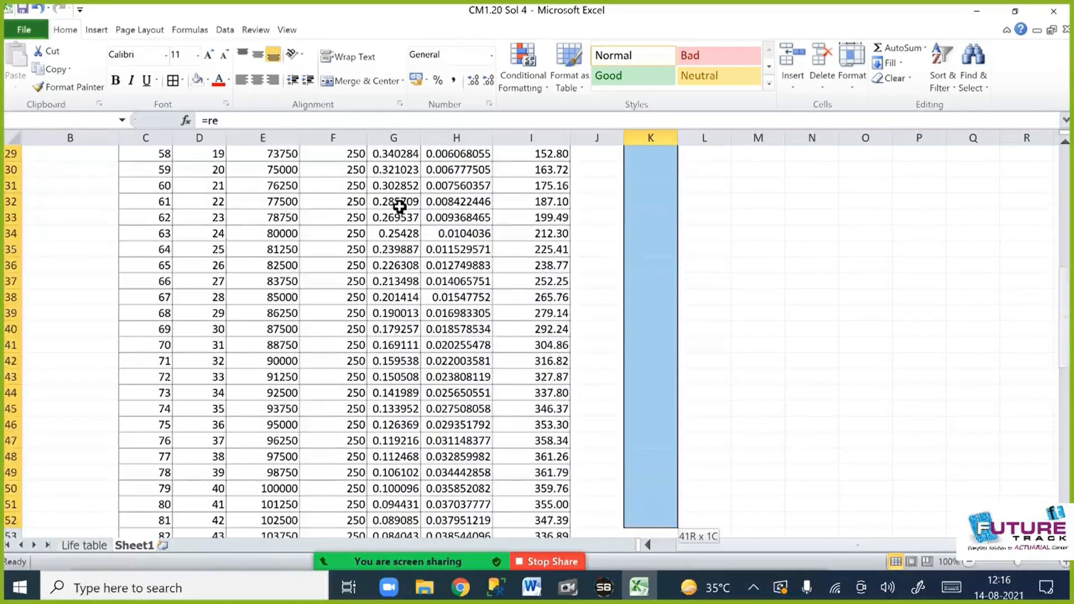
key("shift+Down")
key("shift+Down")
key("shift+Down")
key("shift+Down")
key("shift+Down")
key("shift+Down")
key("shift+Down")
key("shift+Down")
key("shift+Down")
key("shift+Down")
key("shift+Down")
key("shift+Down")
key("shift+Down")
key("shift+Down")
key("shift+Down")
key("shift+Down")
key("shift+Down")
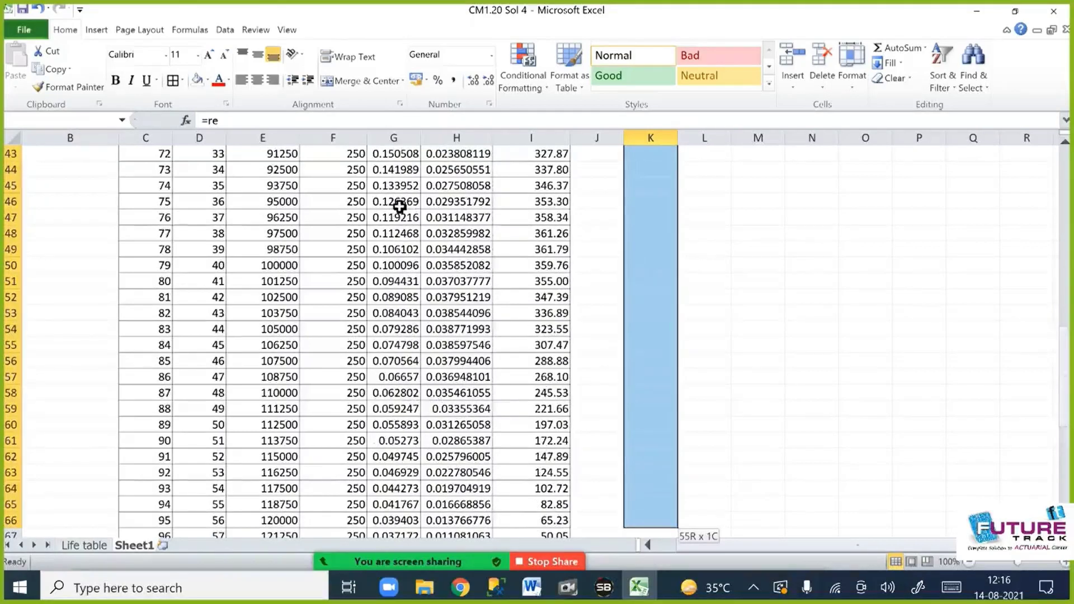
key("shift+Down")
key("shift+Down")
key("shift+Down")
key("shift+Down")
key("shift+Down")
key("shift+Down")
key("shift+Down")
key("shift+Down")
key("shift+Down")
key("shift+Down")
key("shift+Down")
key("shift+Down")
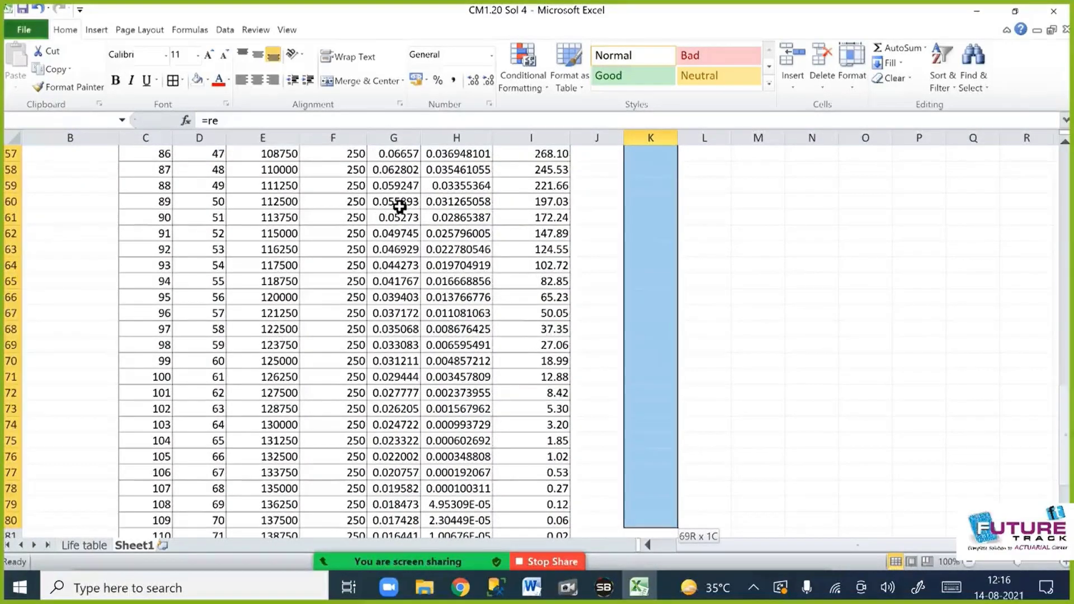
key("shift+Down")
key("shift+Down")
key("shift+Down")
key("shift+Down")
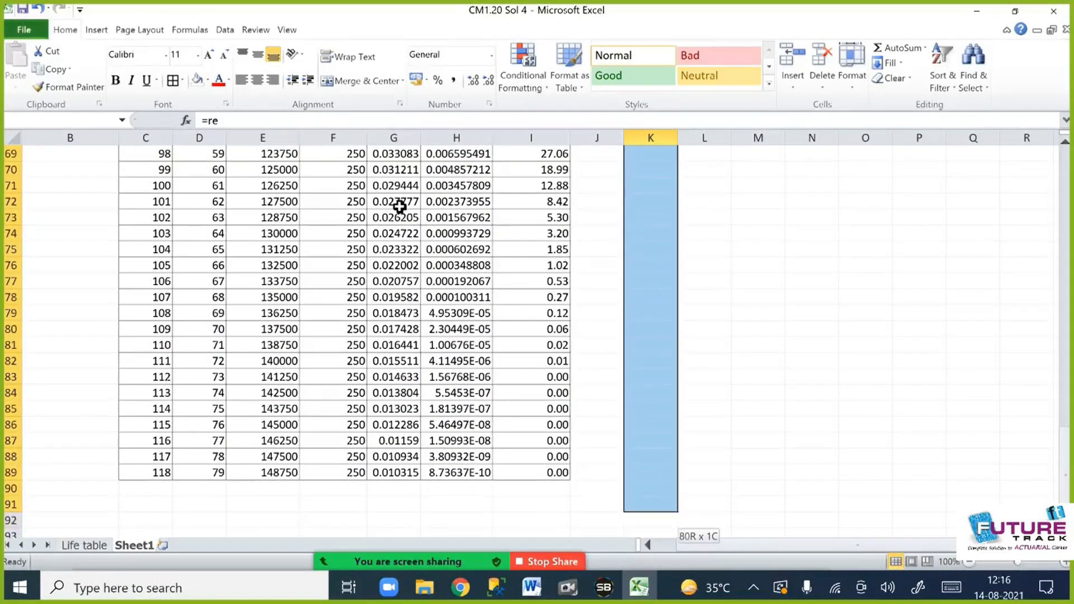
key("ctrl+d")
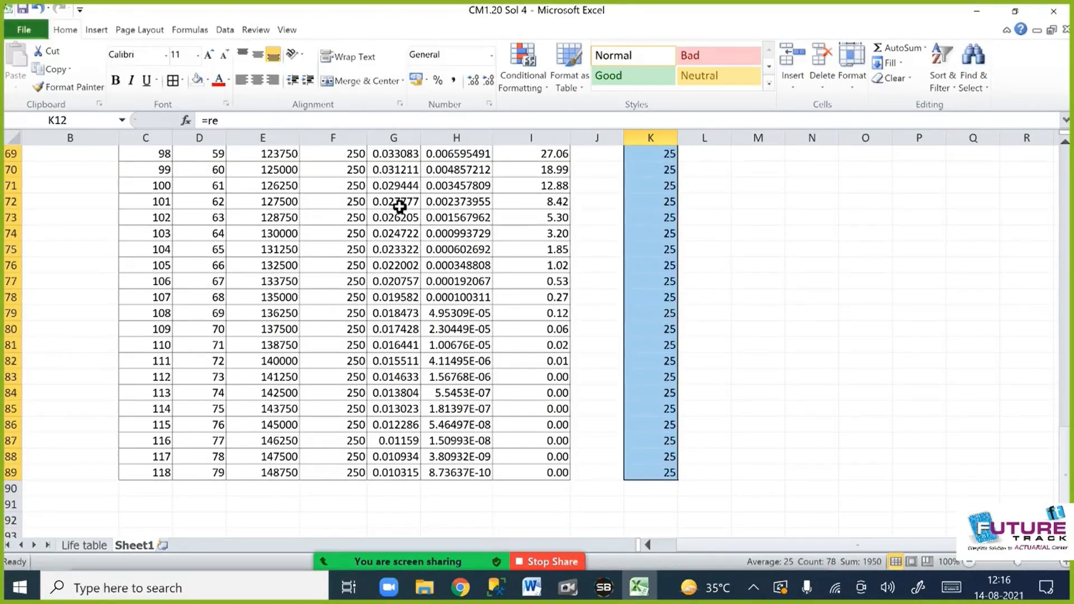
scroll(731, 312, "up", 3)
scroll(731, 312, "up", 20)
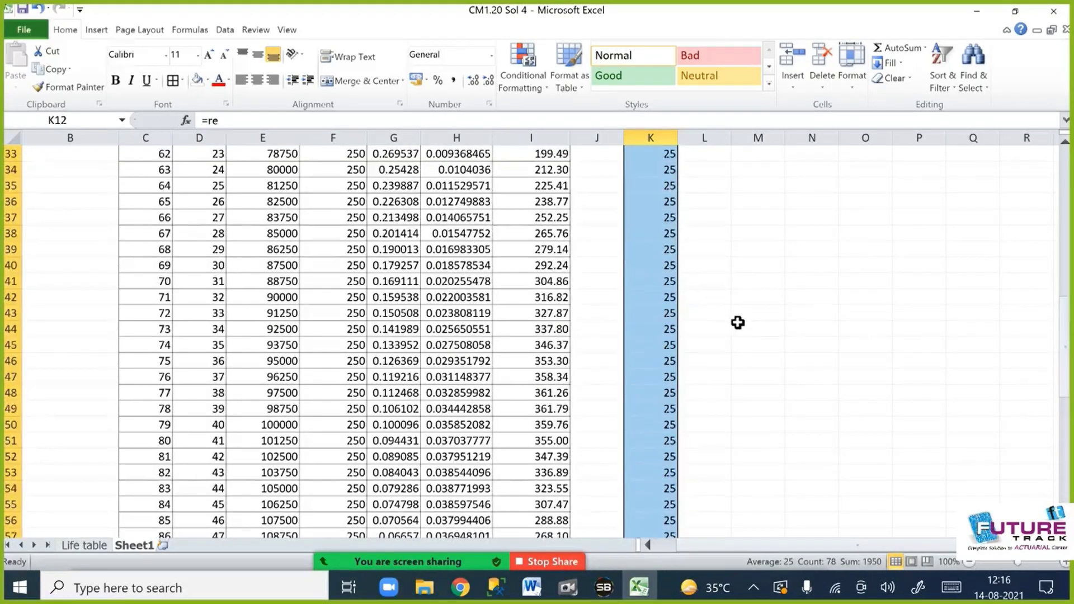
Enter the header "PV" in L10, beside the Expenses header.
left_click(714, 297)
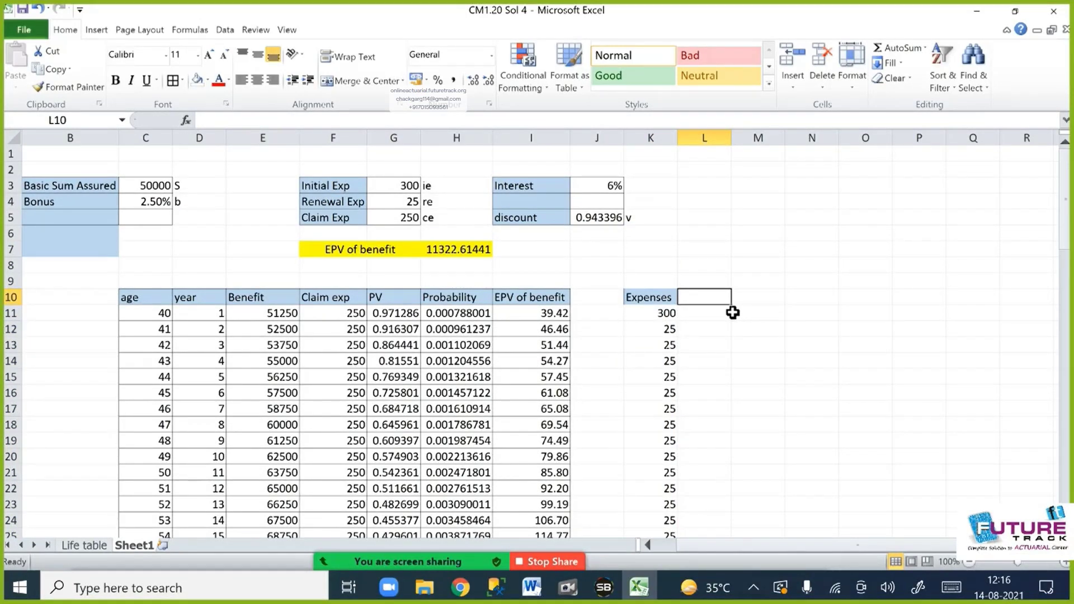
type("PV")
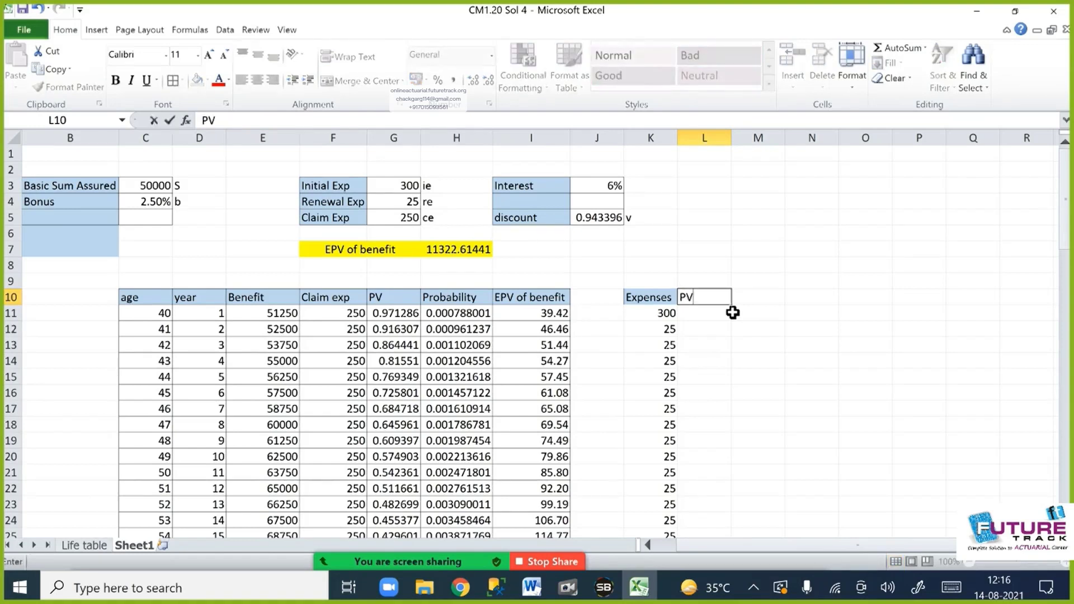
key("Return")
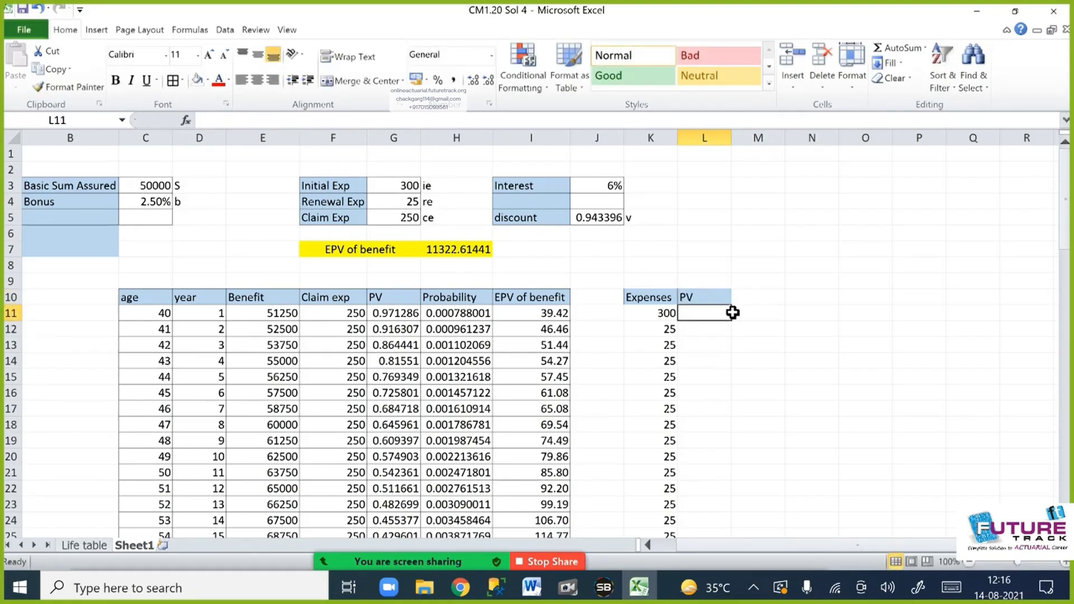
Check the renewal expenses timing in the Word assignment's Question 4 basis, highlighting the end of that line, and return to the Excel workbook.
left_click(547, 594)
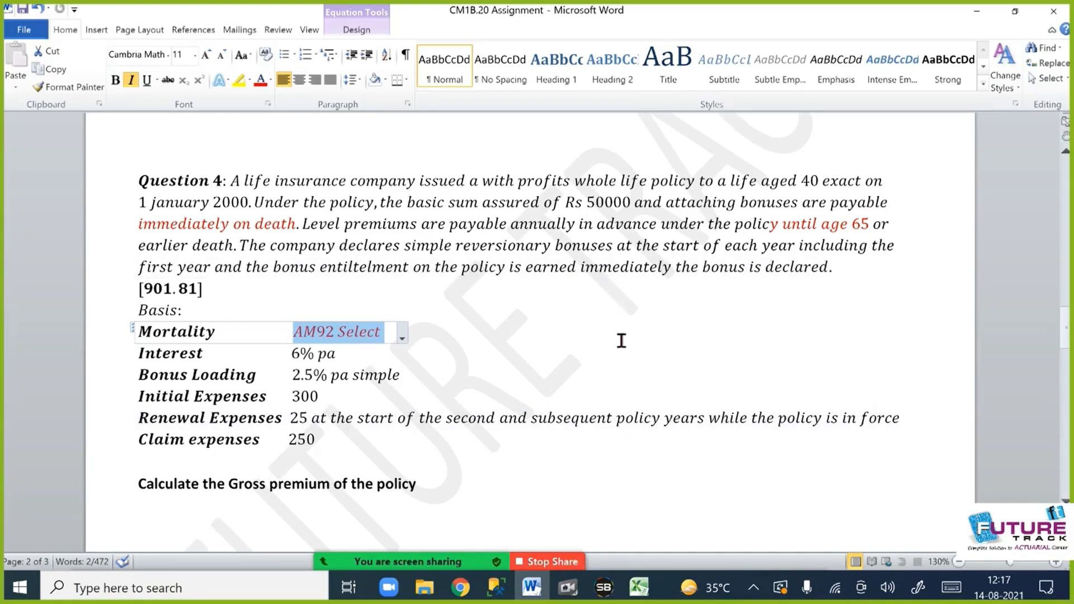
left_click_drag(557, 429, 921, 422)
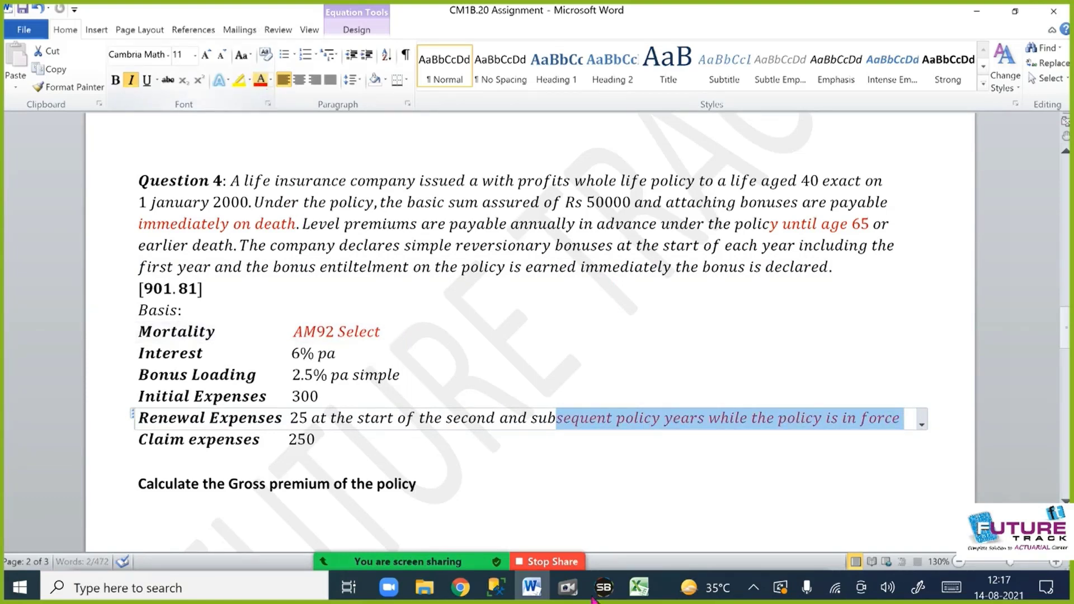
left_click(639, 588)
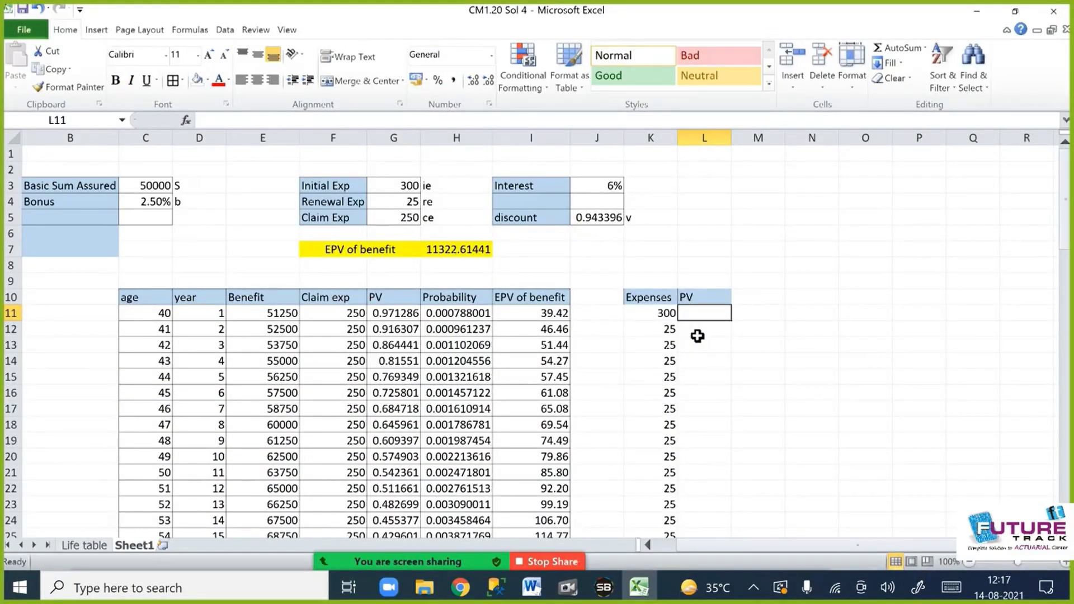
Enter the start-of-year discount factor =v^(D11-1) in L11 of the expenses PV column.
type("=v^")
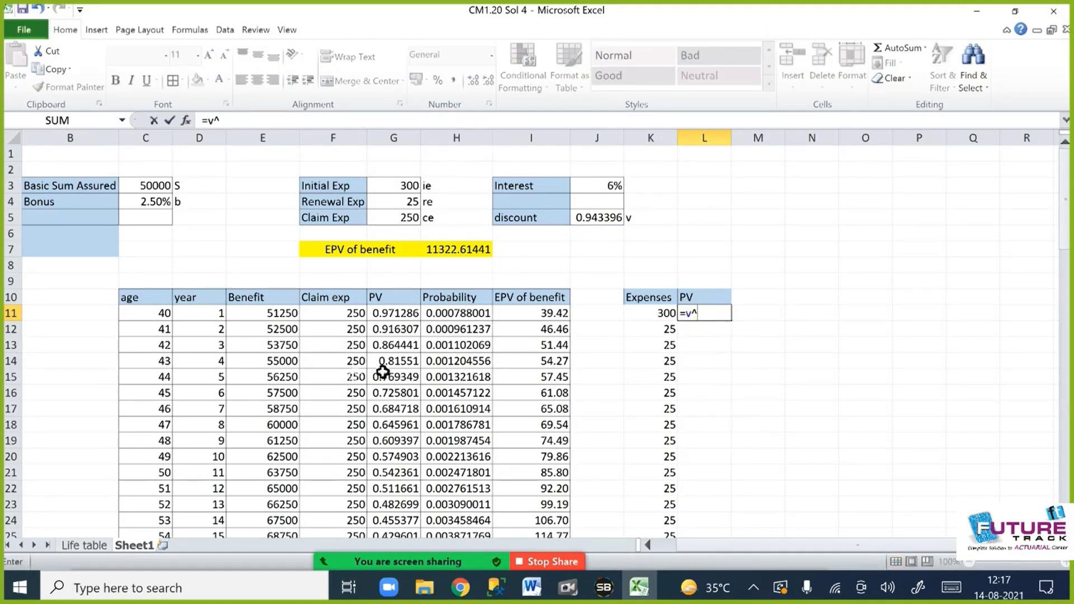
type("(")
left_click(209, 314)
type("-1)")
key("Return")
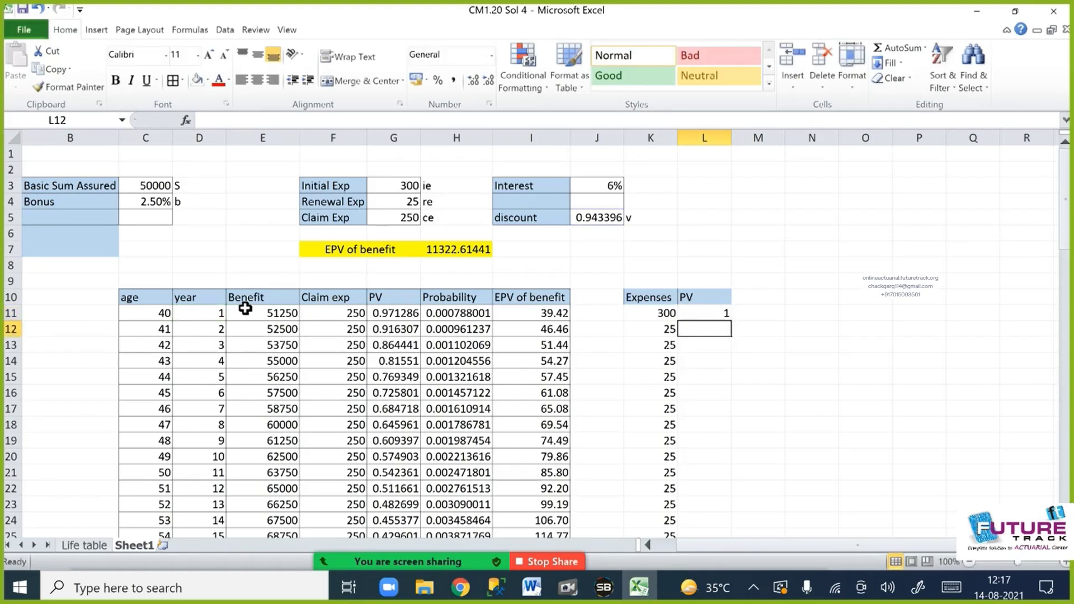
Fill the discount factor formula from L11 down the expenses PV column to L89.
left_click(673, 321)
key("ctrl+Down")
key("Right")
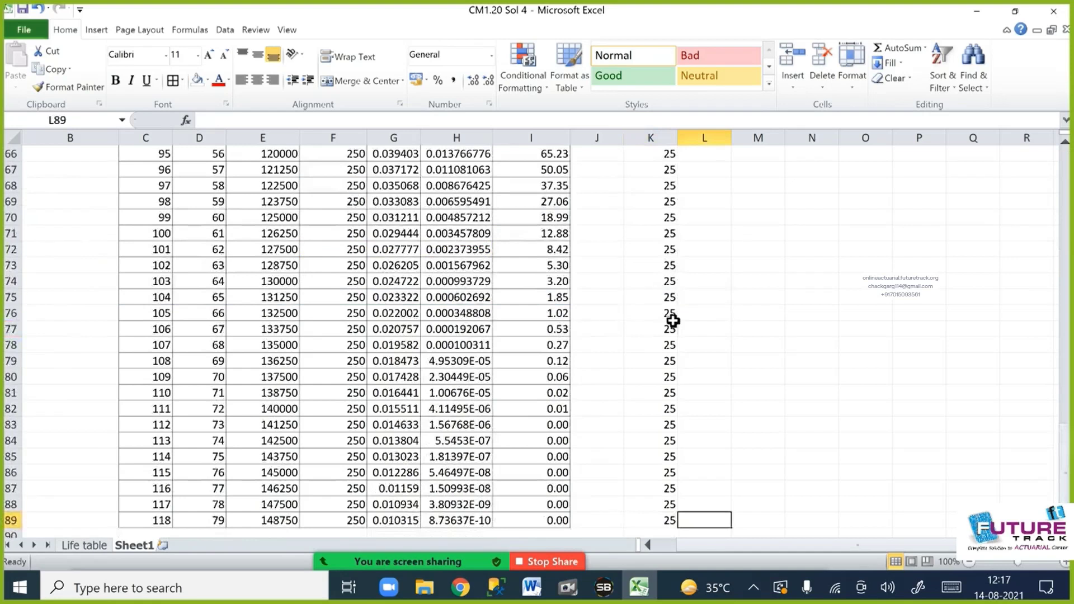
key("ctrl+shift+Up")
key("ctrl+d")
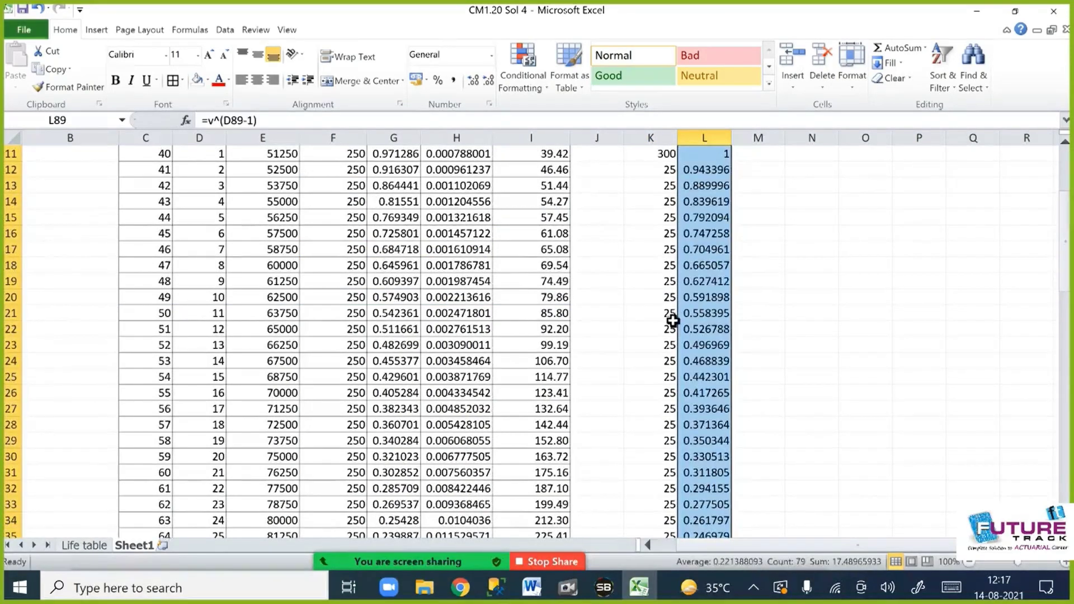
Enter the header "Probability" in M10, beside the expenses PV header.
key("ctrl+Up")
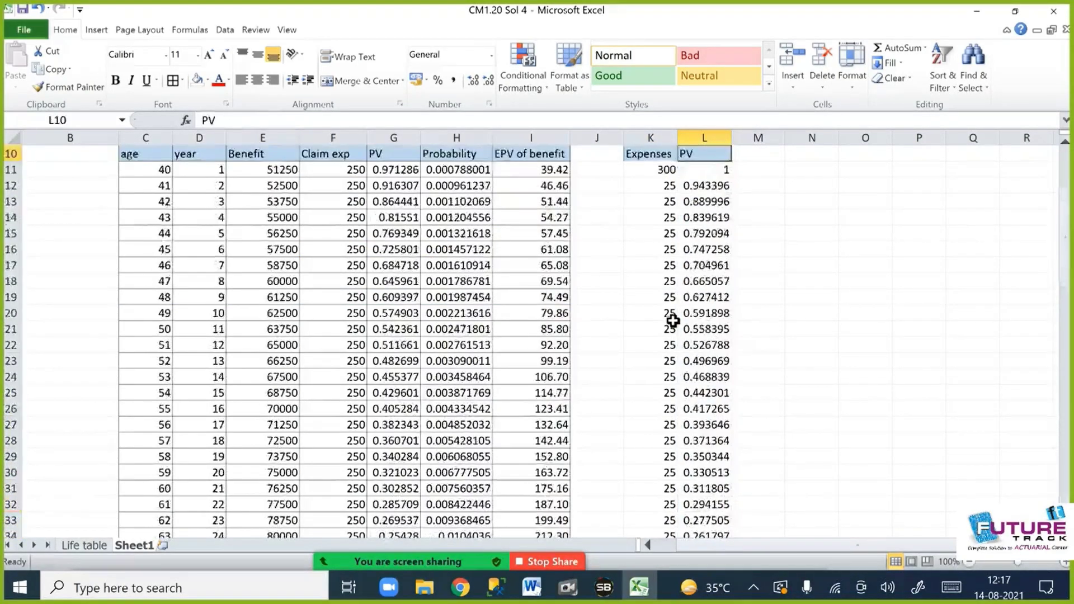
key("ctrl+Up")
key("Down")
key("Down")
key("Down")
key("Down")
key("Down")
key("Down")
key("Down")
key("Down")
key("Down")
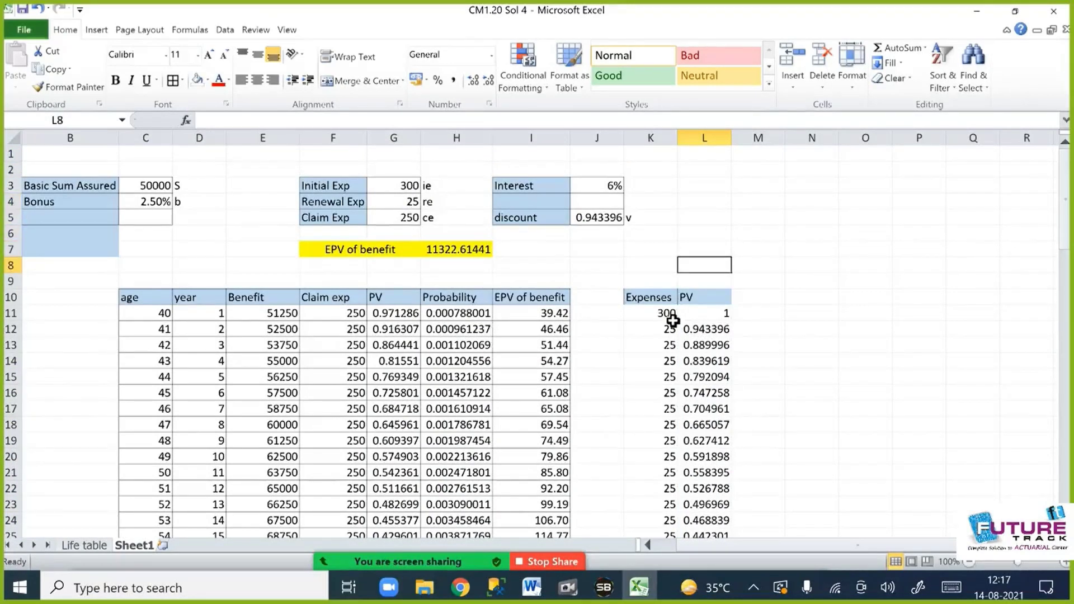
key("Right")
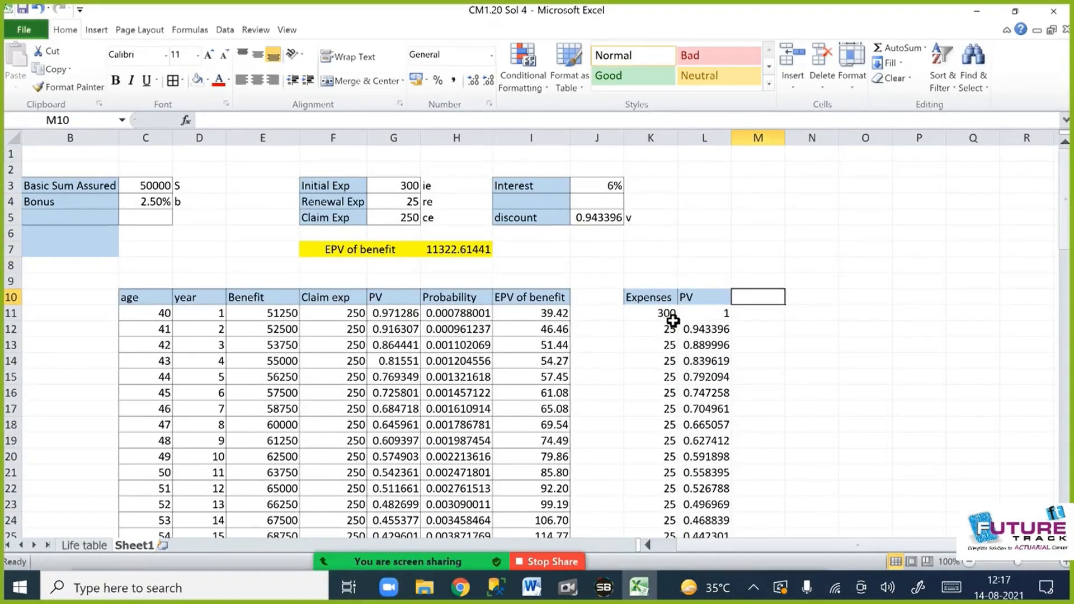
type("Probability")
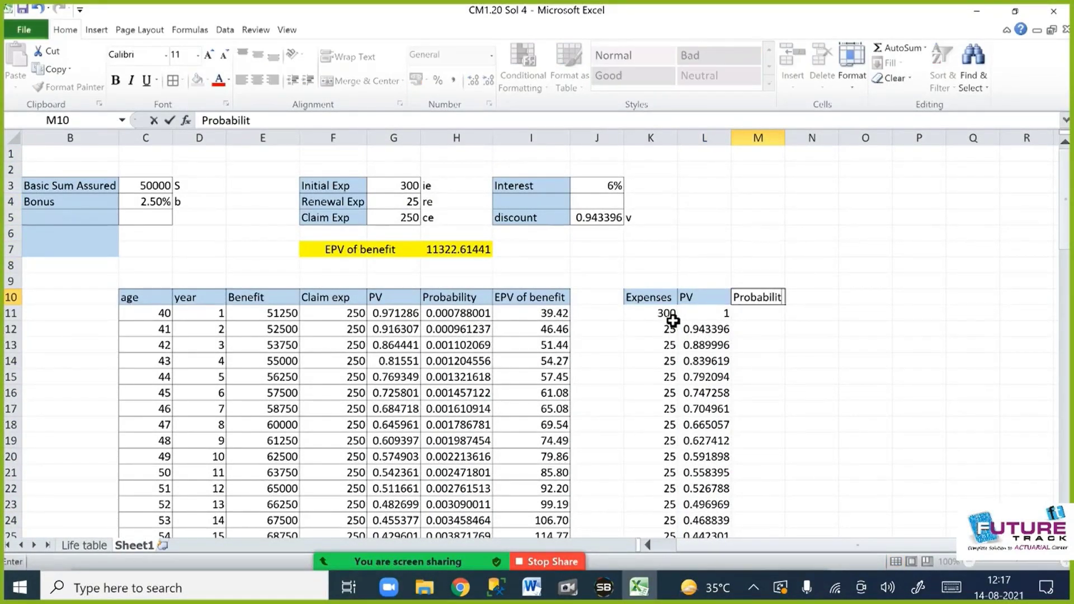
Note the first-year survival probability as the text l[40]/l[40] in N11.
key("Right")
key("Down")
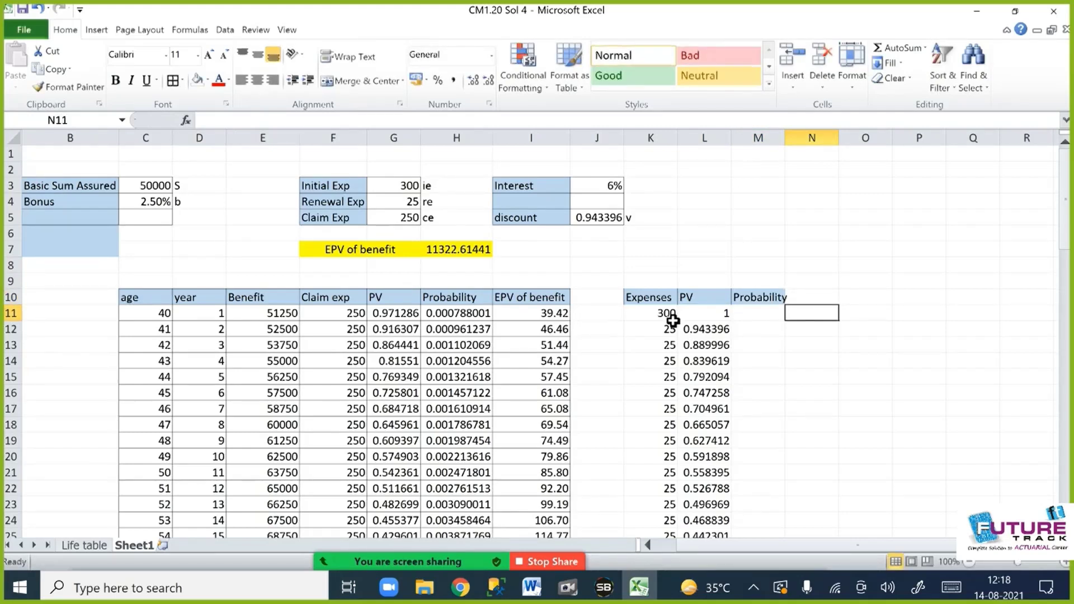
type("l[40")
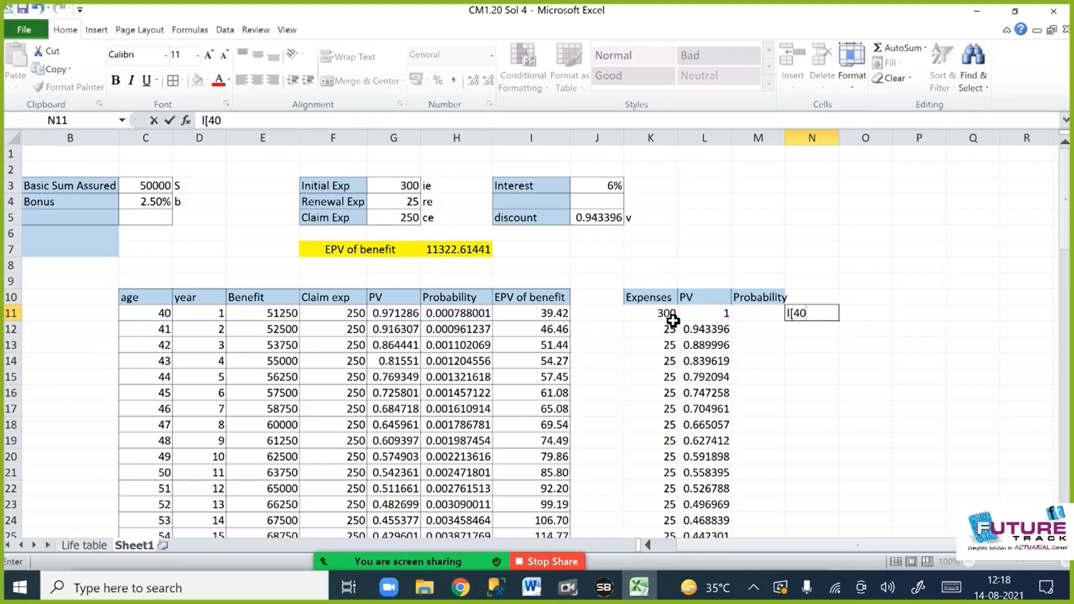
type("]/l[40]")
key("Return")
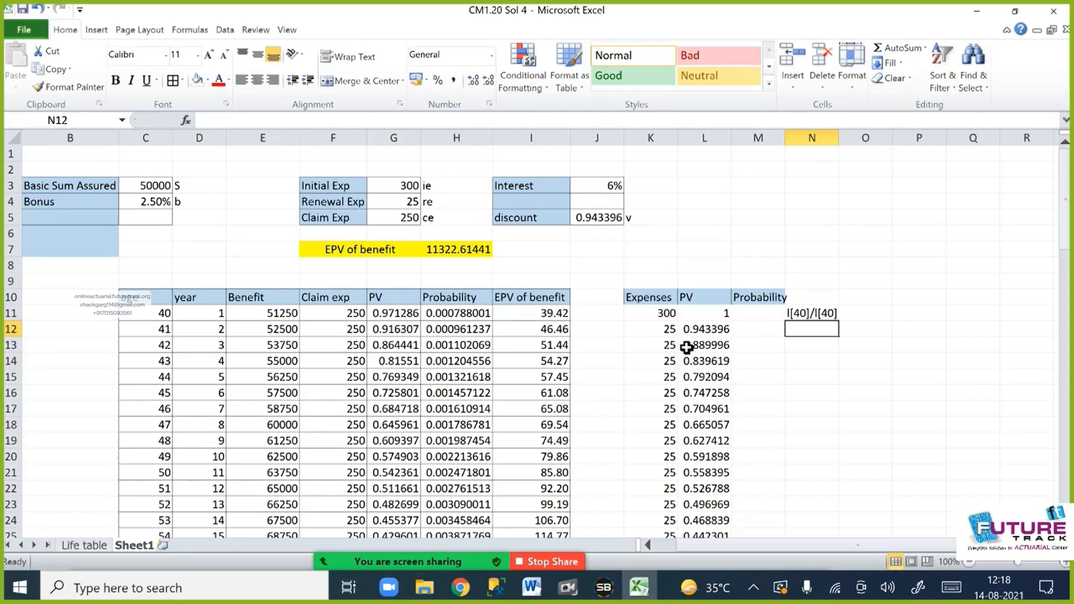
Note the second-year survival probability as the text l[40]+1/l[40] in N12.
type("l40")
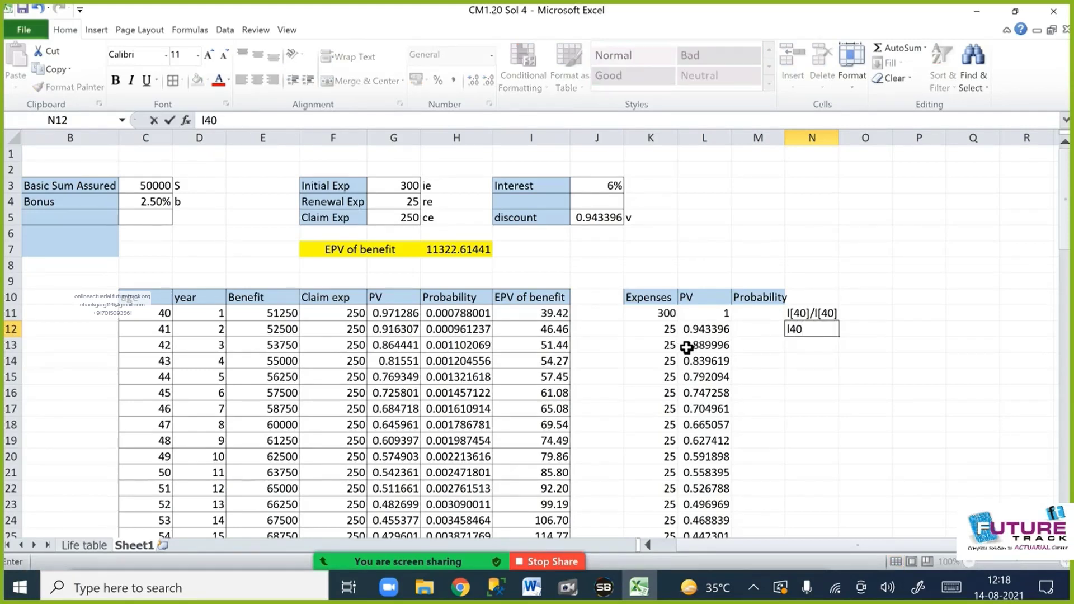
key("BackSpace")
key("BackSpace")
type("[40]")
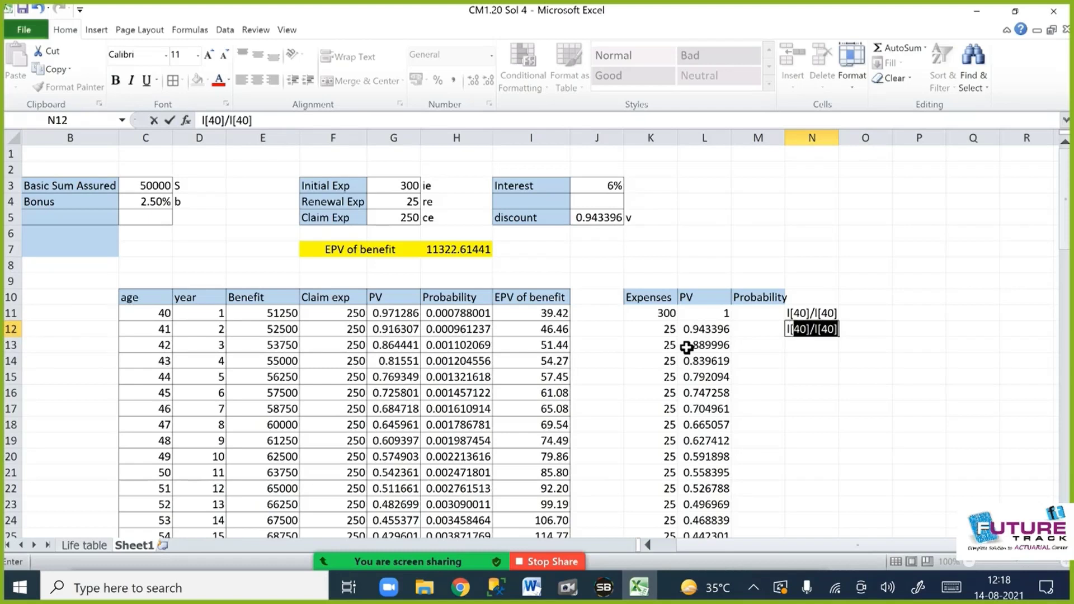
type("+1")
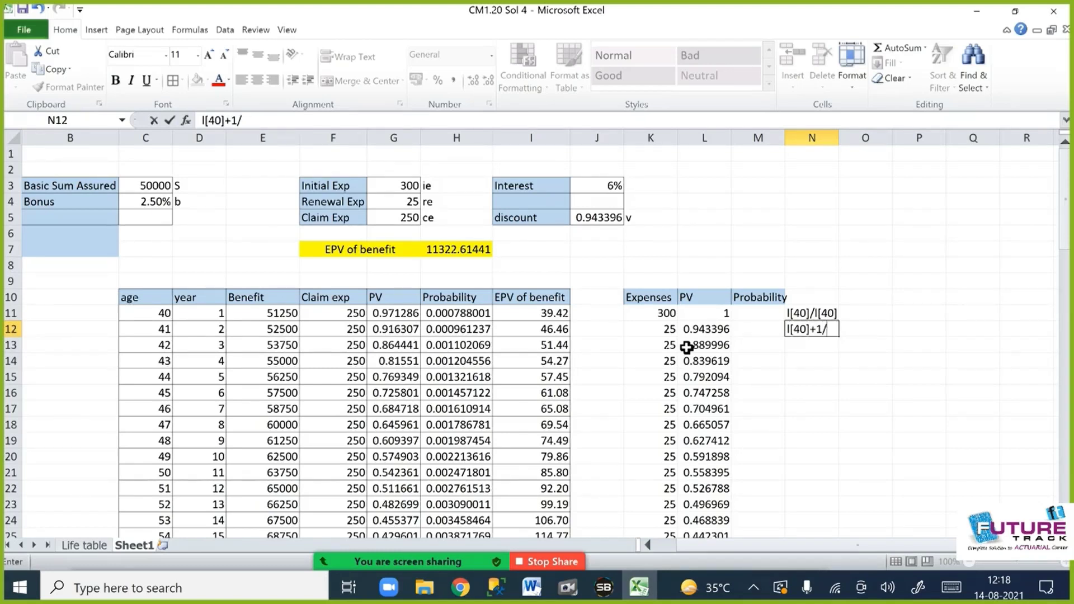
type("/l[40]")
key("Return")
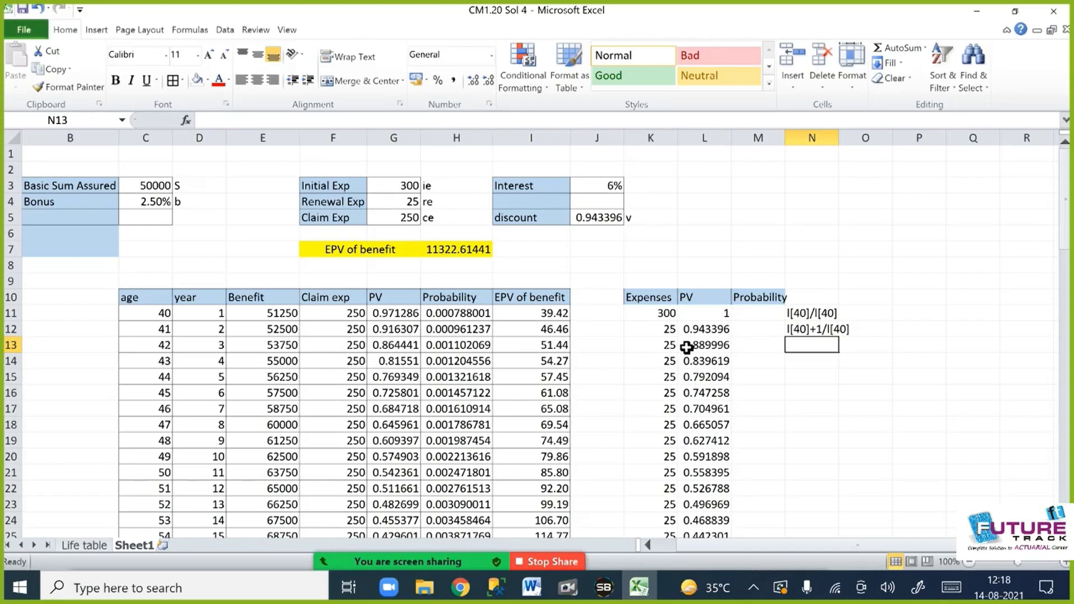
Note the third- and fourth-year survival probabilities as the text l42/l[40] in N13 and l43/l[40] in N14.
type("l43")
key("BackSpace")
type("2")
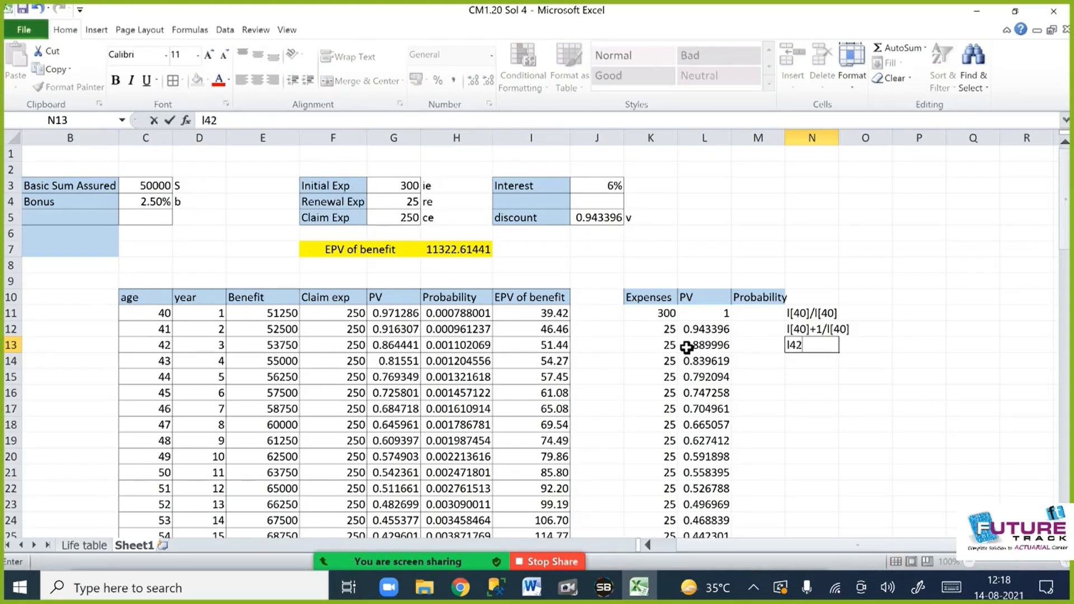
type("/l[40]")
key("Return")
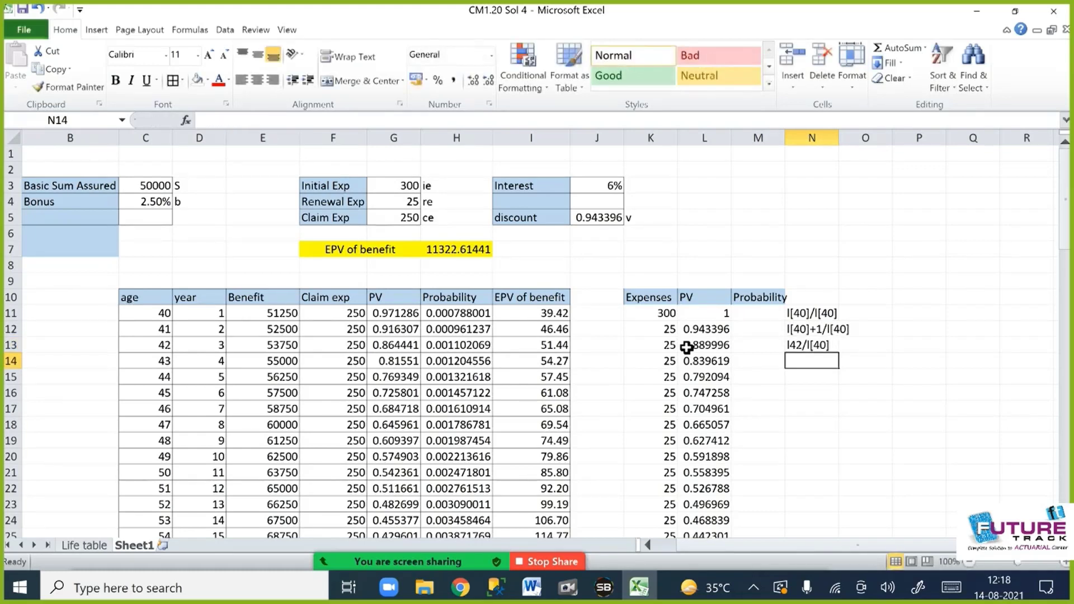
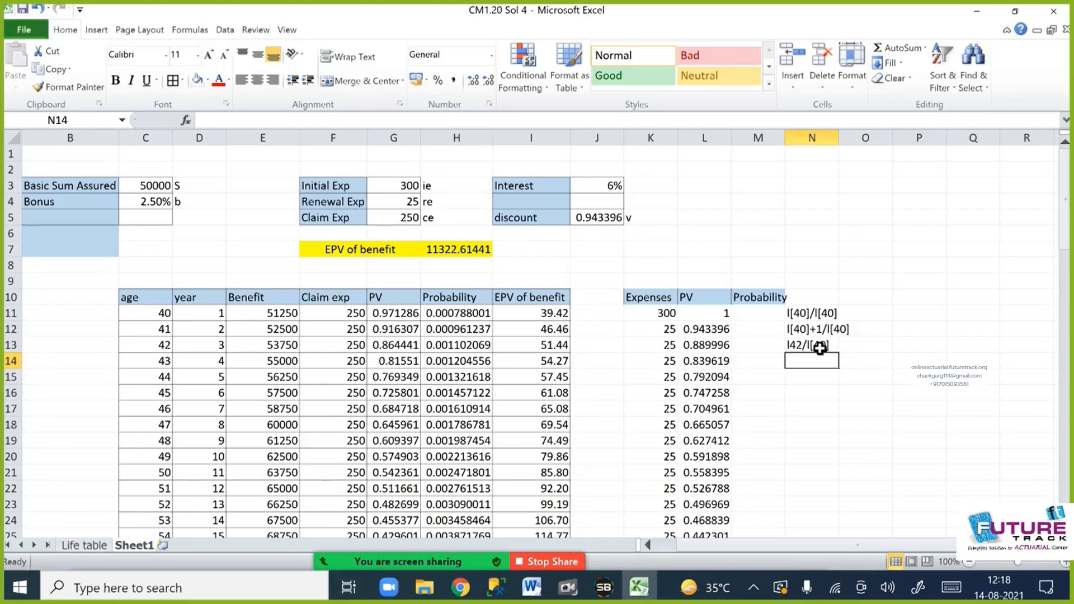
type("l")
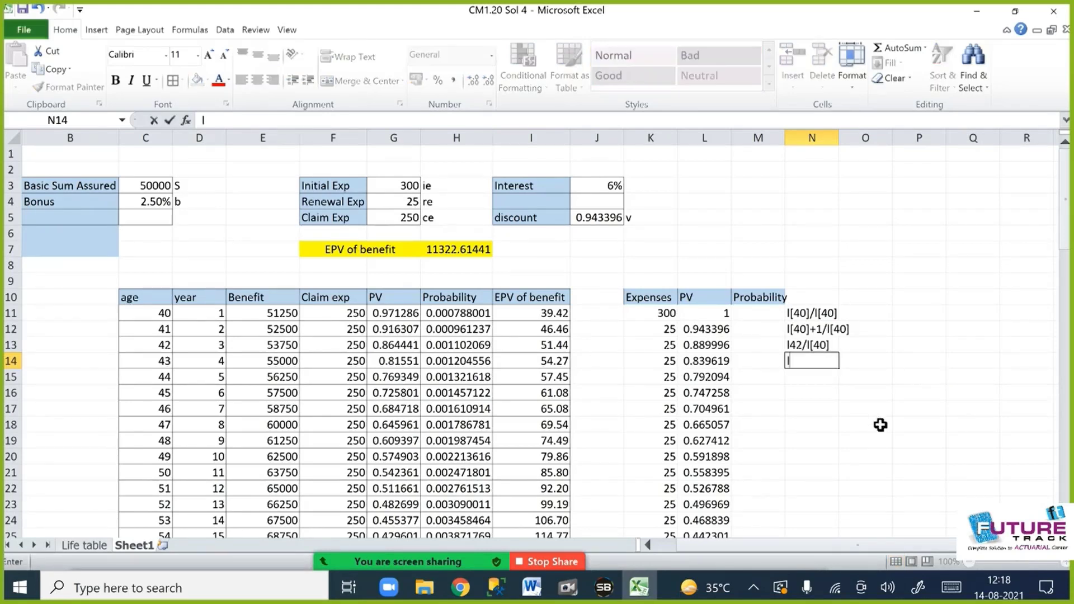
type("43/l[40]")
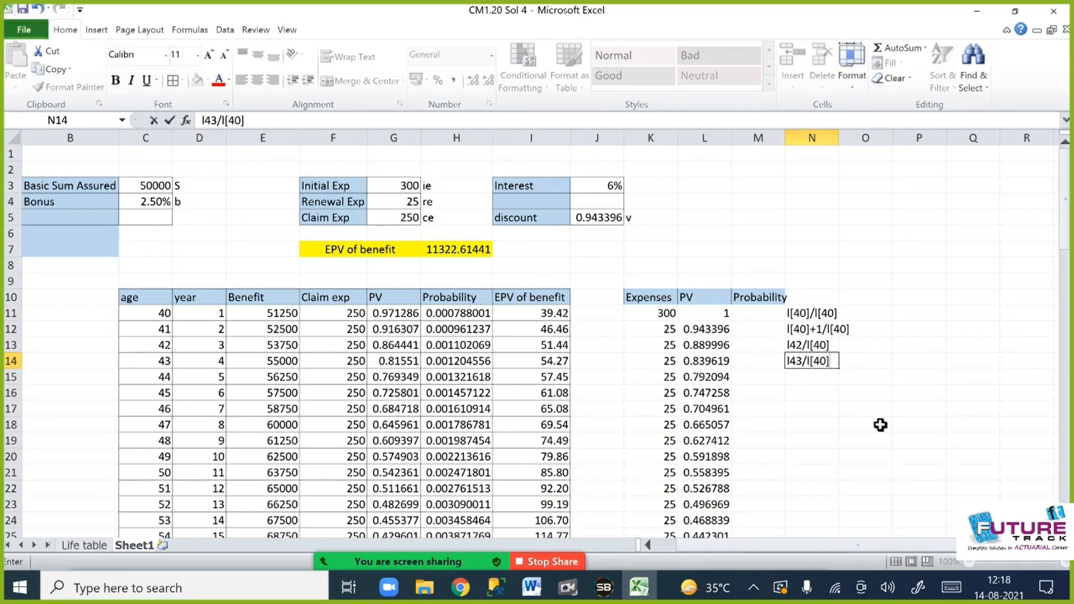
key("Return")
Enter the first survival probability in M11 as ='Life table'!B27/'Life table'!B27, using the select l[x] value at age 40.
left_click(758, 317)
type("=")
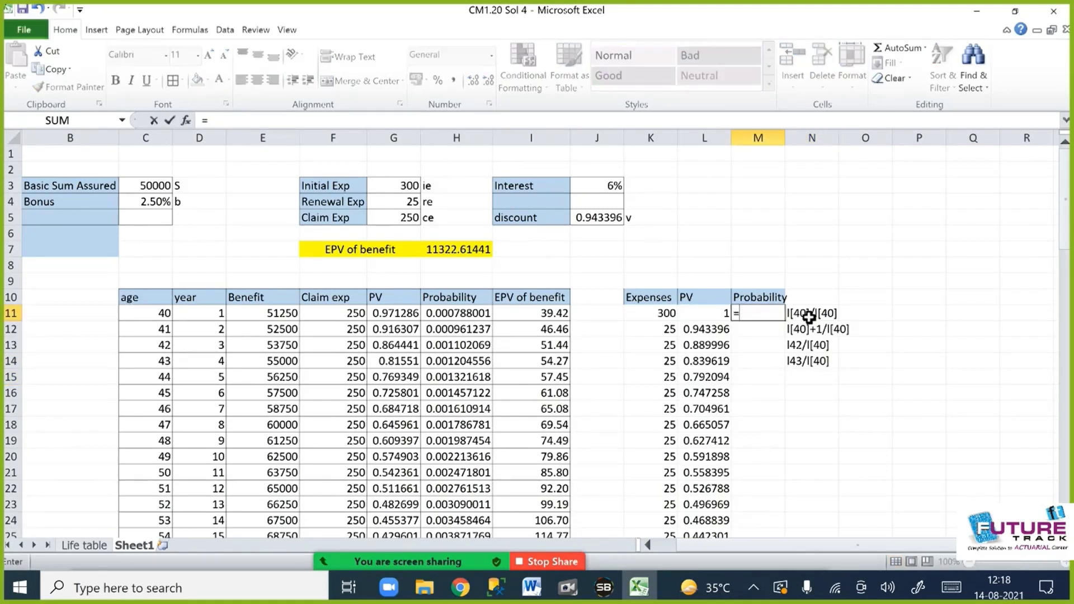
left_click(83, 547)
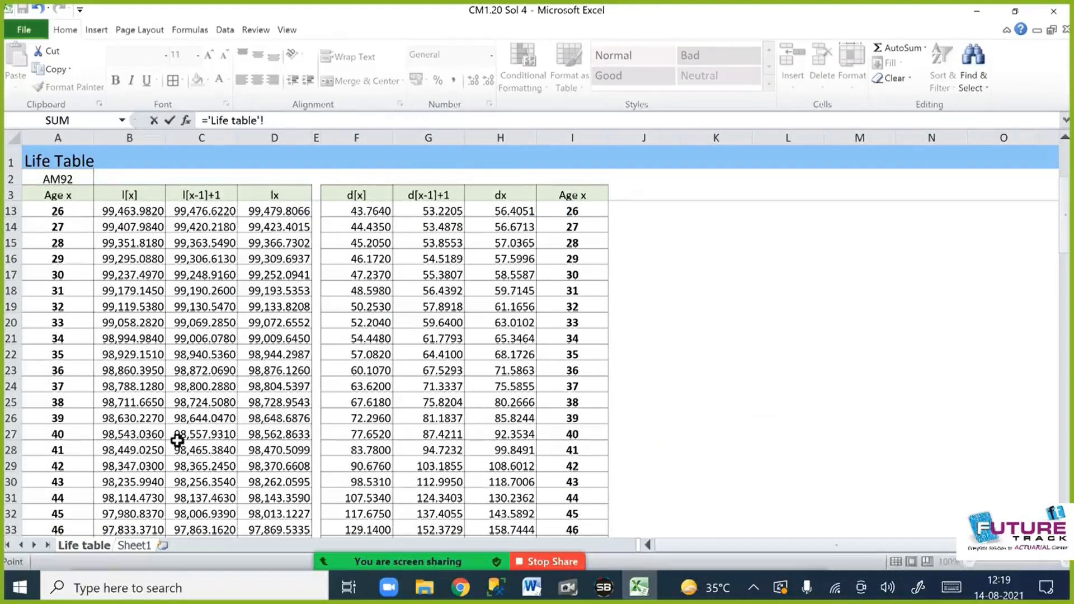
left_click(126, 437)
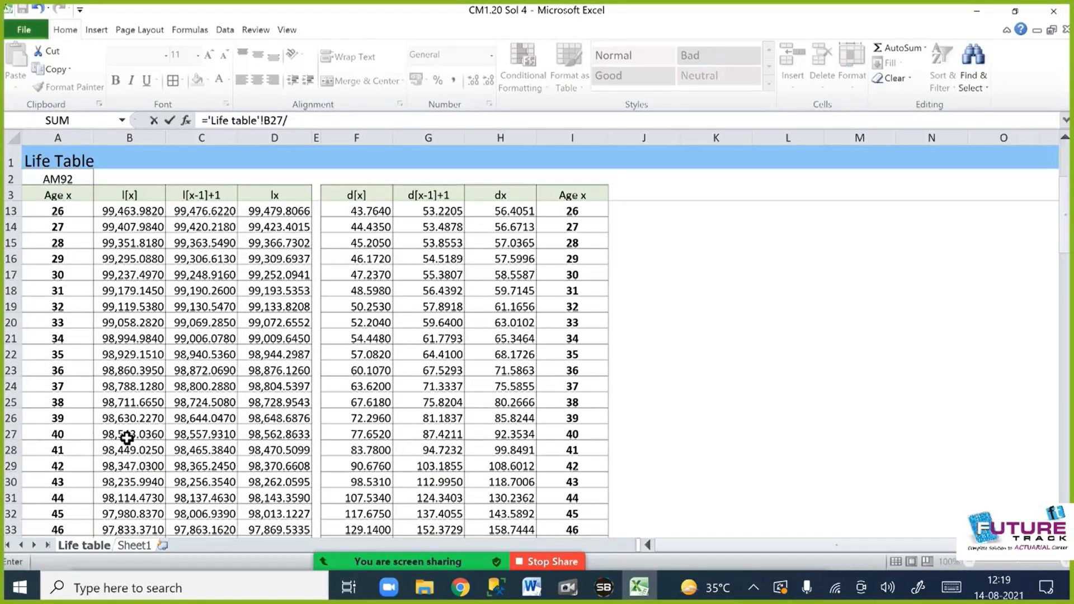
type("/")
left_click(139, 437)
key("Escape")
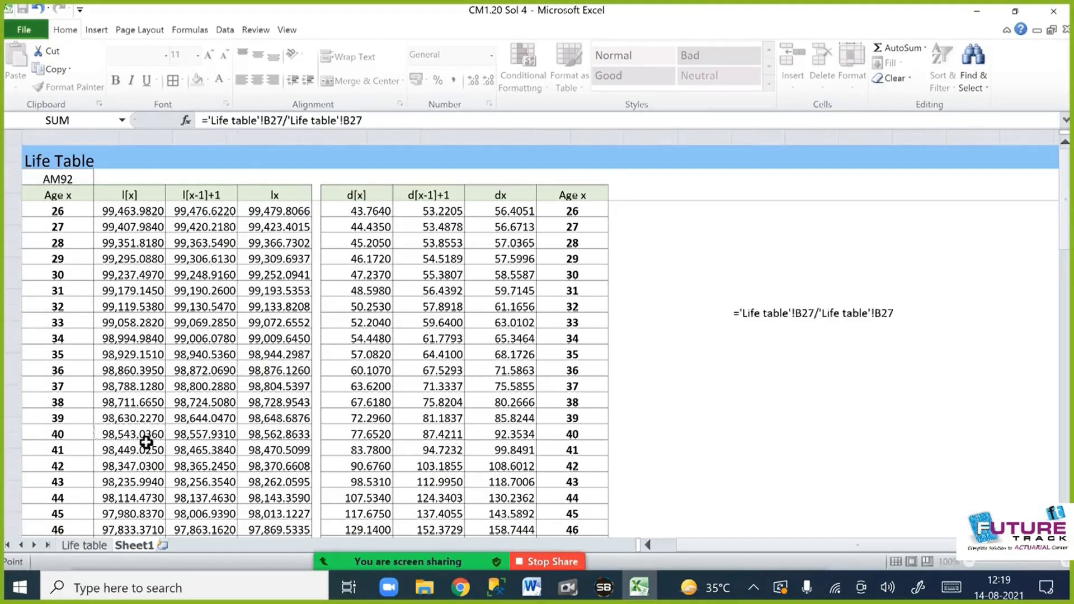
Enter the second survival probability in M12 as ='Life table'!C28/'Life table'!B27, dividing l[x-1]+1 at age 41 by l[40].
type("=")
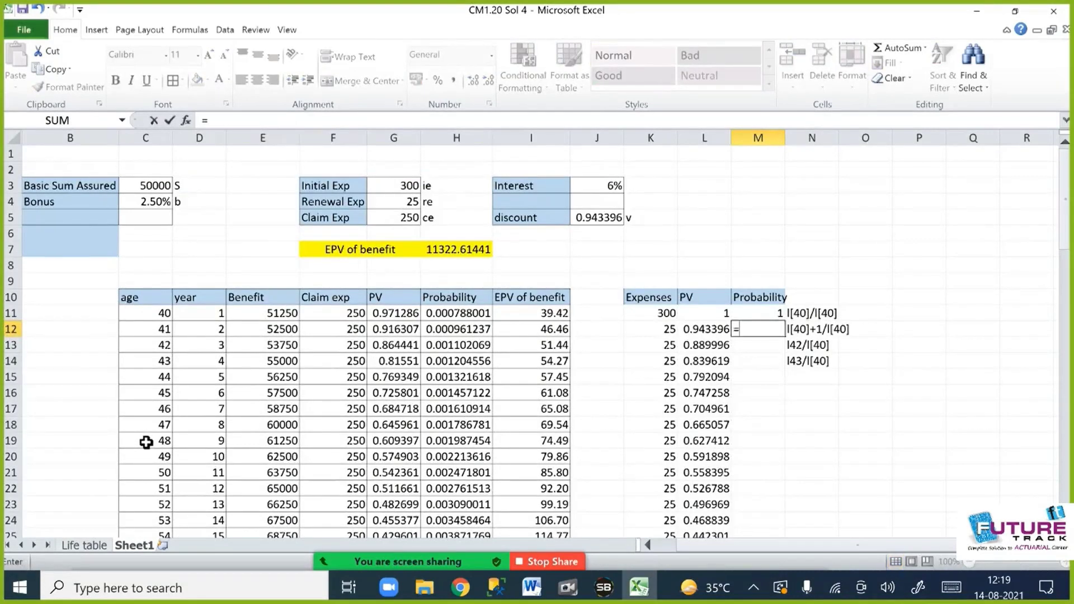
left_click(85, 546)
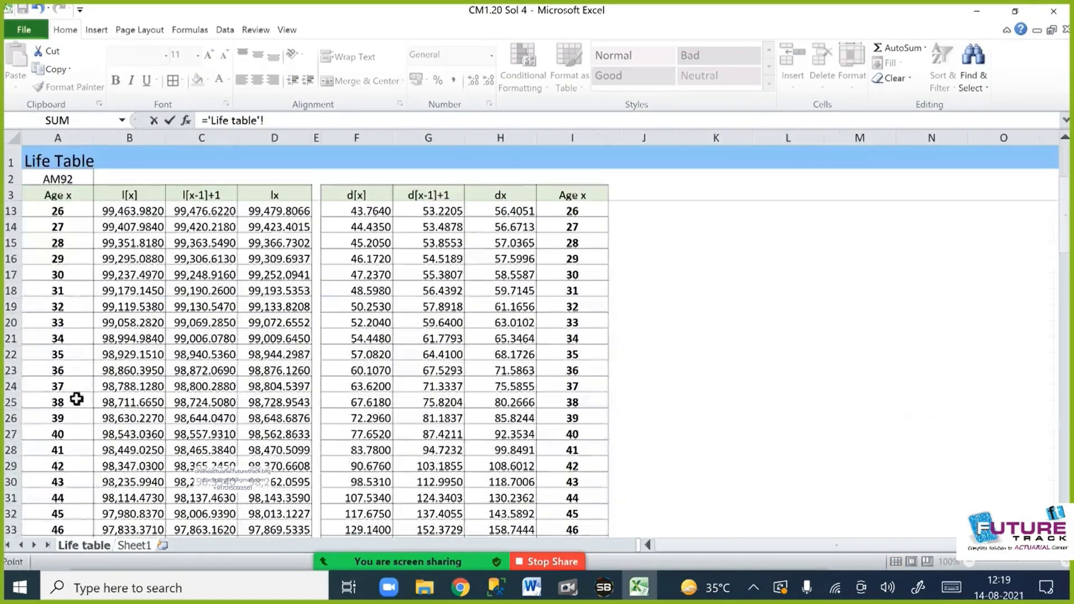
left_click(192, 456)
type("/")
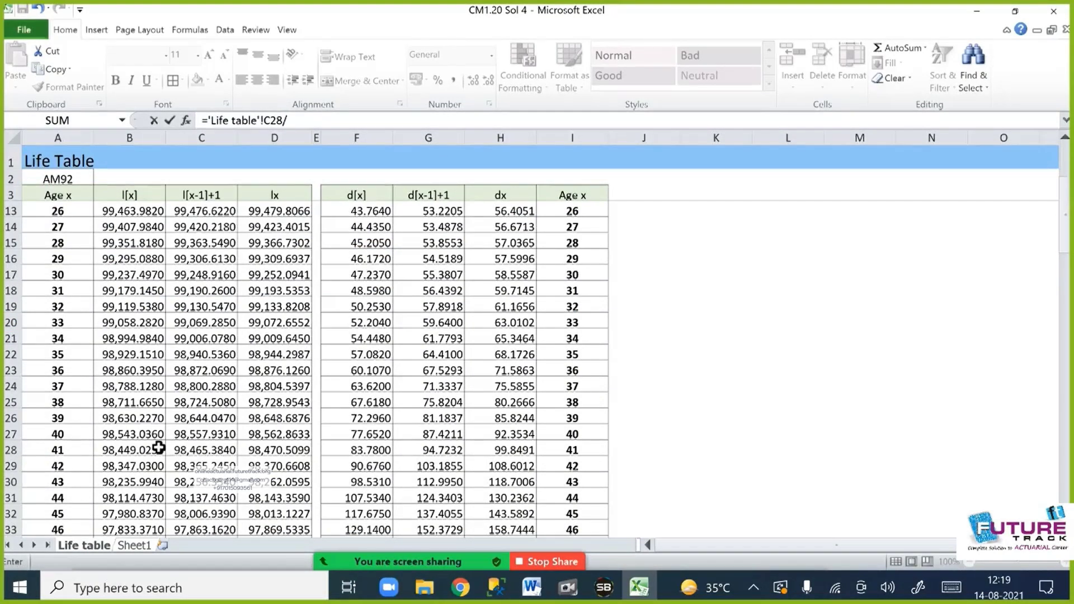
left_click(121, 440)
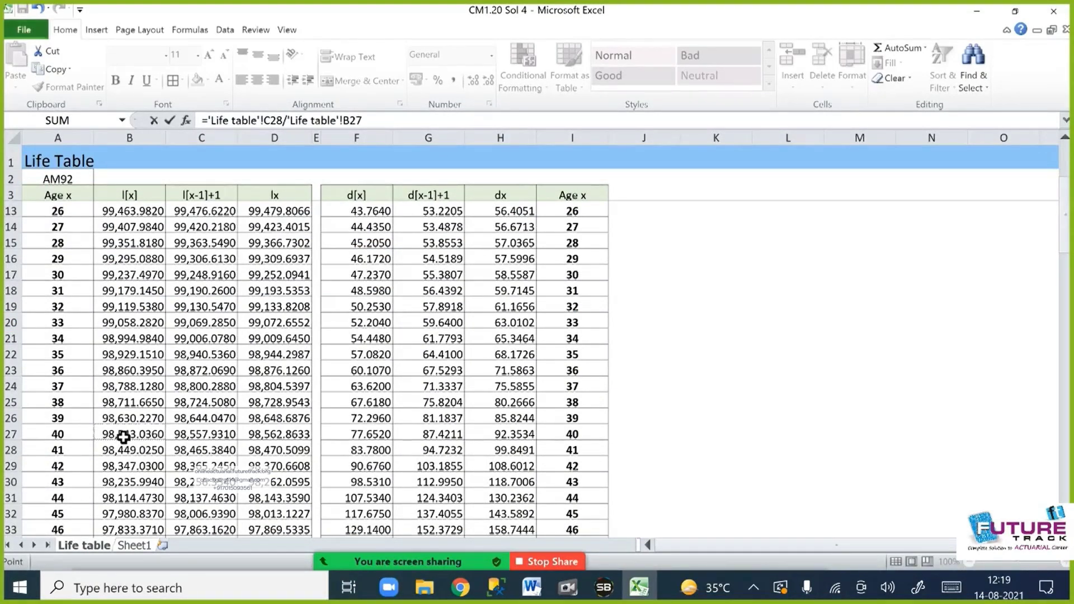
key("Return")
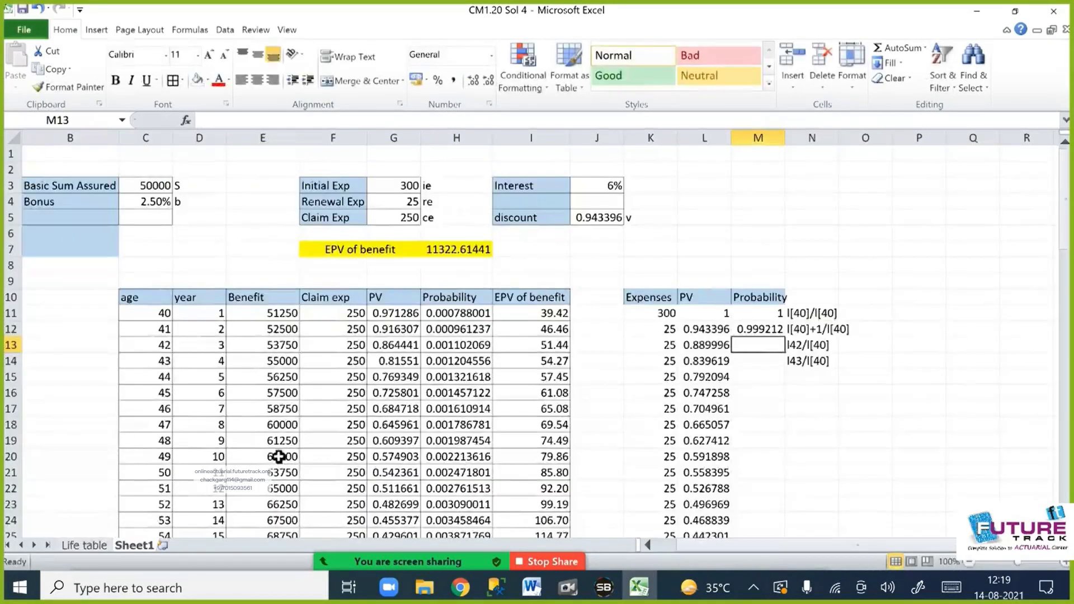
Enter the third survival probability in M13, dividing lx at age 42 ('Life table'!D29) by l[40] ('Life table'!B27) as an absolute reference.
type("=")
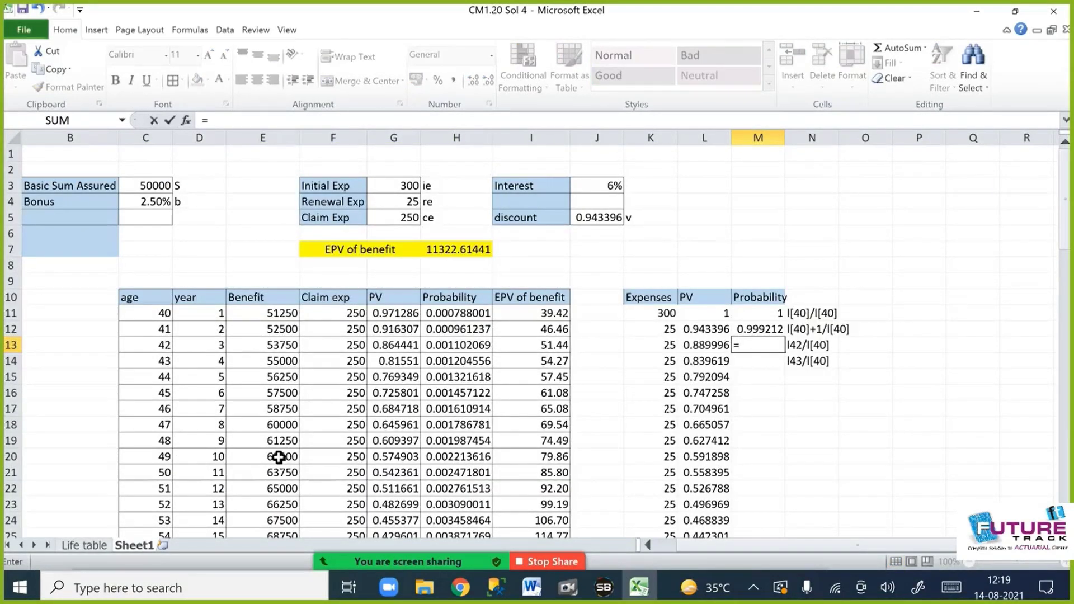
left_click(96, 545)
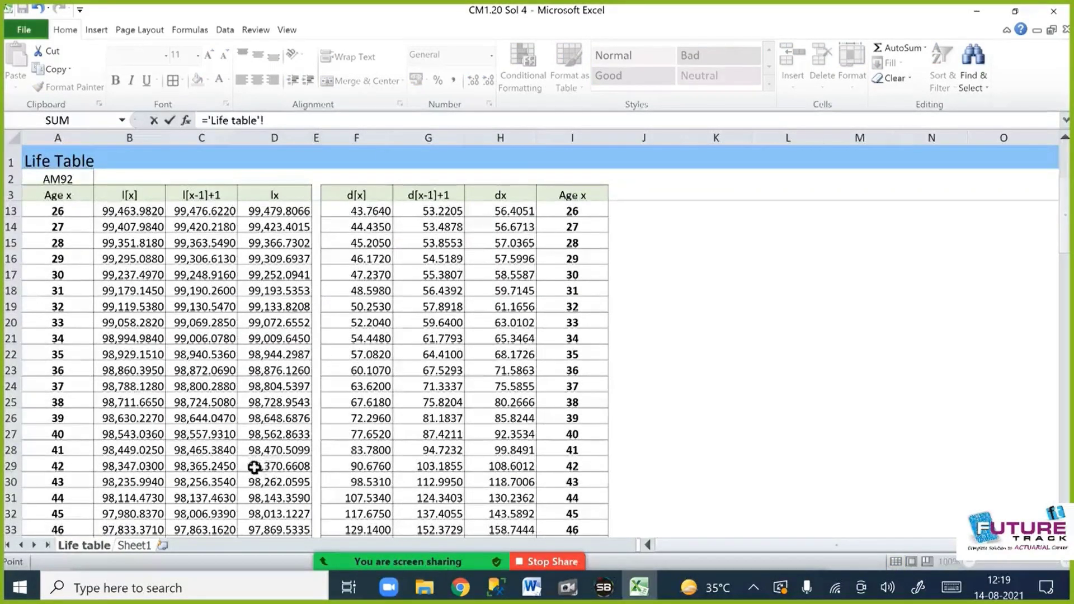
left_click(273, 467)
type("/")
left_click(145, 433)
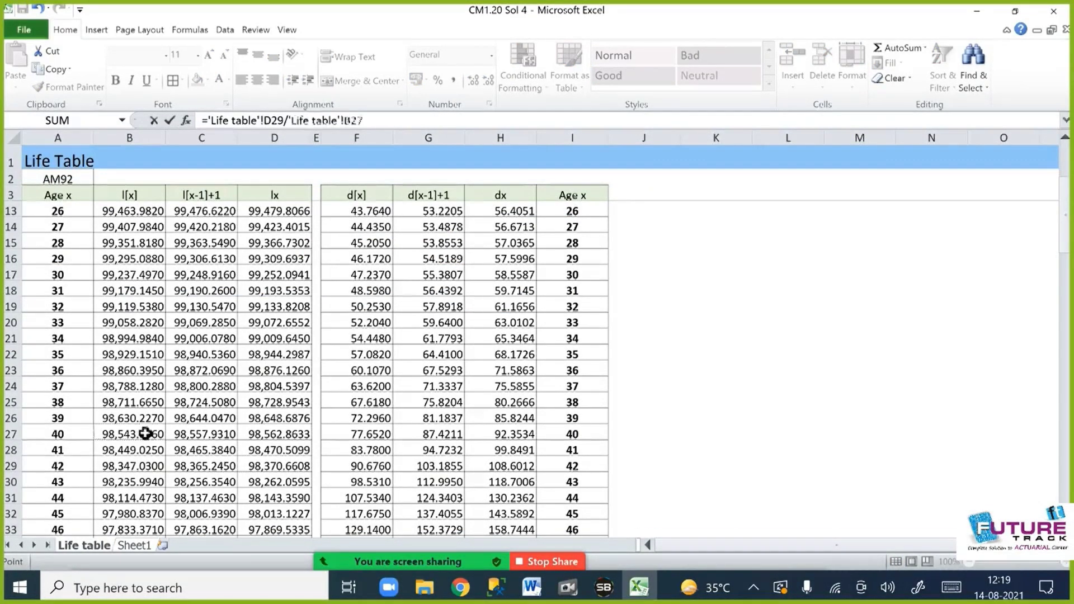
key("F4")
key("Return")
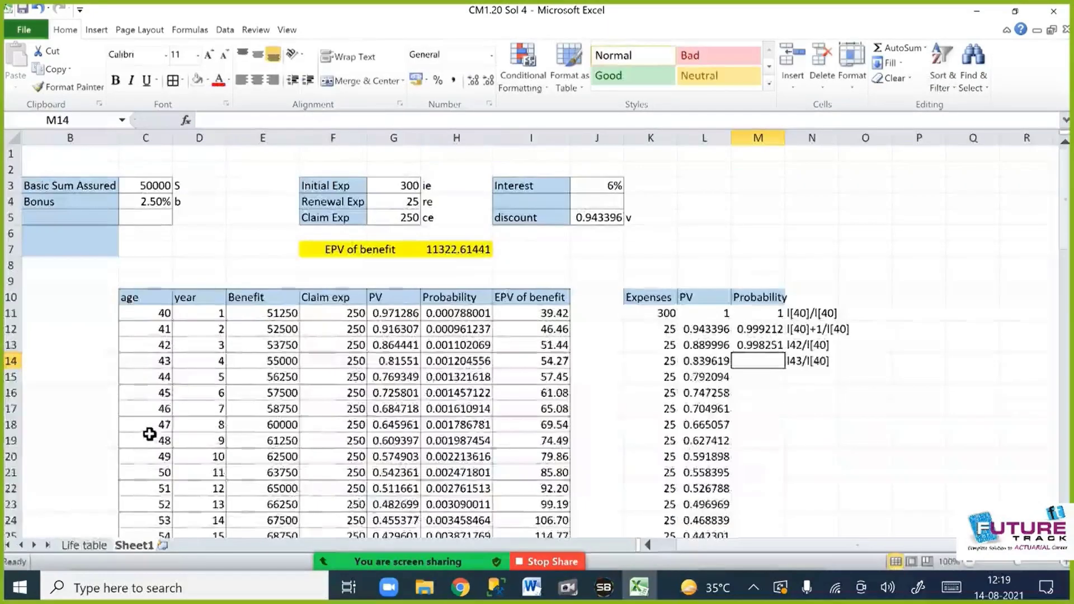
Fill the survival probability formula from M13 down to M89, the age 118 row.
key("Left")
key("ctrl+Down")
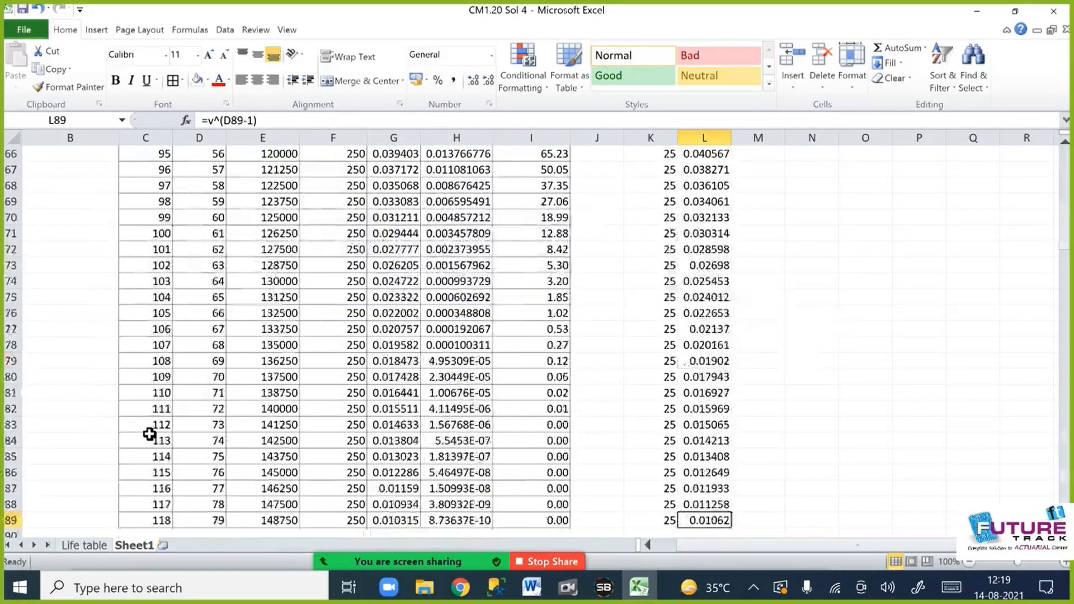
key("Down")
type("0")
key("BackSpace")
type("=")
key("Right")
key("ctrl+z")
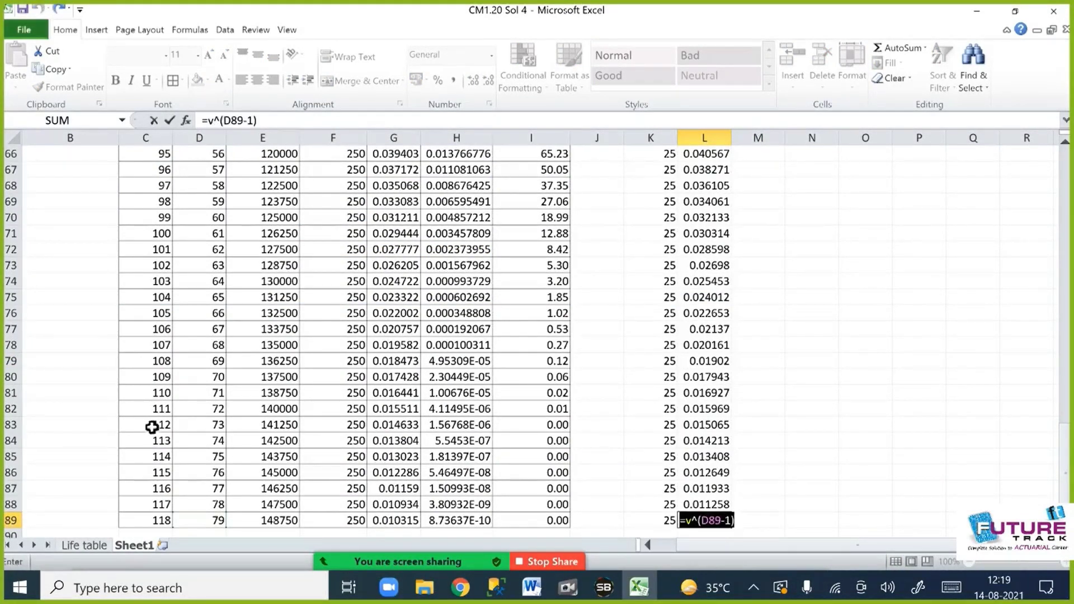
key("Return")
key("Right")
key("Up")
key("ctrl+shift+Up")
key("ctrl+d")
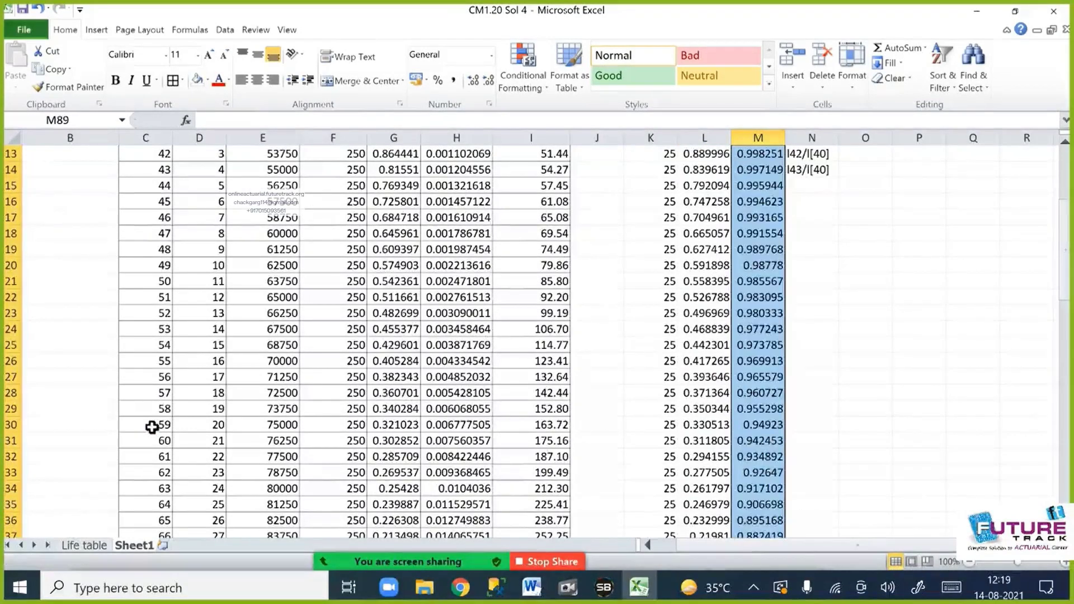
key("ctrl+Up")
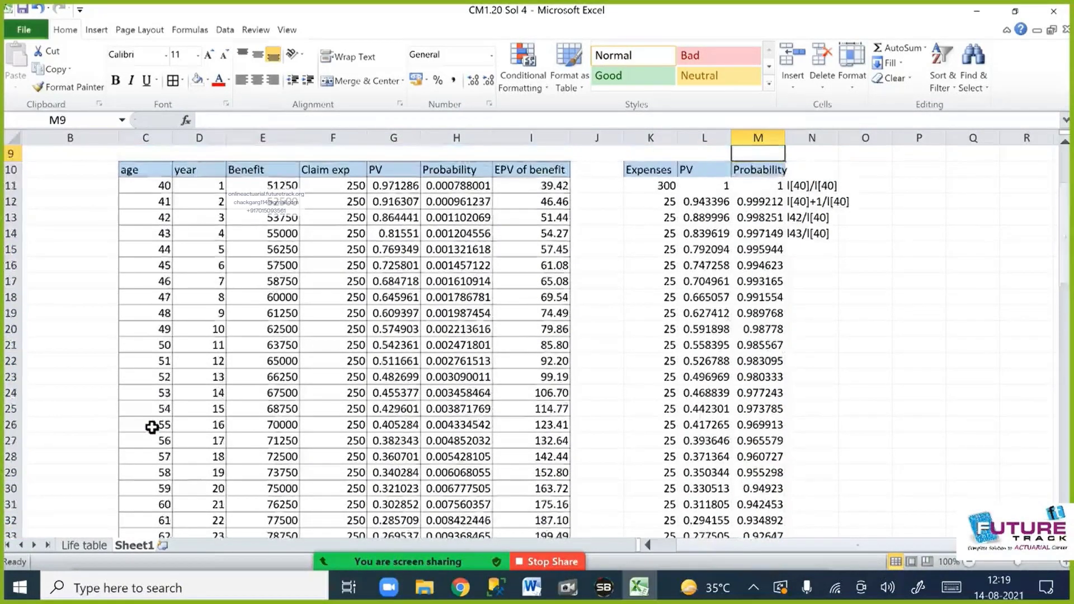
Clear the survival probability text notes from N11:N14.
scroll(152, 427, "up", 1)
key("Down")
key("Right")
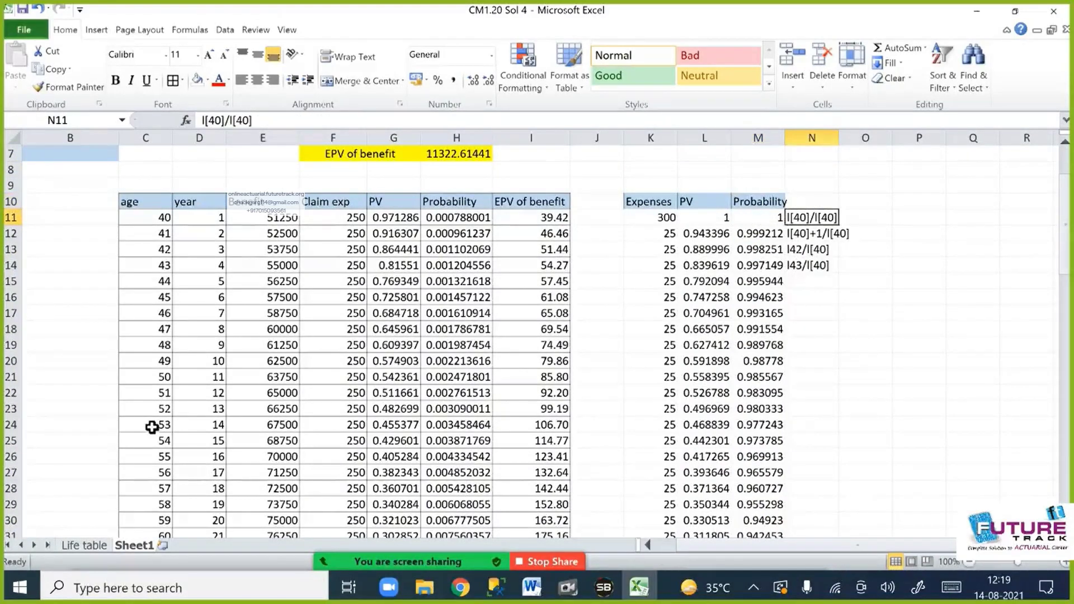
key("shift+Down")
key("shift+Down")
key("shift+Down")
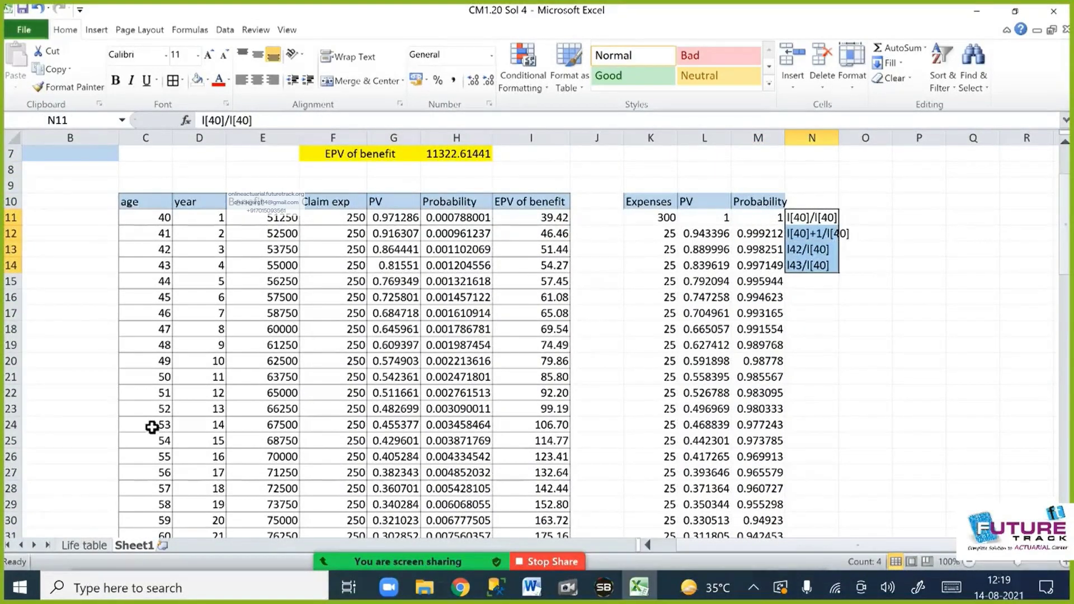
key("Delete")
Add the column heading "EPV of benefit" in N10 beside the expense probabilities.
key("Up")
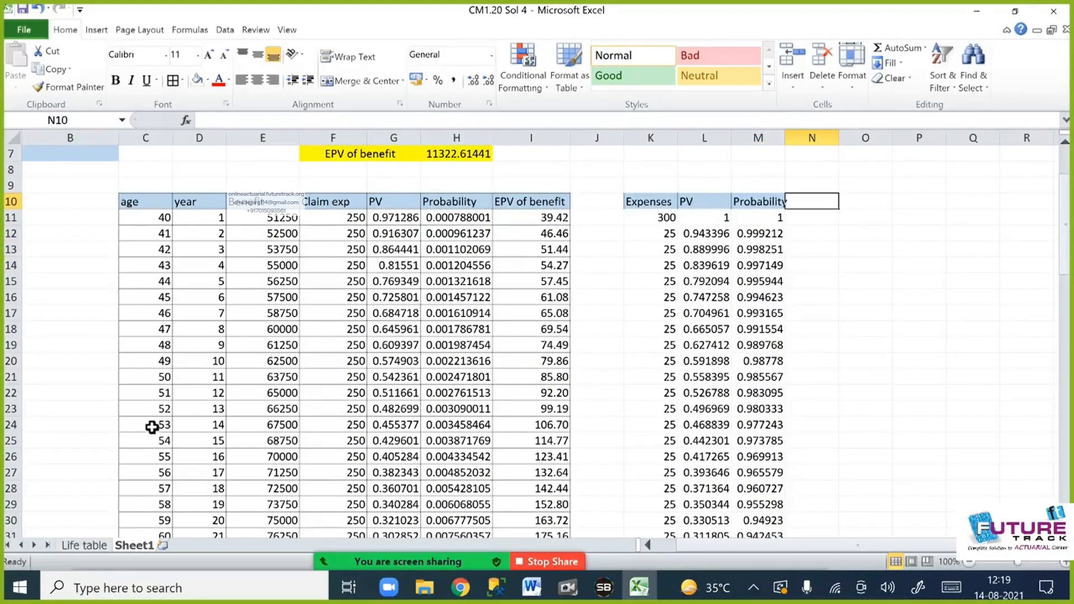
type("EPV pf")
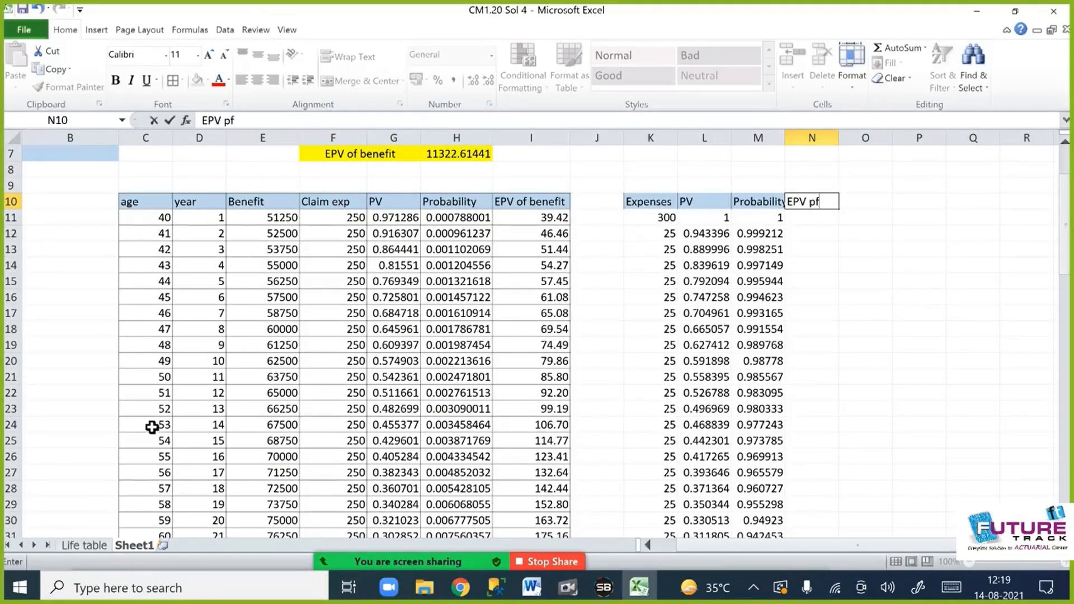
key("BackSpace")
key("BackSpace")
key("BackSpace")
type("of beneft")
key("BackSpace")
type("it")
key("Return")
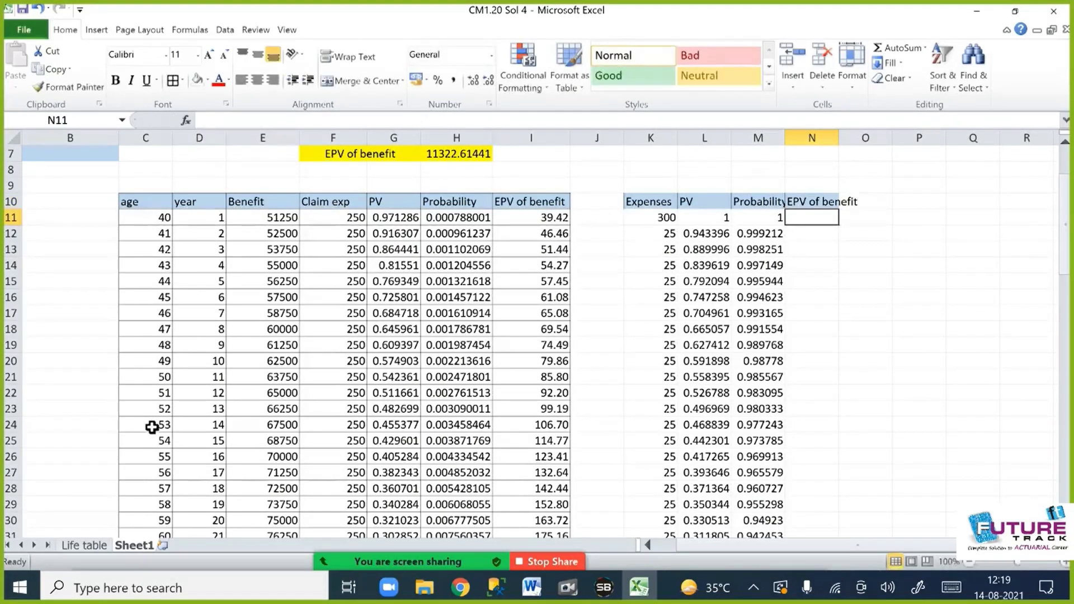
Enter the first expense EPV in N11 as =K11*L11*M11, multiplying expense, PV and probability.
type("=")
key("Left")
key("Left")
key("Left")
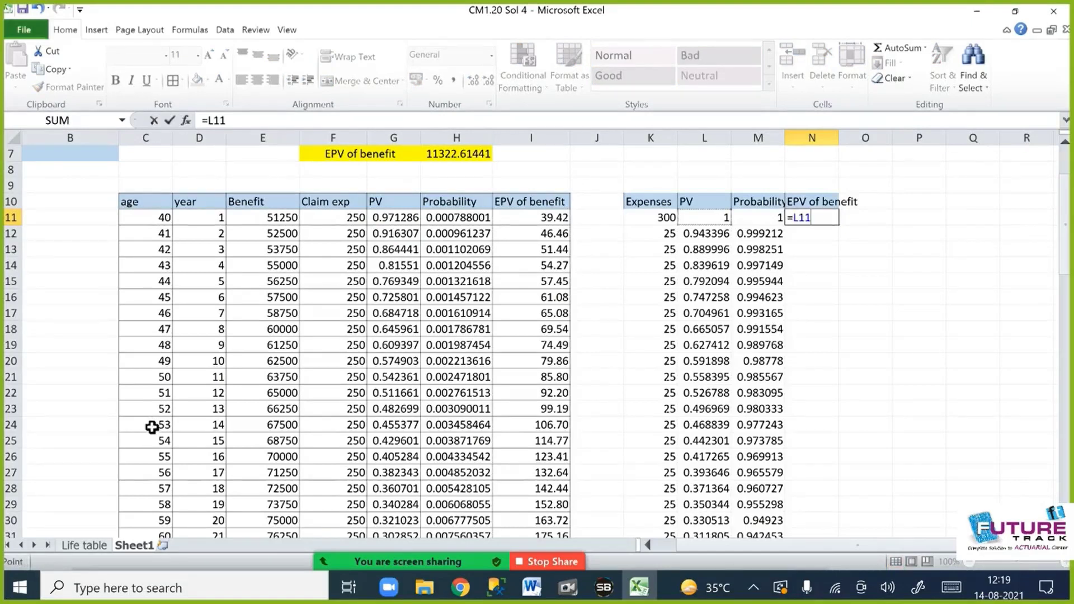
type("*")
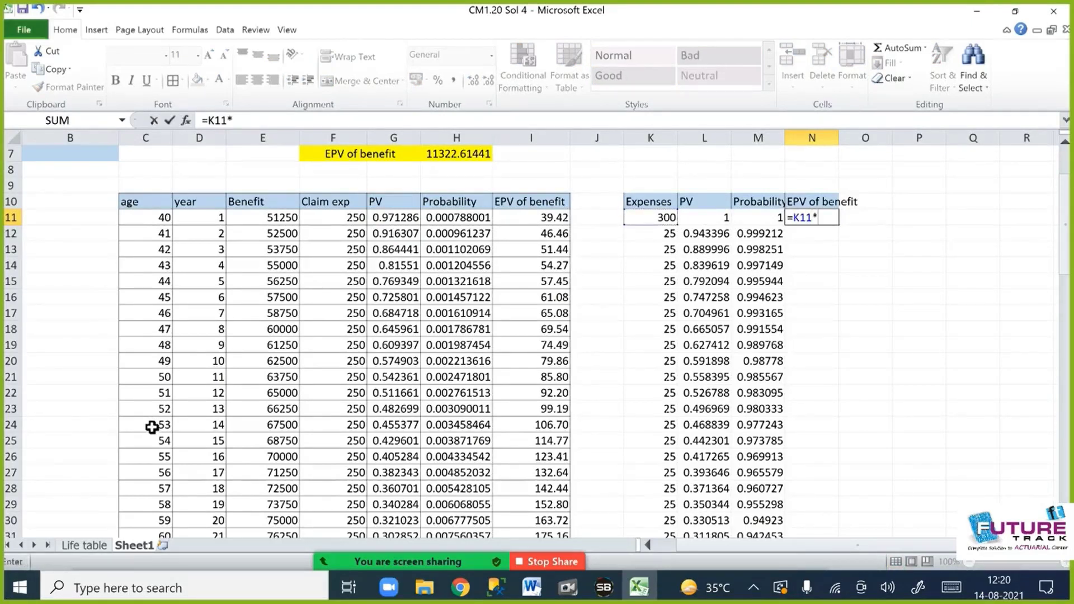
key("Left")
key("Left")
type("*")
key("Left")
key("Return")
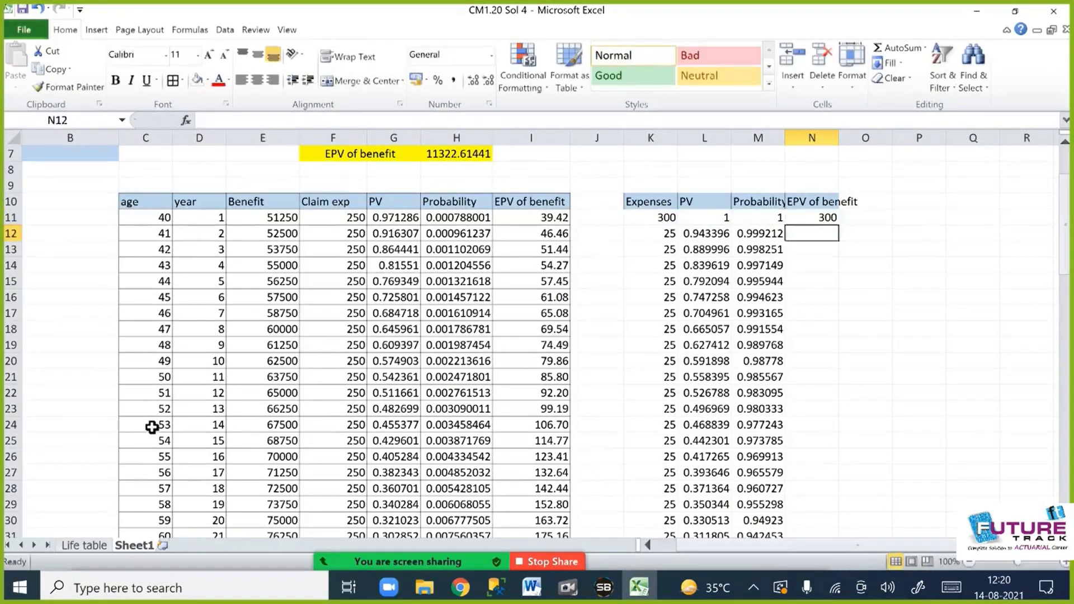
Fill the expense EPV formula from N11 down to N89.
key("Left")
key("ctrl+Down")
key("Right")
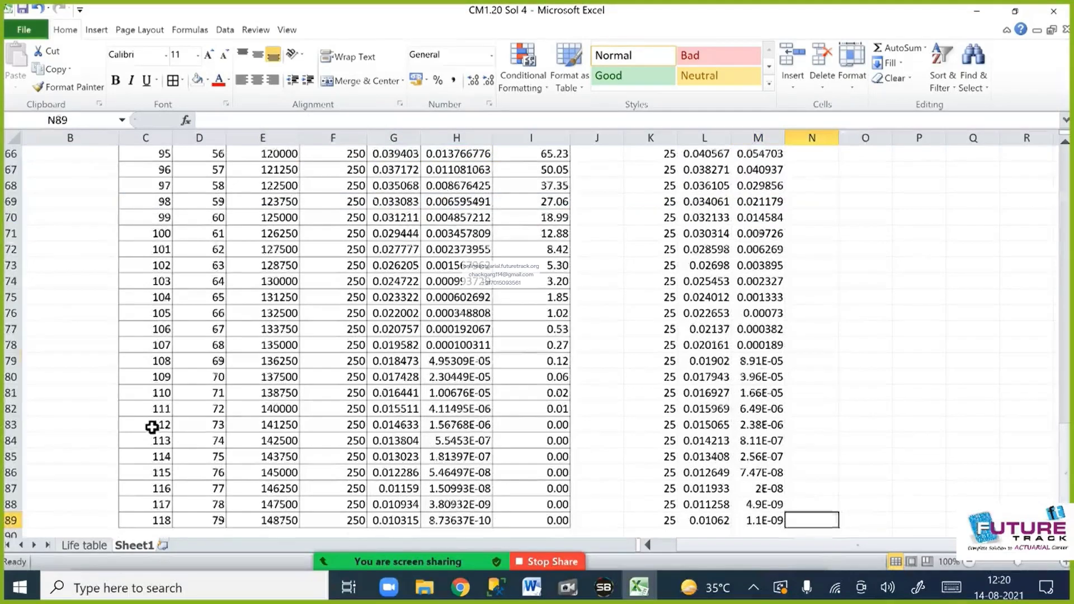
key("ctrl+shift+Up")
key("ctrl+d")
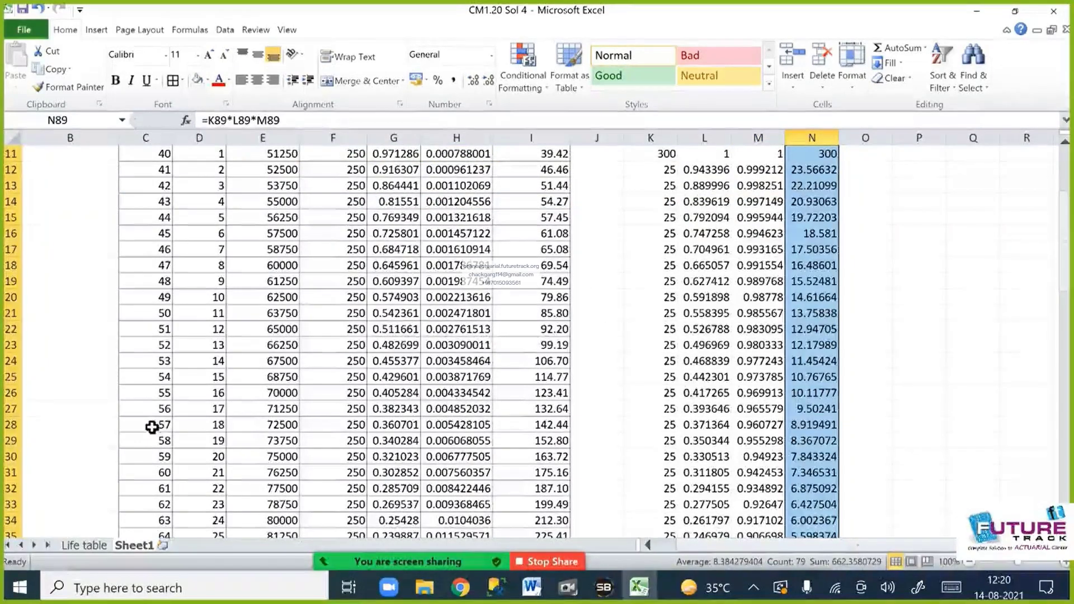
scroll(384, 455, "up", 4)
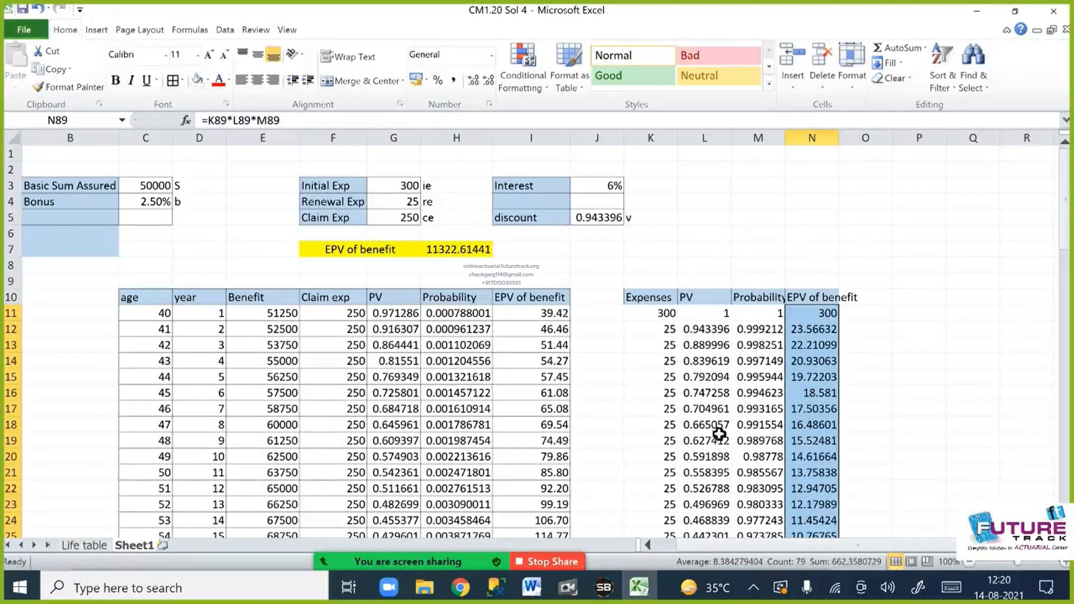
Merge and center K7:M7 and label it "Epv of expense".
left_click(704, 425)
left_click_drag(640, 249, 755, 249)
left_click(361, 80)
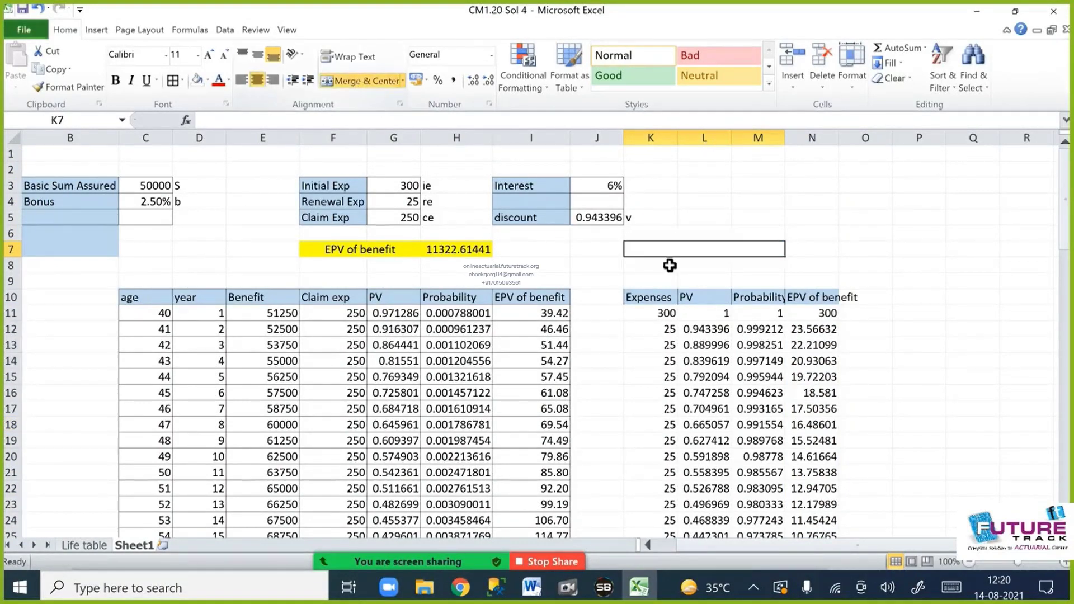
type("=E")
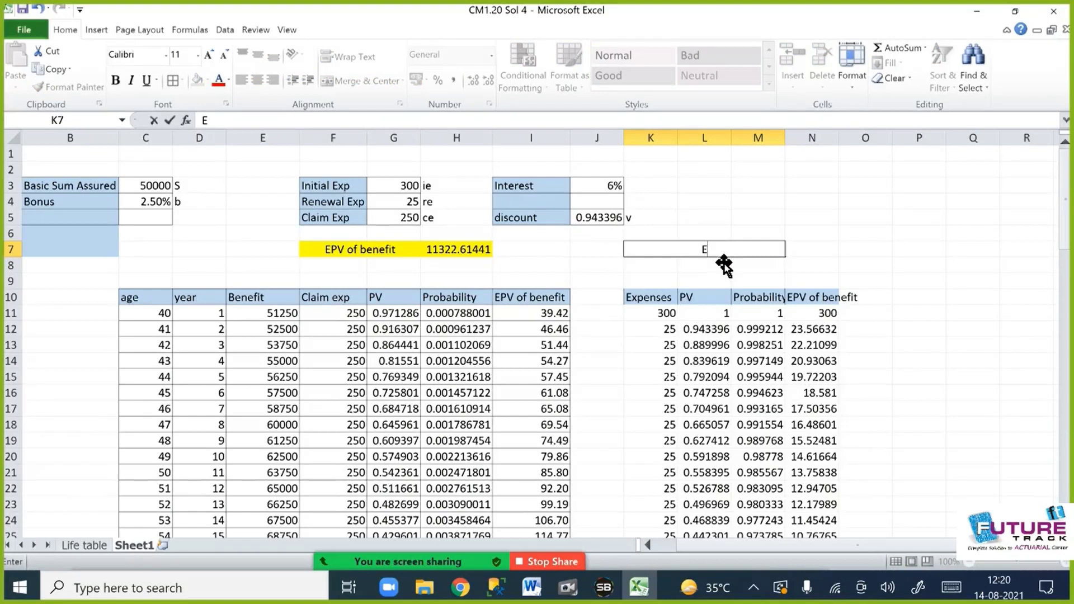
type("pv of exep")
key("BackSpace")
key("BackSpace")
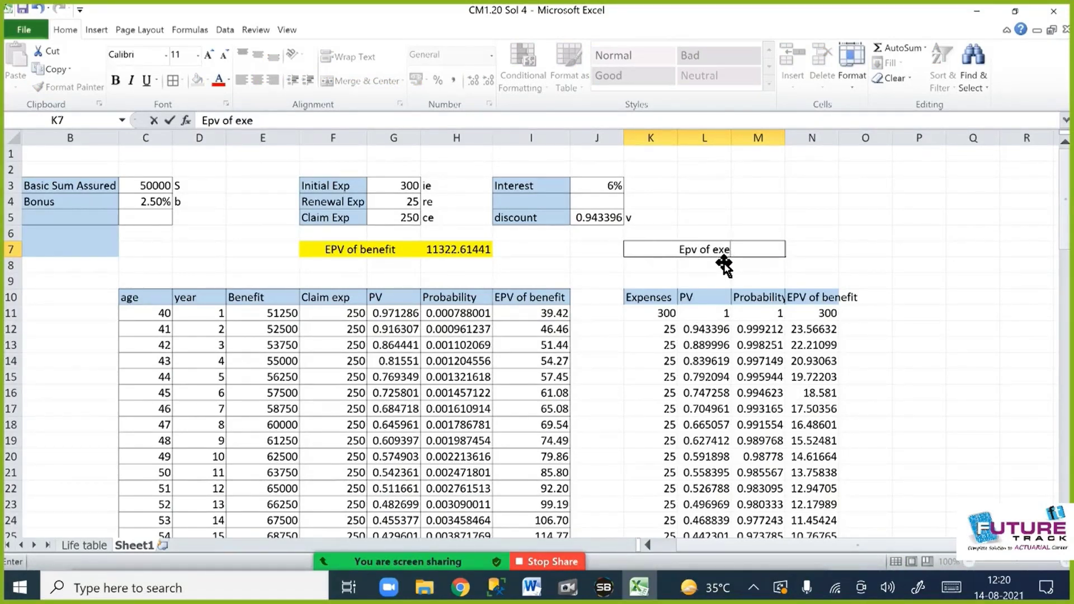
type("pense")
key("Tab")
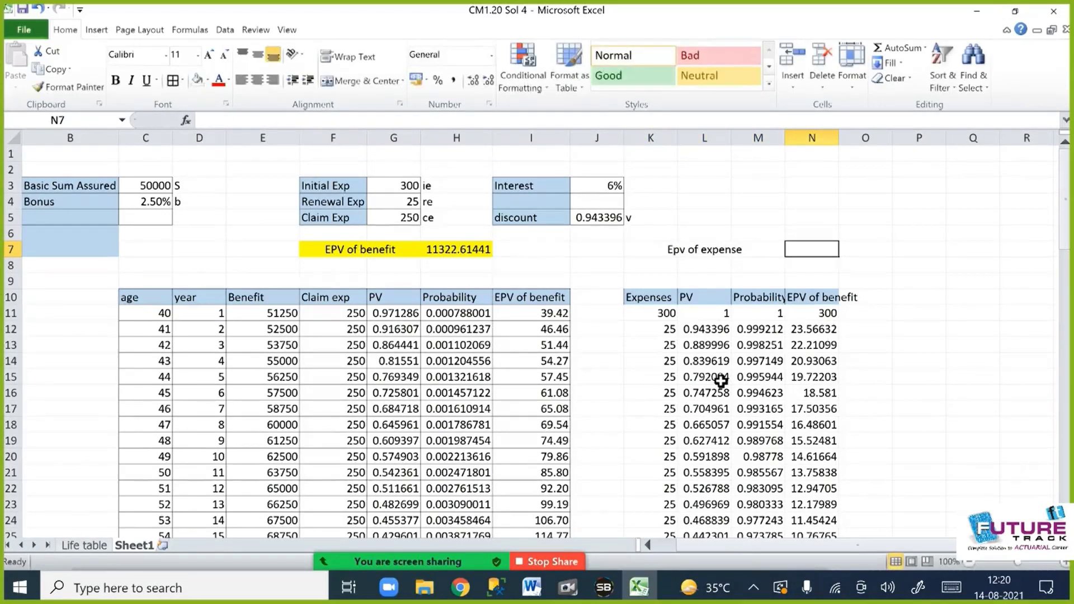
Total the expense EPVs in N7 with =SUM(N11:N89).
type("=sum(")
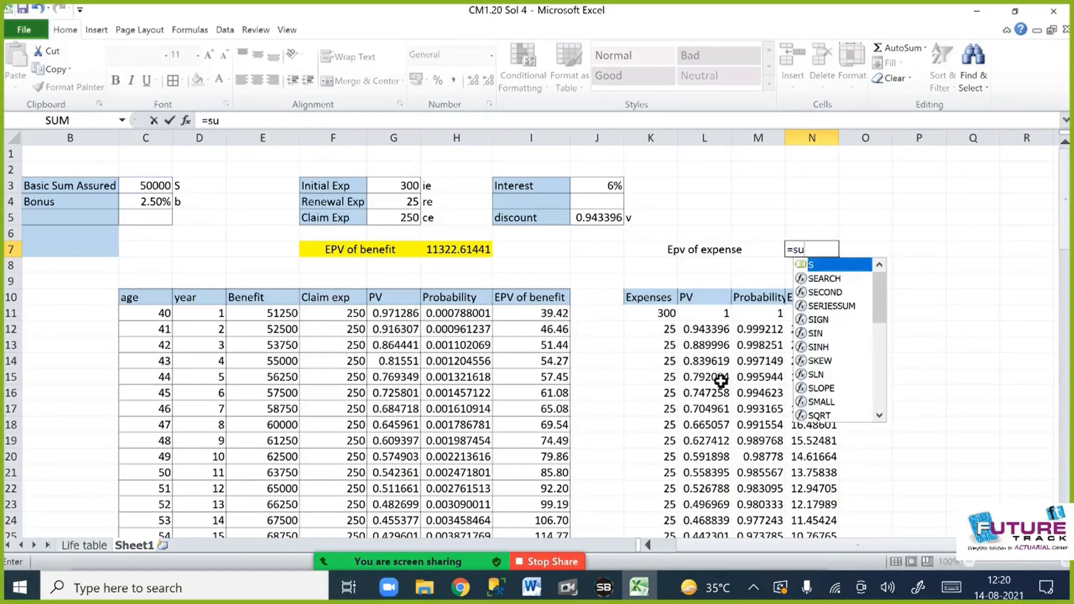
key("Down")
key("Down")
key("Down")
key("Down")
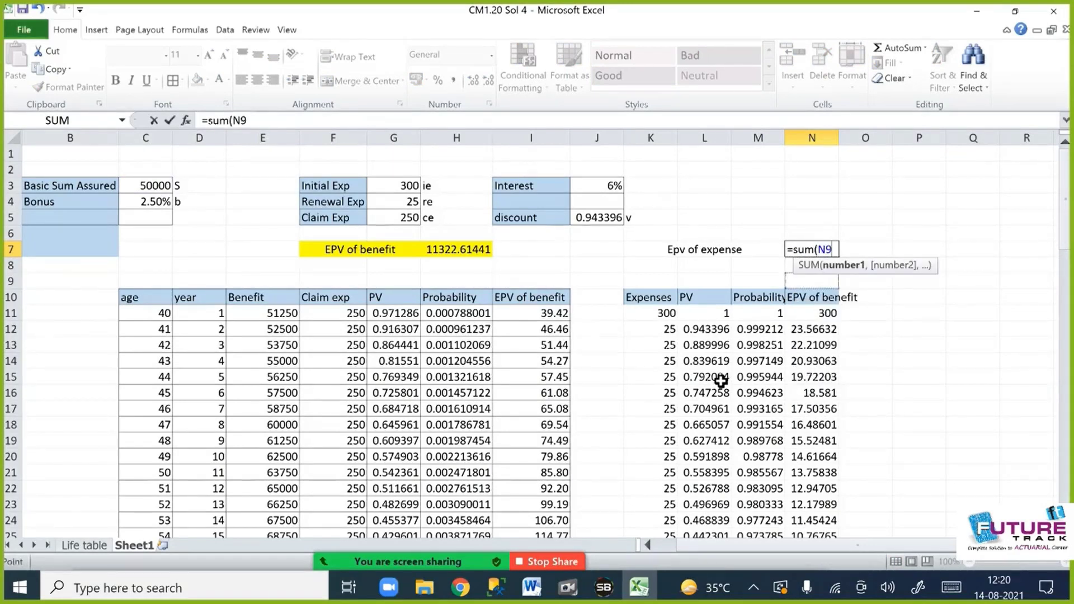
key("ctrl+shift+Down")
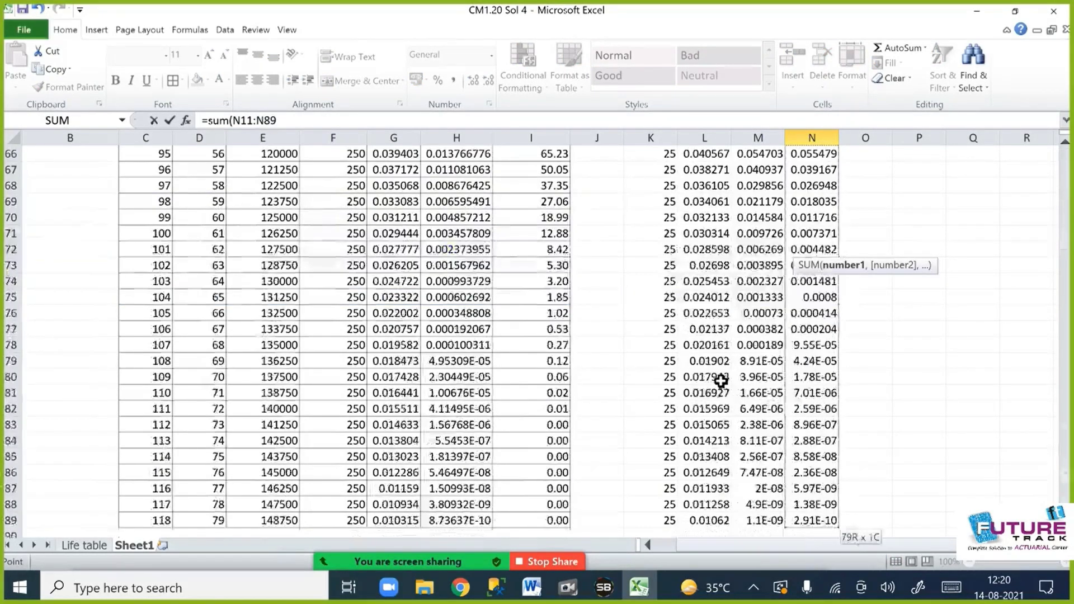
type(")")
key("Return")
Fill the "Epv of expense" label and its total in K7:N7 with yellow.
key("Left")
key("Left")
key("Left")
key("Up")
key("Up")
key("Up")
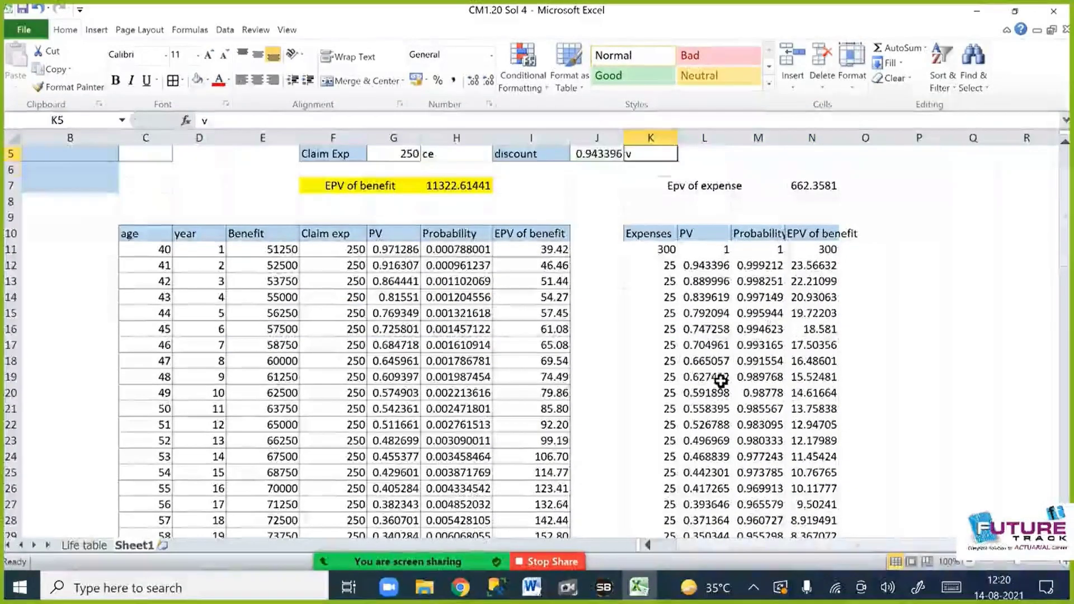
key("Down")
key("Down")
key("shift+Right")
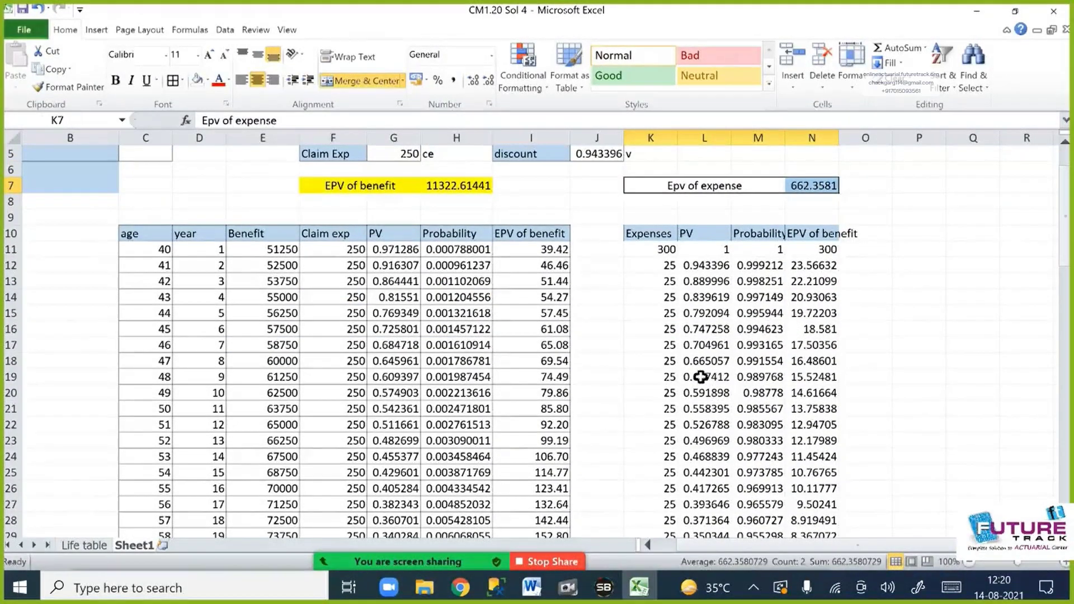
left_click(208, 81)
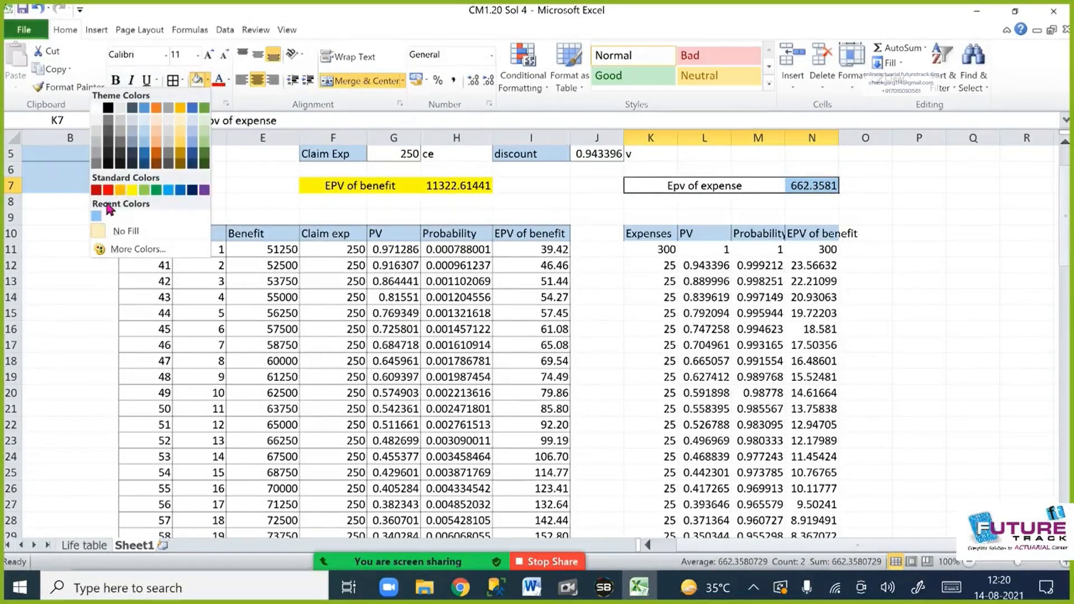
left_click(132, 190)
left_click(917, 329)
Autofit the width of column N to its contents.
left_click(689, 197)
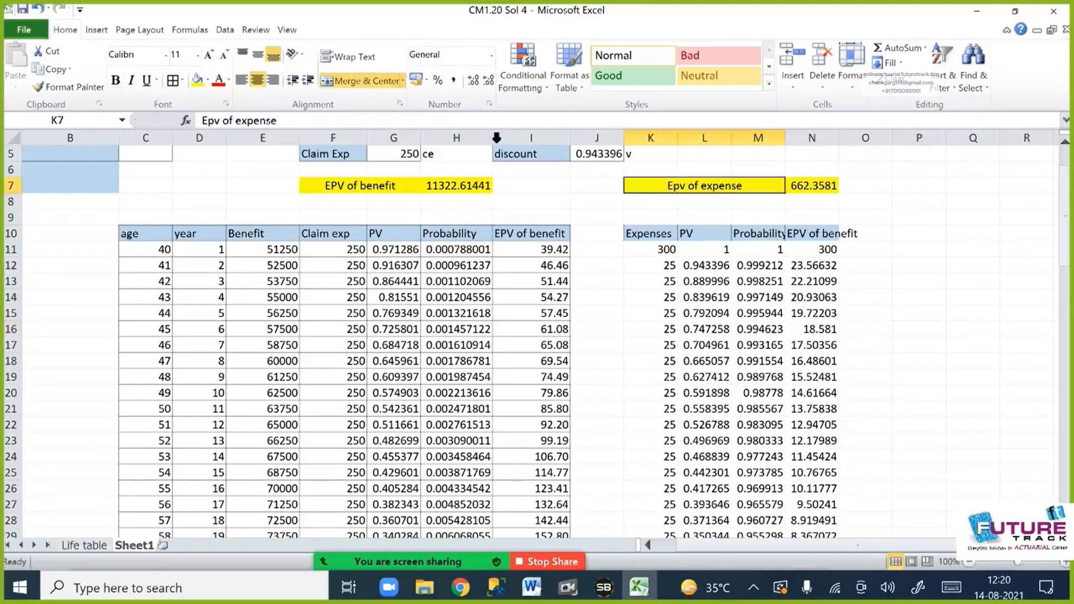
left_click(964, 316)
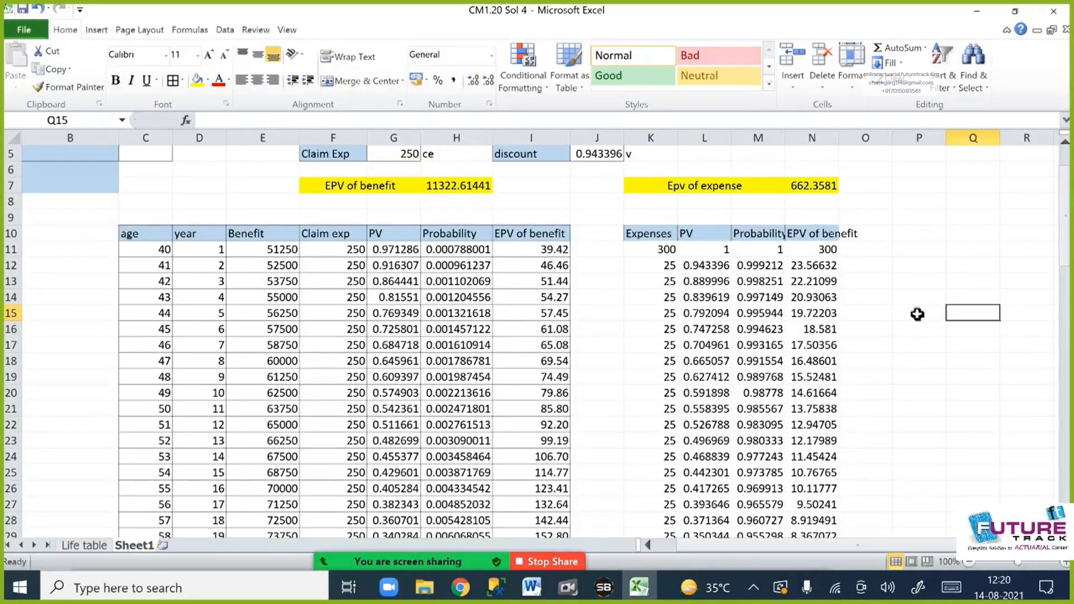
double_click(844, 145)
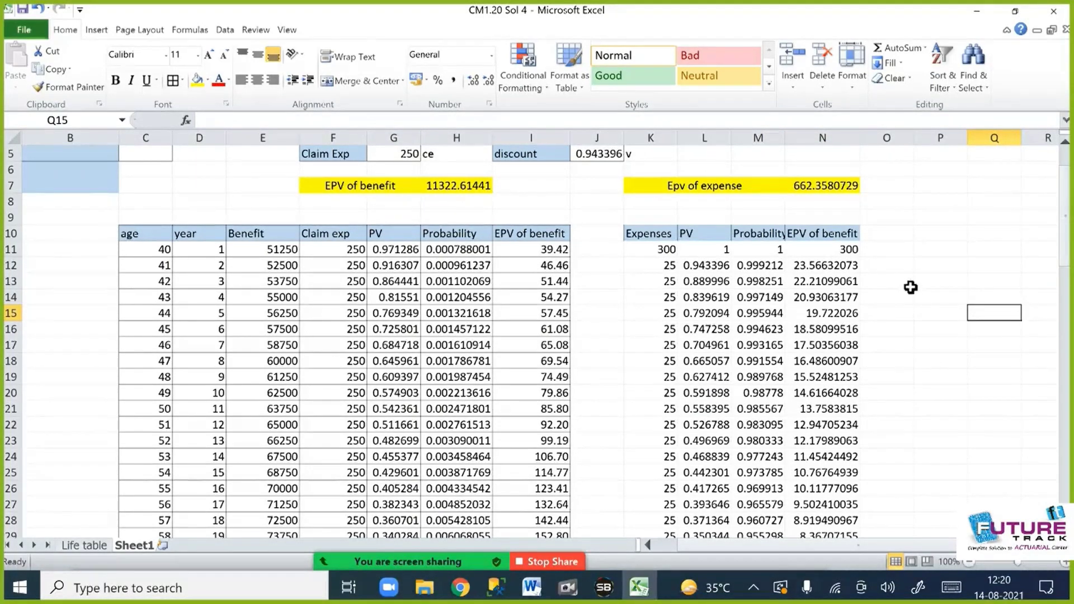
Label P5 "Premium" and enter an assumed premium of 1000 in Q5.
left_click(929, 242)
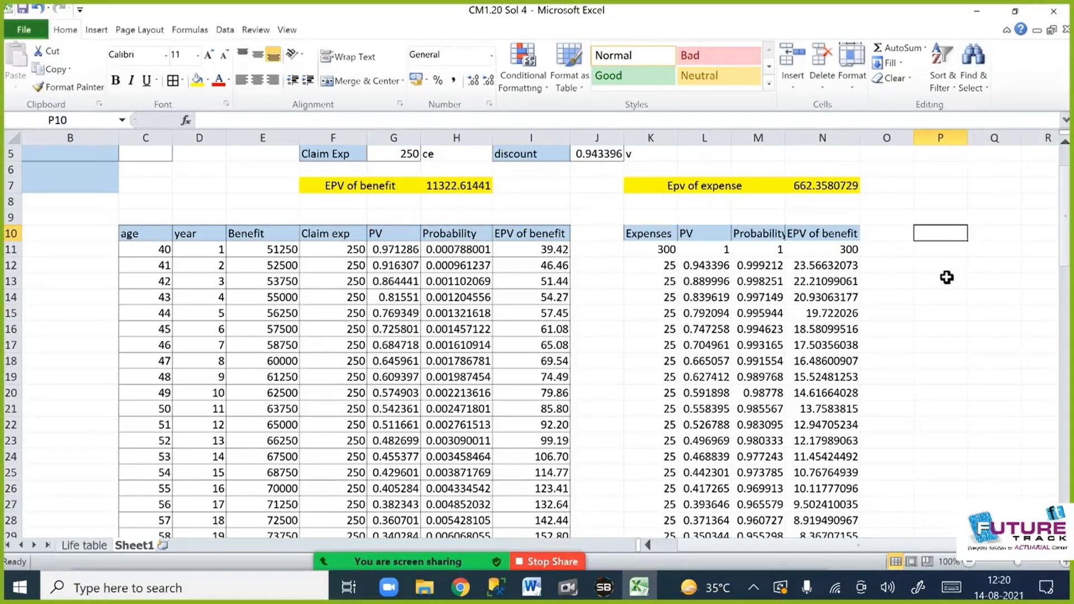
key("Up")
key("Up")
key("Up")
key("Up")
key("Up")
key("Up")
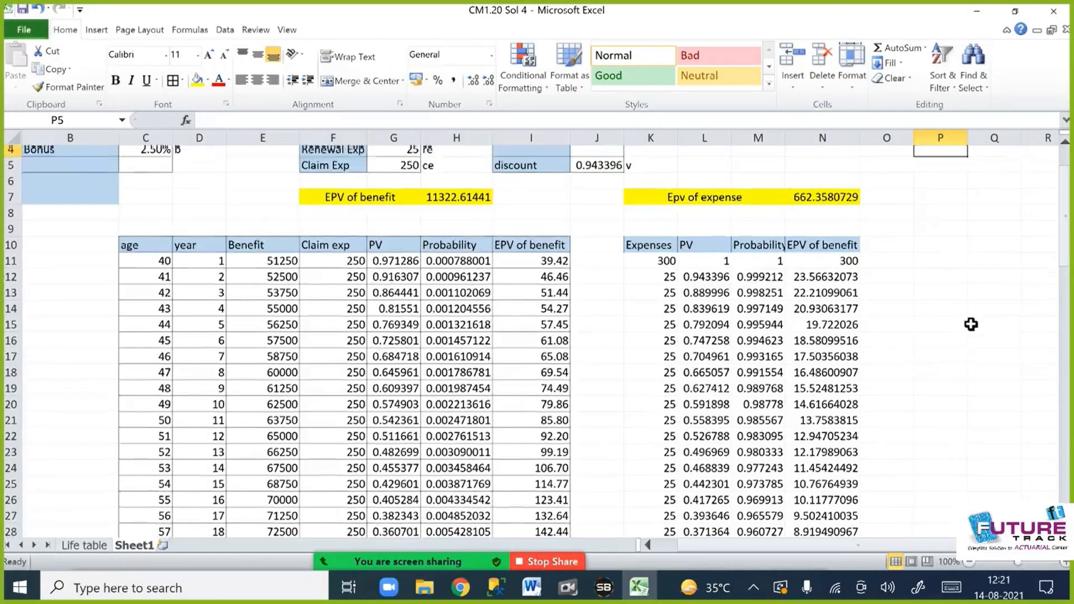
type("P")
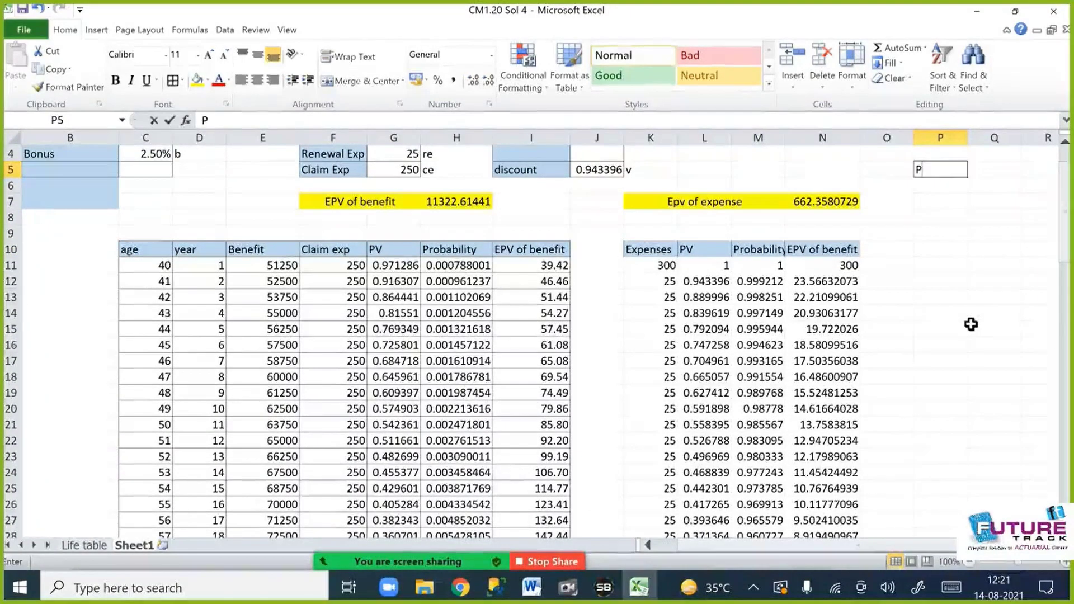
type("remium")
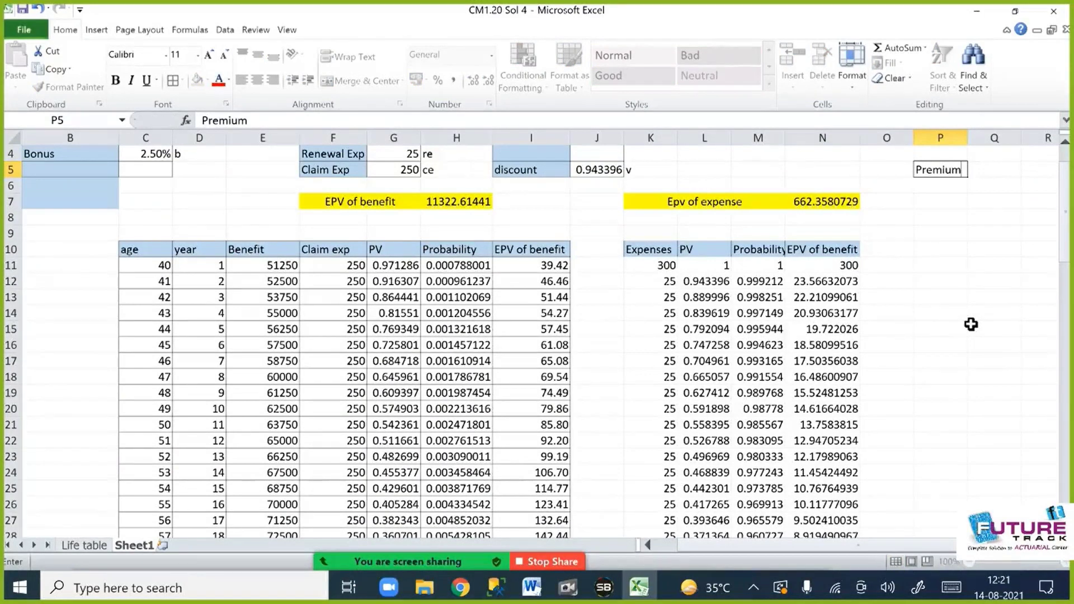
key("Tab")
type("1000")
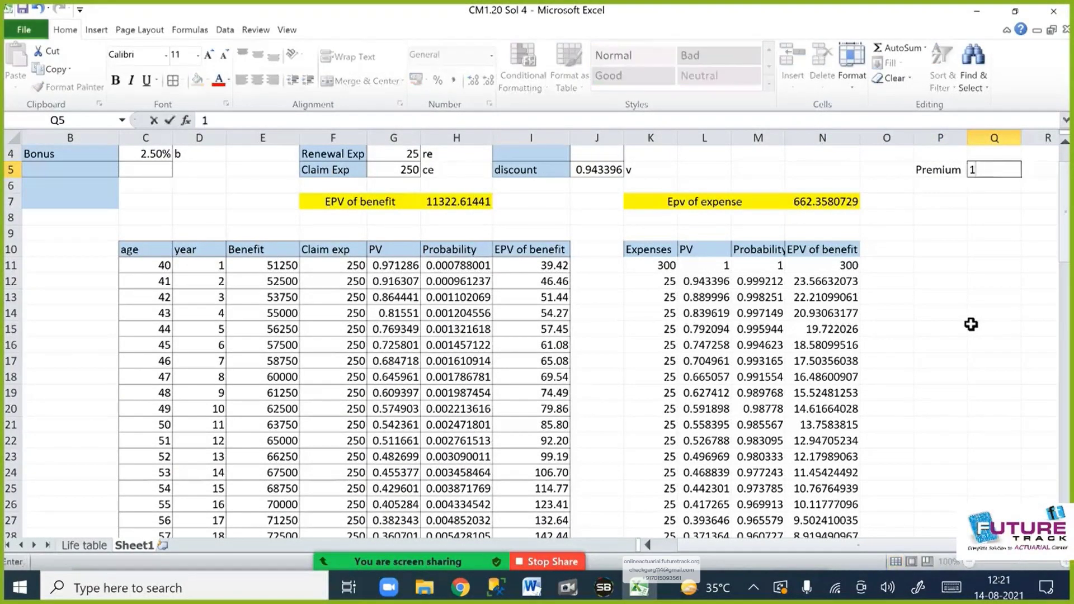
key("Return")
Add the column heading "Premium" in P10, in line with the other table headings.
key("Down")
key("Down")
key("Down")
key("Down")
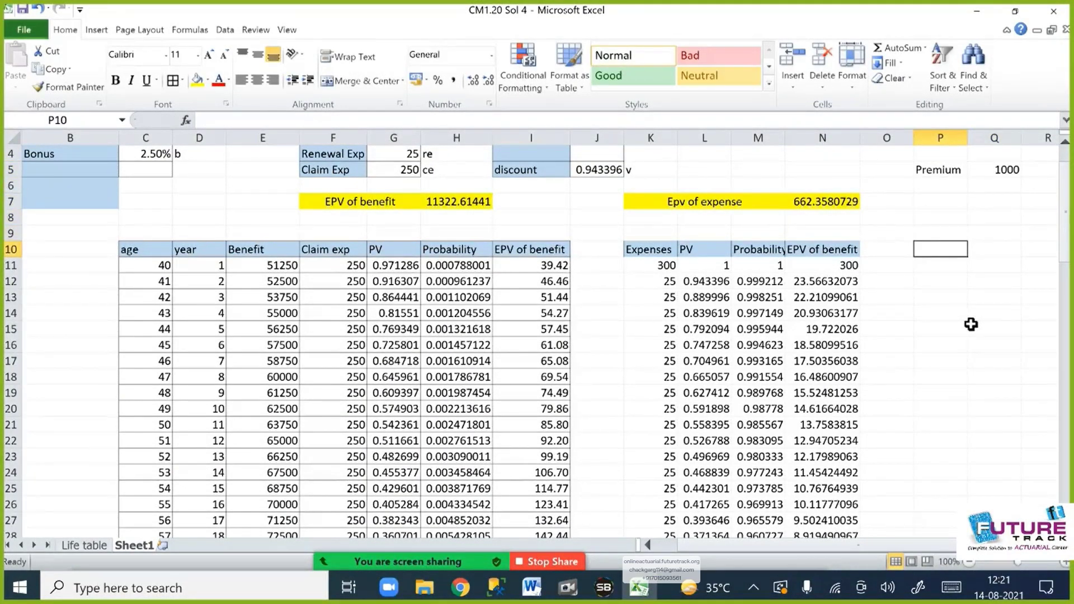
type("Premium")
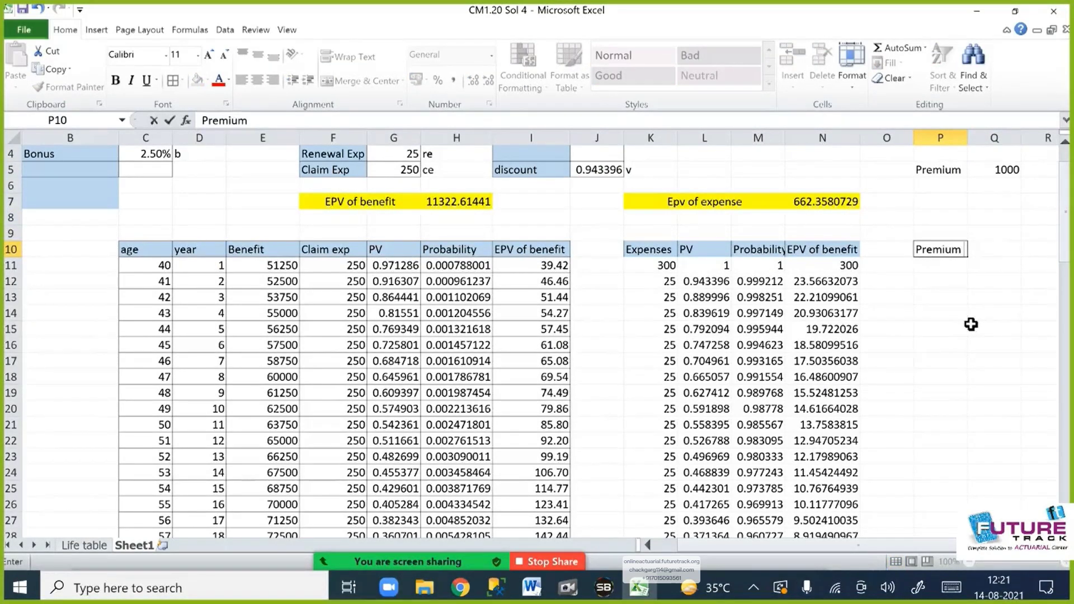
key("Return")
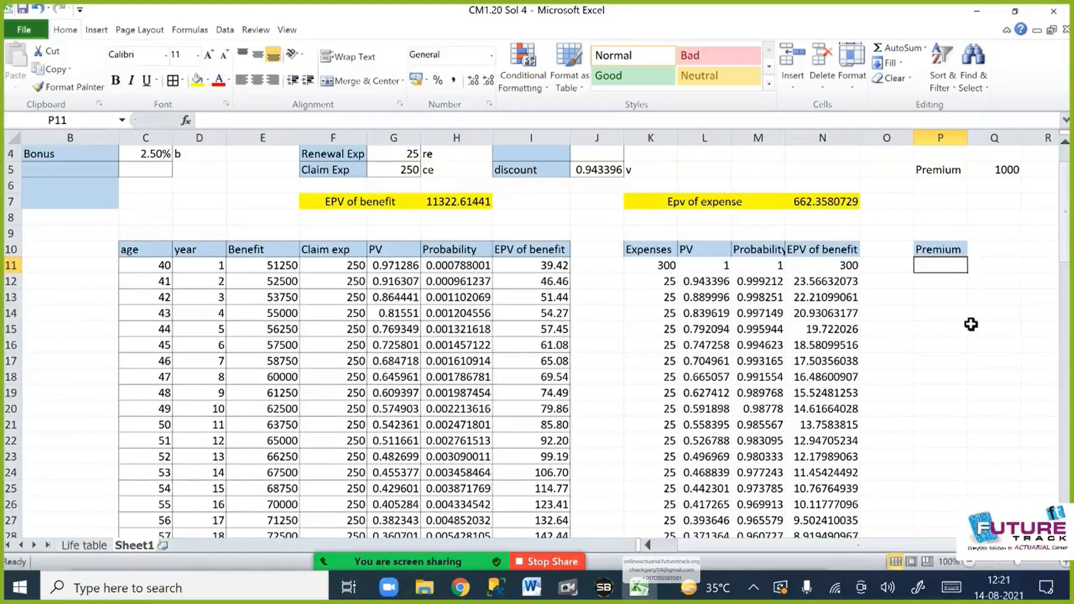
Link the first premium in P11 to the assumption with =Q5, and set P12 to =P11.
type("=")
left_click(1007, 169)
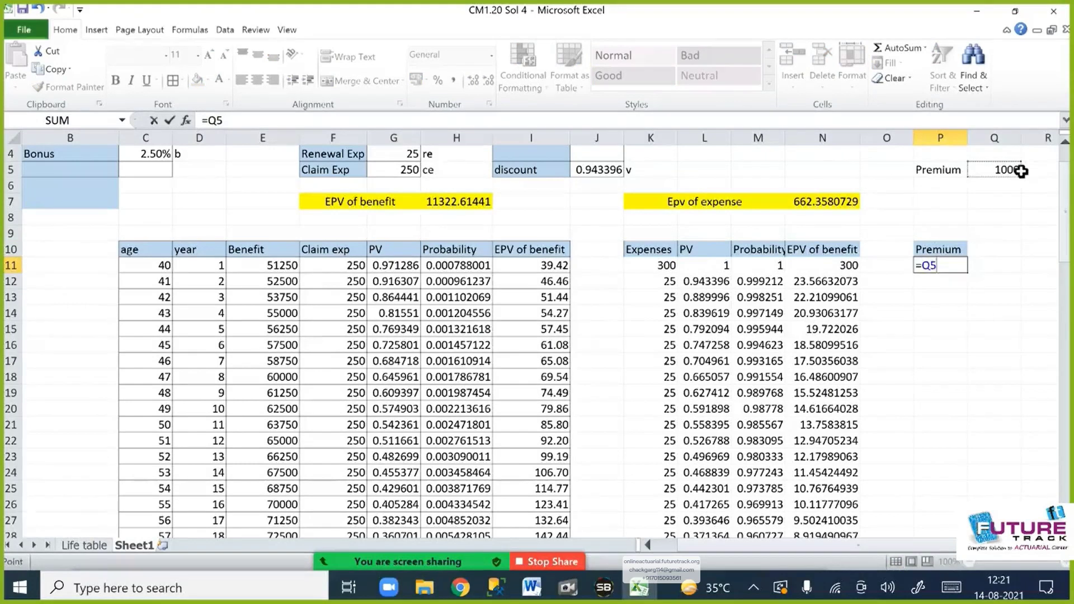
key("Return")
type("=")
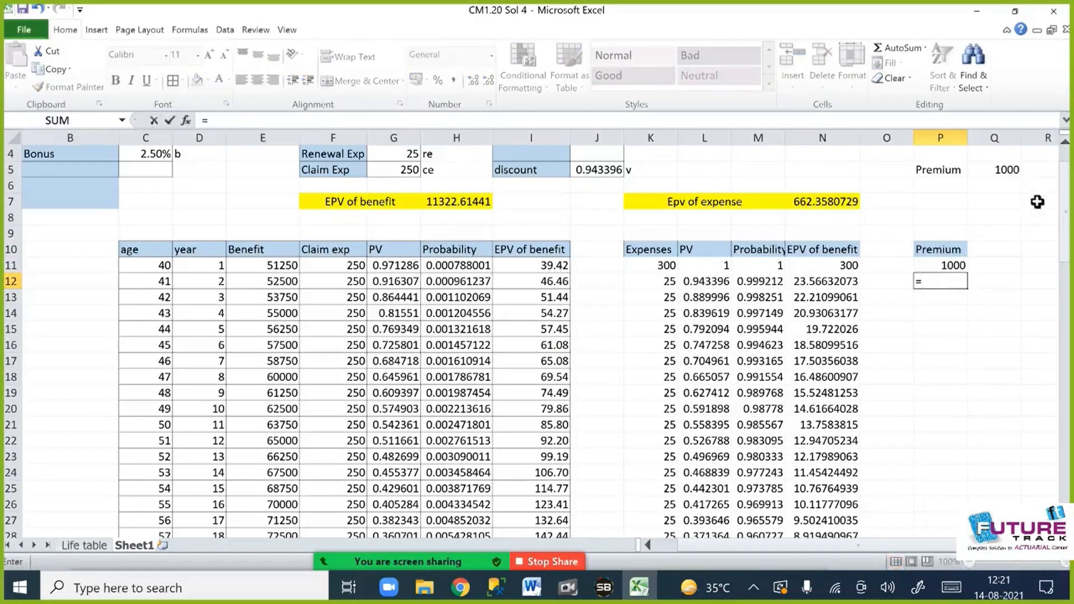
left_click(958, 266)
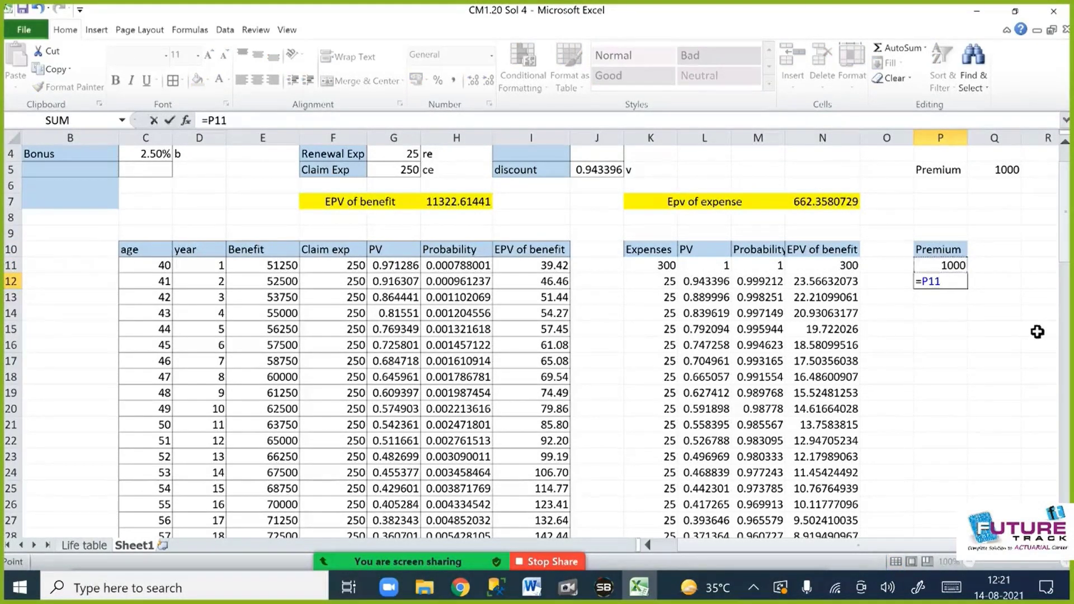
key("Return")
Fill the premium formula from P12 down to P89, the last projection year.
key("Up")
key("shift+Down")
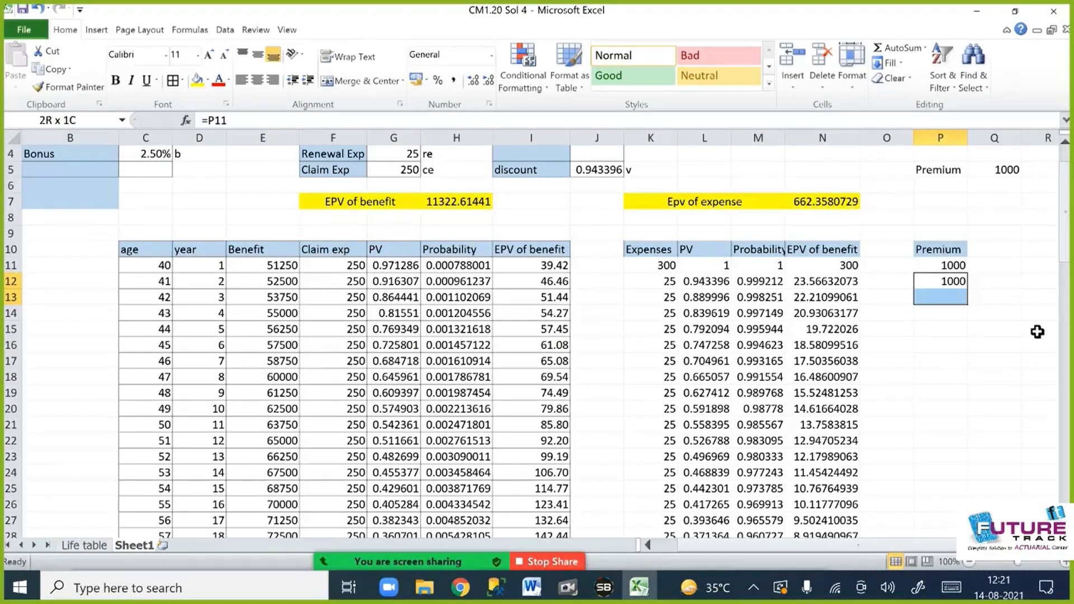
key("shift+Down")
key("shift+Down")
key("shift+Down")
key("shift+Down")
key("shift+Down")
key("shift+Down")
key("shift+Down")
key("shift+Down")
key("shift+Down")
key("shift+Down")
key("shift+Down")
key("shift+Down")
key("shift+Down")
key("shift+Down")
key("shift+Down")
key("shift+Down")
key("shift+Down")
key("shift+Down")
key("shift+Down")
key("shift+Down")
key("shift+Down")
key("shift+Down")
key("shift+Down")
key("shift+Down")
key("shift+Down")
key("shift+Down")
key("shift+Down")
key("shift+Down")
key("shift+Down")
key("shift+Down")
key("shift+Down")
key("shift+Down")
key("shift+Down")
key("shift+Down")
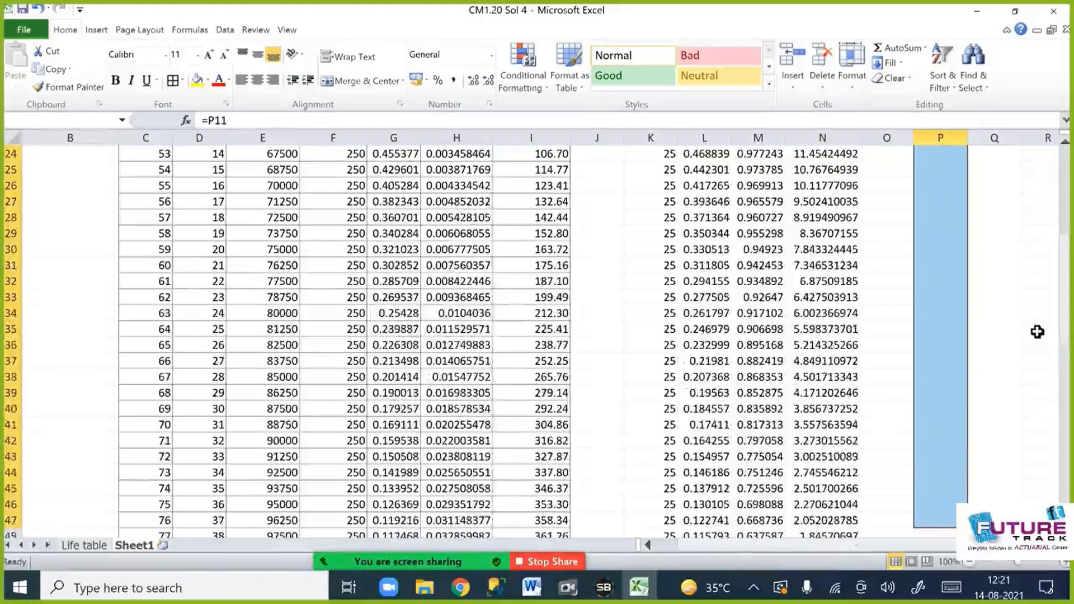
key("shift+Down")
key("shift+Down")
key("shift+Down")
key("shift+Down")
key("shift+Down")
key("shift+Down")
key("shift+Down")
key("shift+Down")
key("shift+Down")
key("shift+Down")
key("shift+Down")
key("shift+Down")
key("shift+Down")
key("shift+Down")
key("shift+Down")
key("shift+Down")
key("shift+Down")
key("shift+Down")
key("shift+Down")
key("shift+Down")
key("shift+Down")
key("shift+Down")
key("shift+Down")
key("shift+Down")
key("shift+Down")
key("shift+Down")
key("shift+Down")
key("shift+Down")
key("shift+Down")
key("shift+Down")
key("shift+Down")
key("shift+Down")
key("shift+Down")
key("shift+Down")
key("shift+Down")
key("shift+Down")
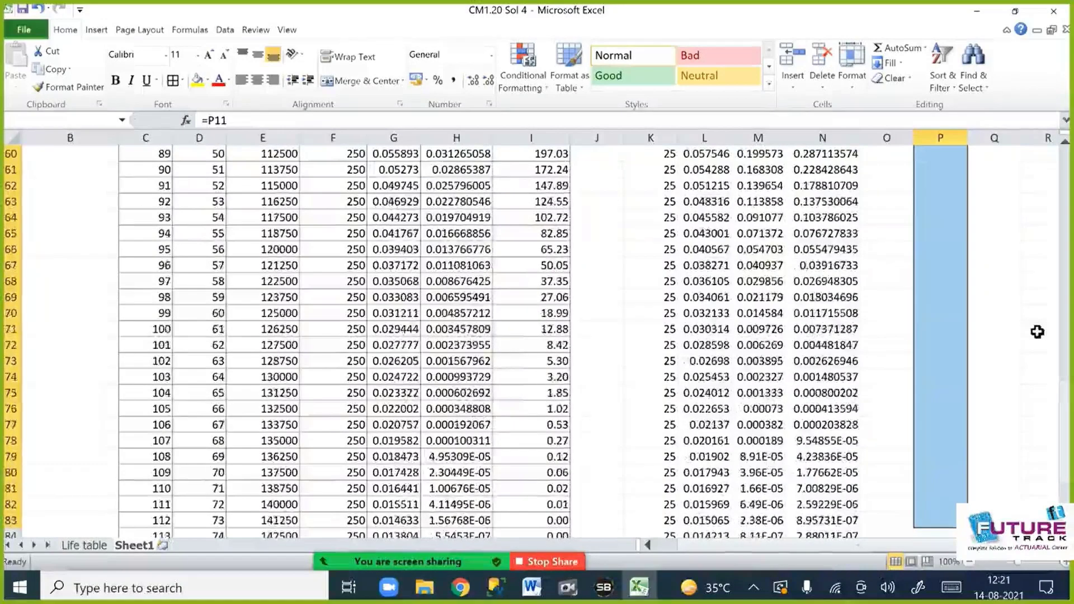
key("shift+Down")
key("shift+Down")
key("shift+Down")
key("shift+Down")
key("shift+Down")
key("shift+Down")
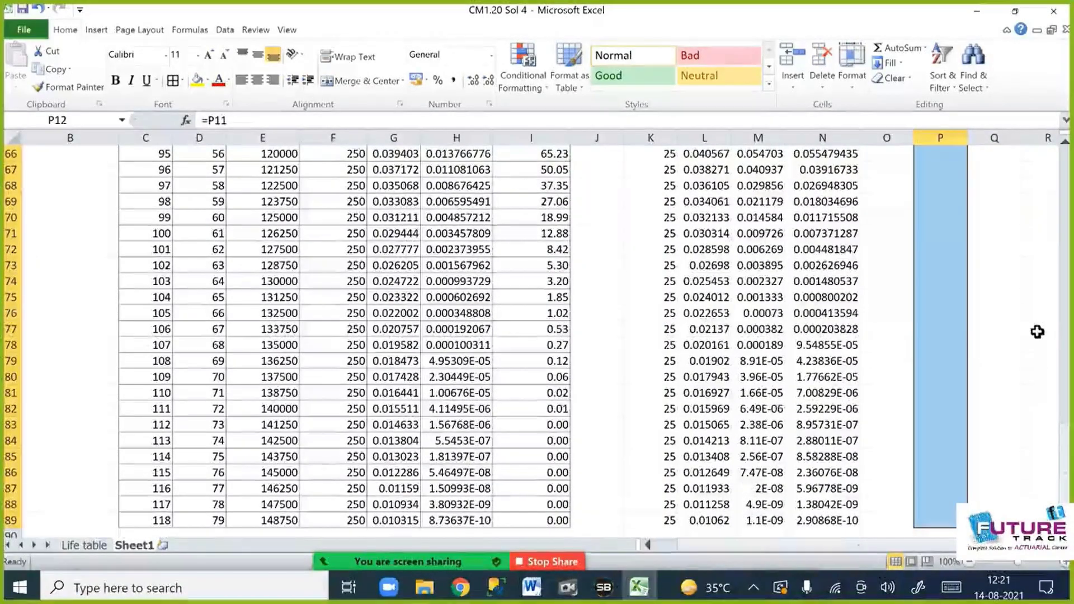
key("ctrl+d")
key("ctrl+Up")
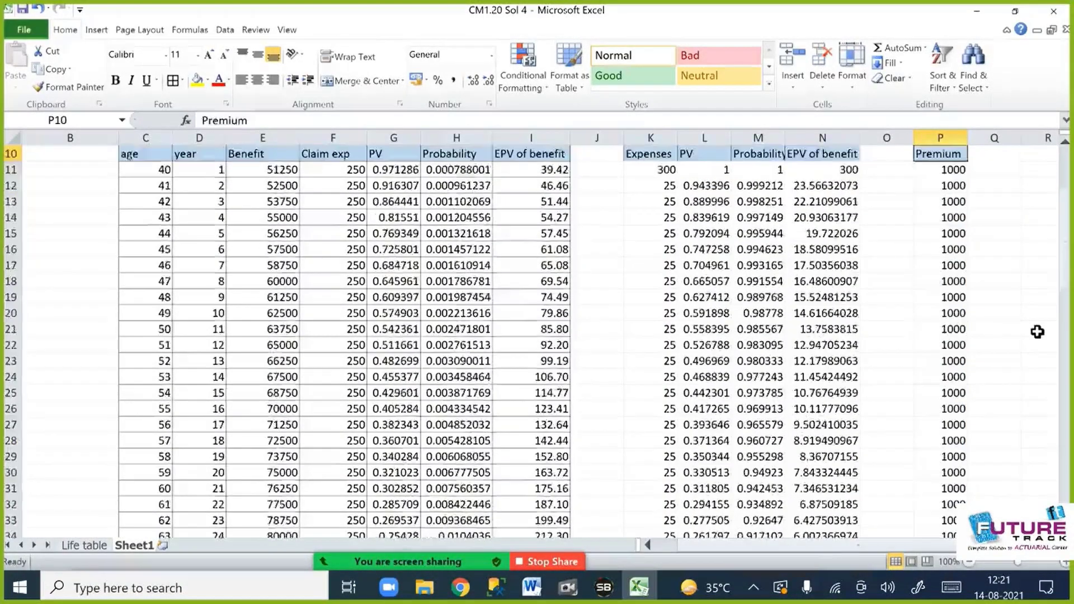
Clear the premiums in P36:P89 so that premium payments run only to age 64 in row 35.
key("Up")
key("Down")
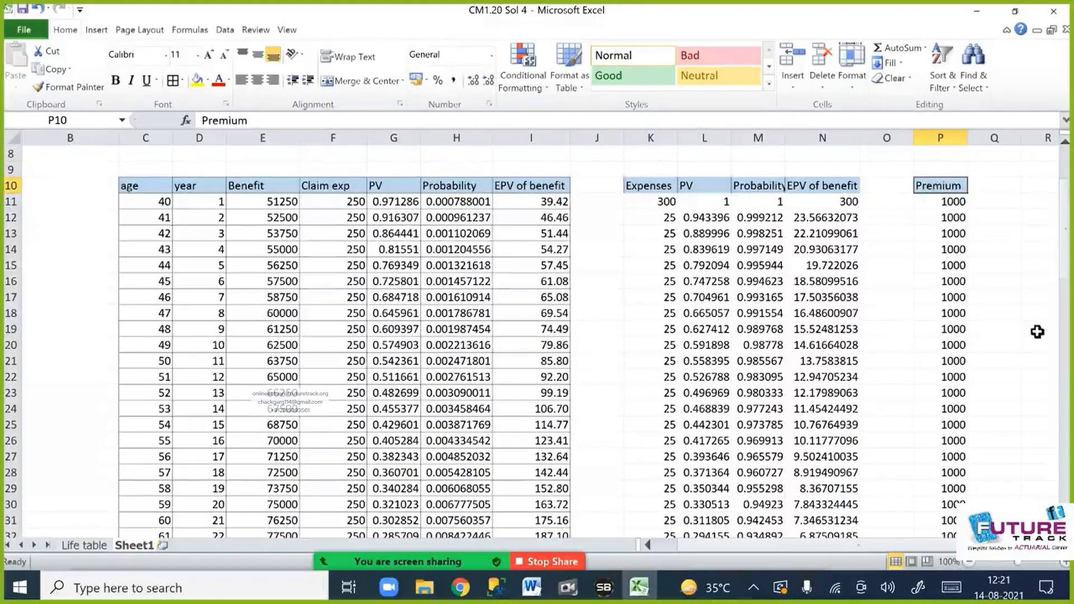
key("Down")
key("Down")
key("Down")
key("Down")
key("Down")
key("Down")
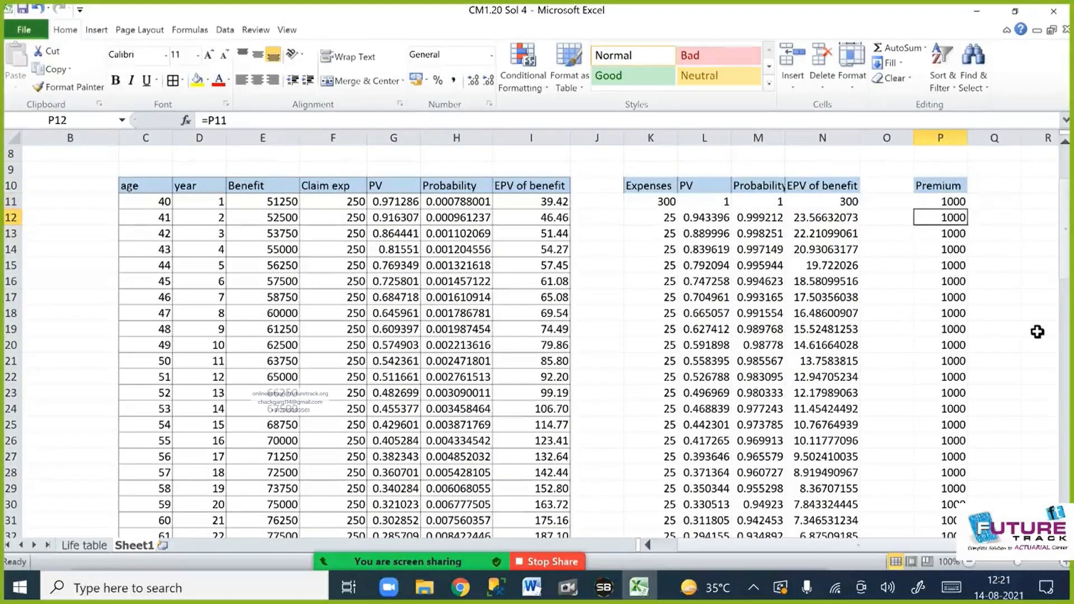
key("Down")
key("Down")
key("Down")
key("Down")
key("Down")
key("Down")
key("Down")
key("Down")
key("Down")
key("Down")
key("Down")
key("Down")
key("Down")
key("Down")
key("Down")
key("Down")
key("Down")
key("Down")
key("Down")
key("Down")
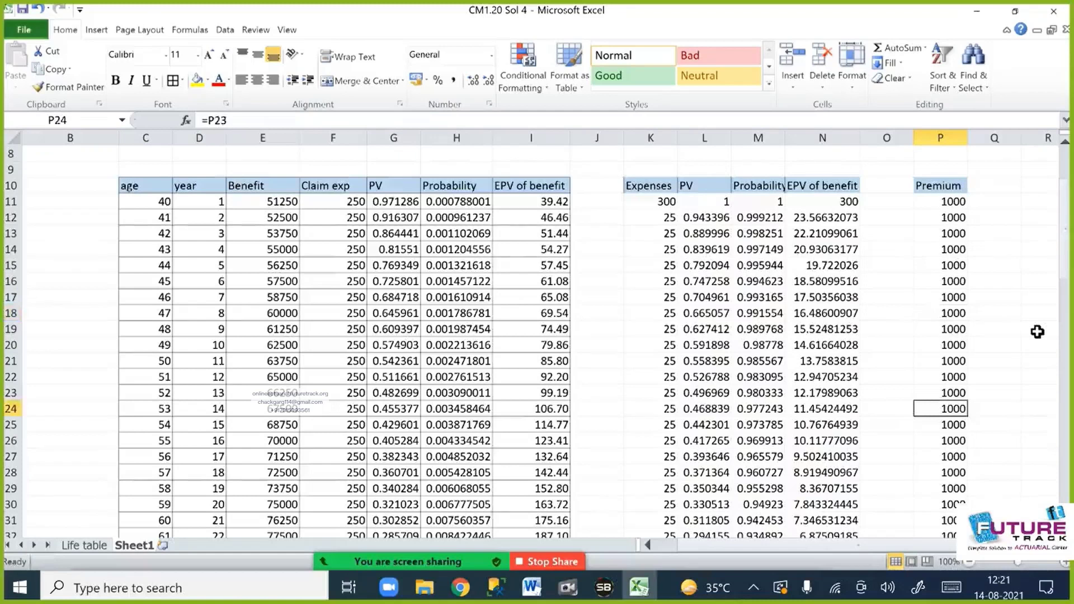
key("Up")
key("Left")
key("Left")
key("Left")
key("Left")
key("Left")
key("Left")
key("Left")
key("Left")
key("Left")
key("Left")
key("Left")
key("Left")
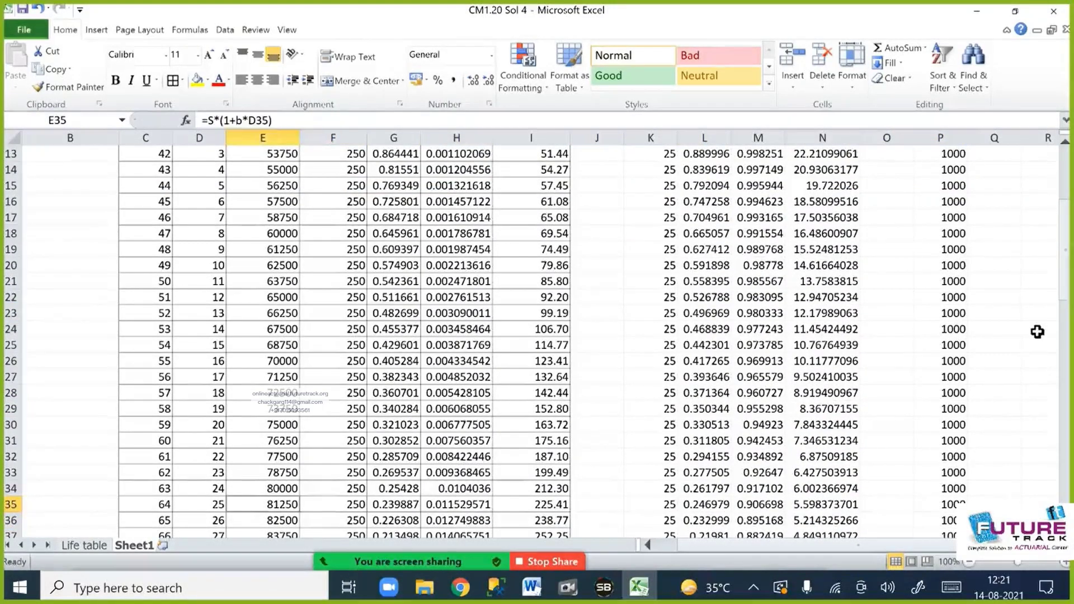
key("Right")
key("Right")
key("Right")
key("Right")
key("Right")
key("Right")
key("Right")
key("Right")
key("Right")
key("Right")
key("Right")
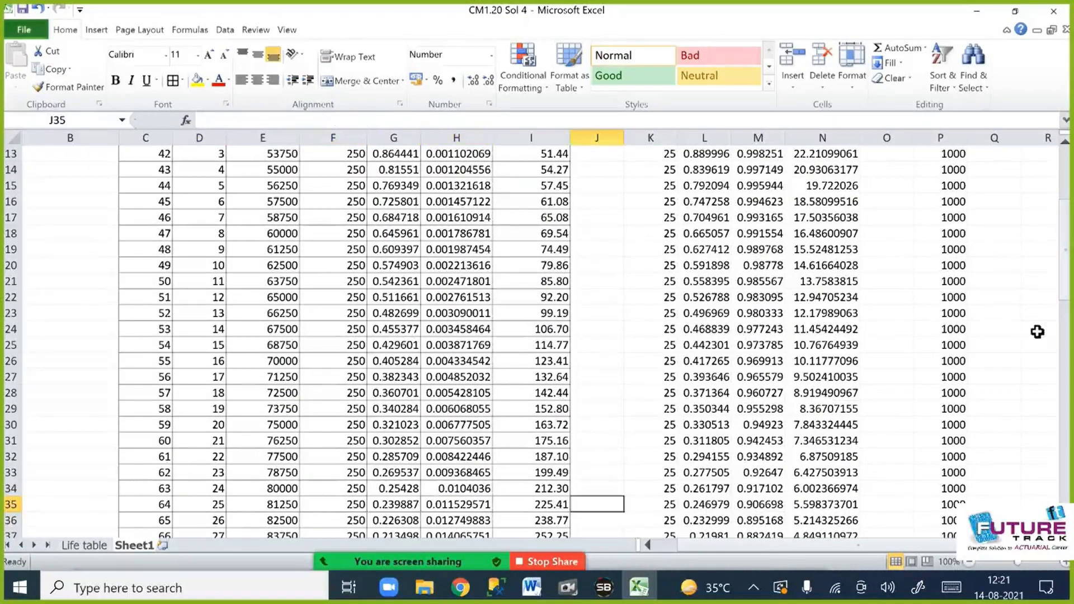
key("Right")
key("Down")
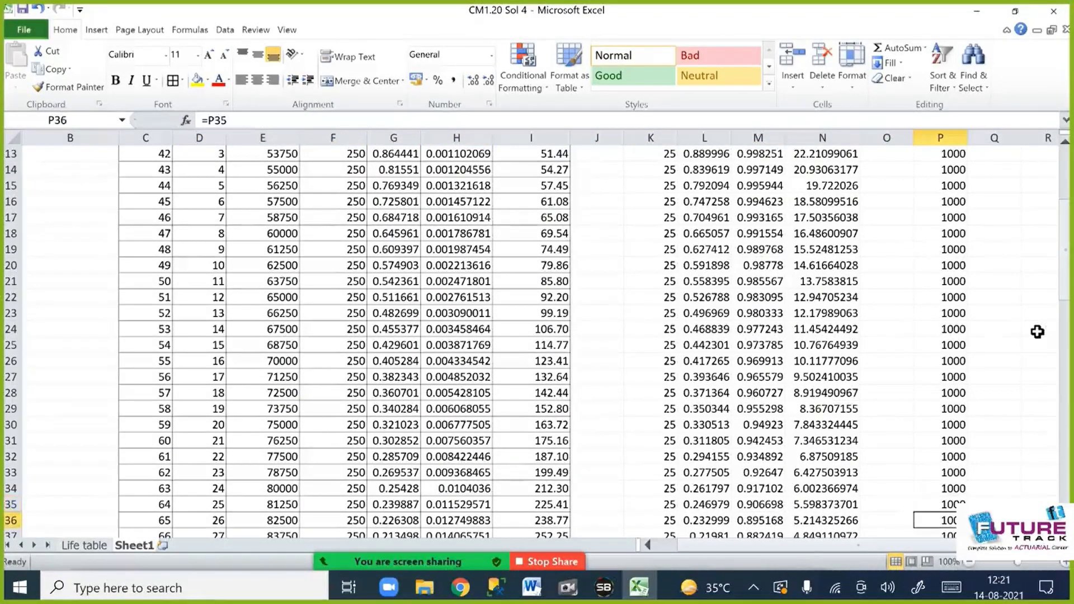
key("shift+Down")
key("ctrl+shift+Down")
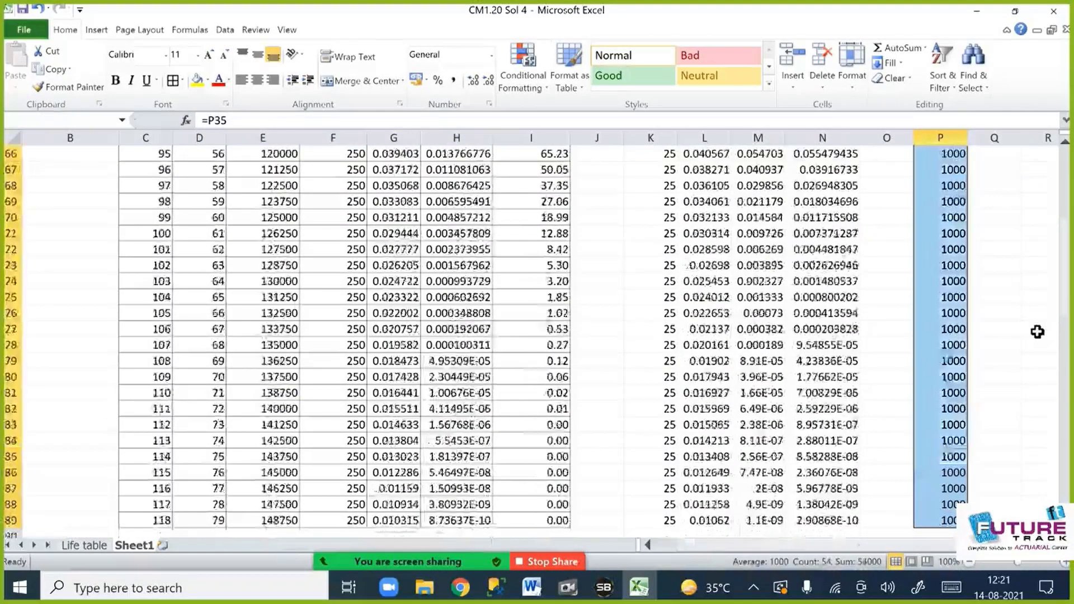
key("Delete")
key("Up")
key("Up")
key("Up")
key("ctrl+Up")
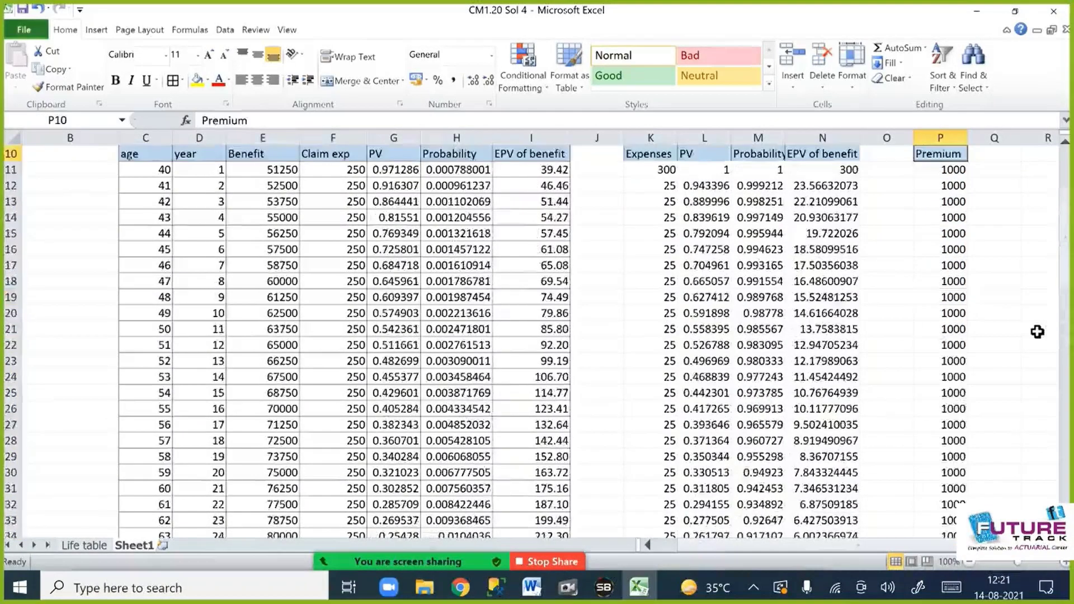
Add the column heading "EPV" in Q10, next to the Premium heading.
key("Right")
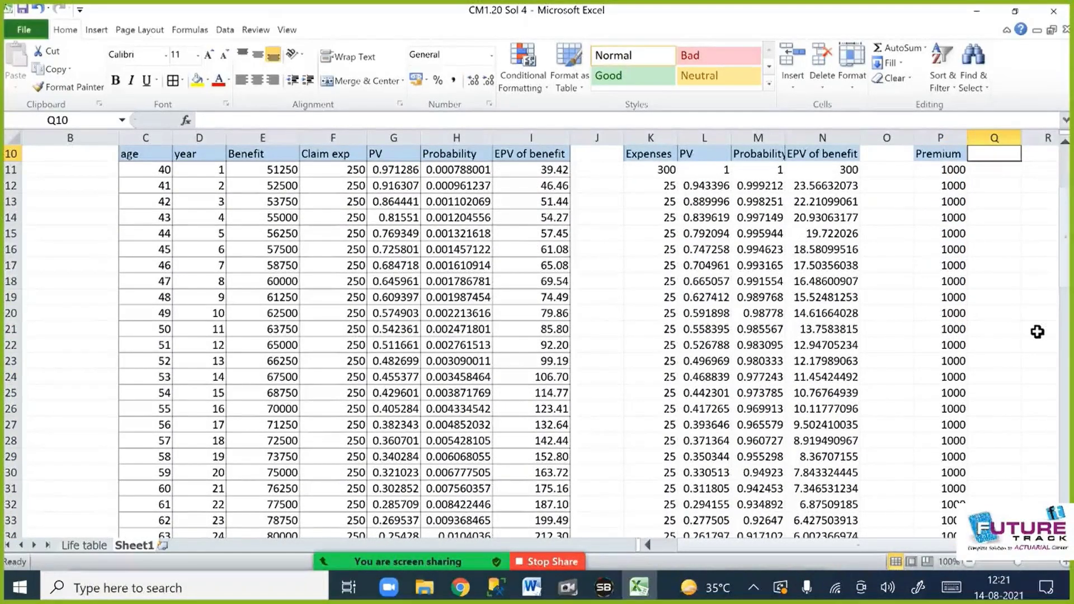
type("PE")
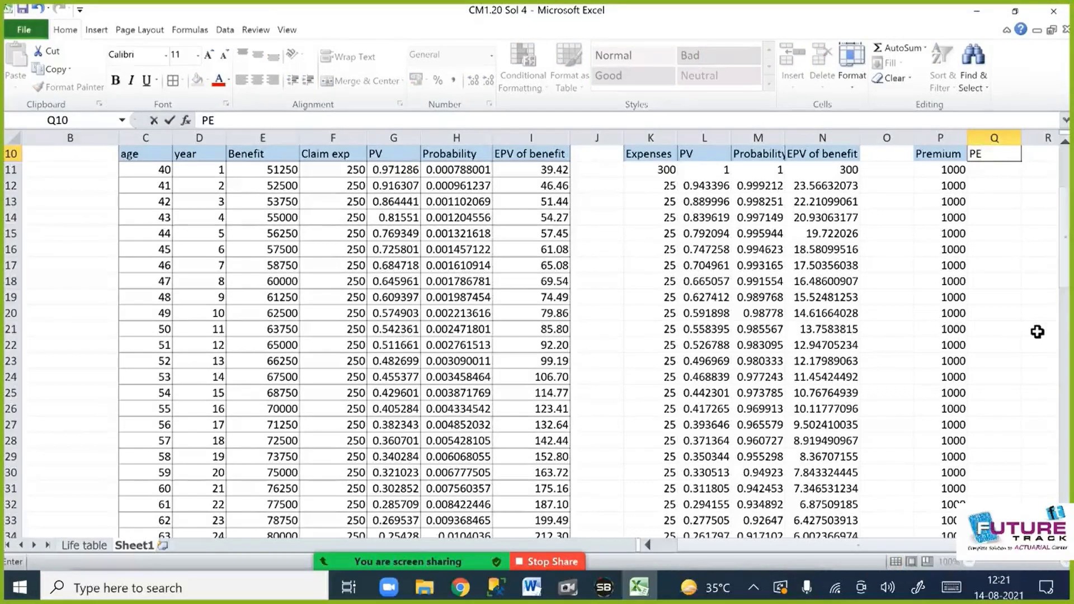
type("PV")
key("Return")
Calculate the first premium's EPV in Q11 with the formula =P11*L11*M11.
type("=")
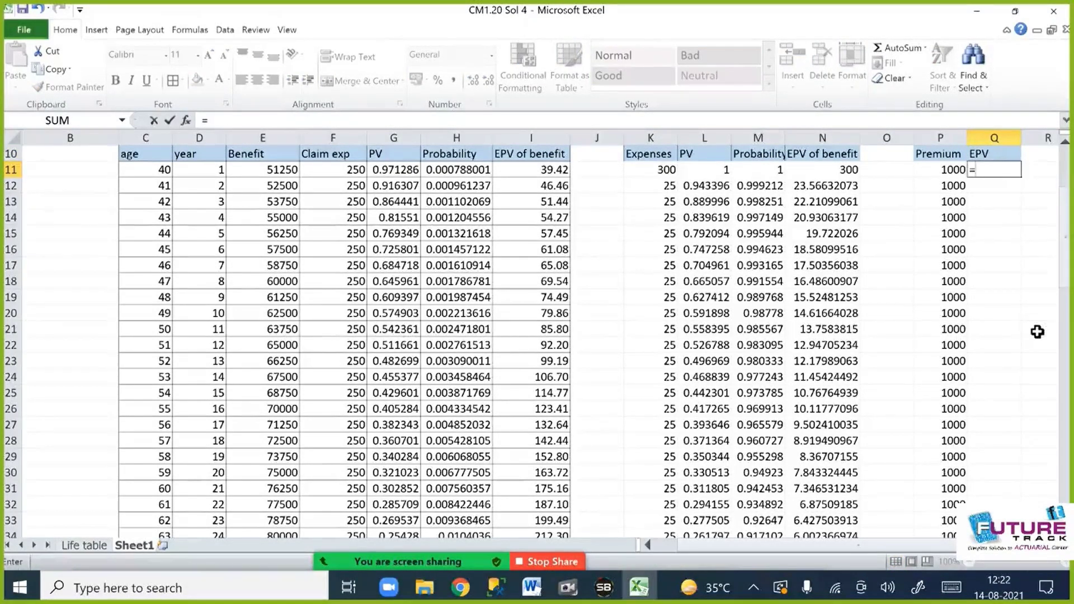
key("Left")
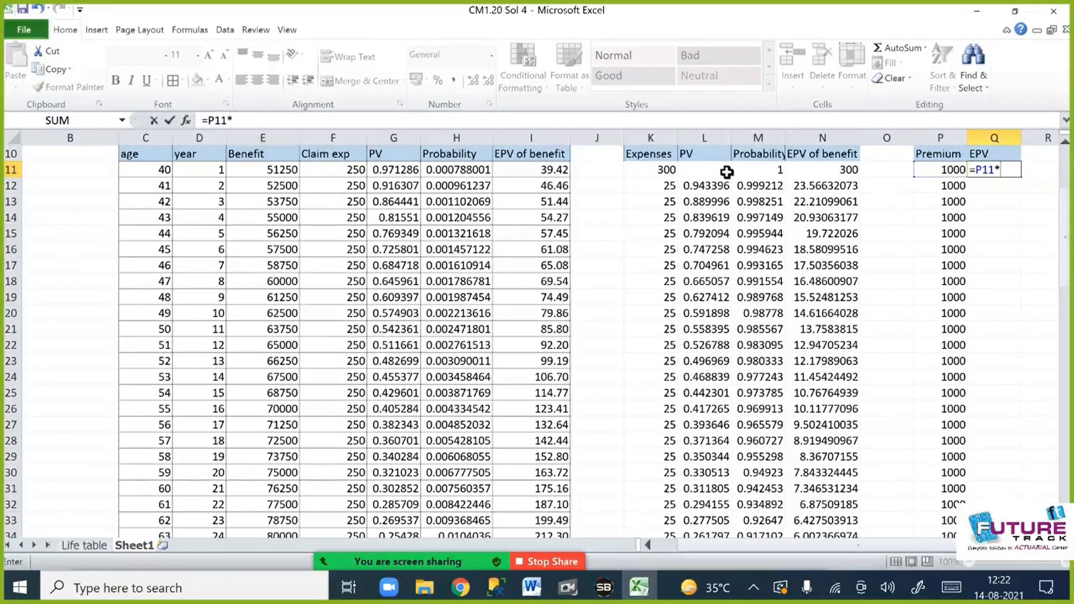
left_click(730, 170)
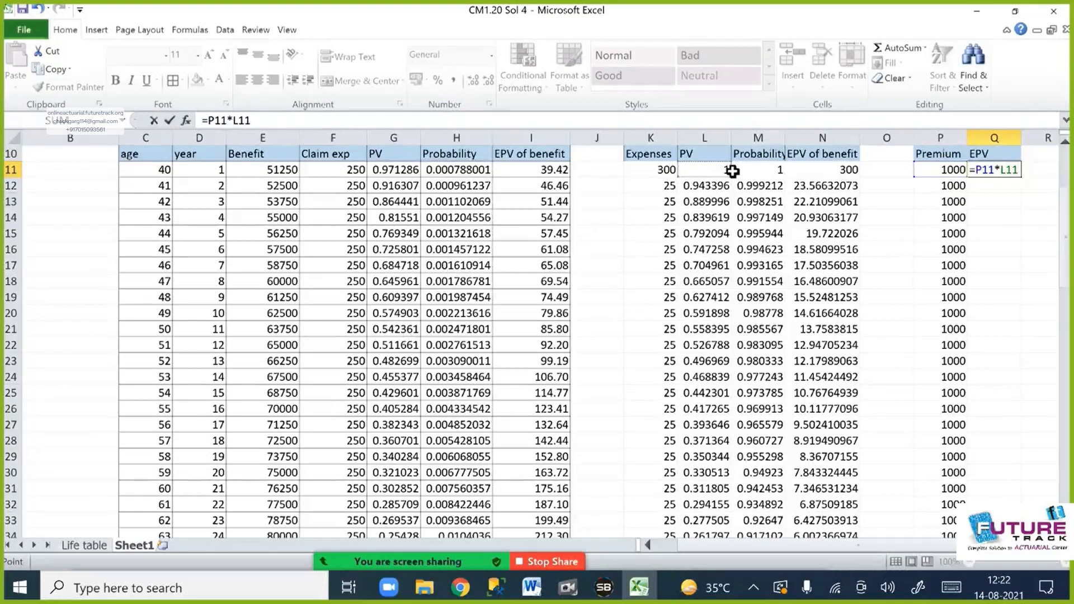
type("*")
left_click(741, 169)
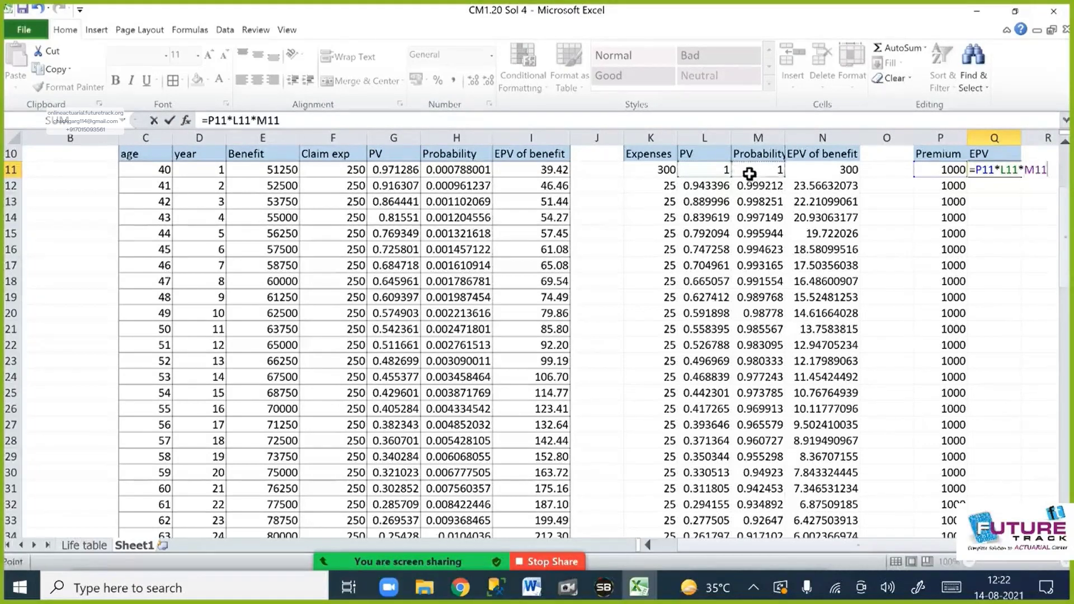
key("Return")
Fill the EPV formula from Q11 down to Q35 and format those values as numbers with two decimal places.
key("Up")
key("Left")
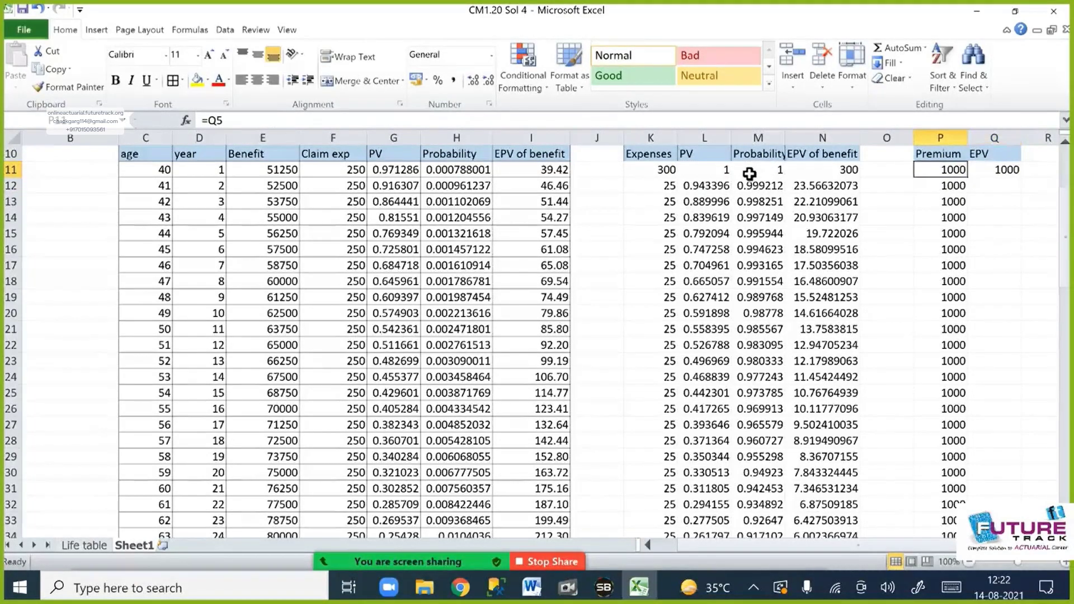
key("Down")
key("ctrl+Down")
key("Right")
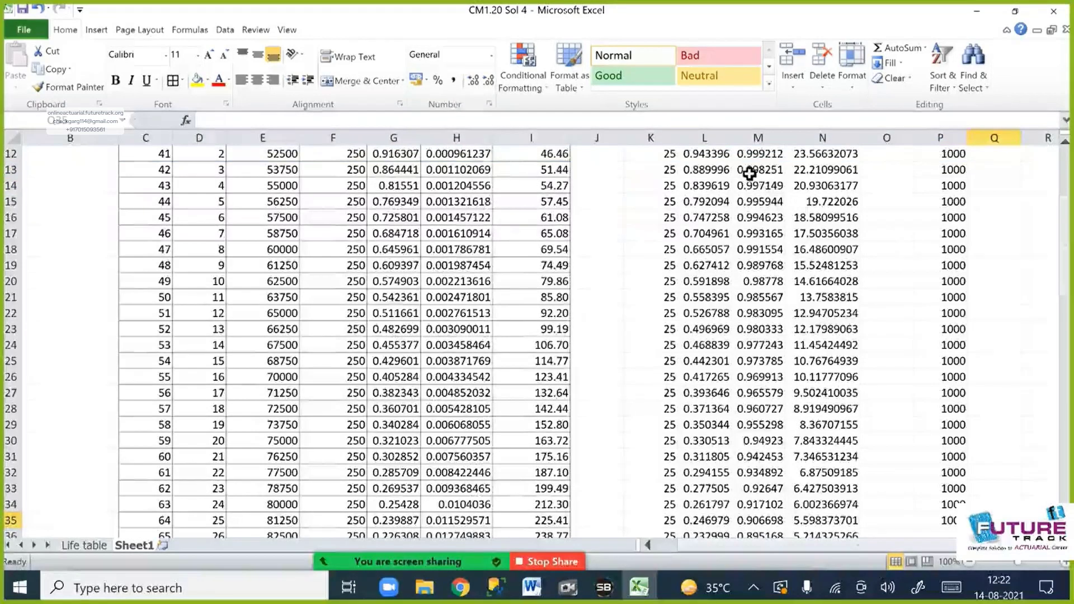
key("ctrl+shift+Up")
key("ctrl+d")
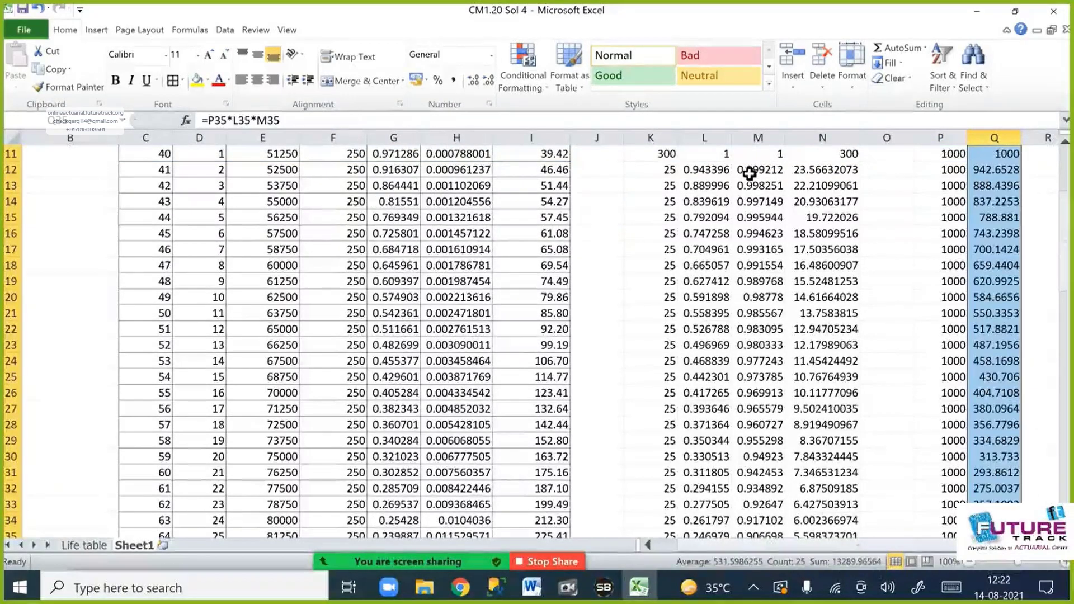
scroll(834, 218, "up", 2)
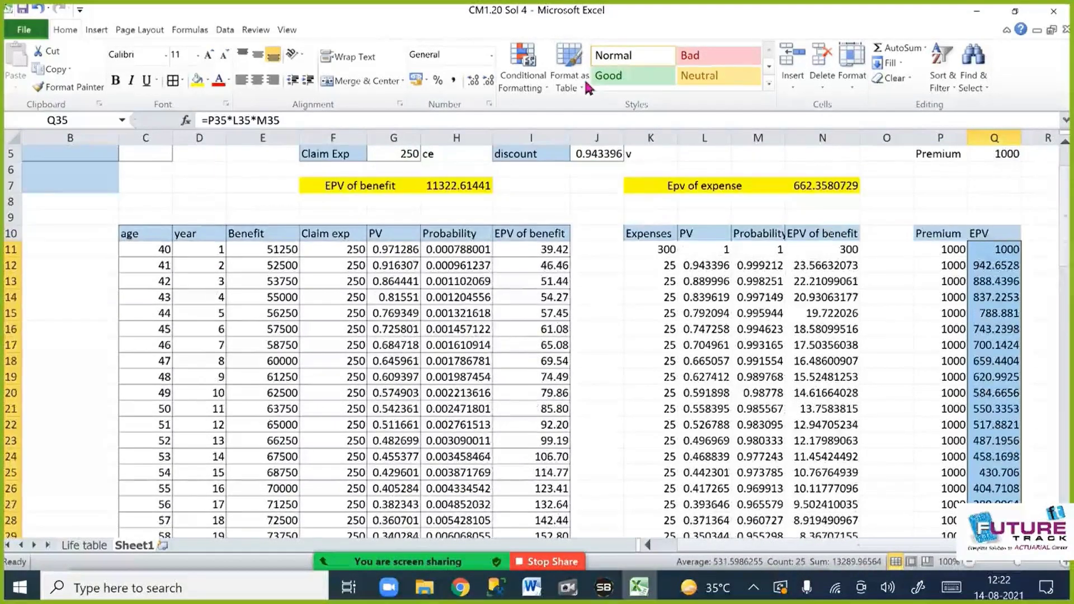
left_click(491, 81)
Label P7 "EPV of Pre" and total the premium EPVs in Q7 with =SUM(Q11:Q35).
scroll(845, 305, "up", 7)
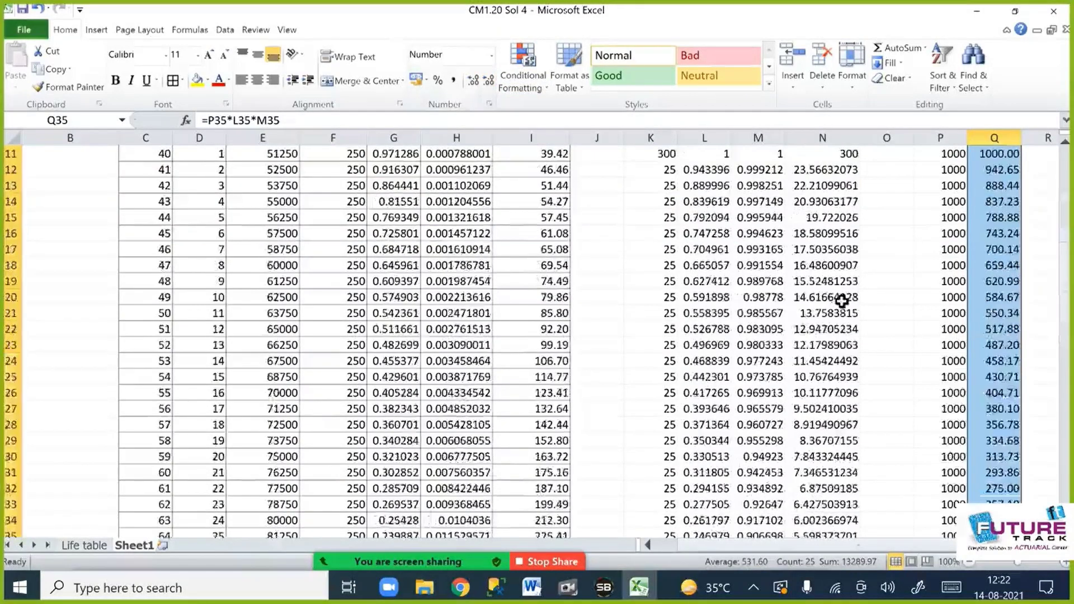
left_click(940, 249)
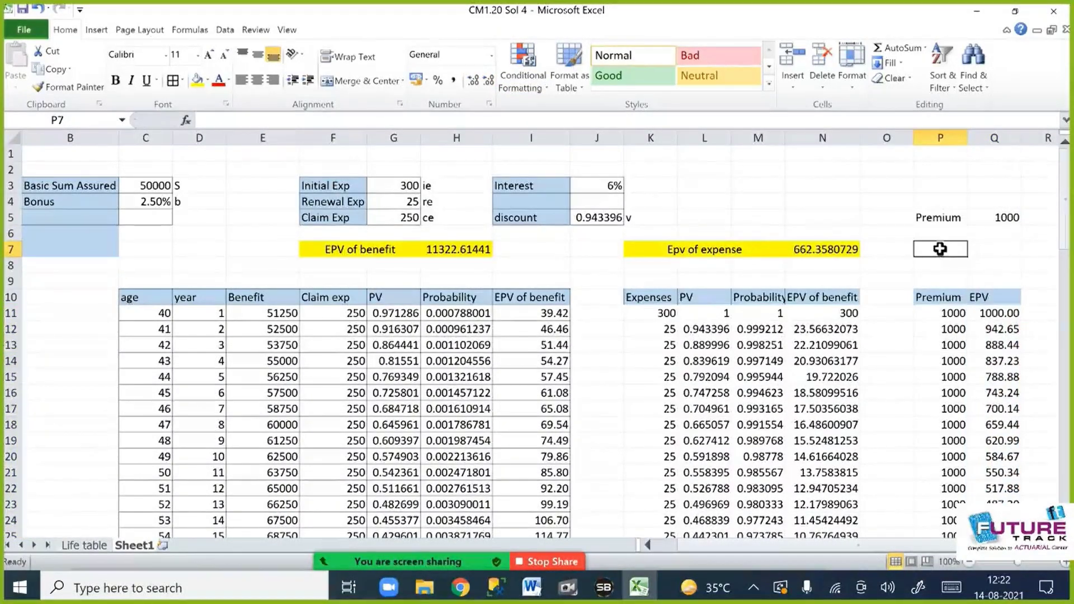
type("EPV of Pre")
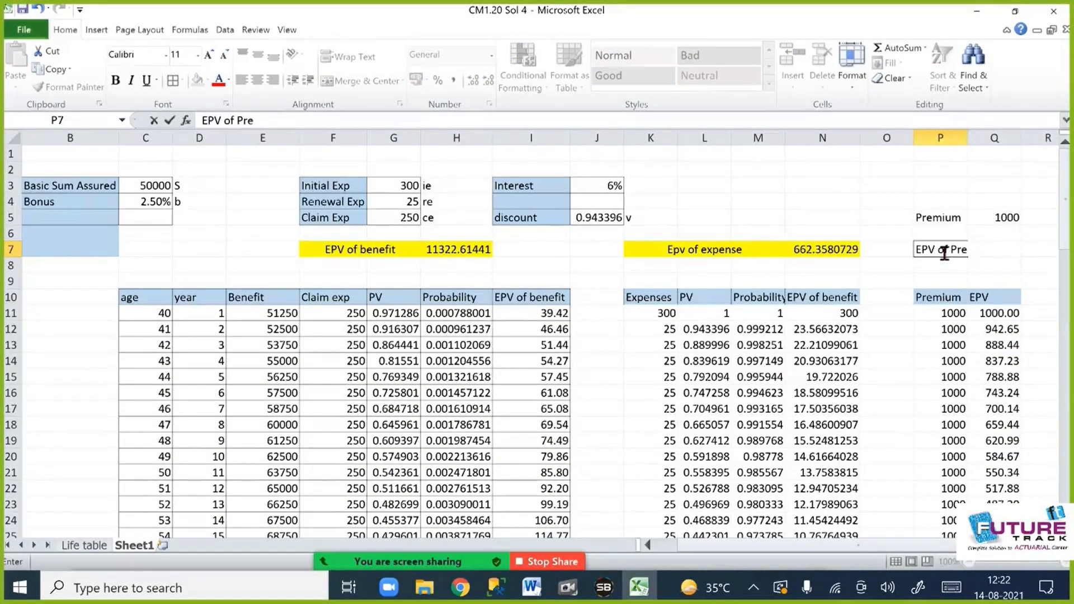
key("Tab")
type("=sum(")
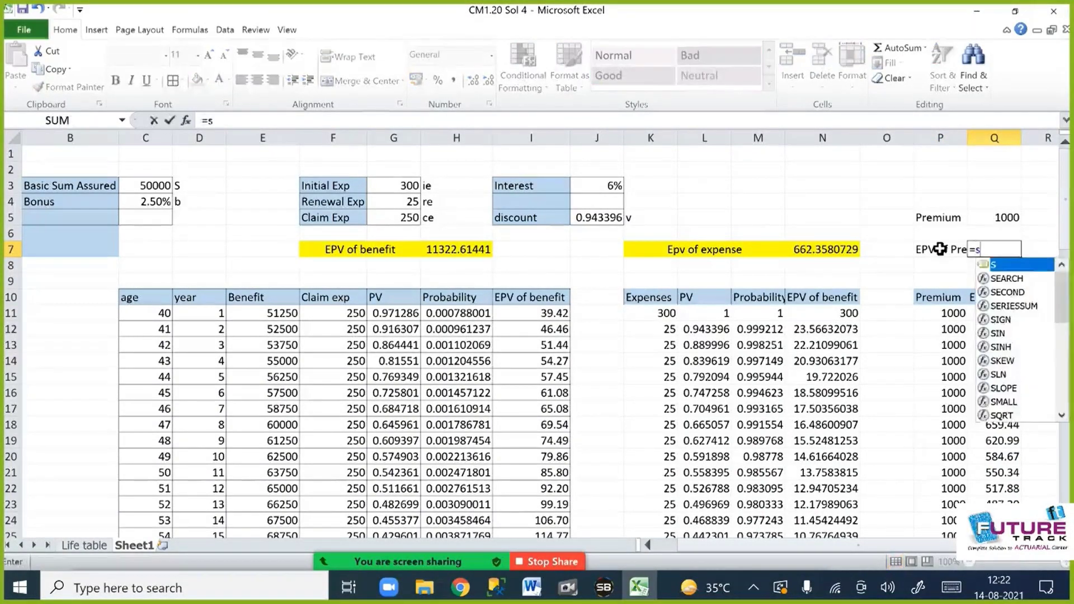
key("Down")
key("Down")
key("Down")
key("Down")
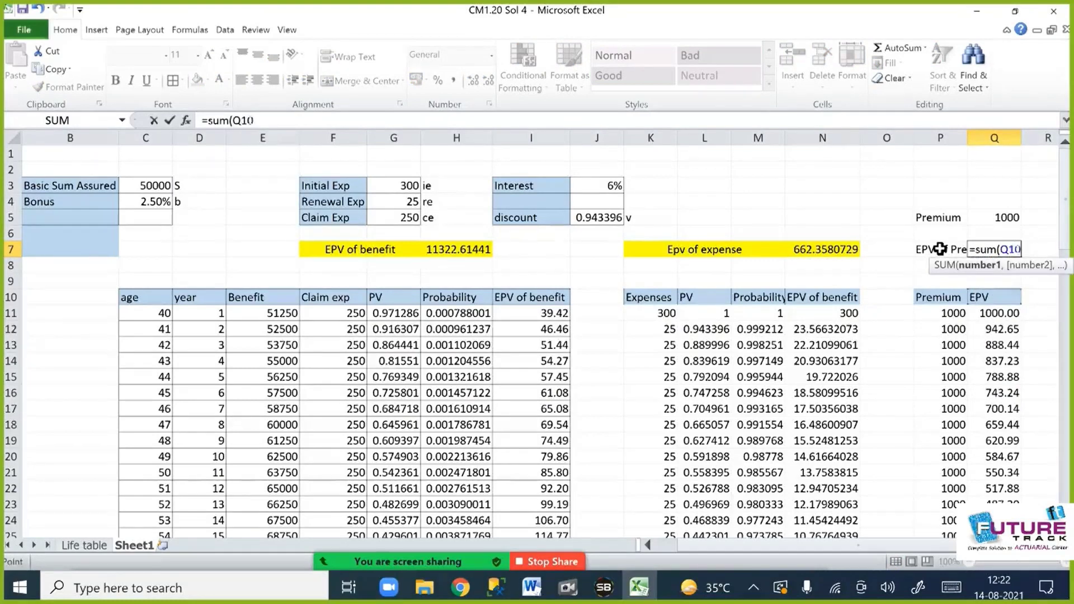
key("ctrl+shift+Down")
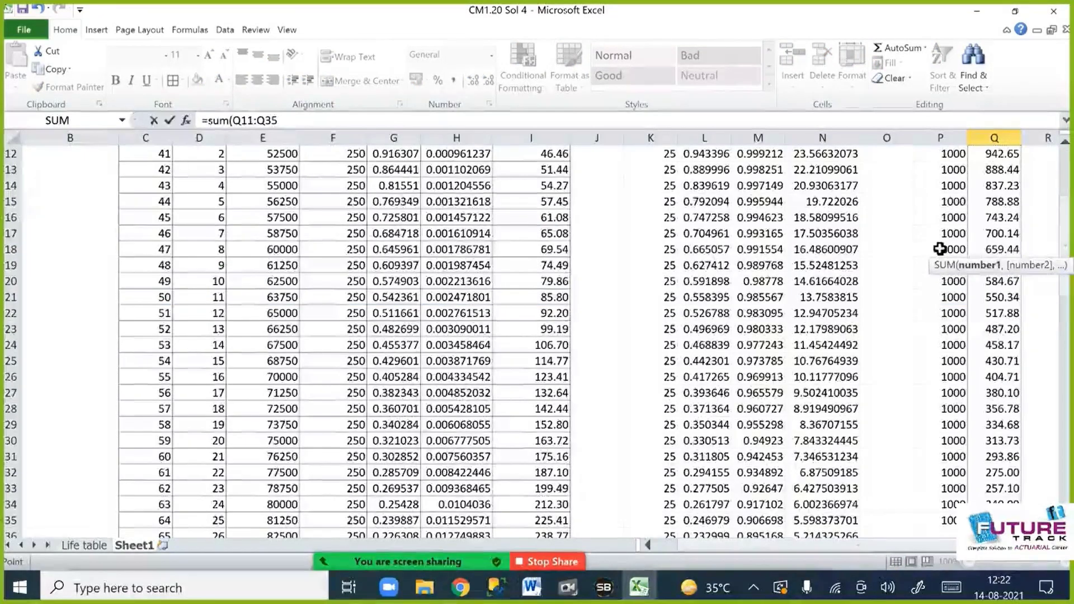
key("Return")
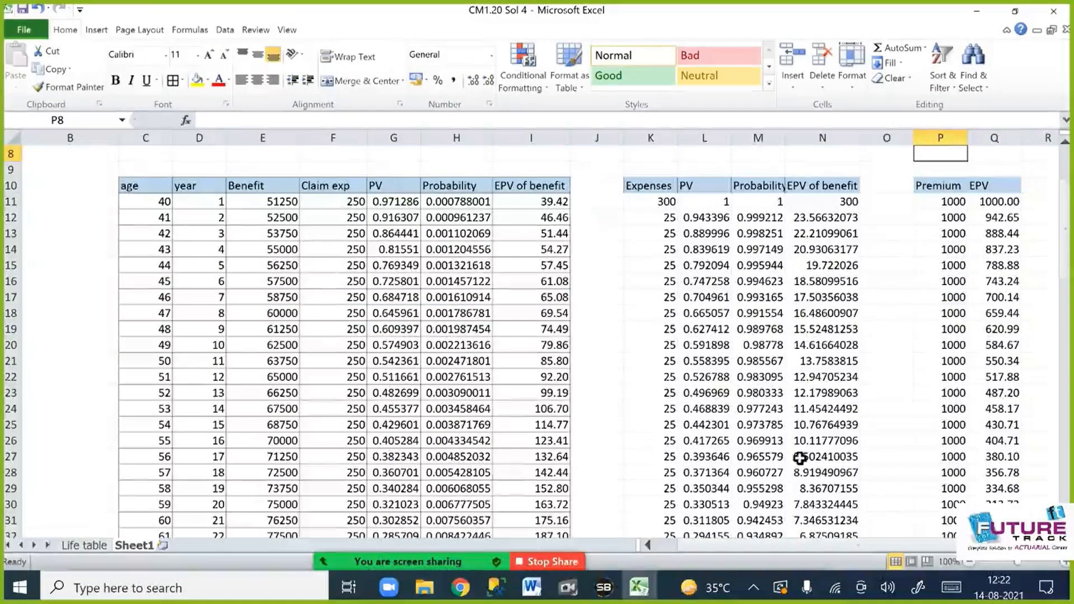
Highlight the premium EPV label and total in P7:Q7 with yellow fill.
scroll(859, 481, "up", 3)
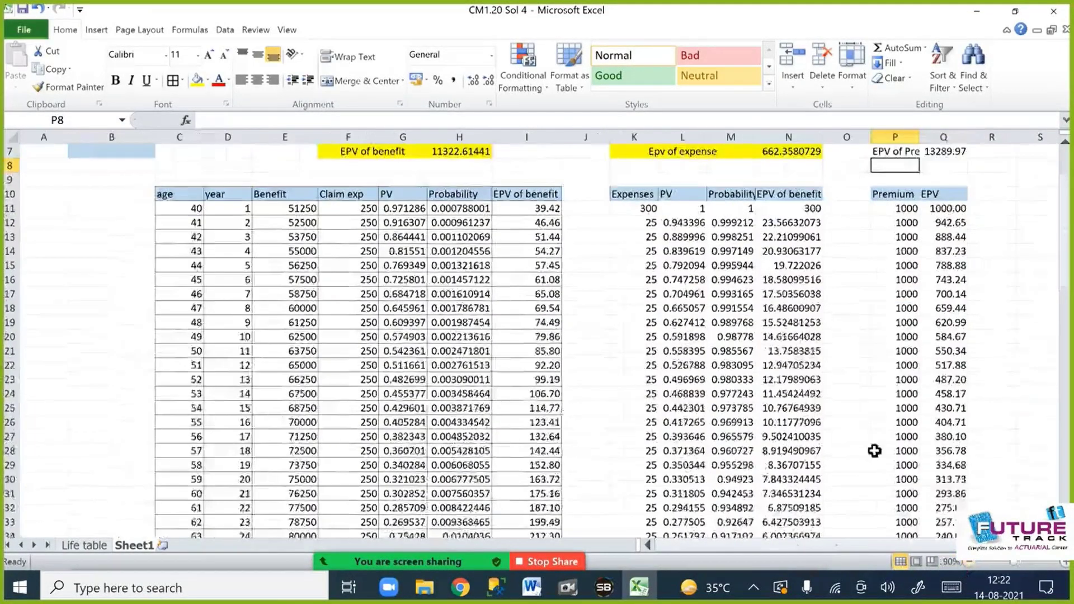
scroll(859, 482, "down", 1, "ctrl")
left_click(895, 242)
left_click(932, 238, "shift")
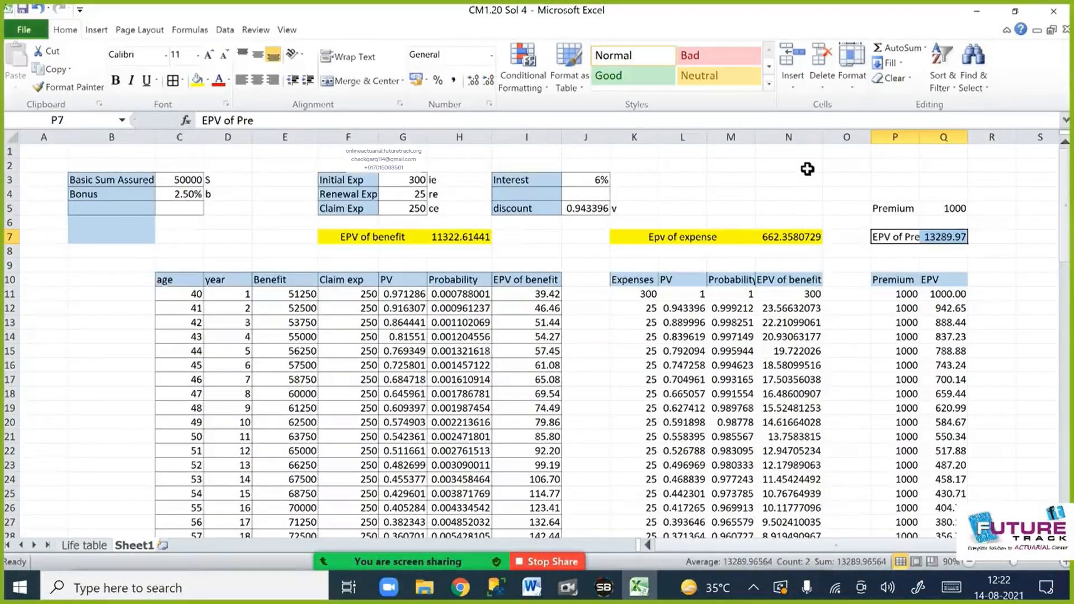
left_click(198, 80)
Merge and centre N2:R3 with wrapped text and enter "According to equivalence relation" in the merged cell.
left_click_drag(775, 166, 987, 188)
left_click(358, 81)
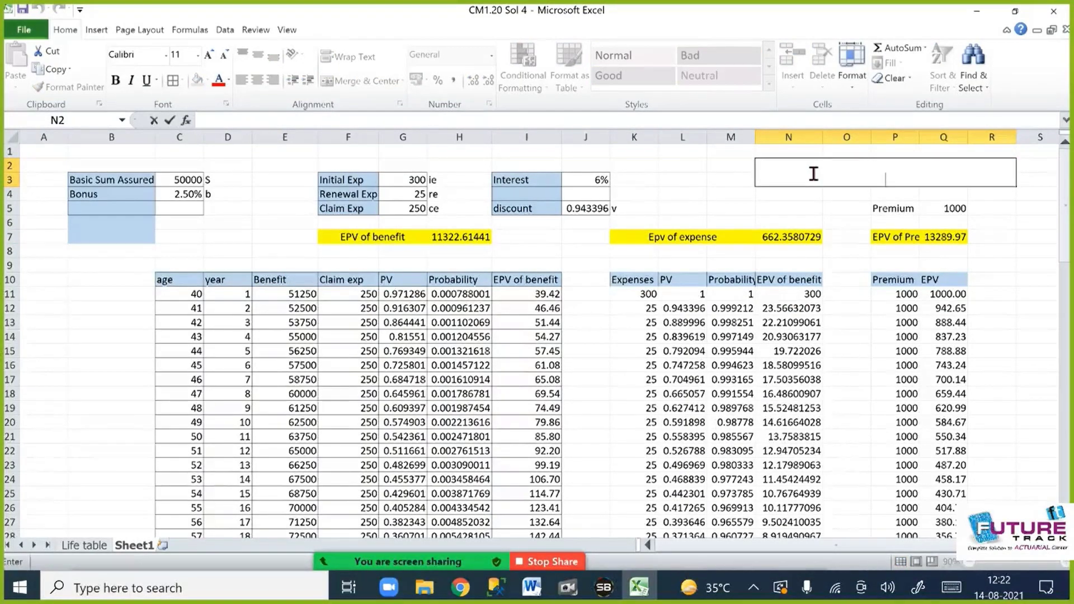
type("According")
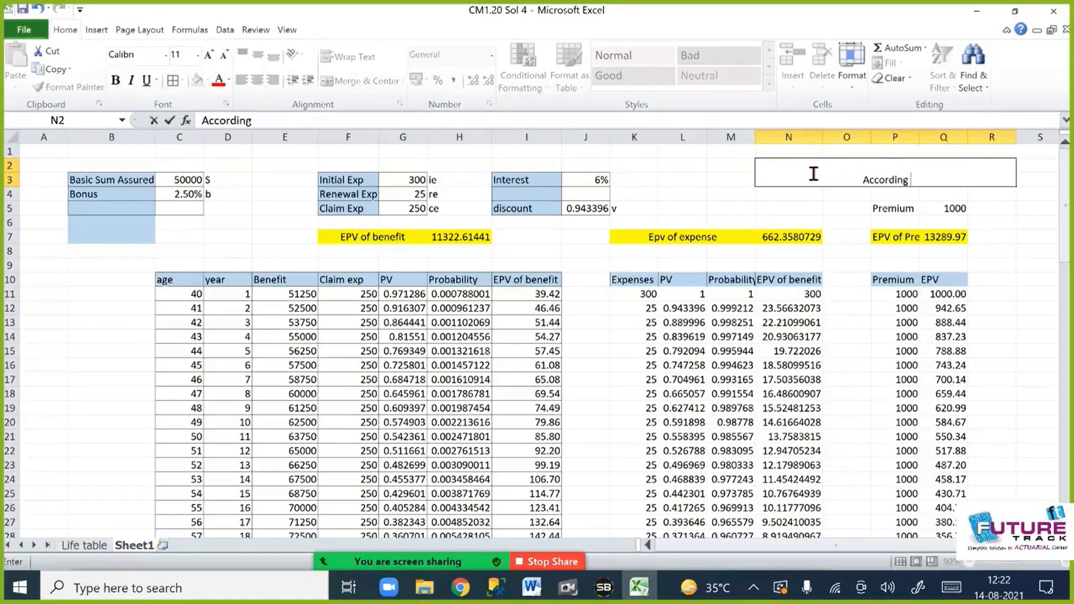
type(" to equ")
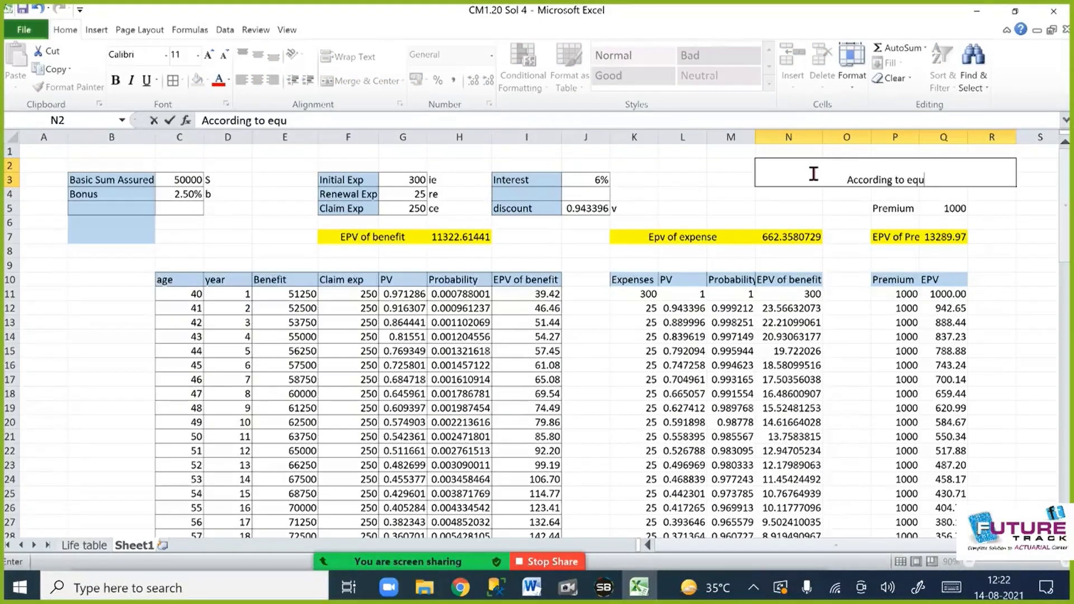
type("ivalence relatuio")
key("BackSpace")
key("BackSpace")
key("BackSpace")
type("ion")
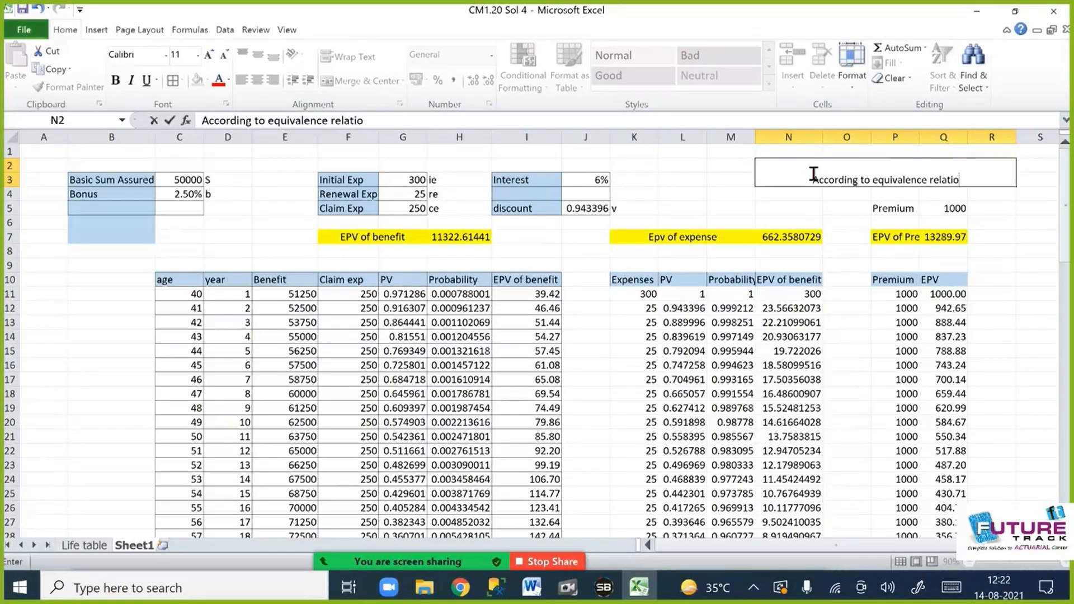
key("Return")
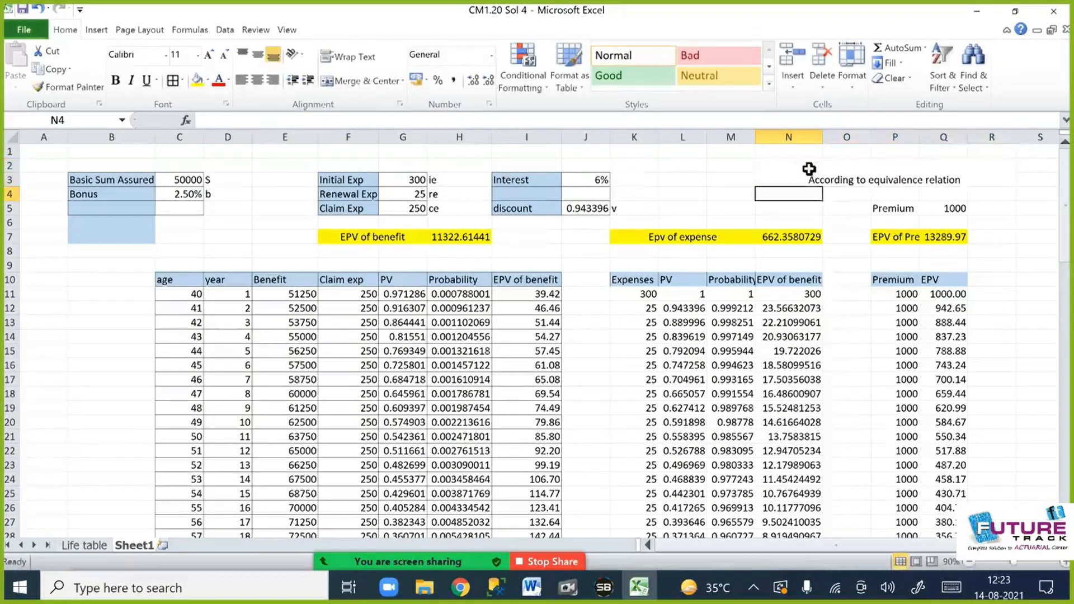
Extend the merged note in N2:R3 with "EPV of benefit+ Epv of expense- EPV of premium= 0" on its second line.
left_click(868, 182)
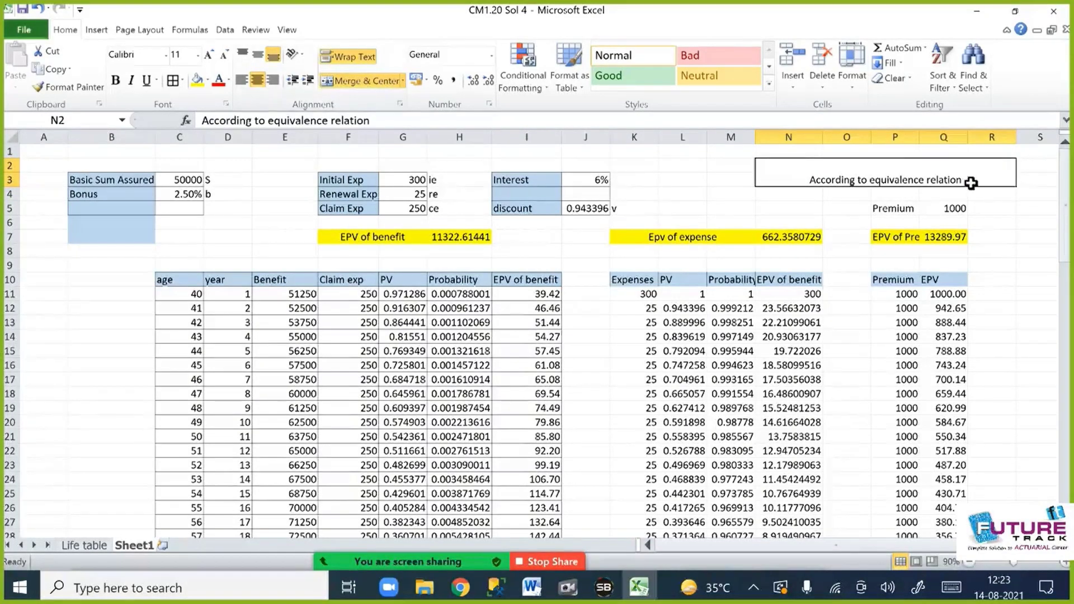
key("Right")
key("Right")
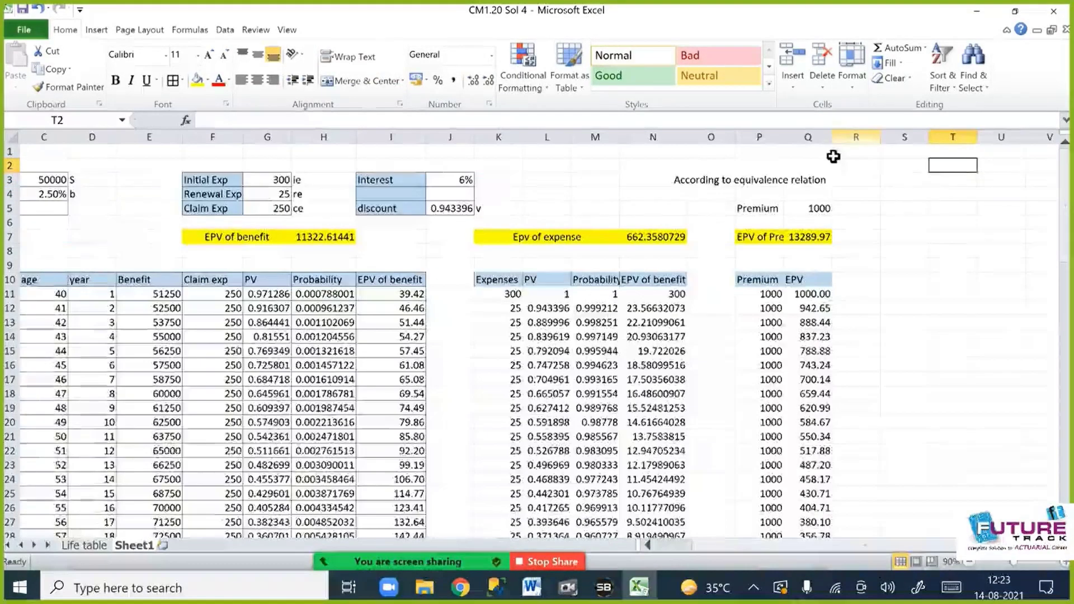
left_click(835, 184)
double_click(839, 184)
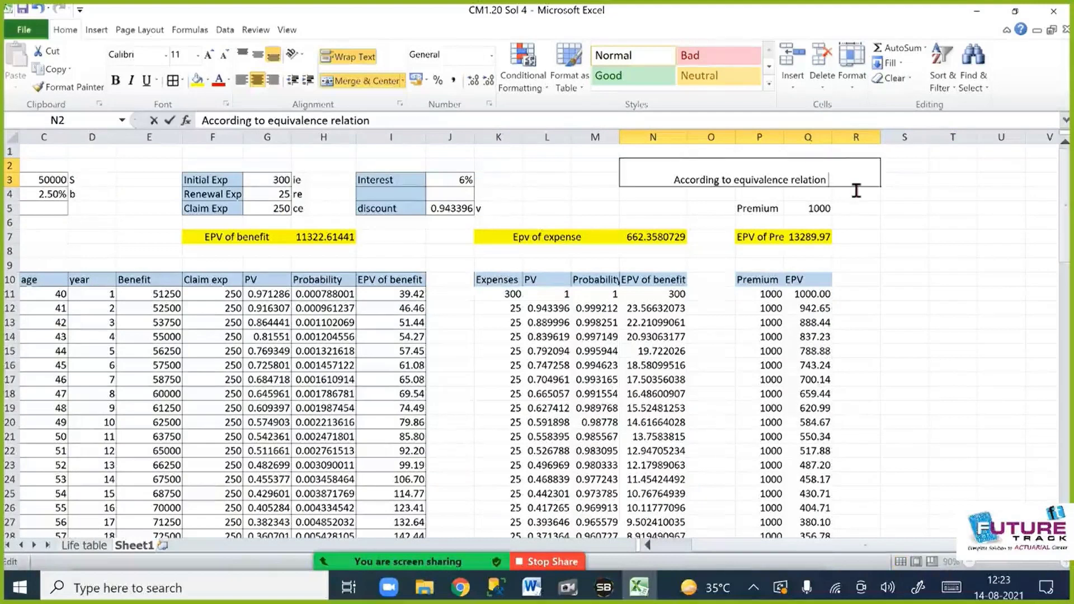
type("EP")
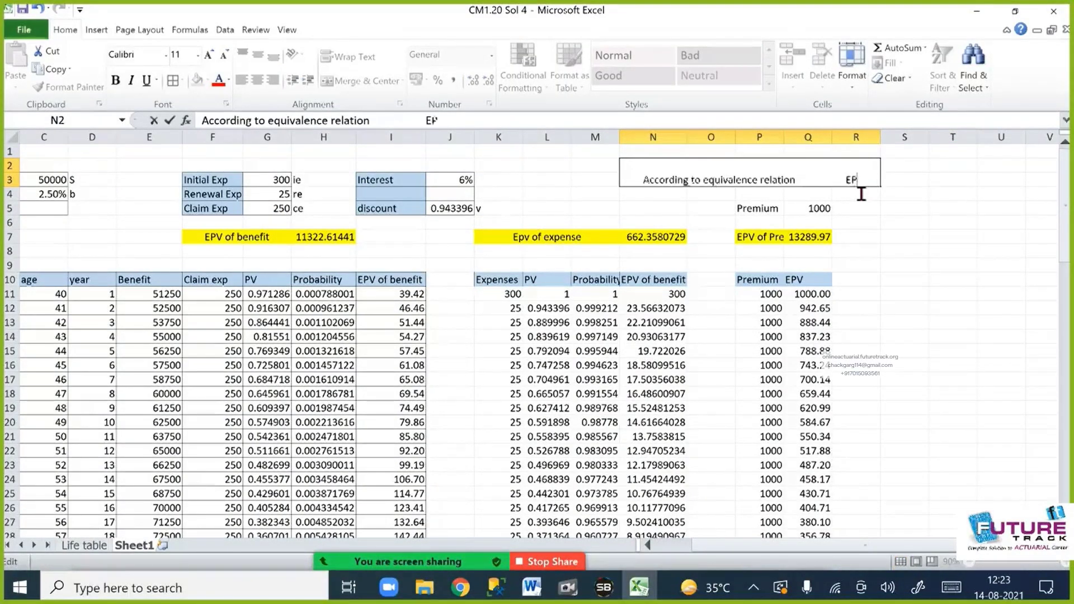
type("V of benefit")
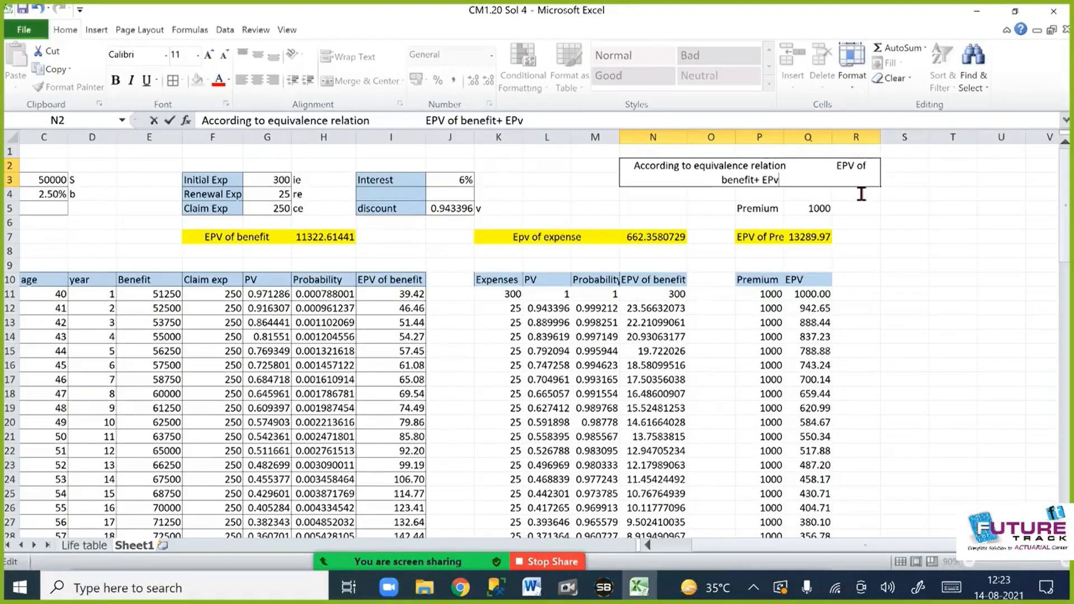
type("+ Epv of ex")
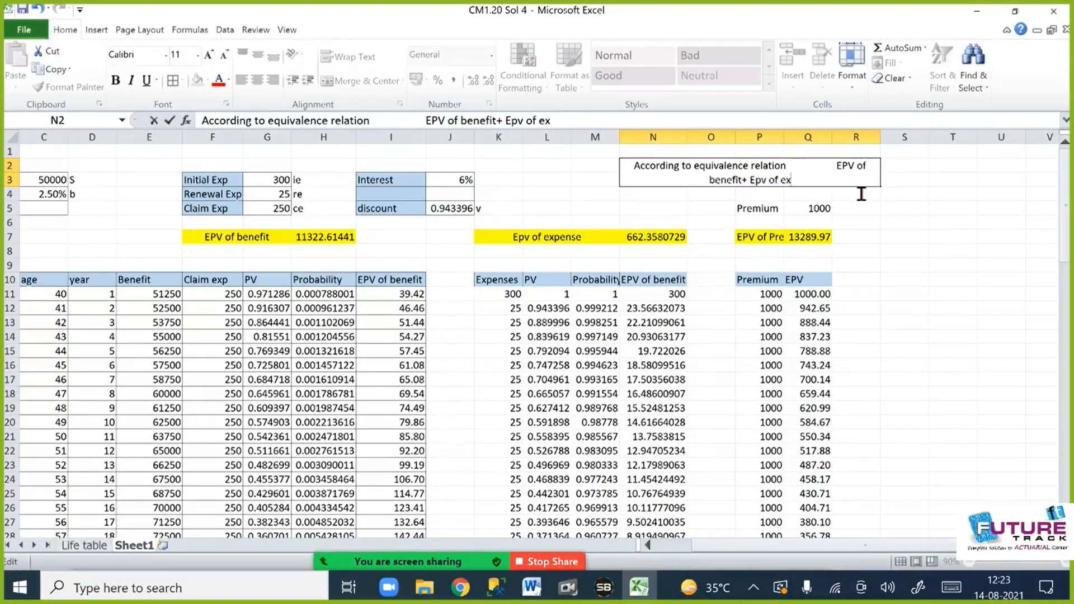
type("pense- EPV")
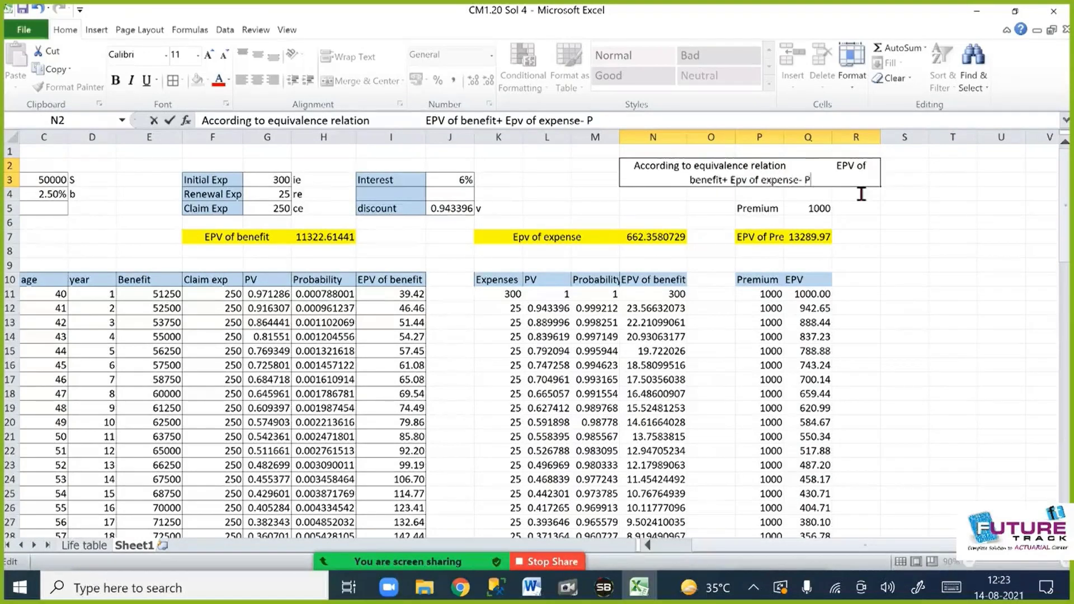
type(" of")
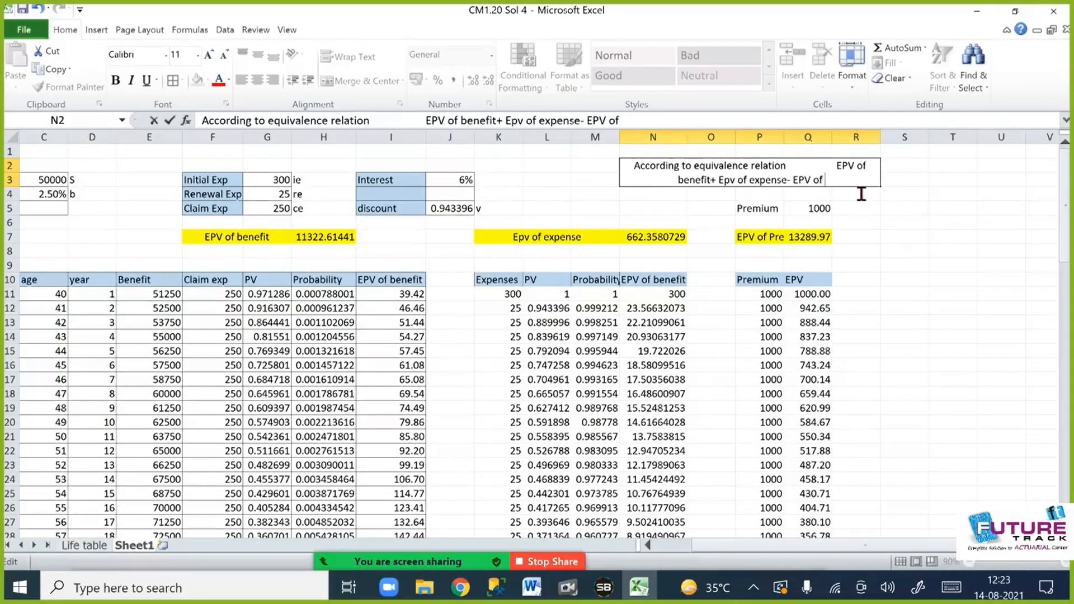
type(" premium= 0")
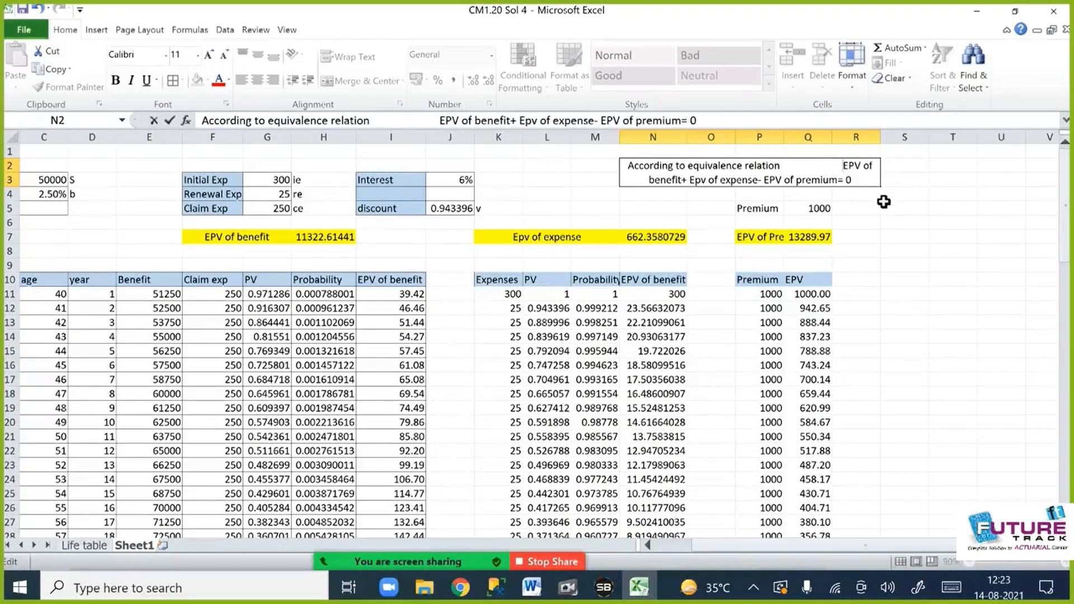
key("ctrl+Return")
Merge and centre O4:Q4 and enter the equivalence formula =H7+N7-Q7 in the merged cell.
left_click(824, 210)
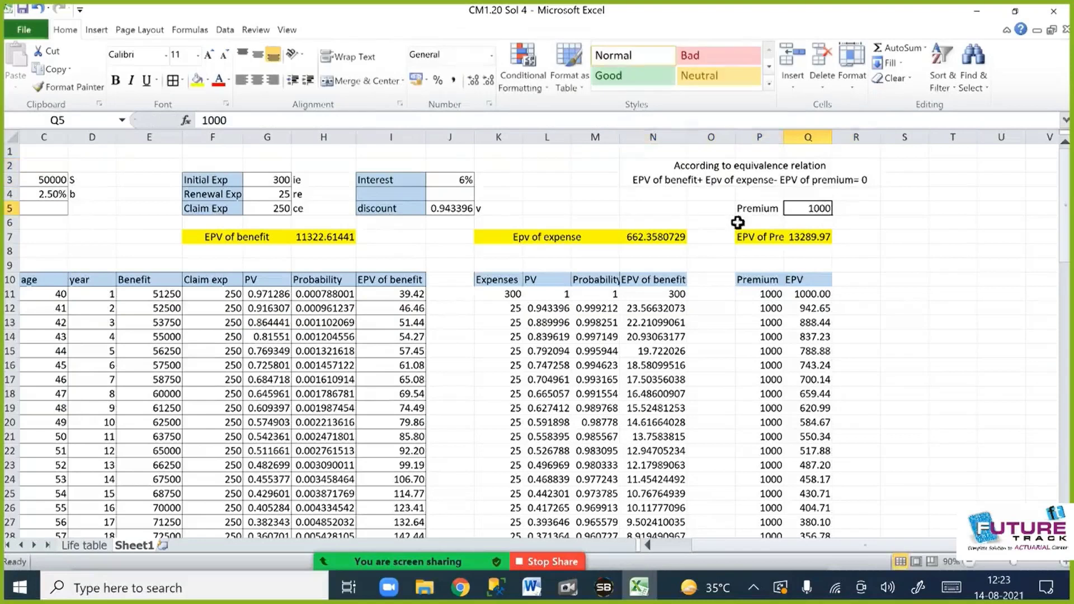
left_click_drag(699, 194, 793, 195)
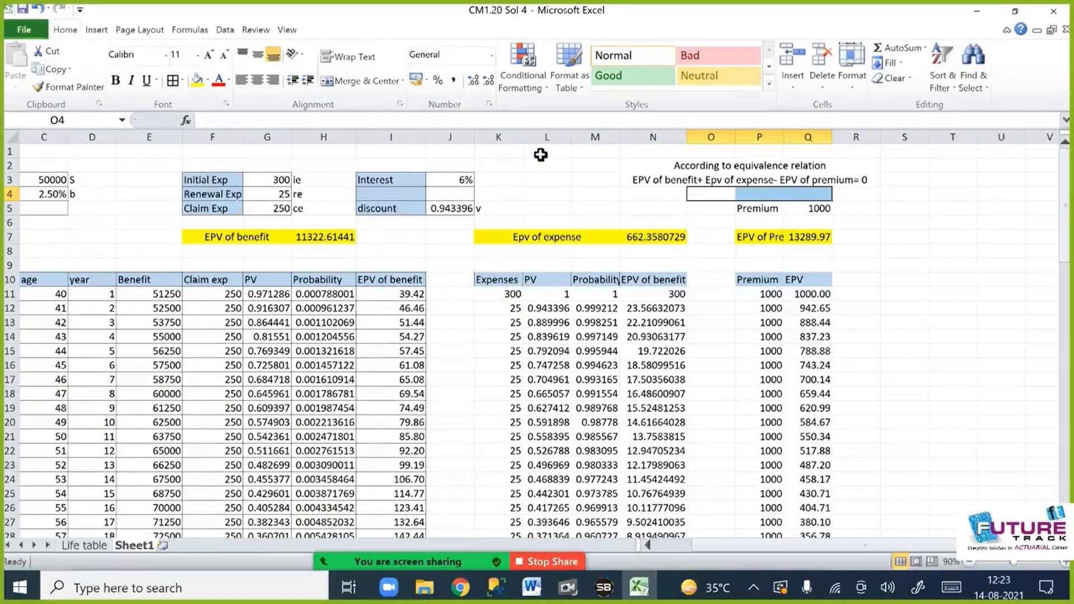
left_click(364, 80)
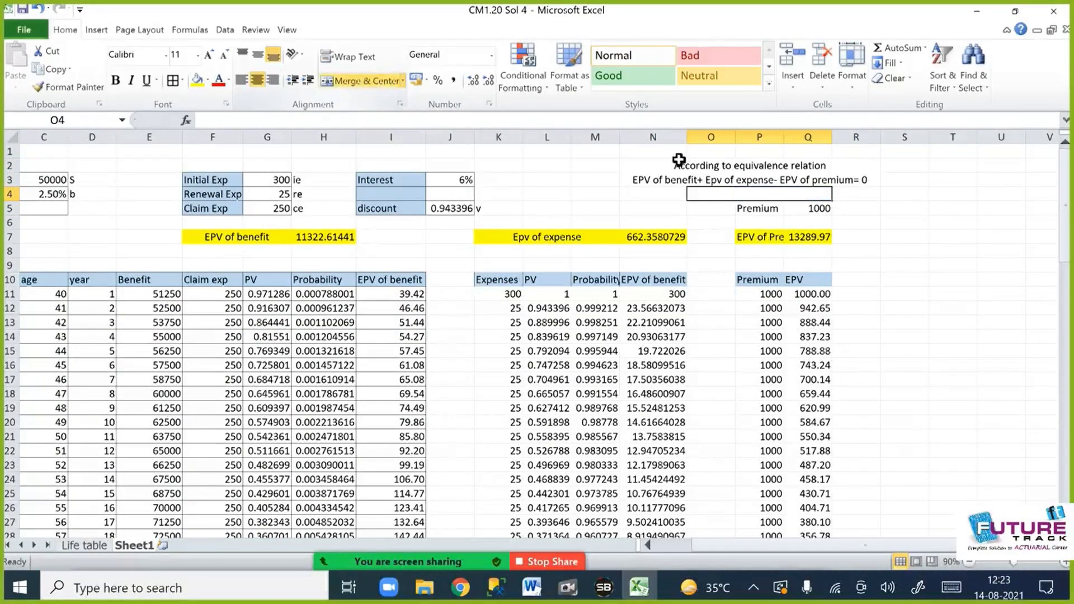
type("=")
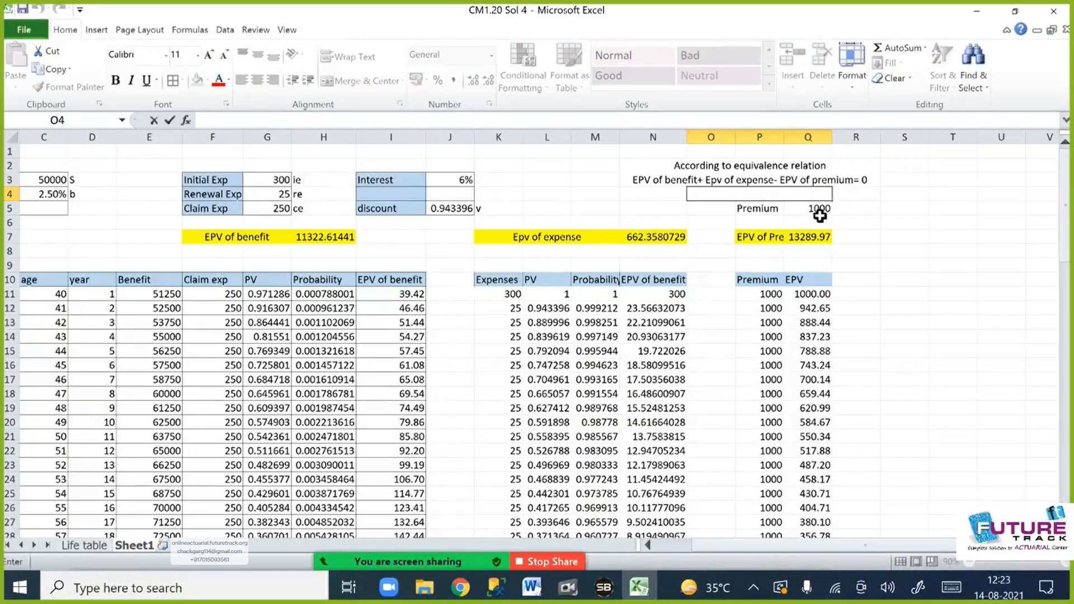
left_click(327, 241)
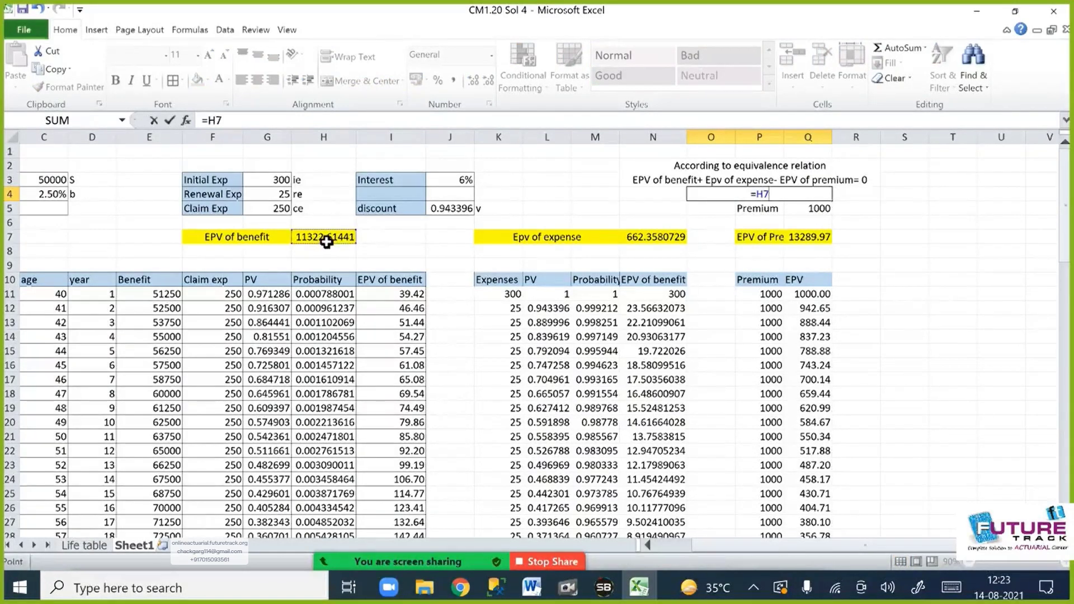
left_click(635, 239)
type("-")
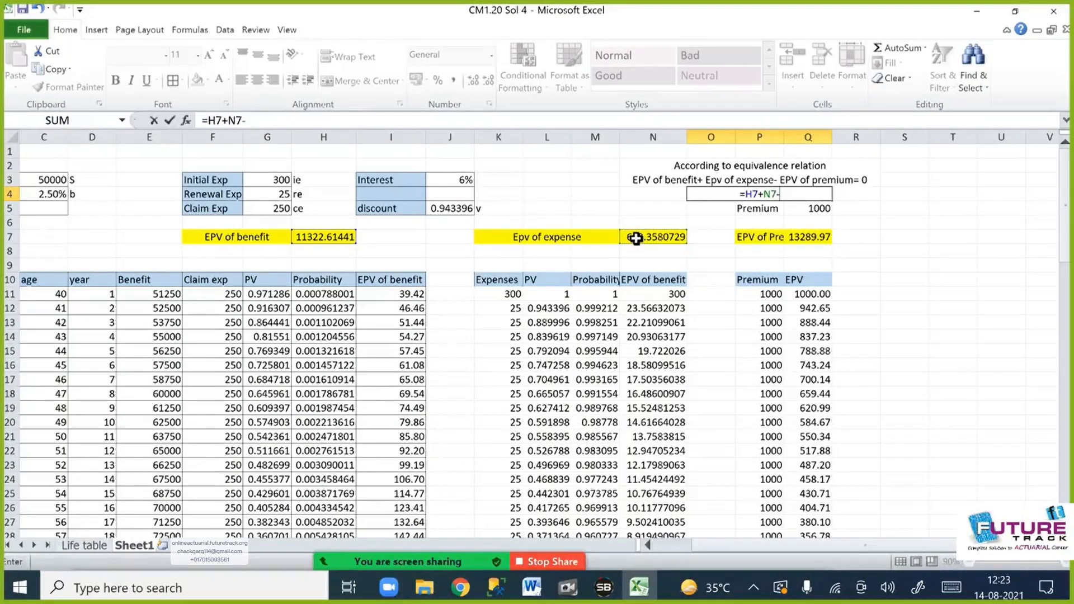
left_click(807, 240)
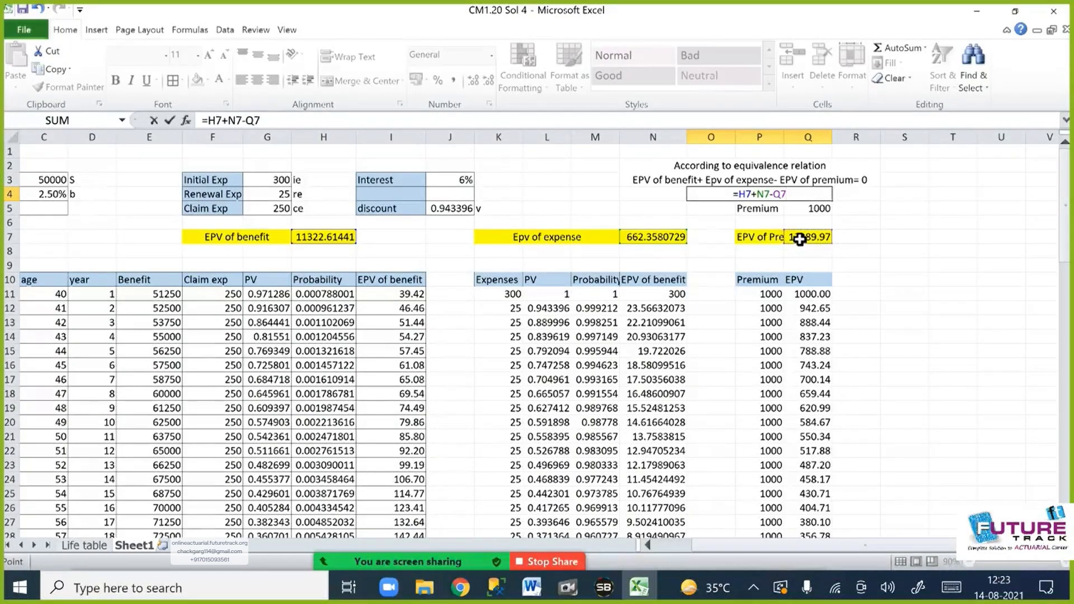
key("Return")
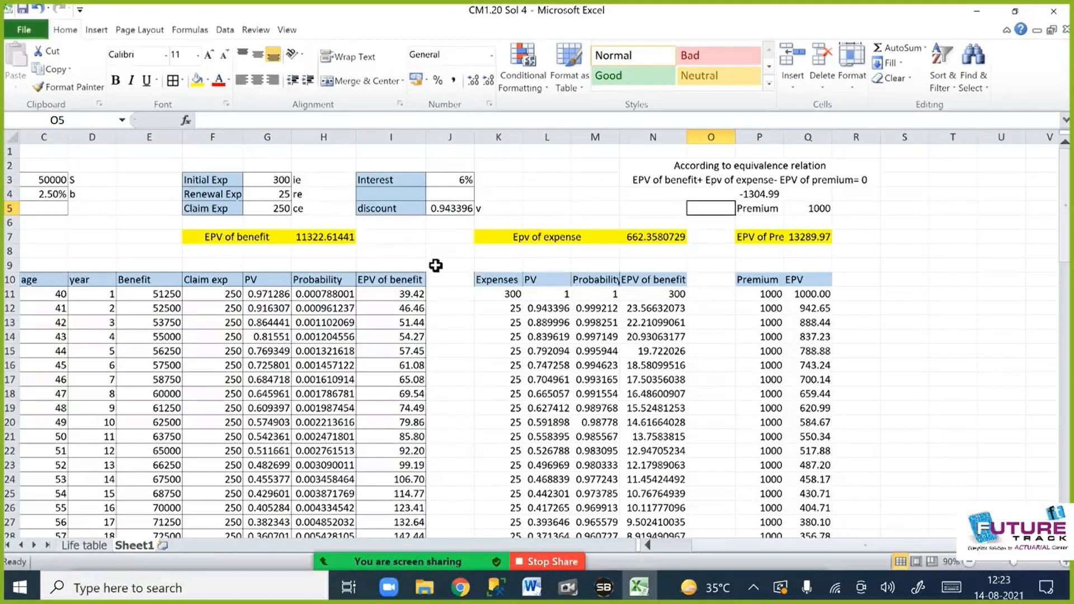
Highlight the equivalence relation note in N2:R3 with yellow fill.
left_click_drag(674, 166, 679, 179)
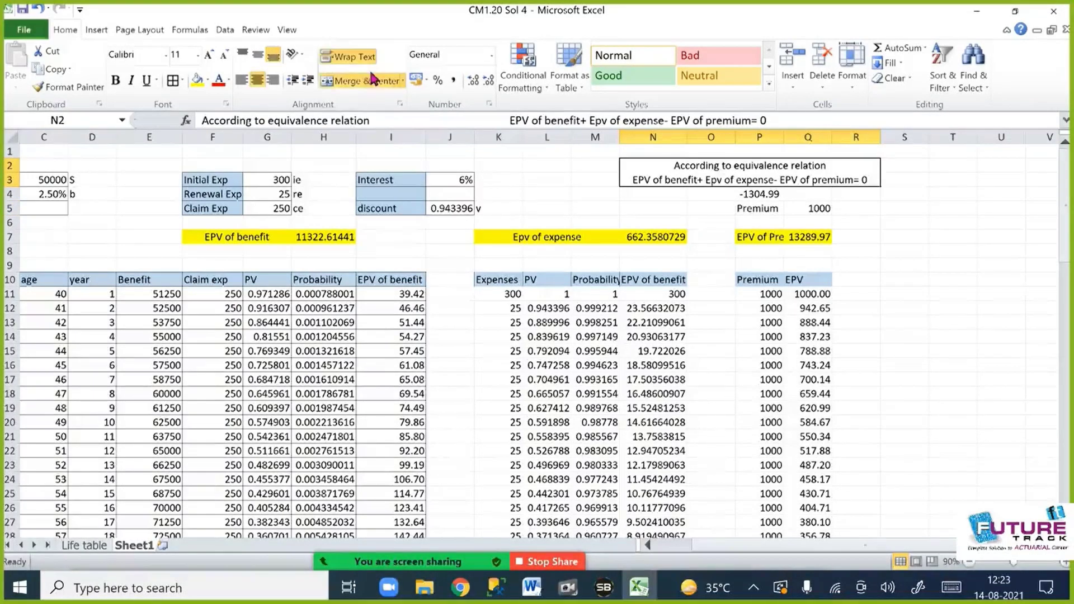
left_click(196, 80)
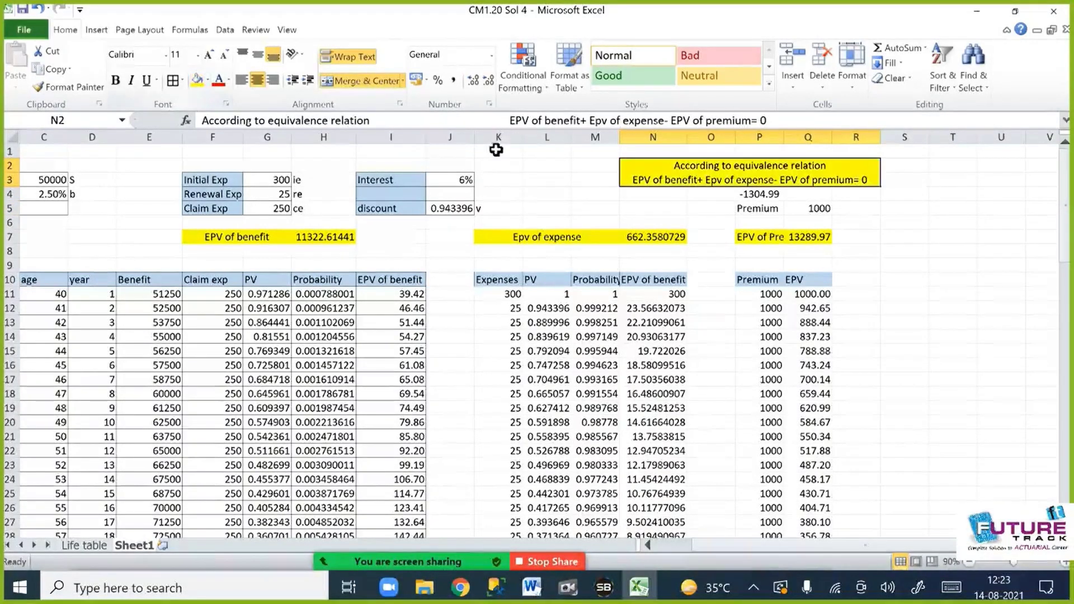
Run Goal Seek to bring O4 to 0 by changing the premium in Q5, and accept the solution.
left_click(765, 195)
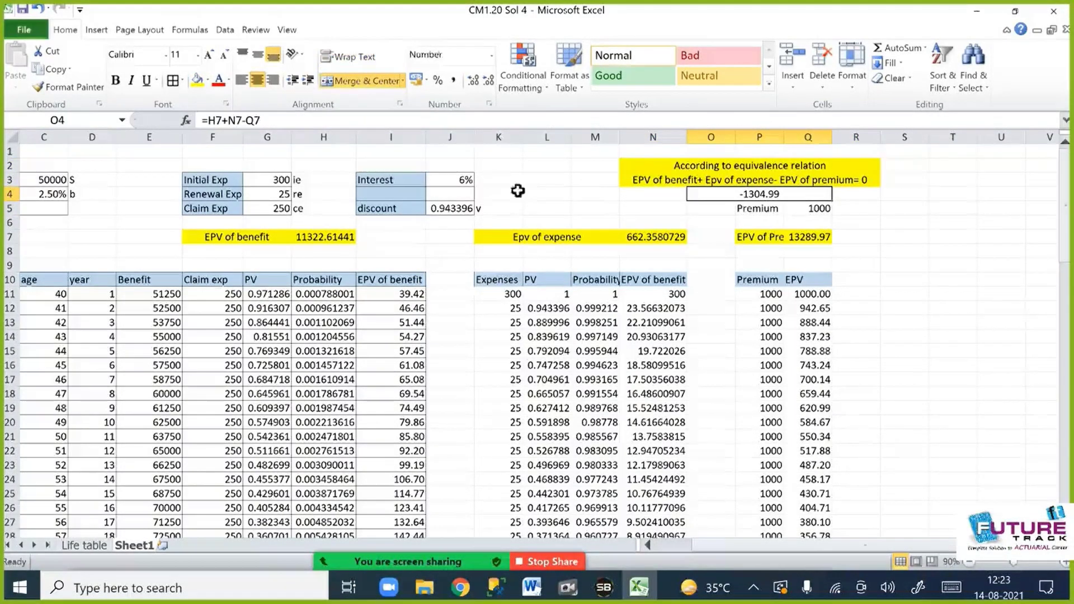
left_click(224, 31)
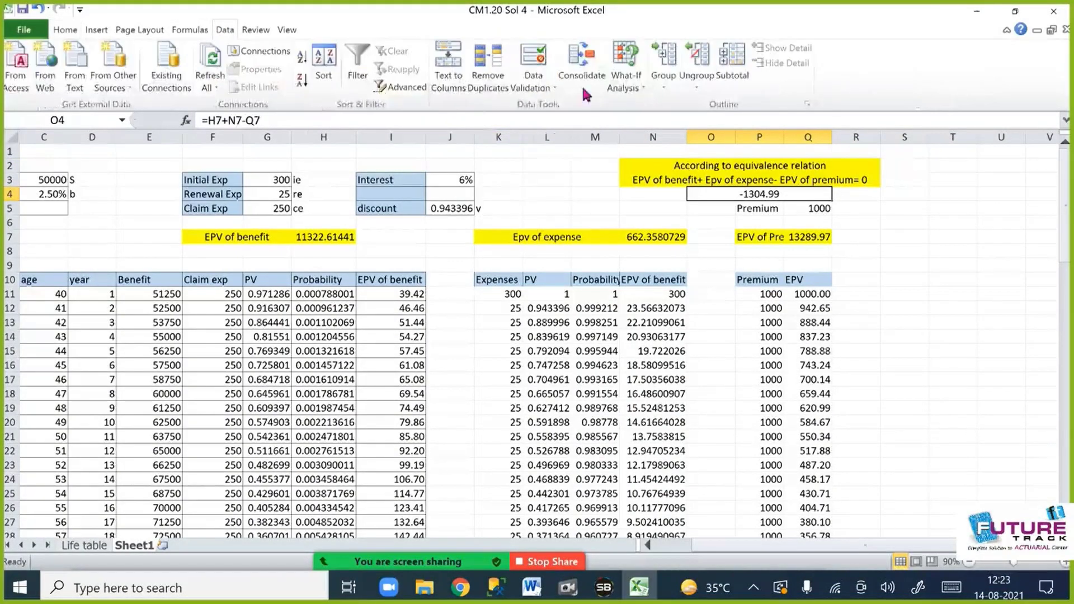
left_click(636, 85)
left_click(565, 123)
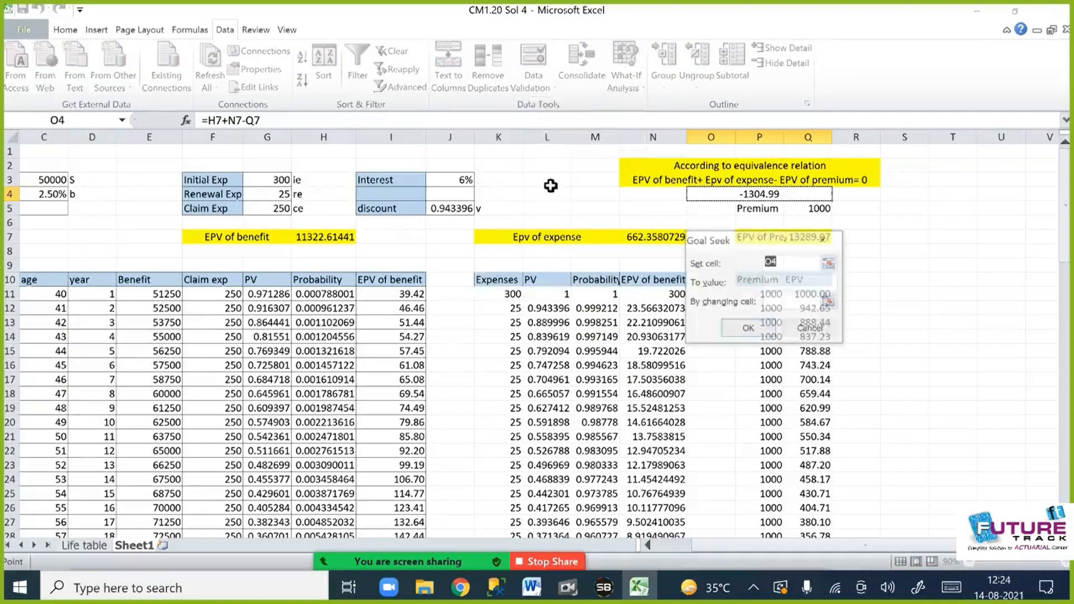
left_click(783, 289)
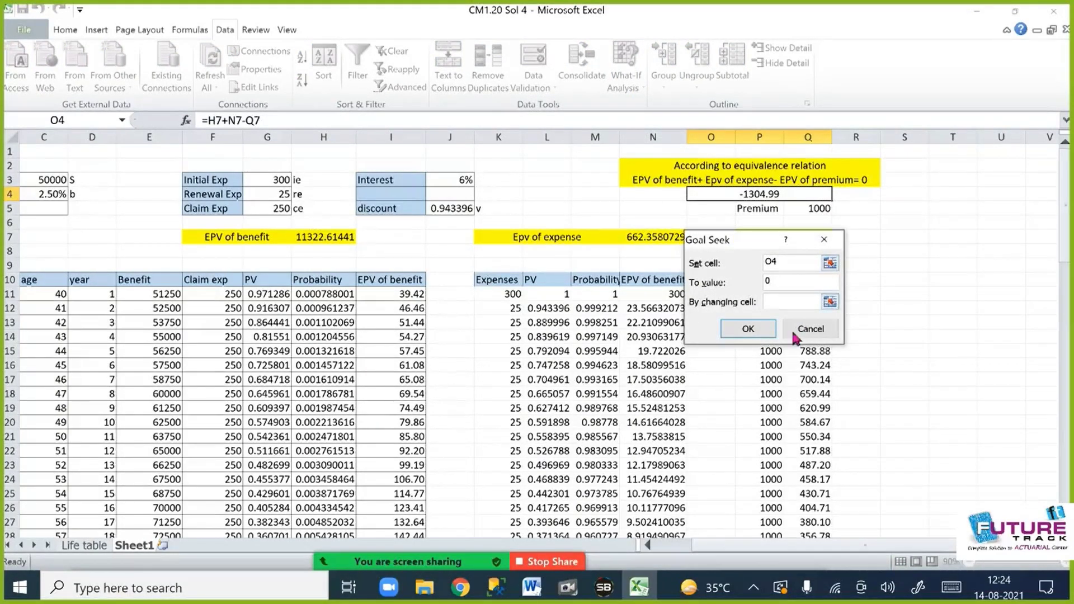
left_click(784, 305)
left_click(817, 211)
key("Return")
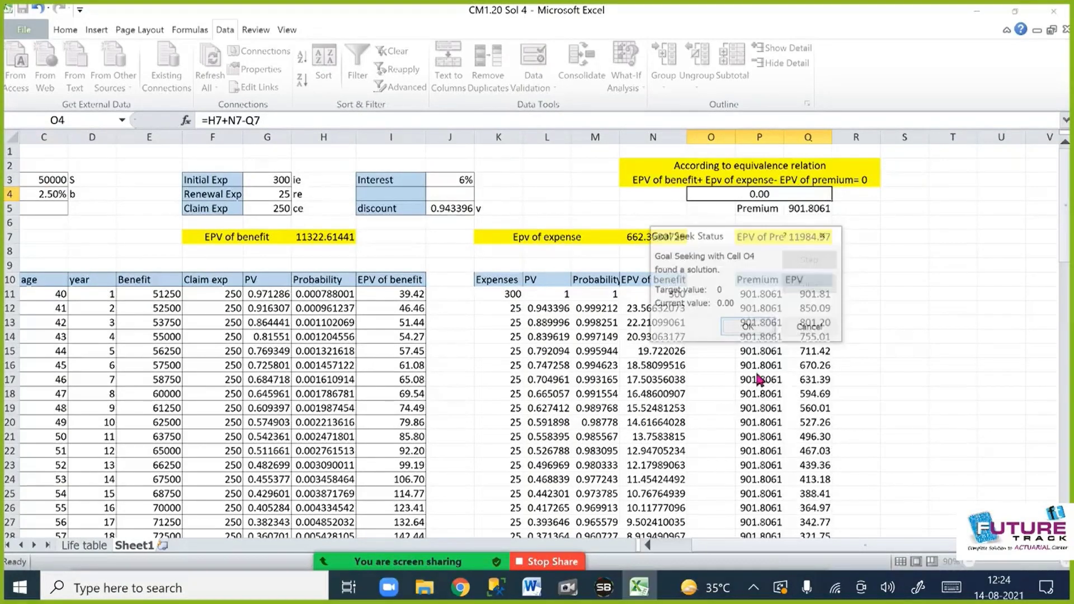
left_click(747, 328)
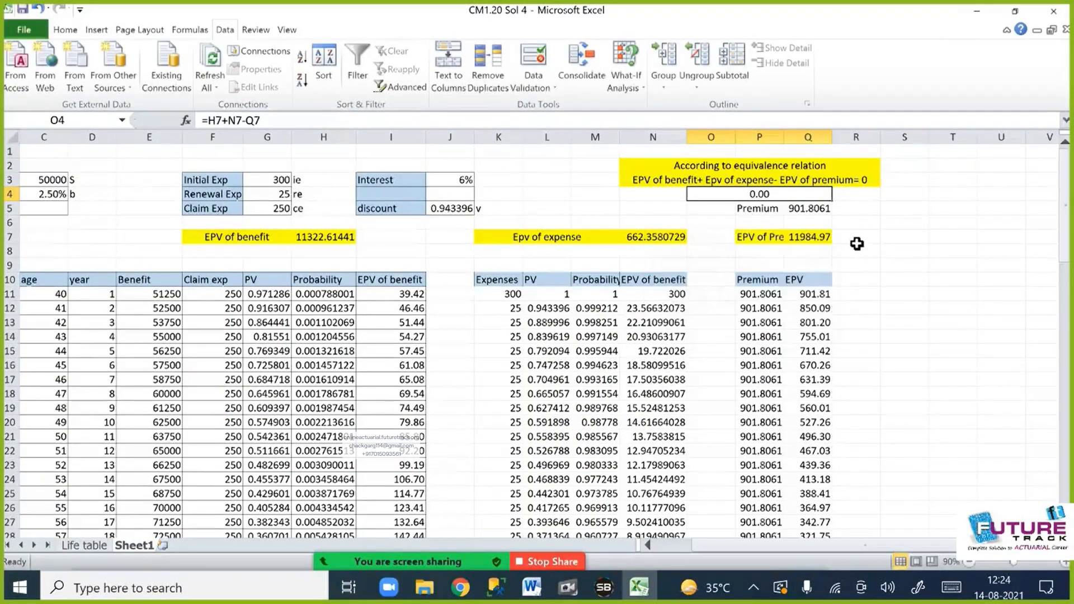
Format the premium label and value in P5:Q5 in bold red font.
left_click(758, 212)
left_click(797, 215, "shift")
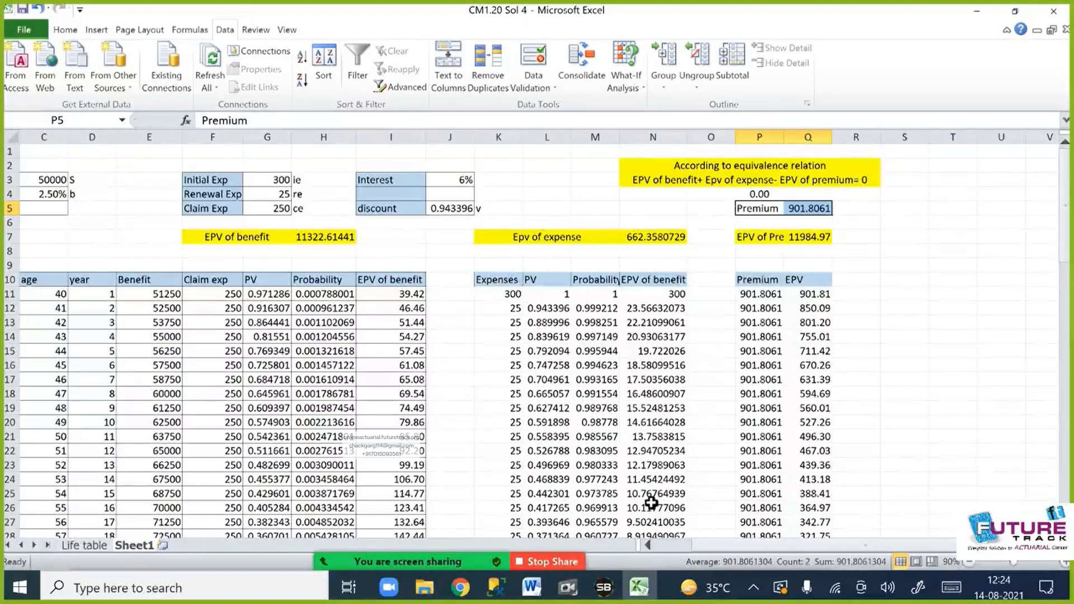
left_click(65, 30)
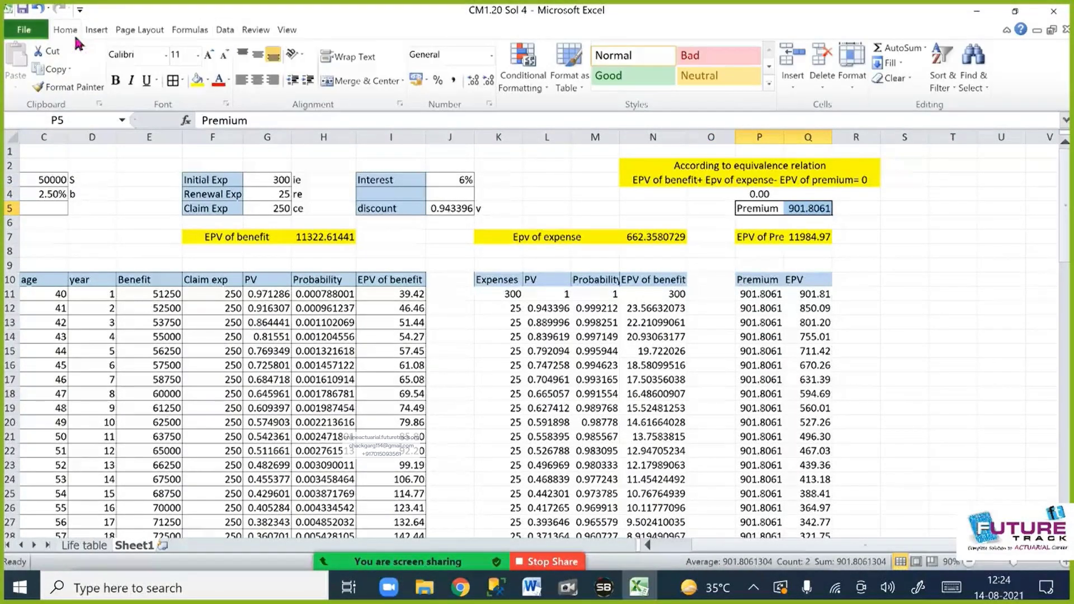
left_click(217, 80)
left_click(116, 82)
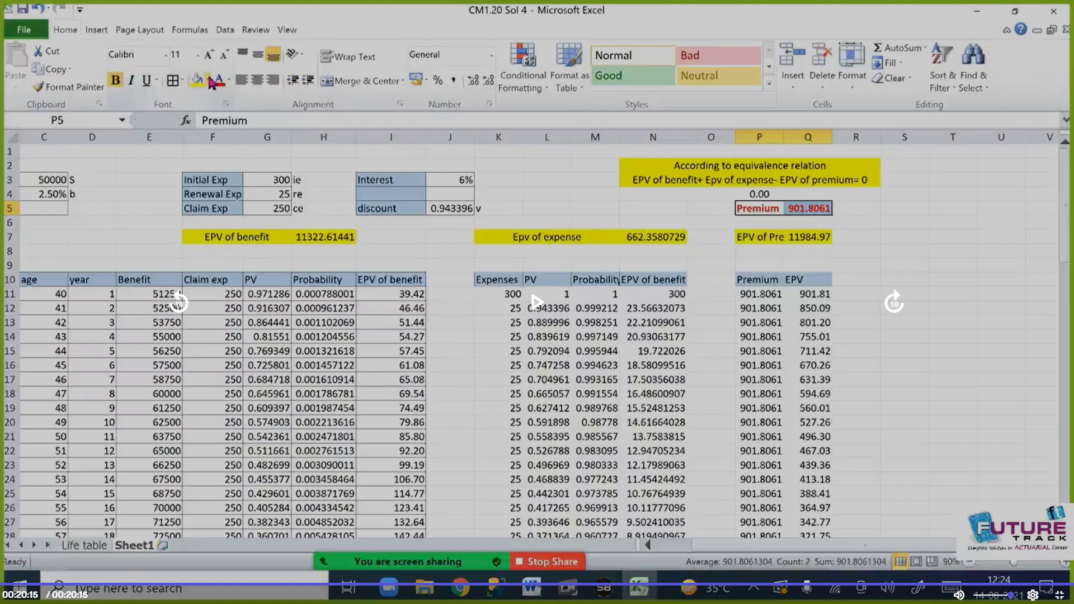
key("Escape")
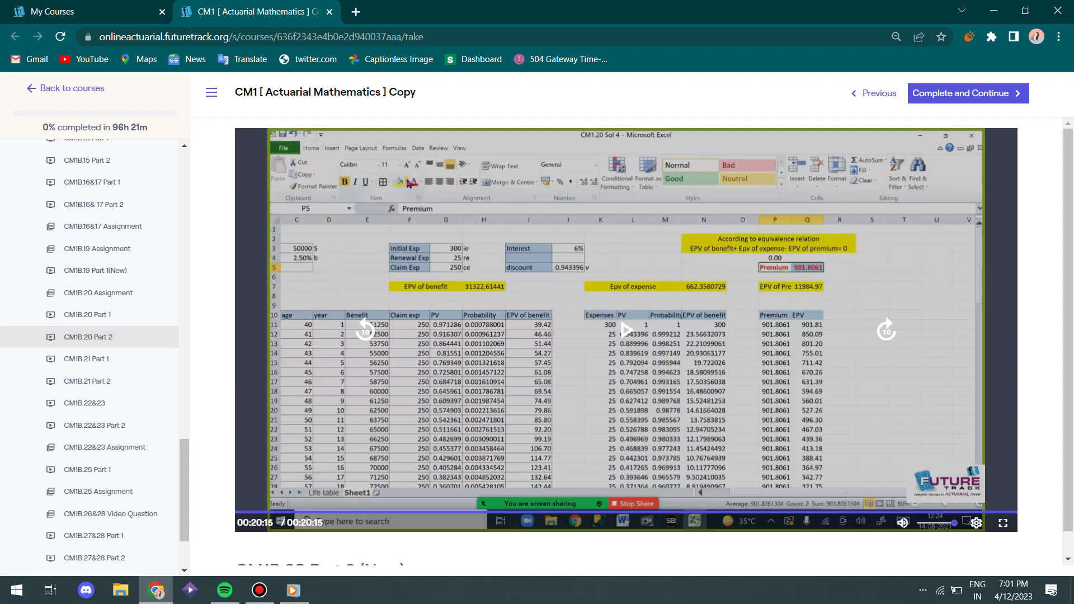
left_click(259, 590)
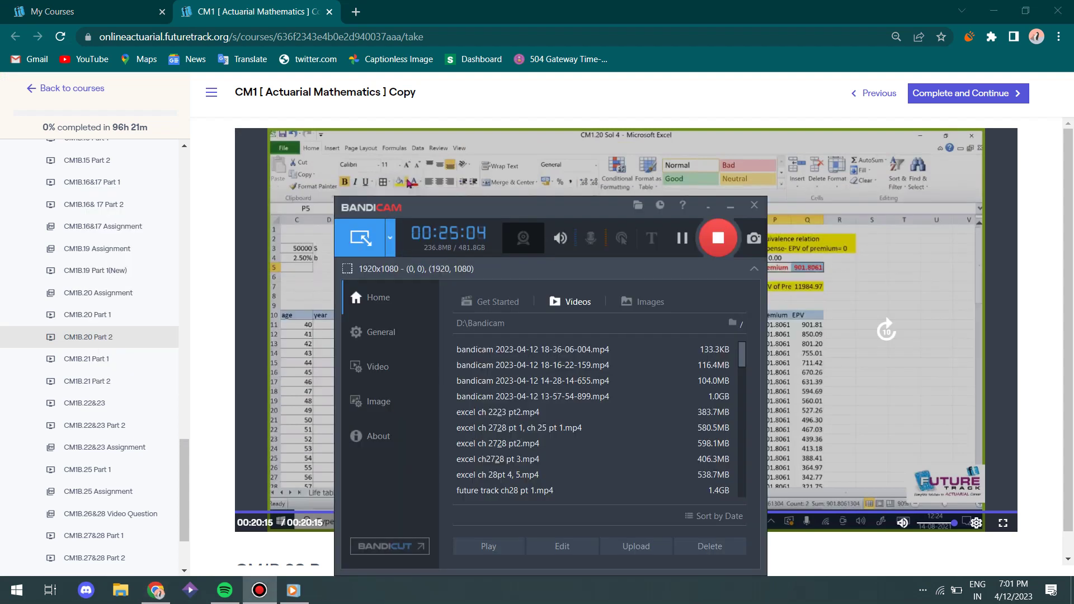